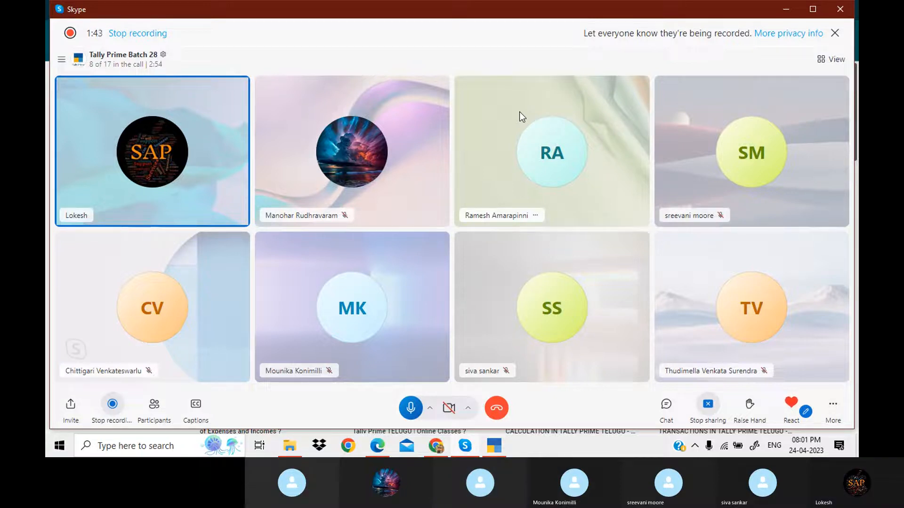
Mute the unmuted participant in the third tile of the group call
left_click(535, 216)
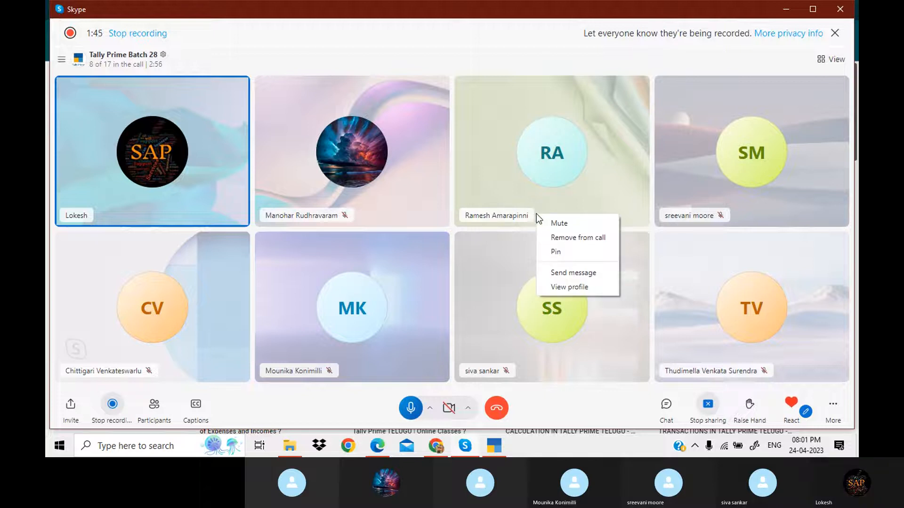
left_click(559, 224)
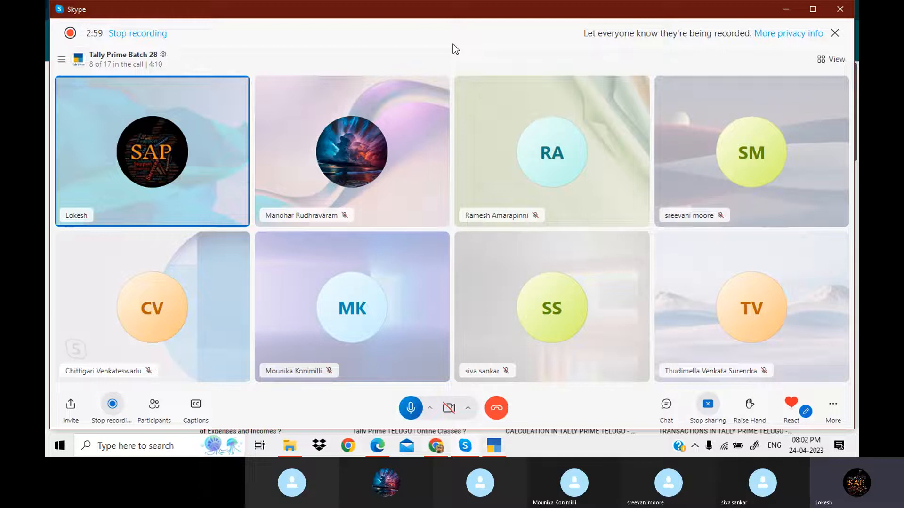
Switch to the PDF in Edge and review the April and May transactions listed for service companies on page 16
left_click(385, 449)
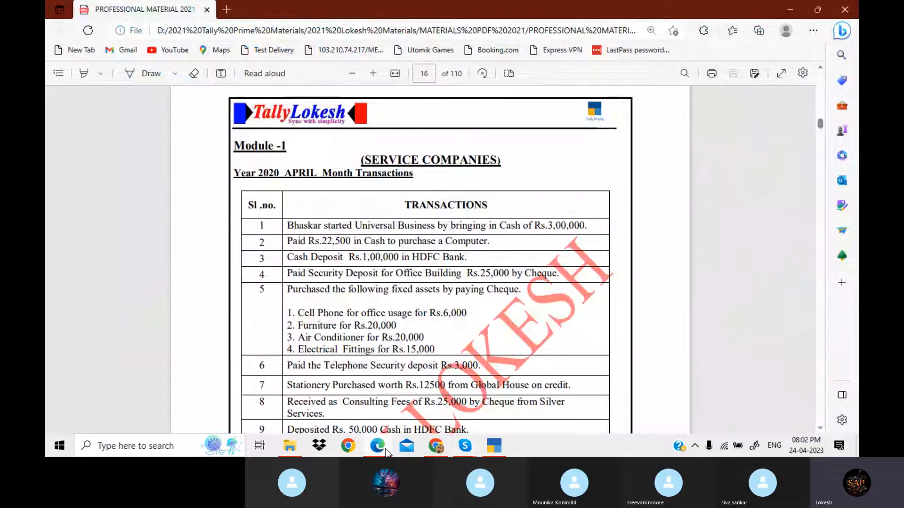
left_click(819, 68)
left_click(820, 69)
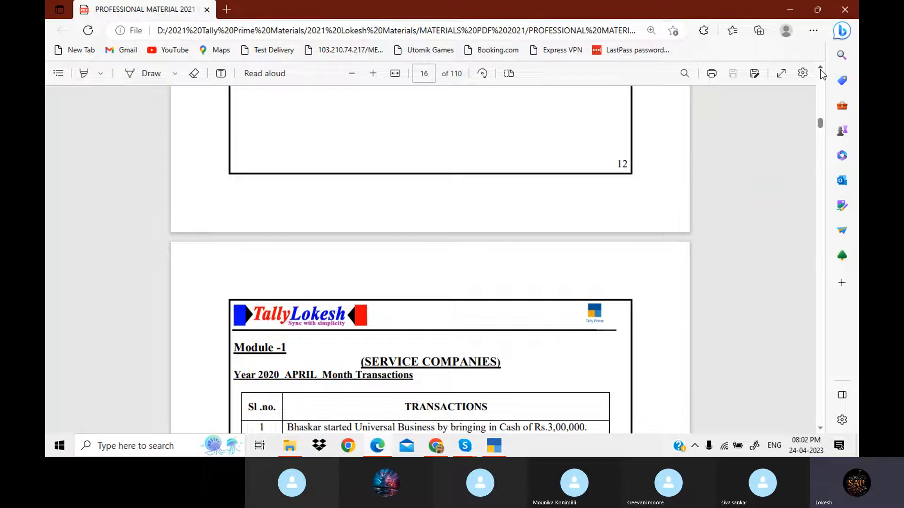
left_click(820, 428)
left_click(820, 427)
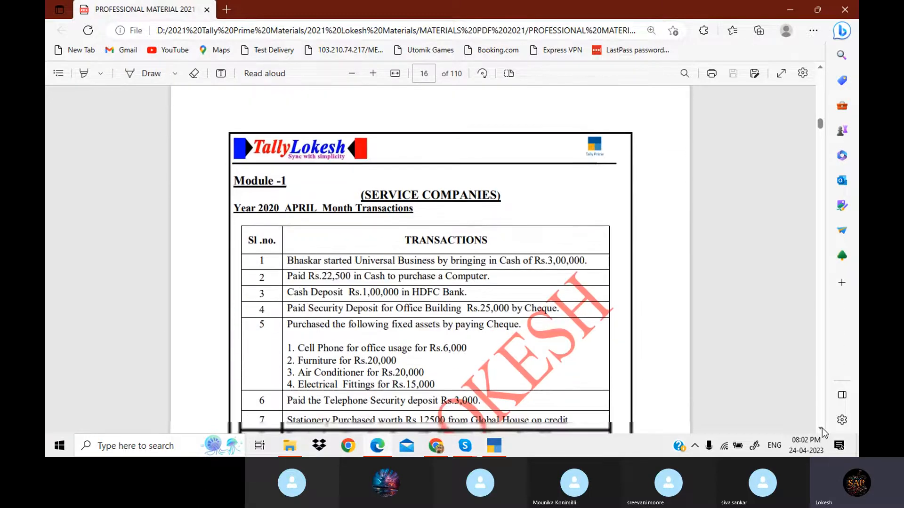
left_click(820, 428)
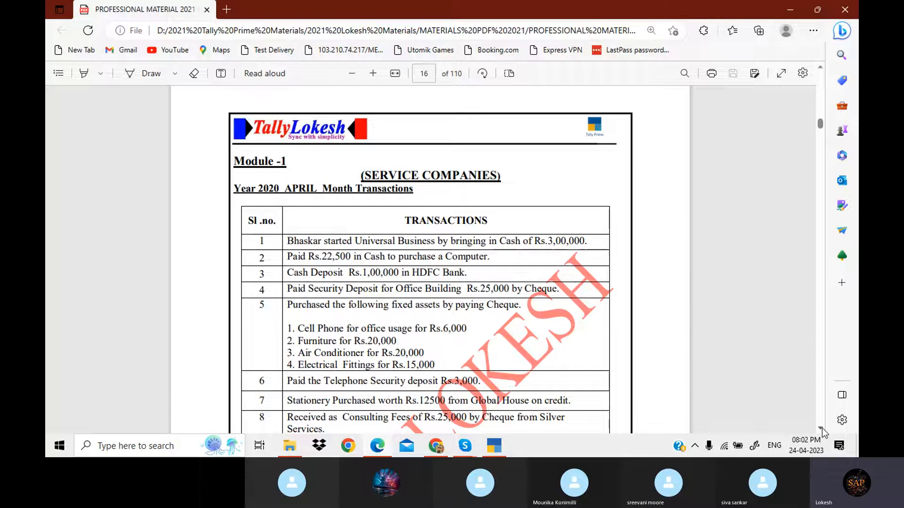
scroll(822, 427, "down", 2)
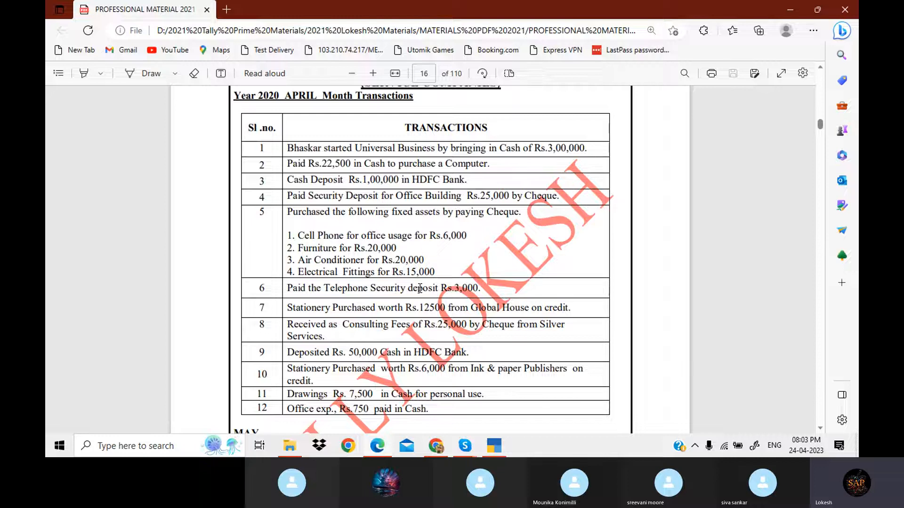
scroll(419, 288, "down", 5)
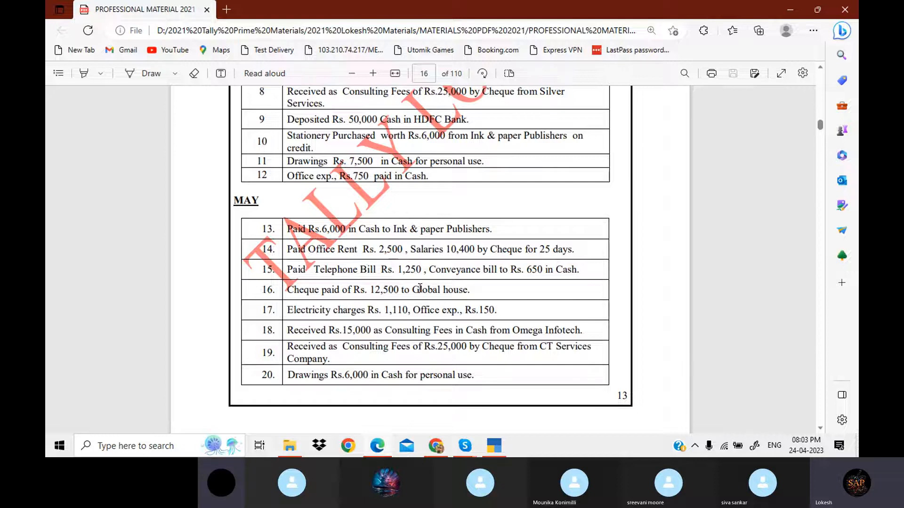
scroll(419, 288, "up", 4)
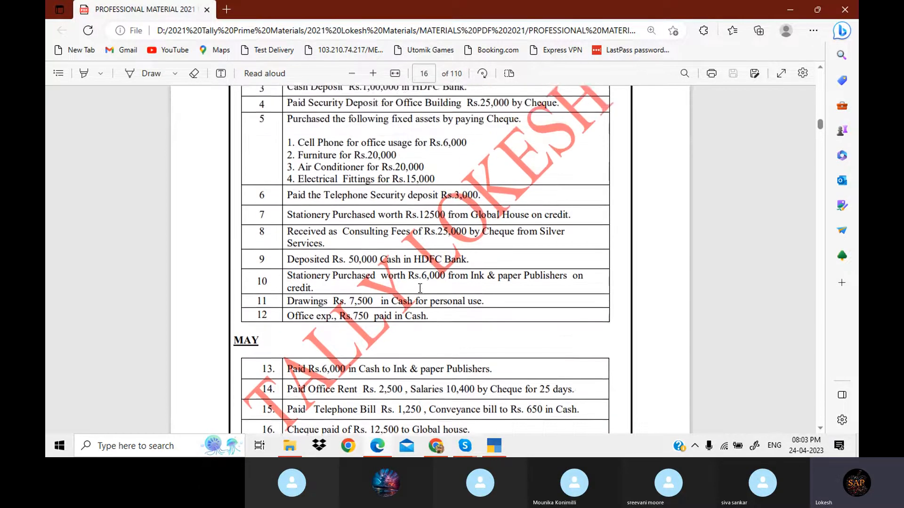
scroll(419, 288, "up", 2)
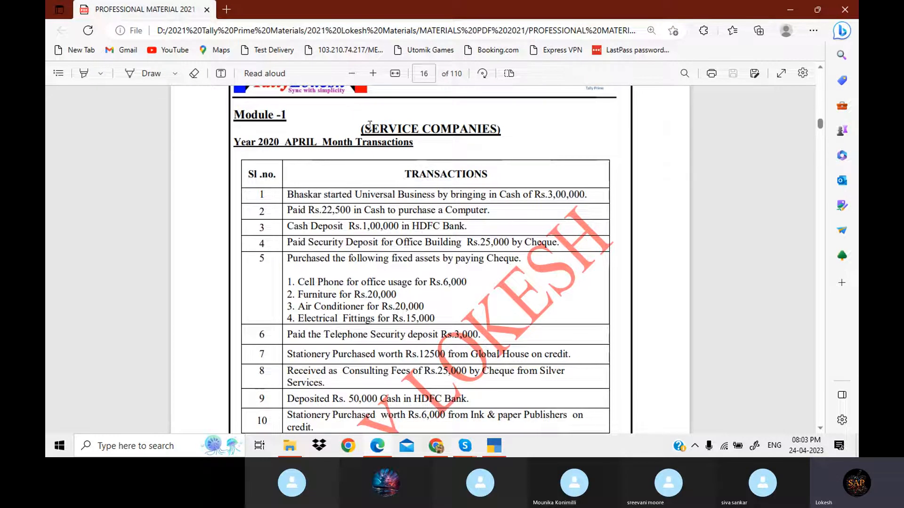
Copy the heading text "SERVICE COMPANIES" from the PDF and open a blank company creation form in TallyPrime
left_click_drag(363, 126, 494, 136)
key("ctrl+c")
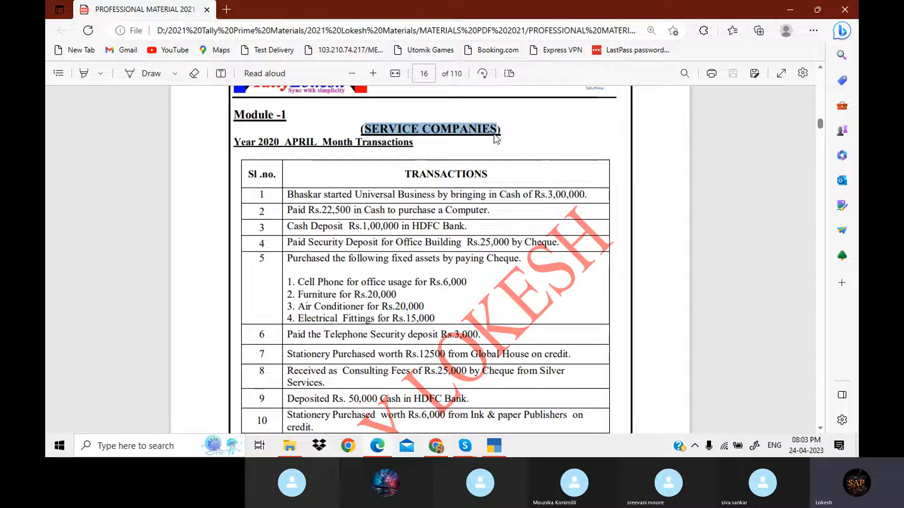
left_click(501, 448)
key("Up")
key("Up")
key("Up")
key("Up")
key("Up")
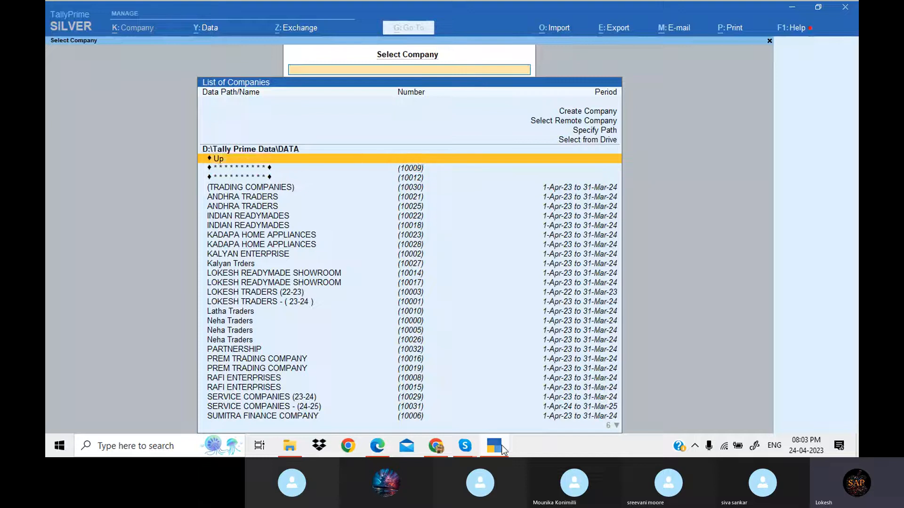
key("Return")
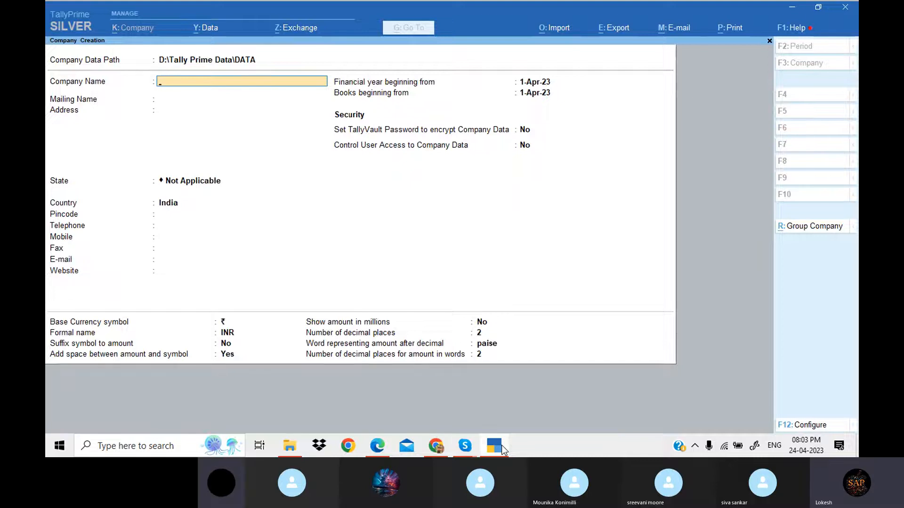
Create the company with the copied text SERVICE COMPANIES as its name and Andhra Pradesh as its state
key("ctrl")
key("ctrl+v")
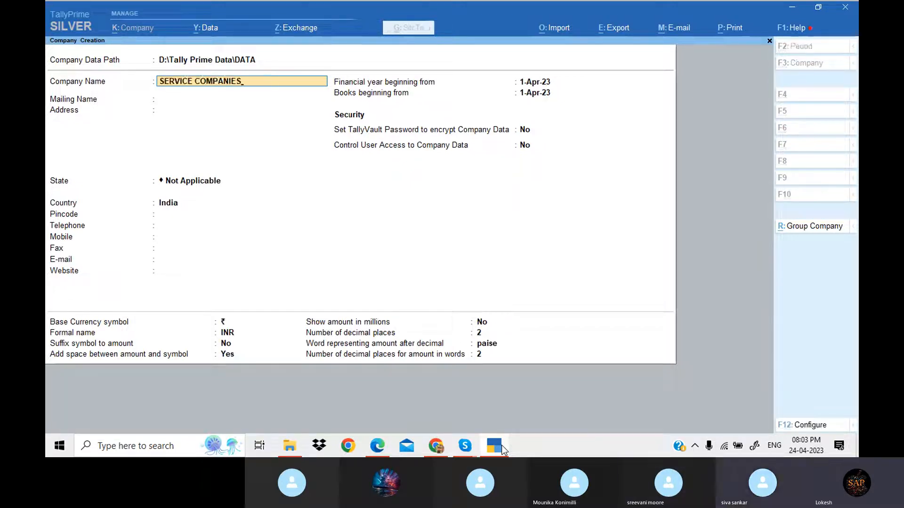
key("Return")
key("Return")
key("Return")
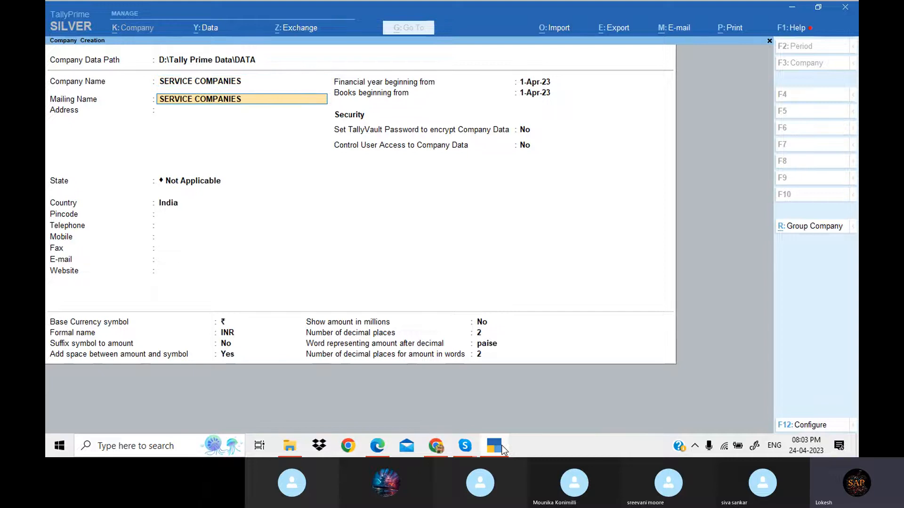
key("Down")
key("Down")
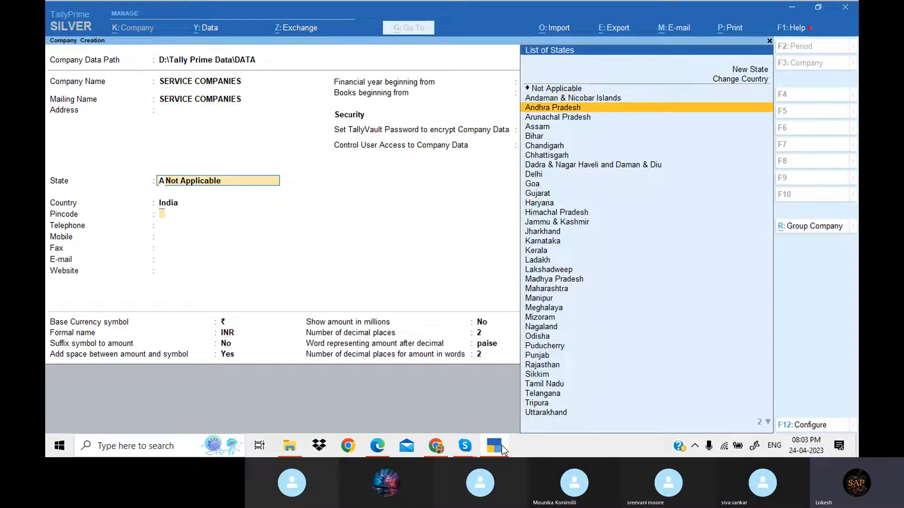
key("Return")
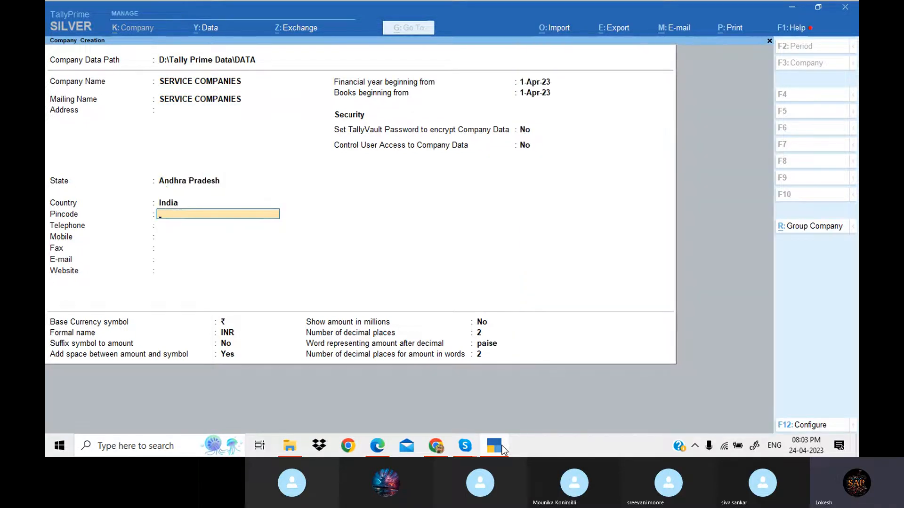
key("ctrl")
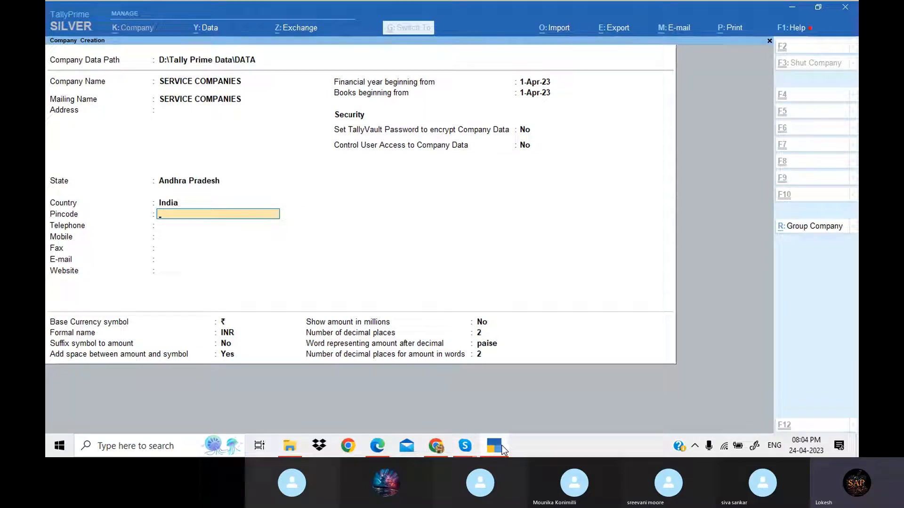
key("ctrl+a")
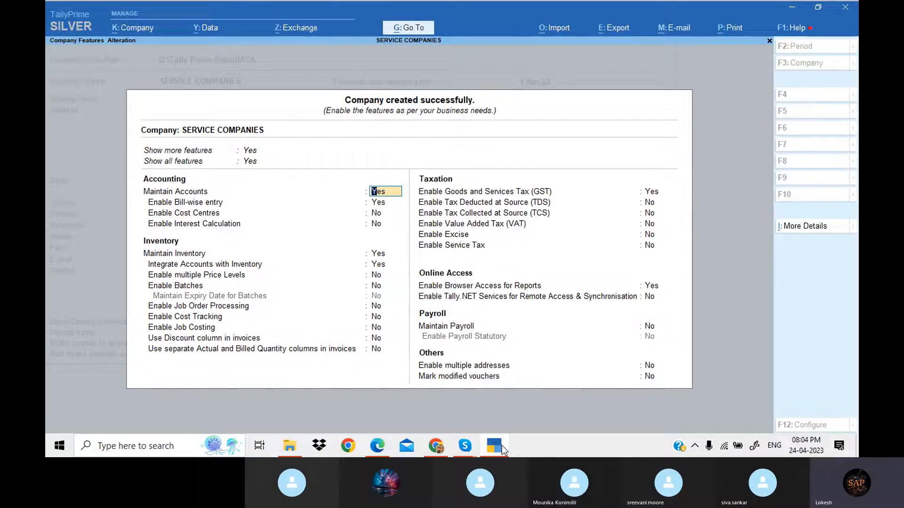
Disable bill-wise entry and inventory maintenance in the new company's features
key("Return")
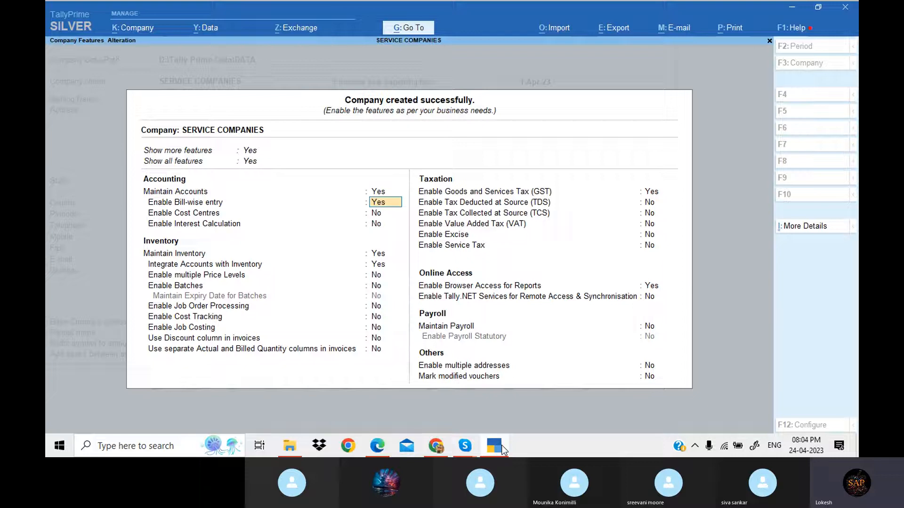
type("n")
key("Return")
key("Return")
key("Return")
type("n")
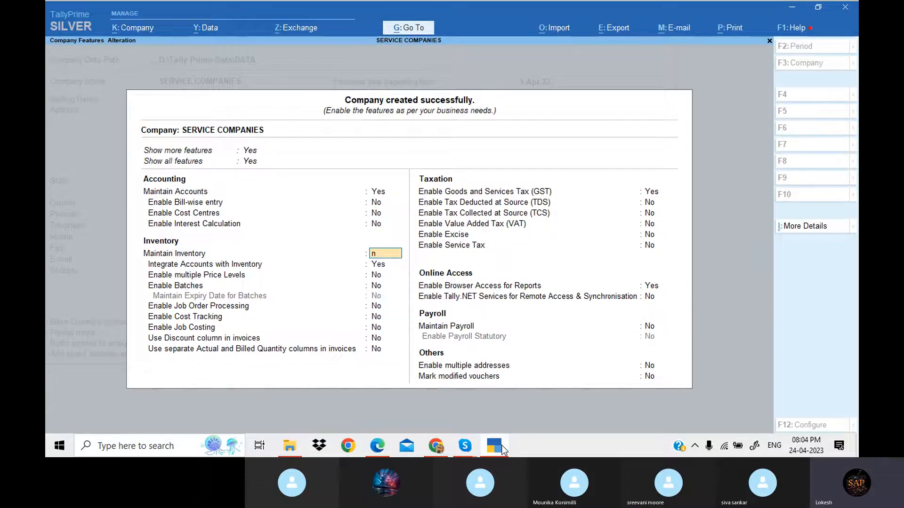
key("Return")
Disable Goods and Services Tax and browser access for reports, and save the company features
type("n")
key("Return")
key("Return")
key("Return")
key("Return")
key("Return")
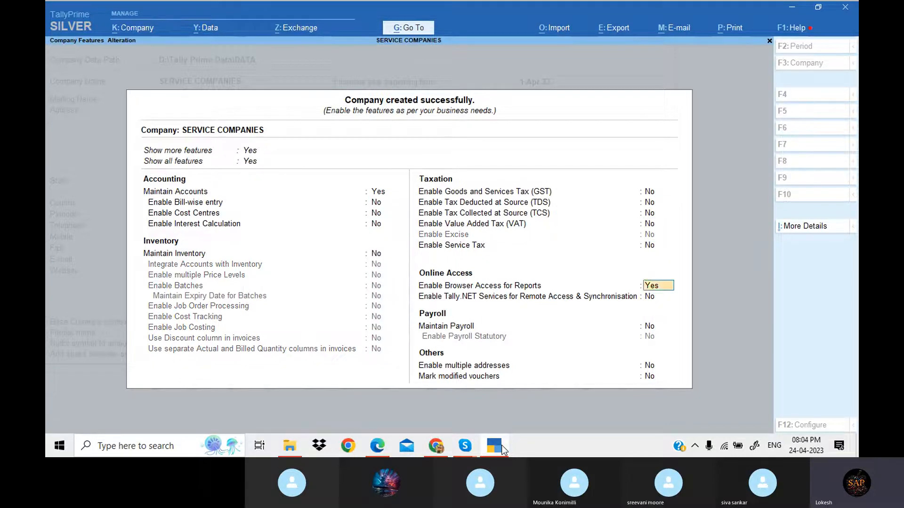
type("n")
key("Return")
key("Return")
key("Return")
key("Return")
key("Return")
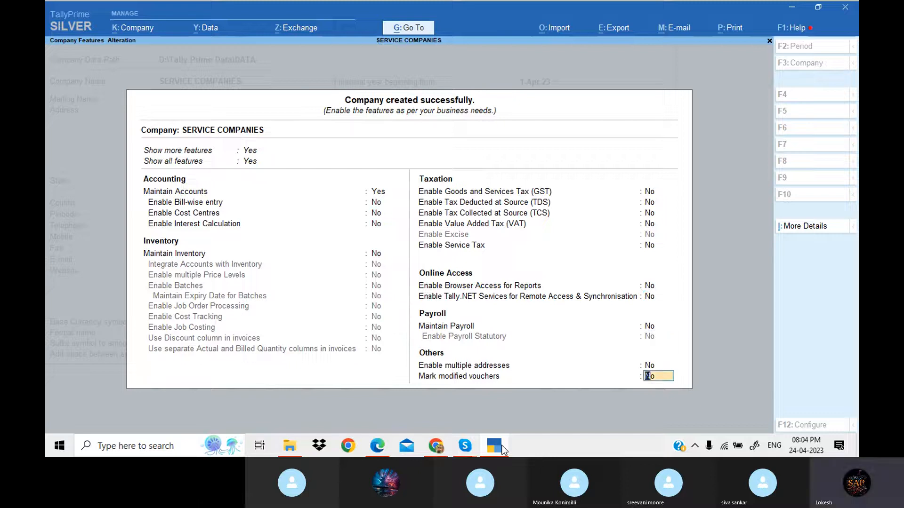
key("Return")
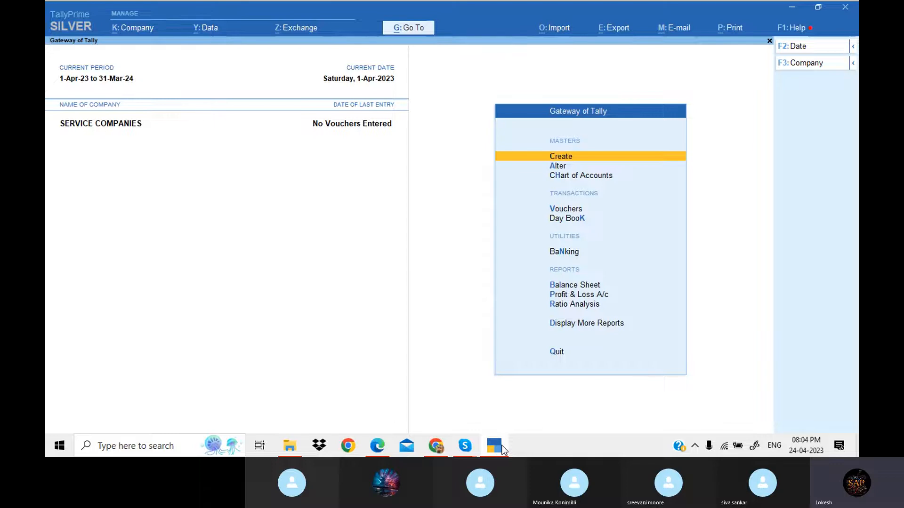
Start a receipt voucher in SERVICE COMPANIES and set its date to 1-4-2023
key("Return")
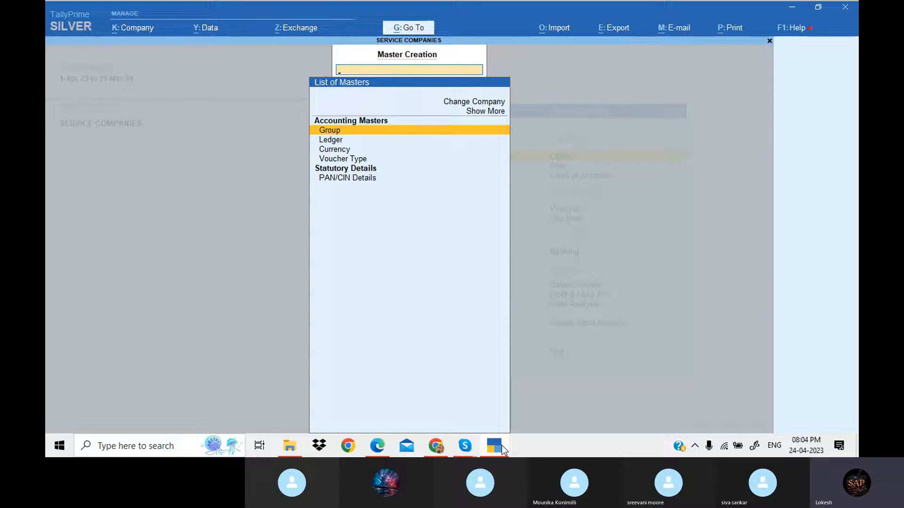
key("Escape")
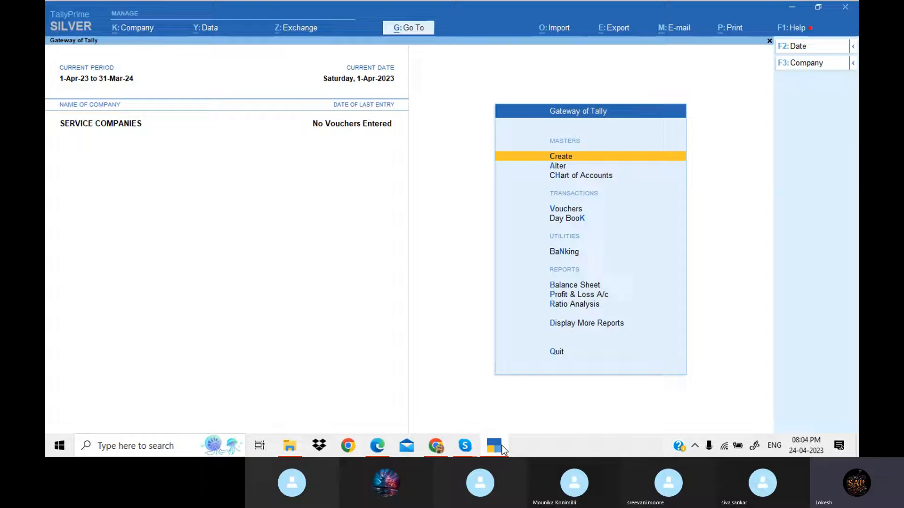
key("Down")
key("Down")
key("Down")
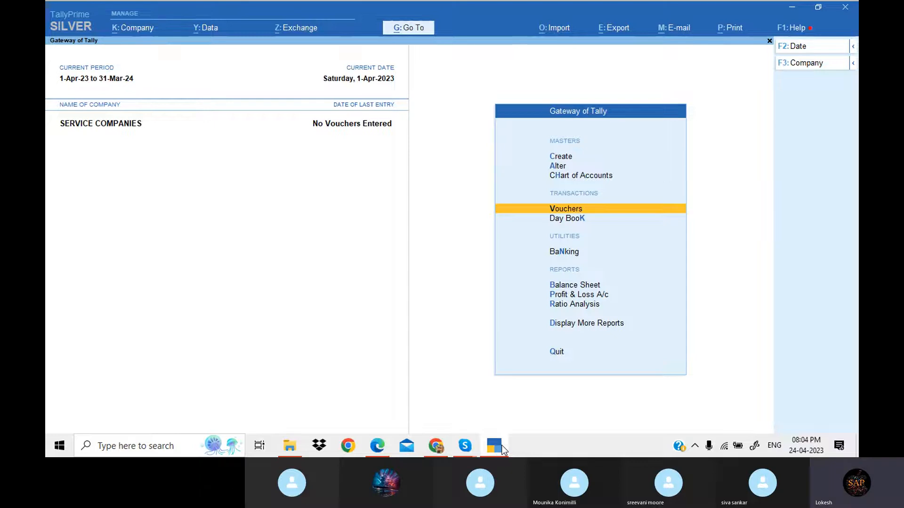
key("Return")
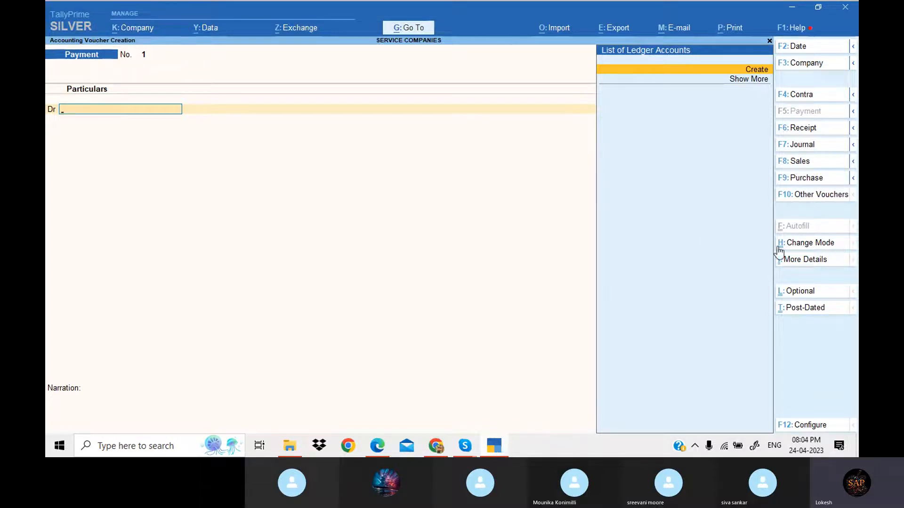
left_click(808, 128)
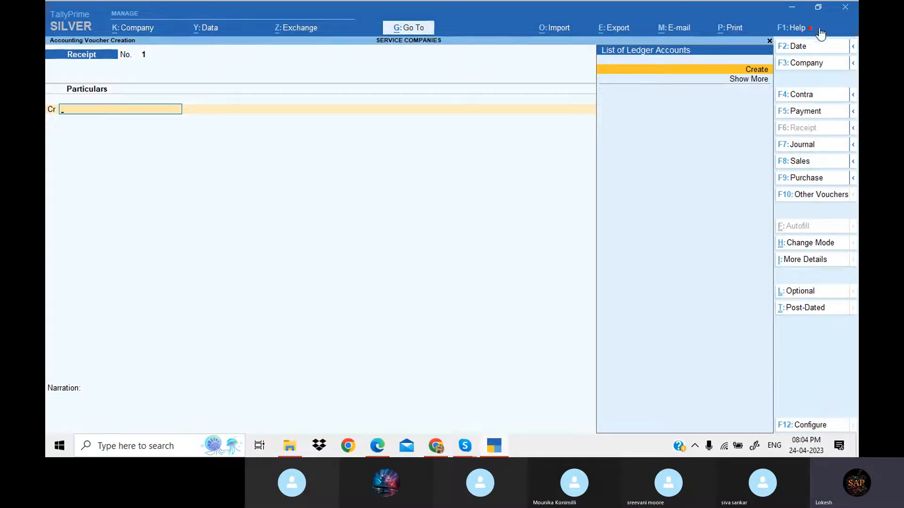
left_click(809, 47)
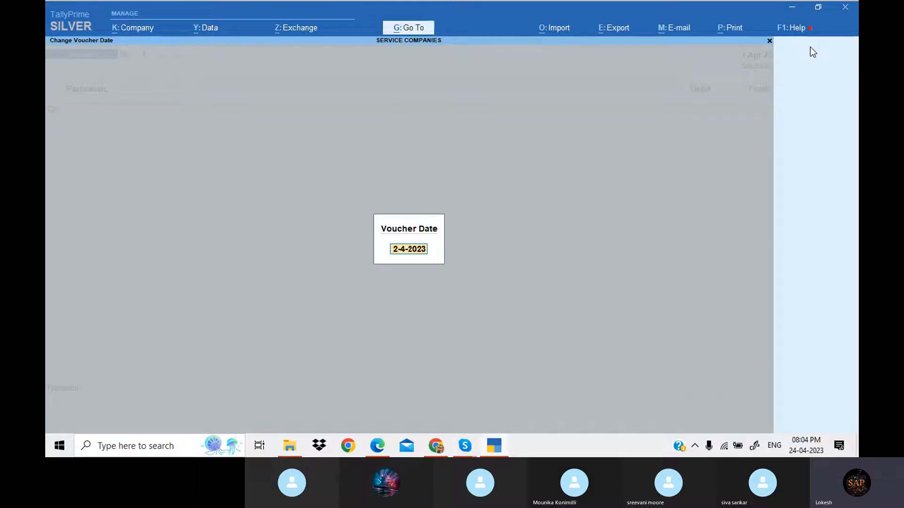
type("1-4")
key("Return")
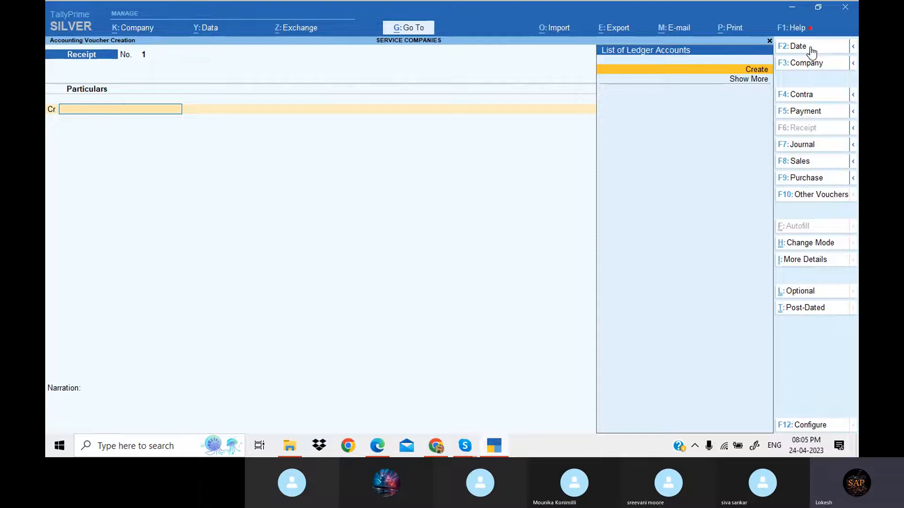
Create a ledger named Capital under Capital Account for the receipt voucher's credit entry
key("Return")
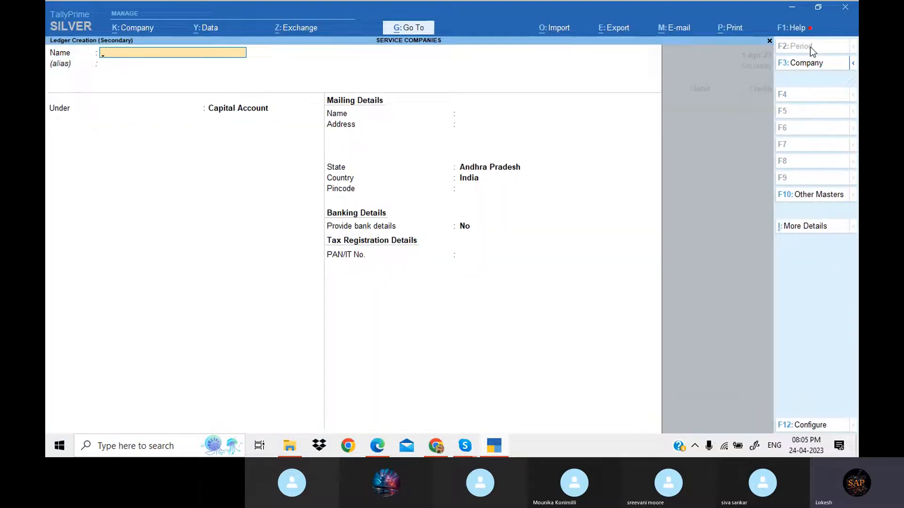
left_click(501, 443)
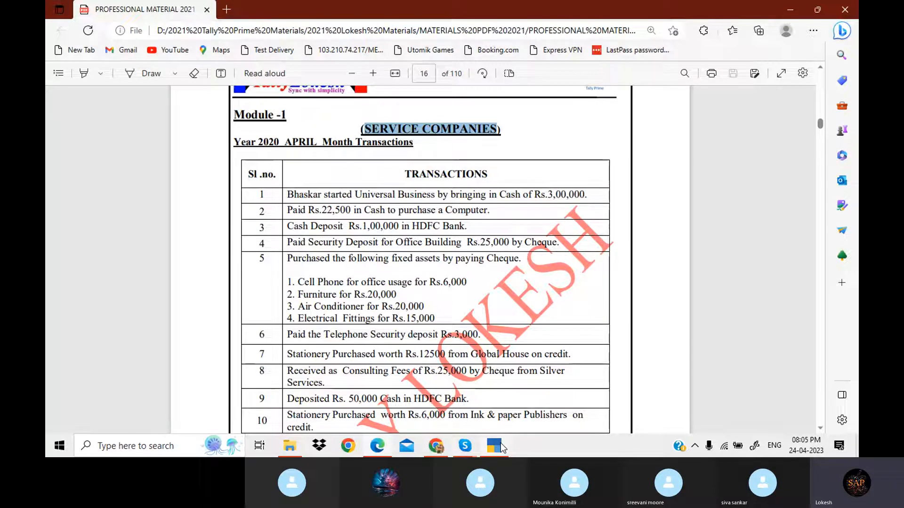
left_click(501, 443)
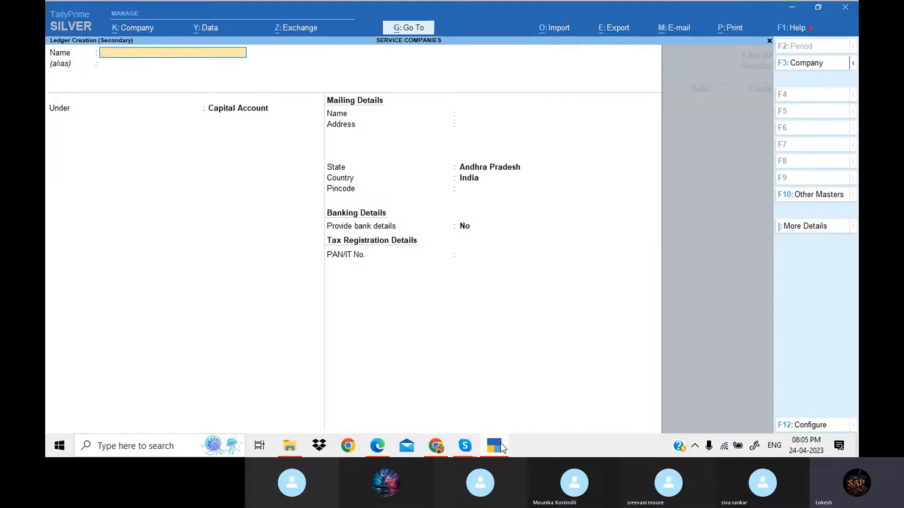
type("Capital")
key("Return")
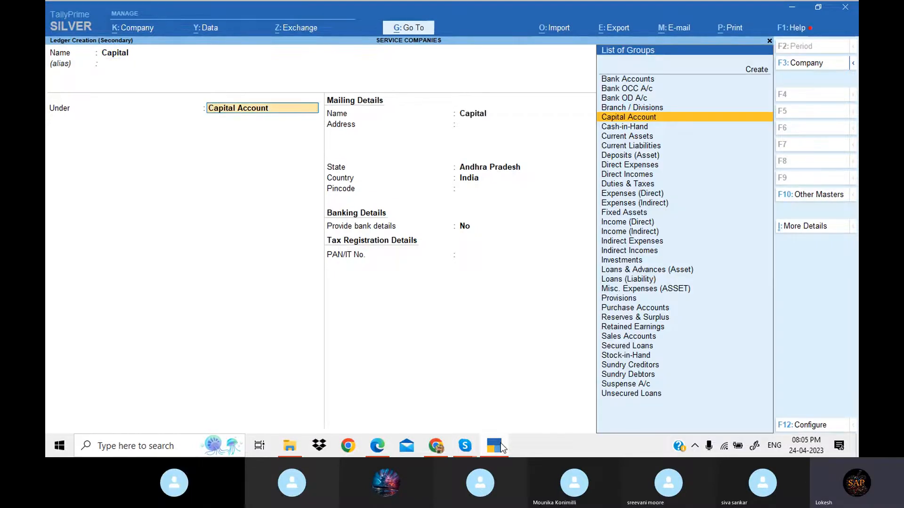
key("Return")
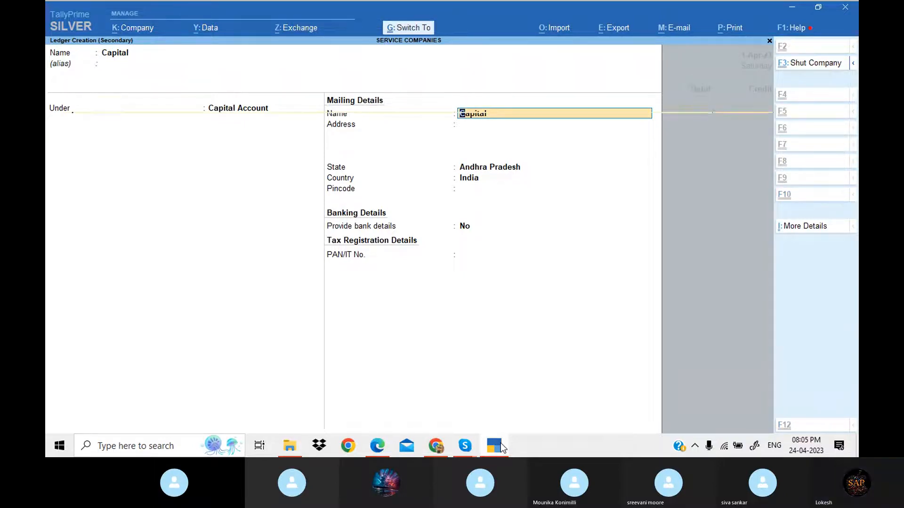
key("ctrl+a")
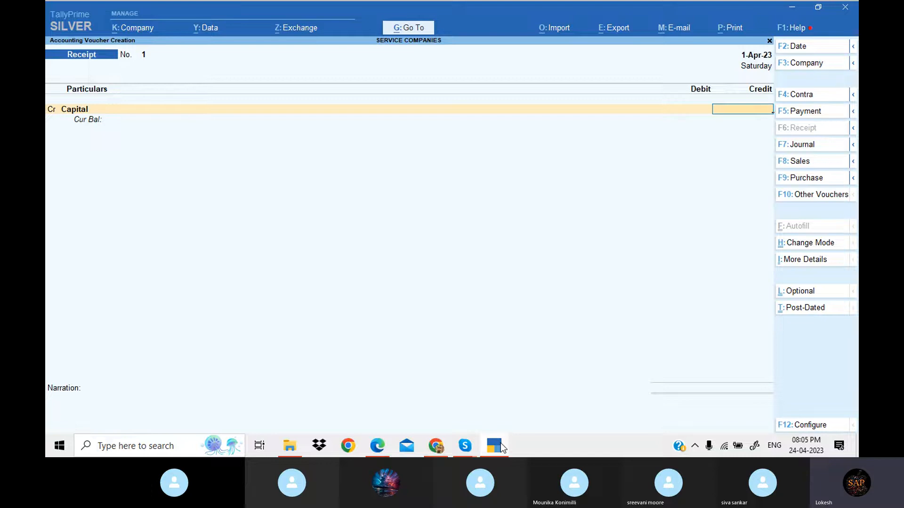
Credit Capital with 300000, debit Cash for the same amount, and save the receipt voucher
left_click(501, 442)
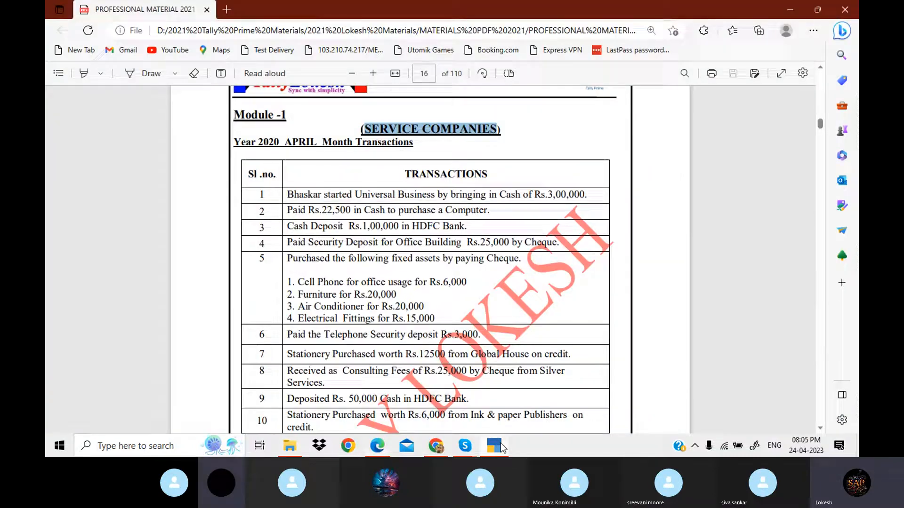
left_click(501, 442)
type("300000")
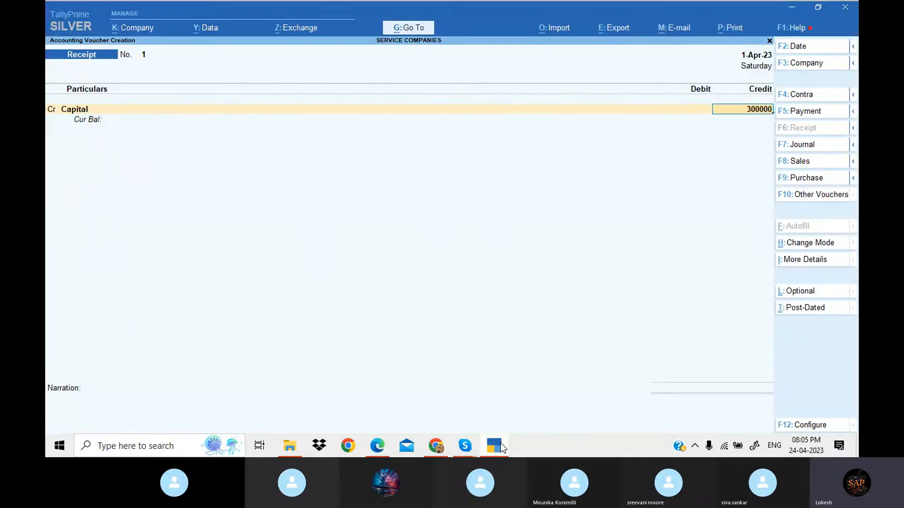
key("Return")
key("Down")
key("Return")
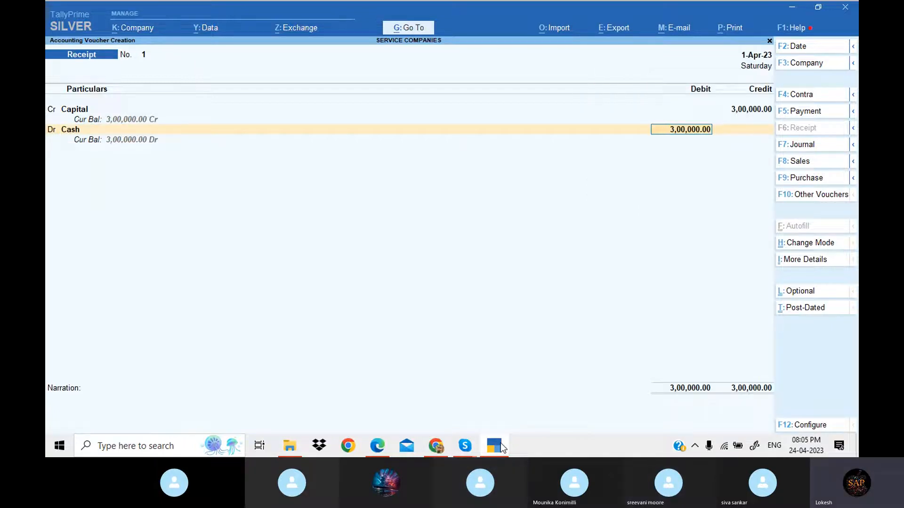
key("ctrl")
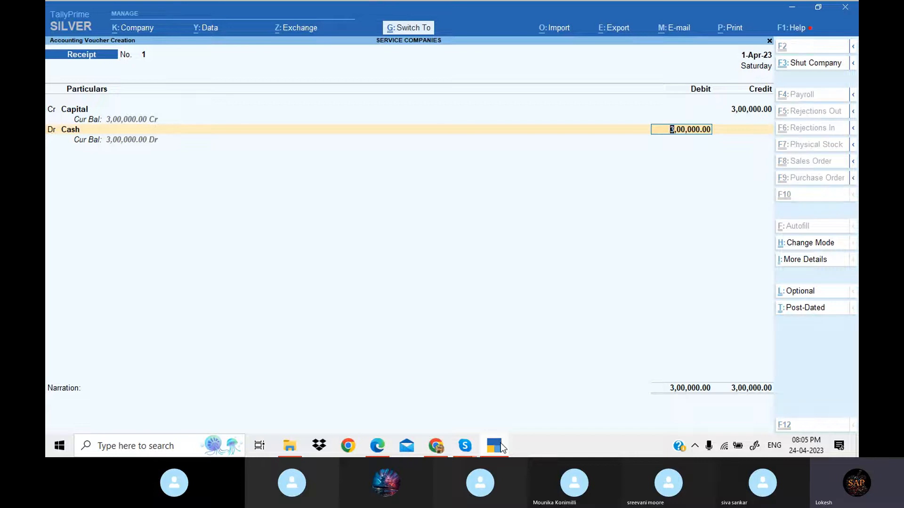
key("ctrl+a")
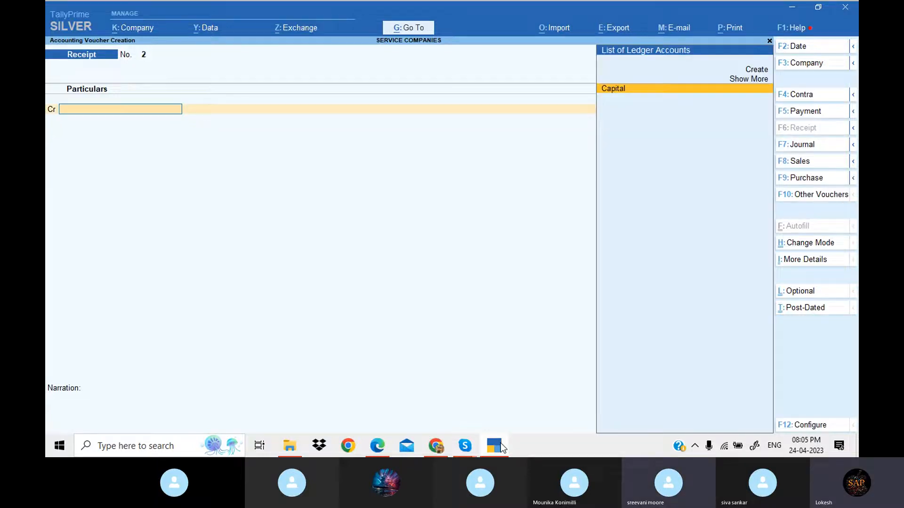
Start a payment voucher for the PDF's second transaction and create a Computer ledger under Fixed Assets for its debit entry
left_click(501, 442)
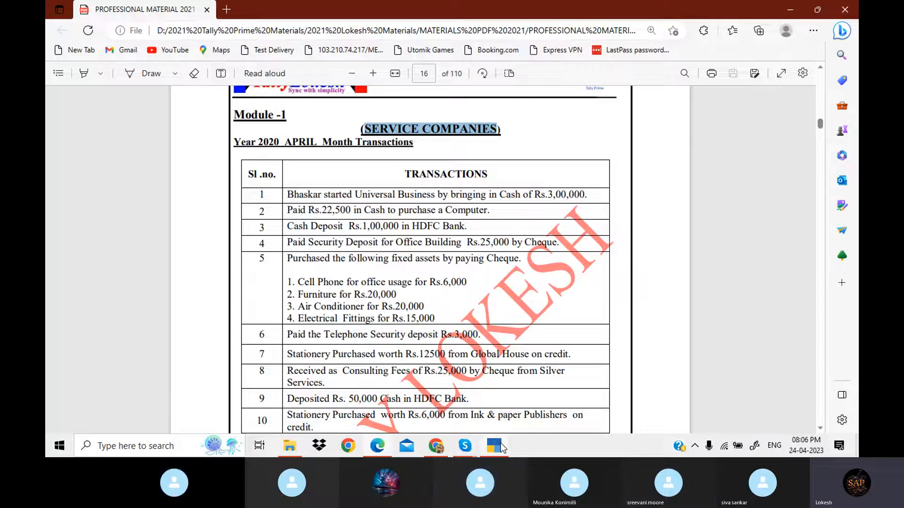
left_click(500, 442)
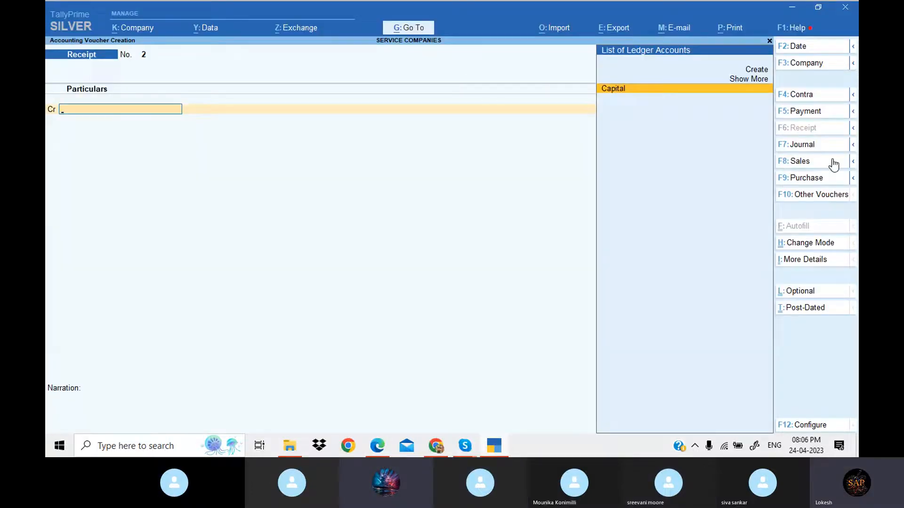
left_click(814, 116)
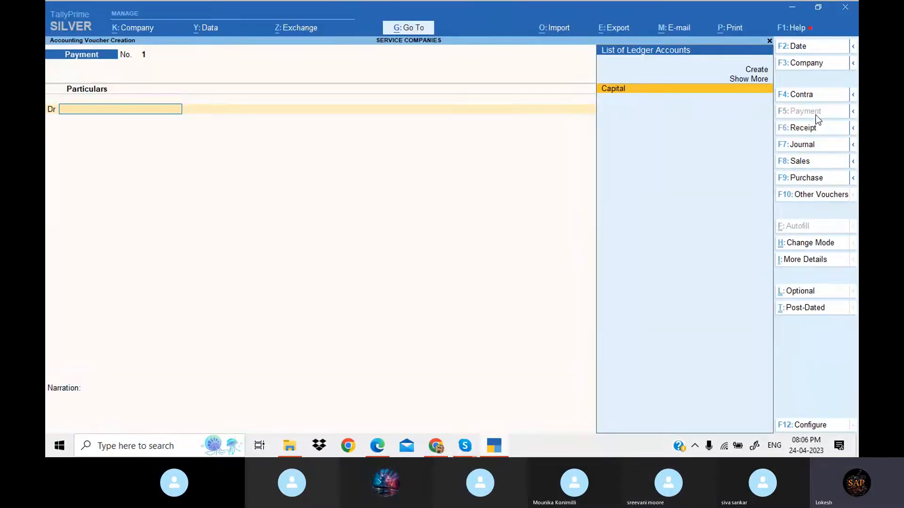
key("alt+c")
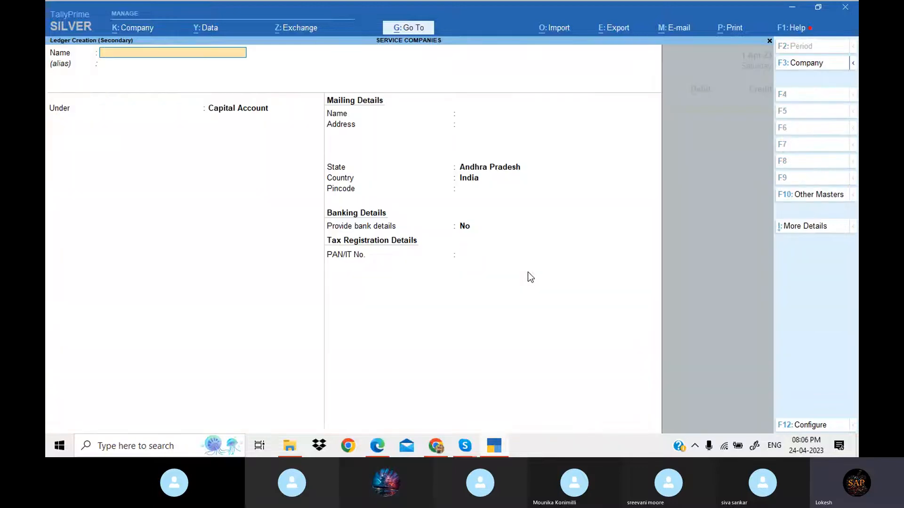
type("Computer")
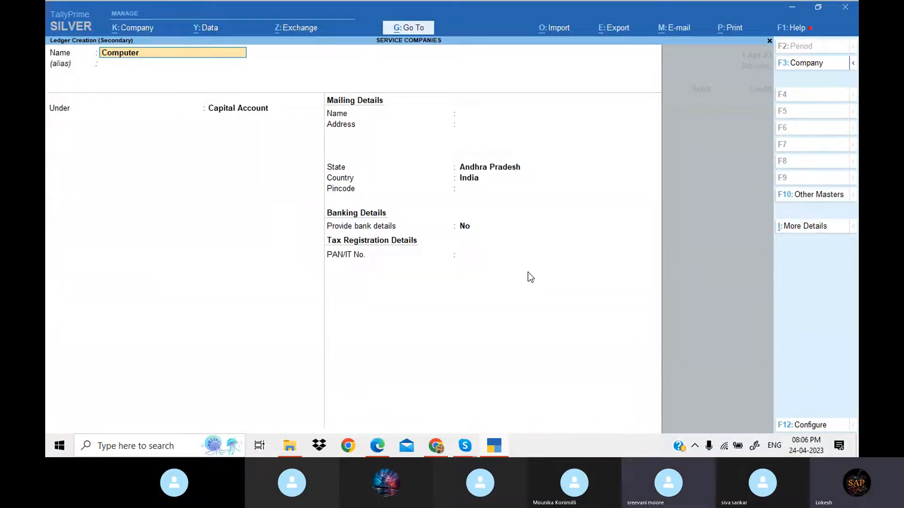
key("Return")
type("f")
key("Return")
key("Return")
key("Return")
key("Return")
key("Return")
key("Return")
key("Return")
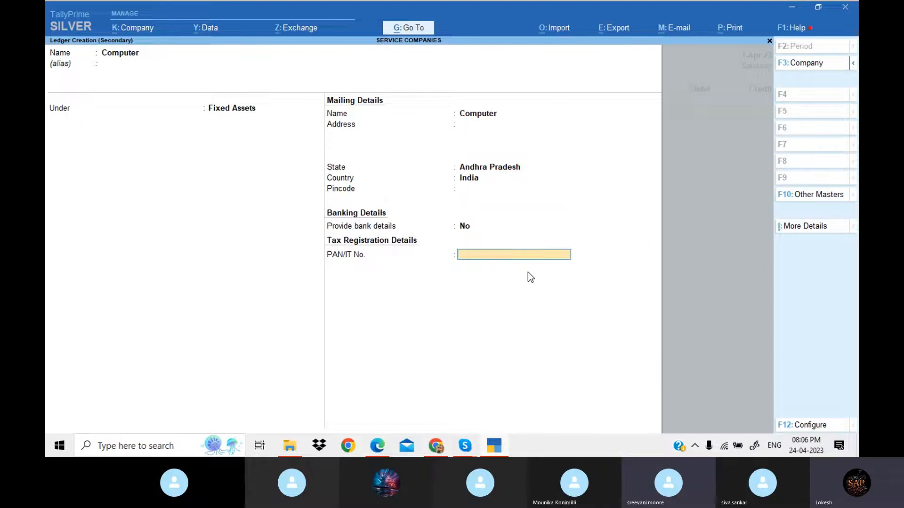
key("Return")
Debit Computer with 22500, credit Cash for the same amount, and save the payment voucher
type("22500")
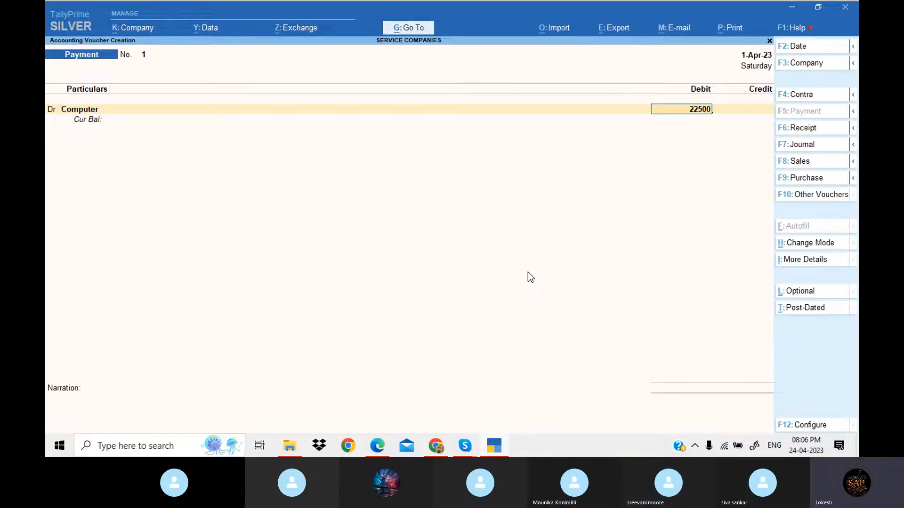
key("Return")
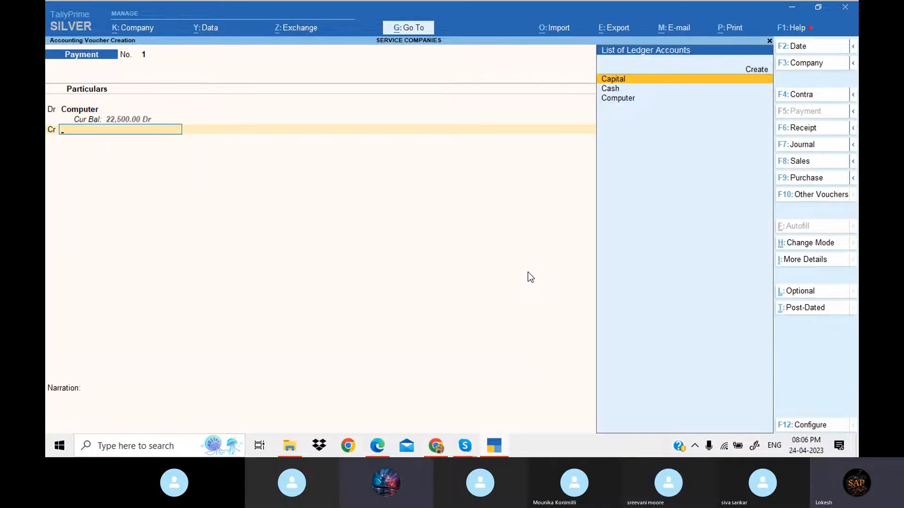
key("Down")
key("Return")
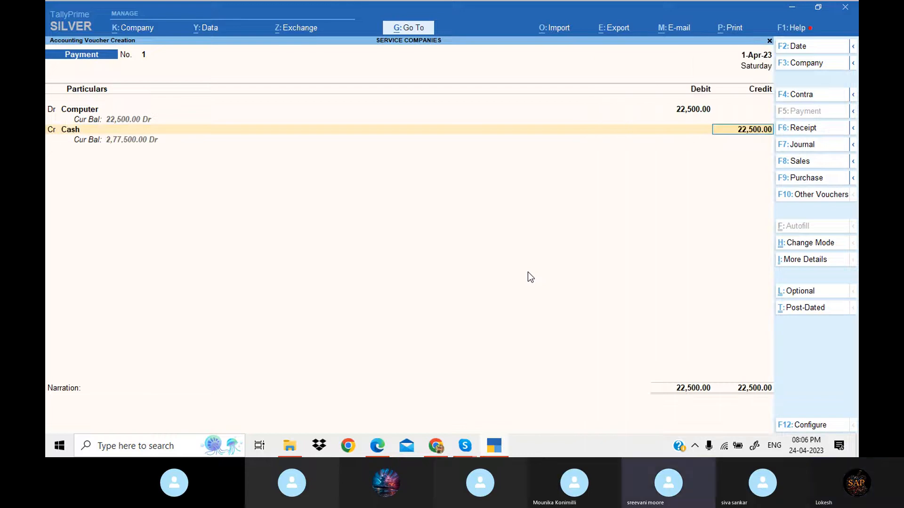
key("Return")
key("Return")
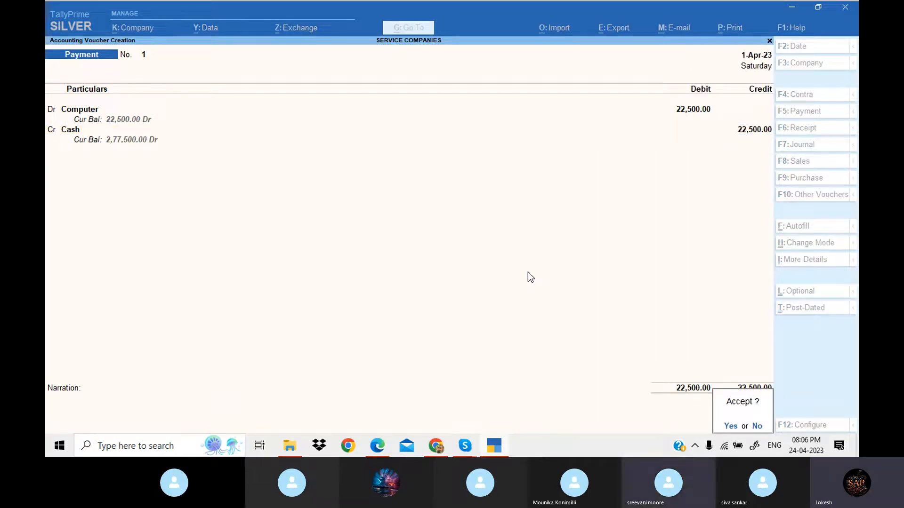
key("Return")
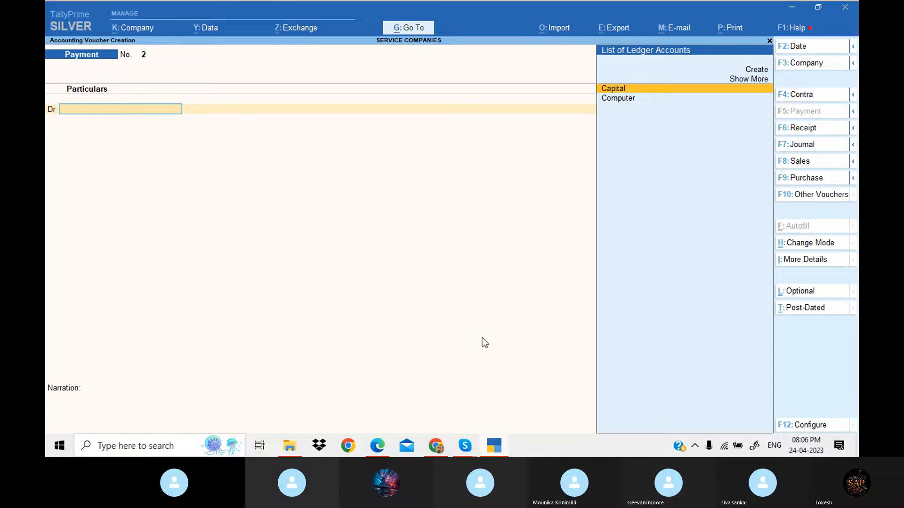
Start a contra voucher for the PDF's cash deposit and credit Cash with 100000
left_click(494, 447)
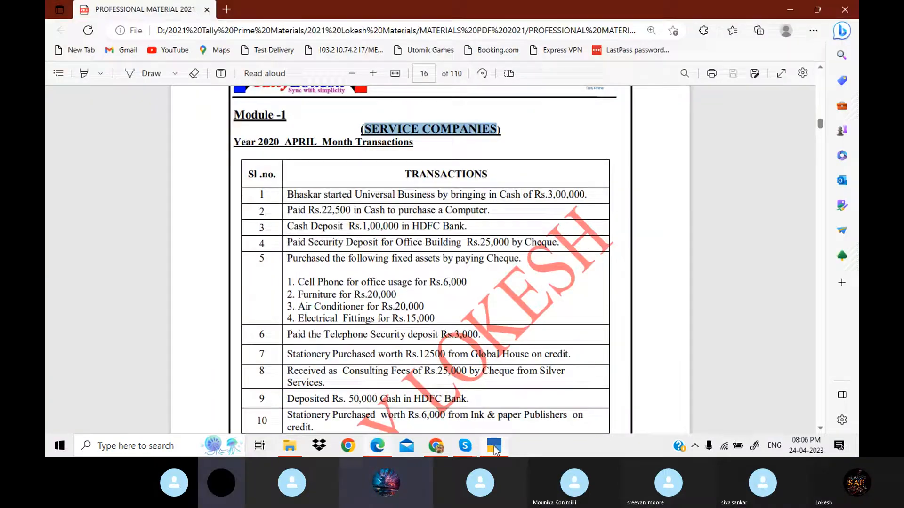
key("Down")
key("Down")
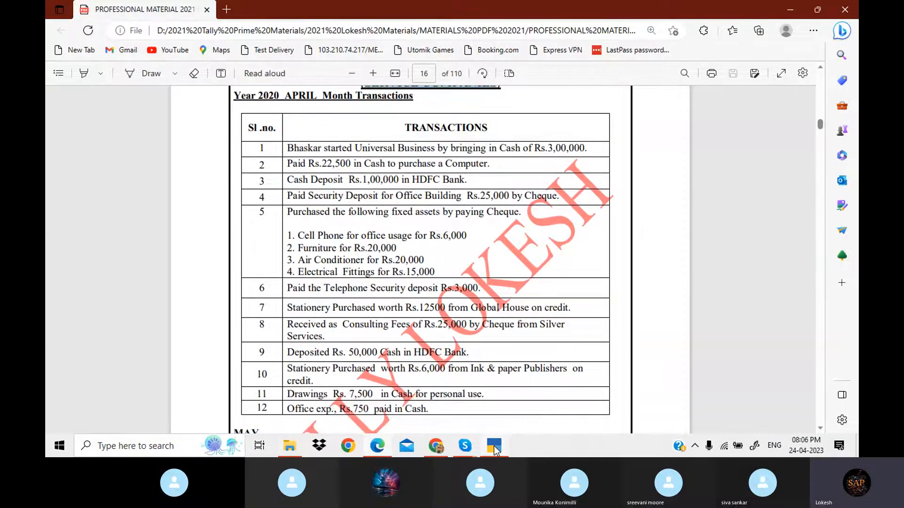
left_click(493, 447)
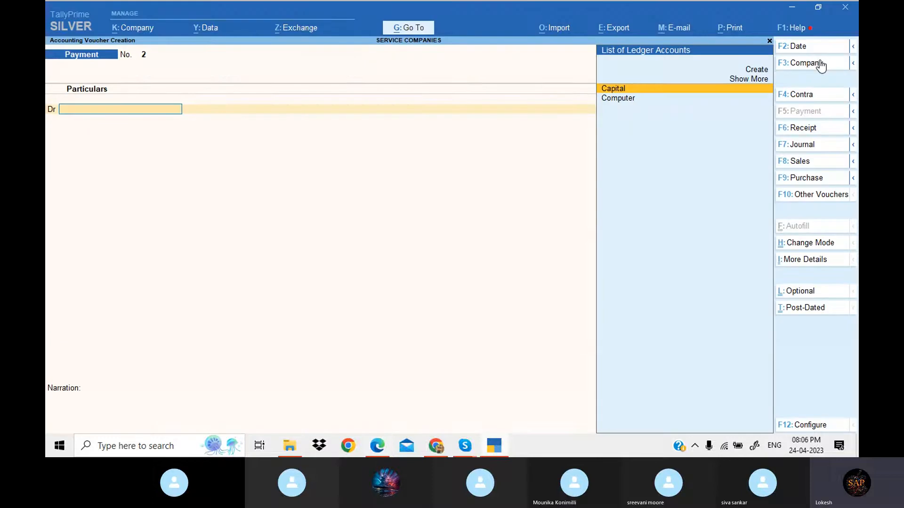
left_click(811, 103)
key("Return")
type("1")
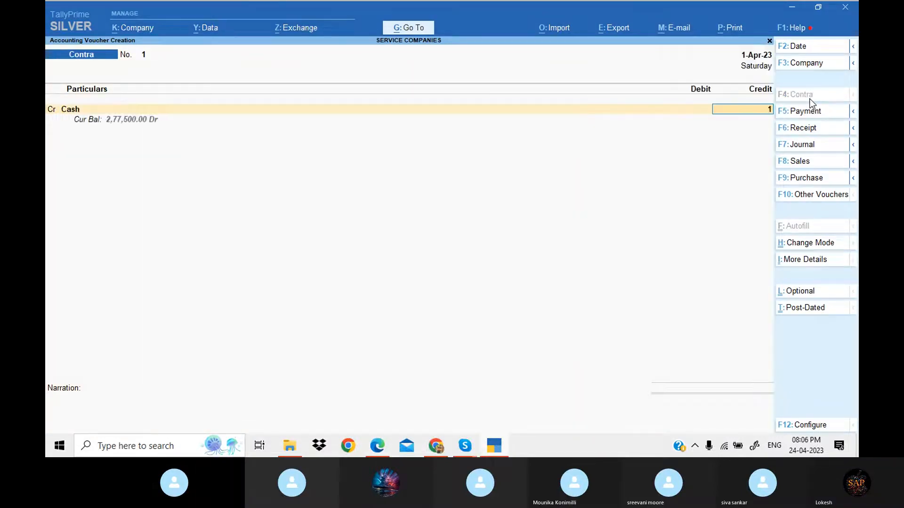
type("00000")
key("Return")
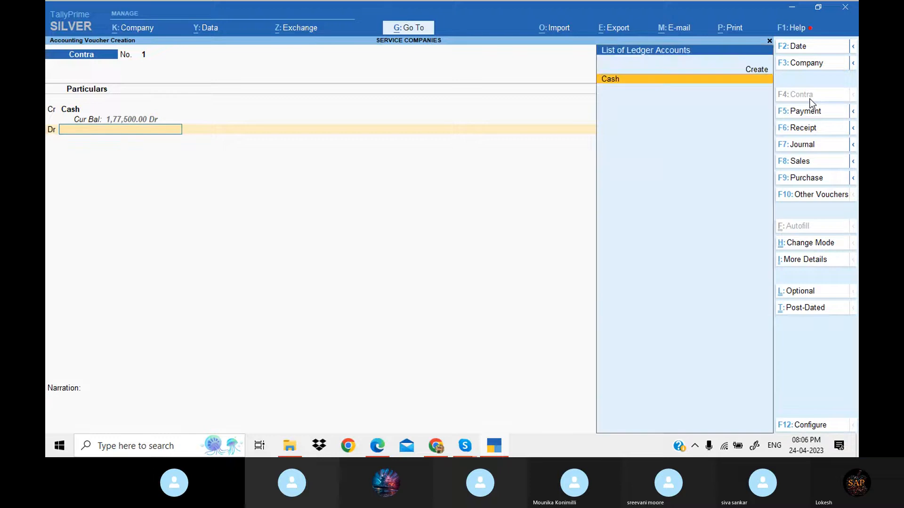
Create a Hdfc Bank ledger under Bank Accounts as the debit account and save the contra voucher
key("alt+c")
type("Hd")
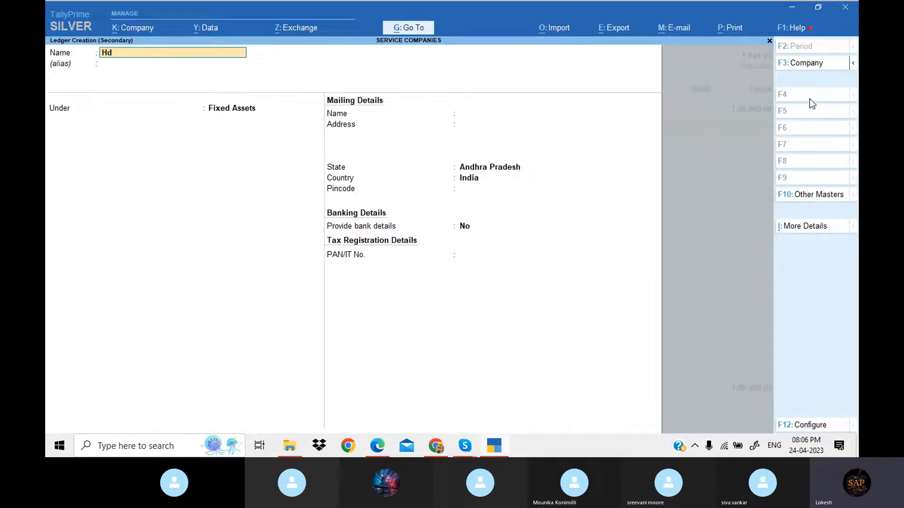
type("fc Bank")
key("Return")
key("Return")
type("Ba")
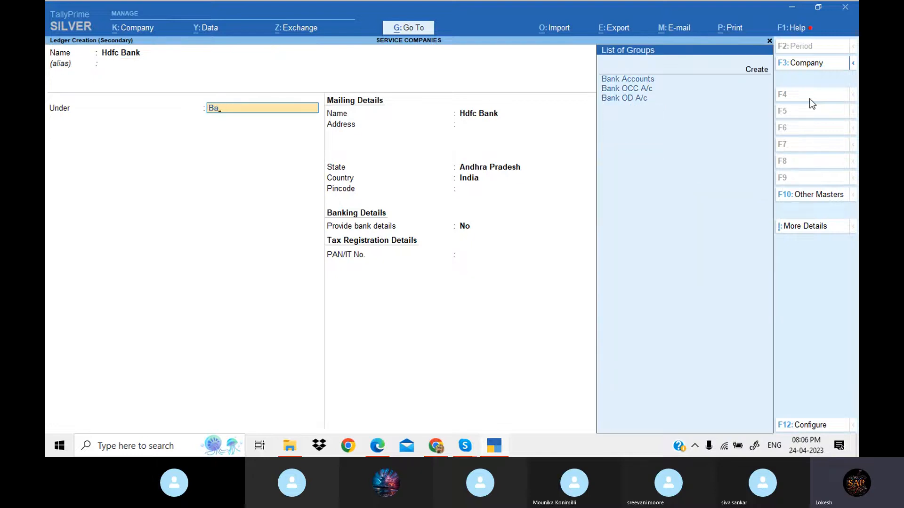
key("Return")
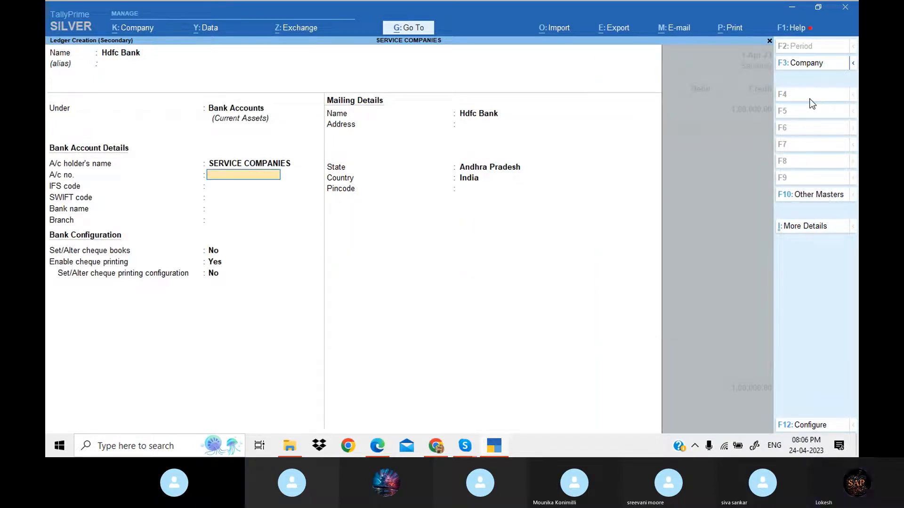
key("ctrl")
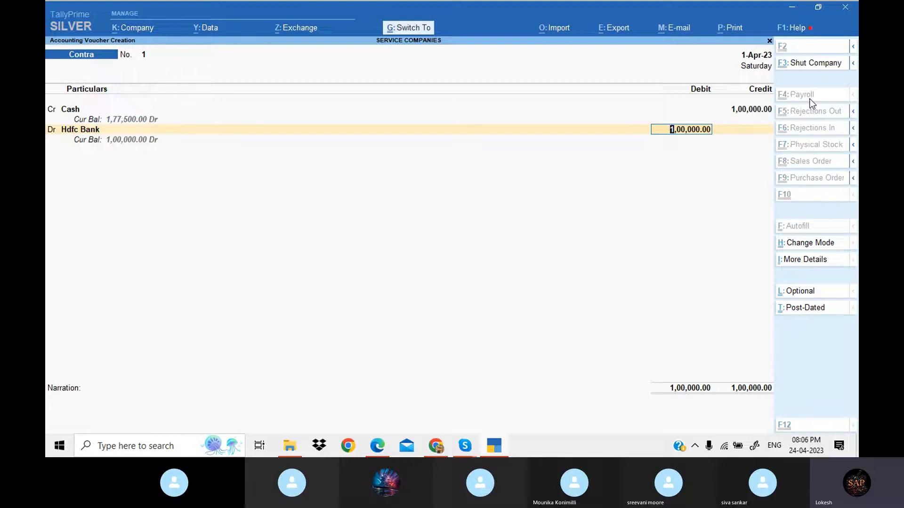
key("ctrl+a")
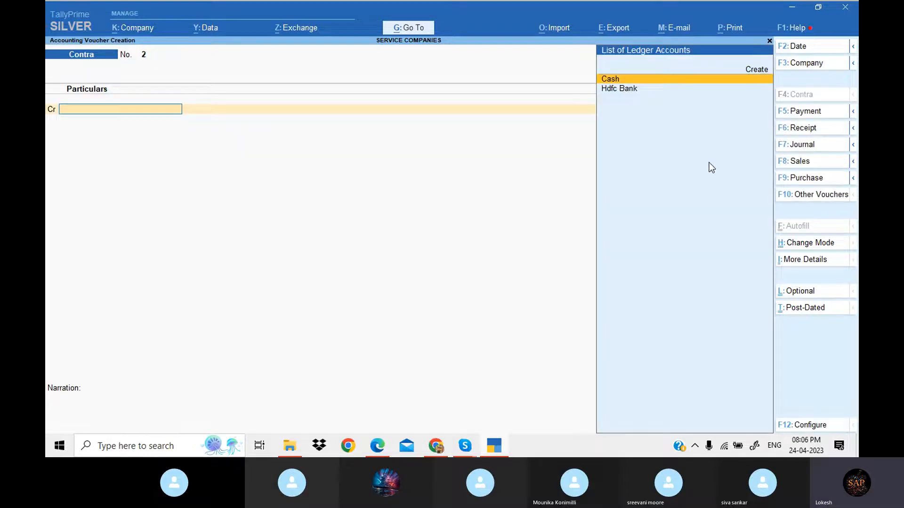
Check the PDF's fourth transaction, then start a payment voucher and create an Sd Office Building ledger under Deposits (Asset) for its debit entry
left_click(498, 441)
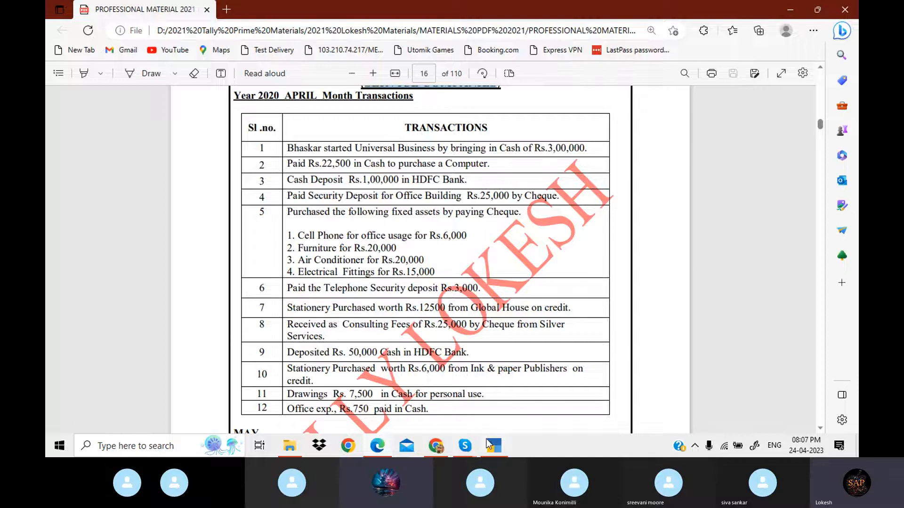
left_click(494, 450)
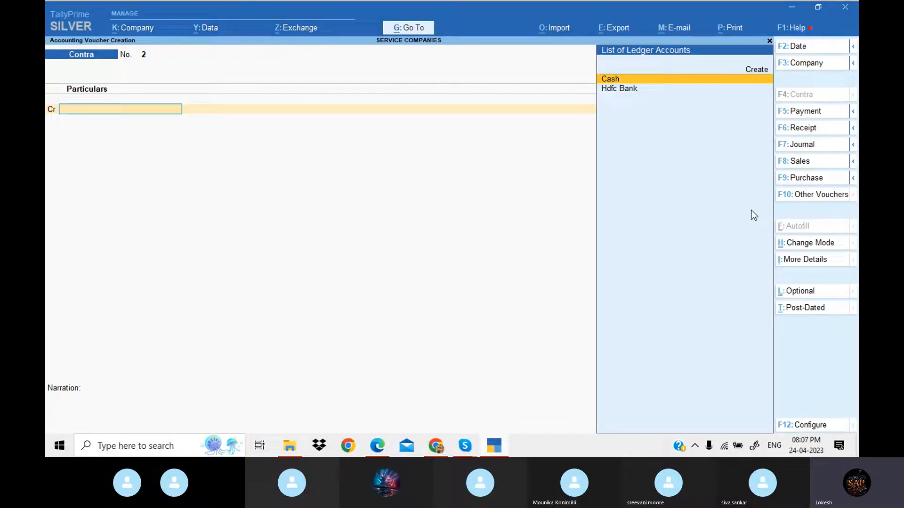
left_click(820, 113)
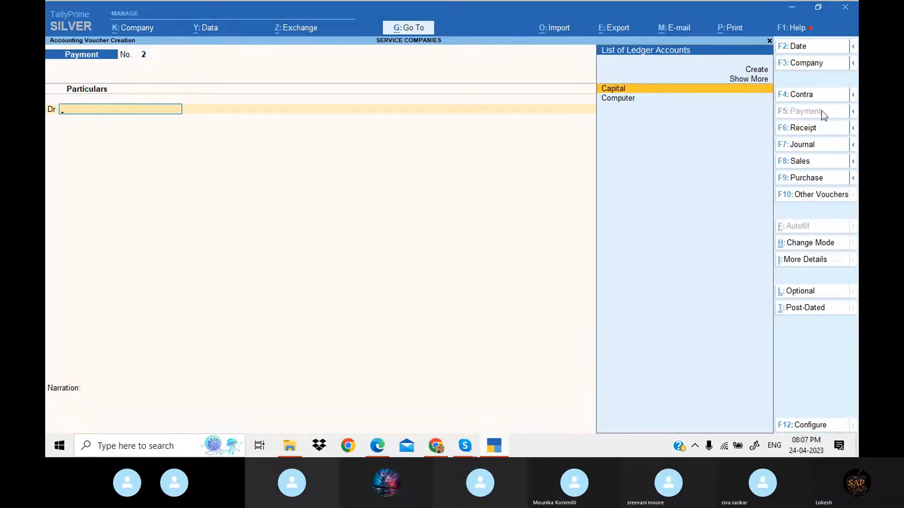
key("alt+c")
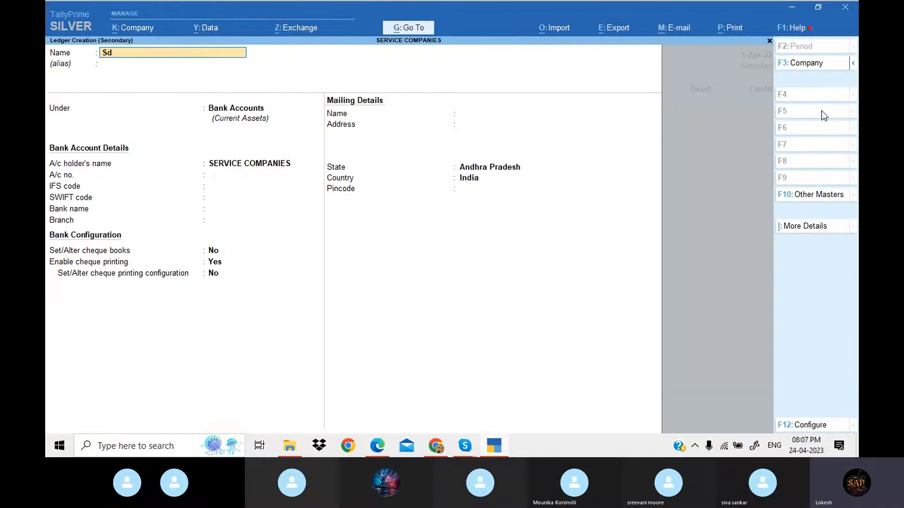
type("Sd office building")
key("Return")
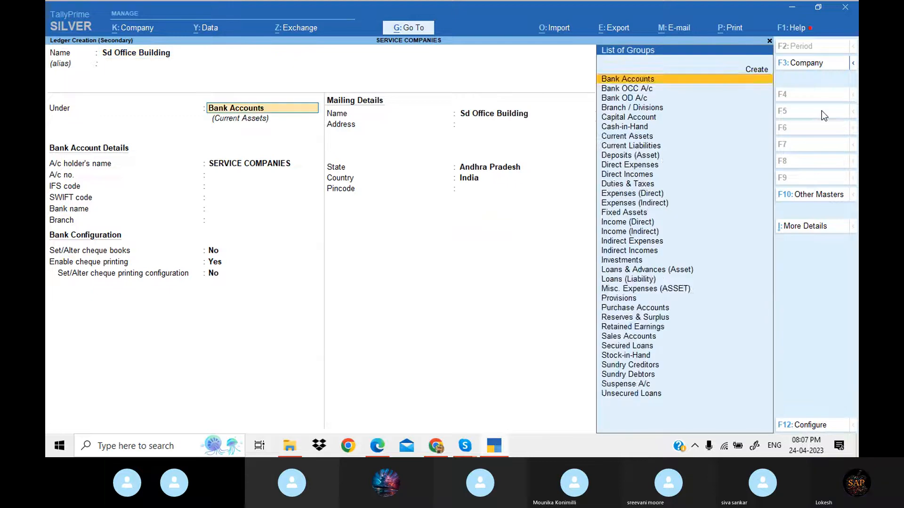
type("De")
key("Return")
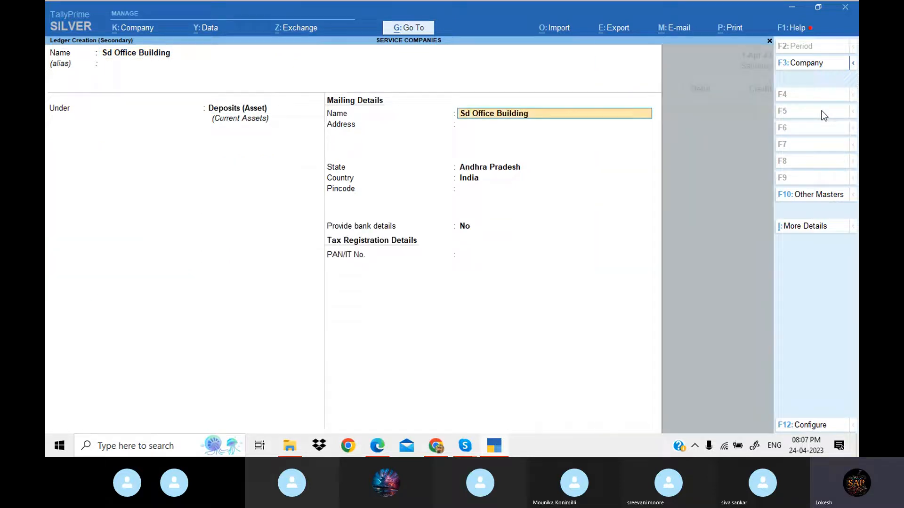
key("ctrl")
key("ctrl+a")
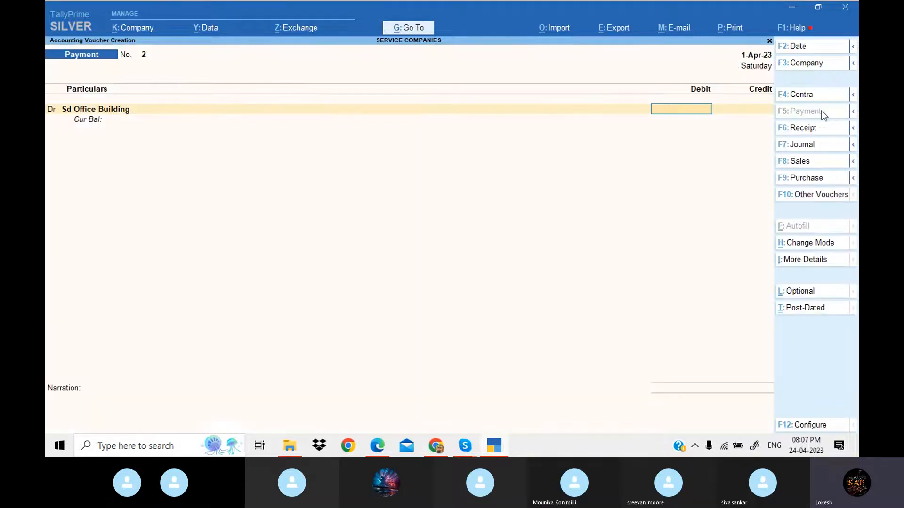
Debit Sd Office Building with 25000, credit Hdfc Bank for the same amount, and save the payment voucher
left_click(494, 446)
left_click(498, 447)
type("25000")
key("Return")
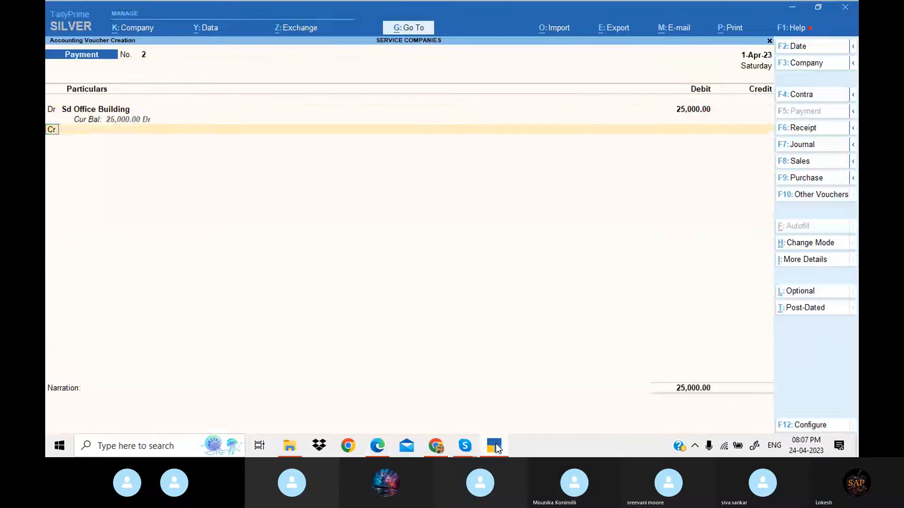
key("Down")
key("Down")
key("Down")
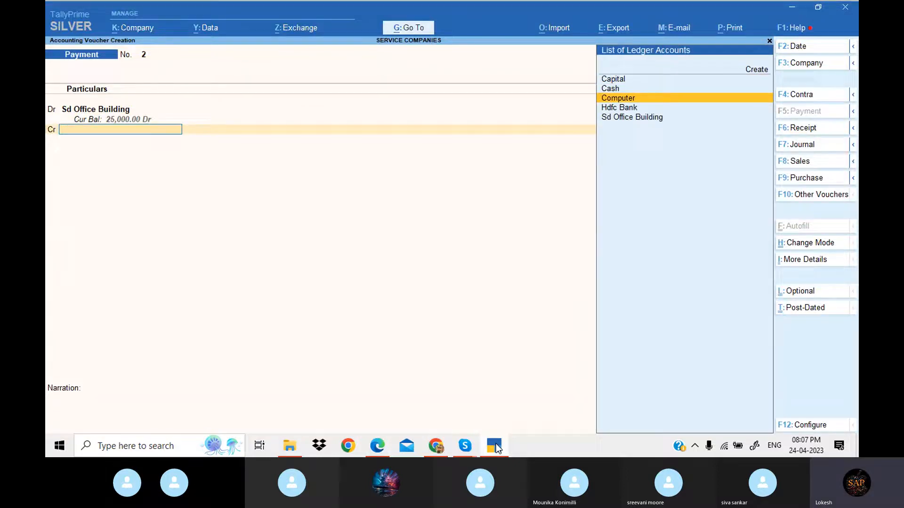
key("Return")
key("ctrl+a")
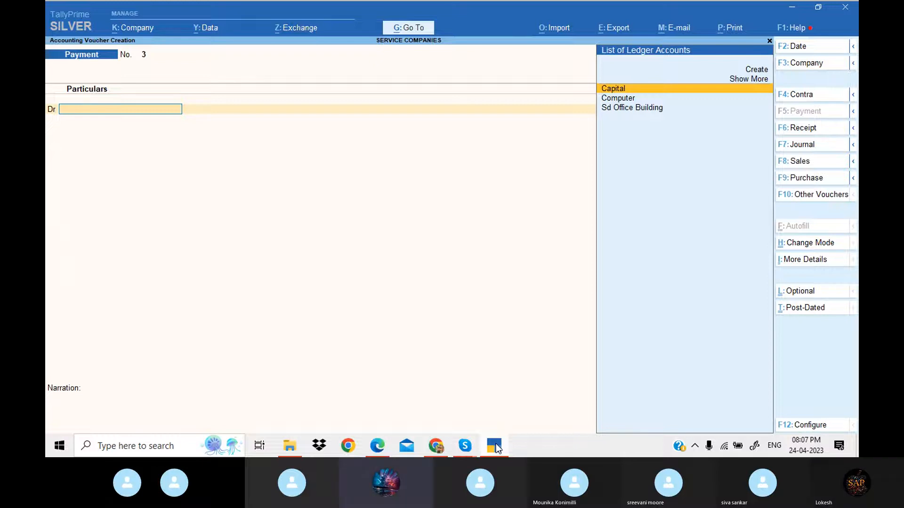
For the PDF's fifth transaction, create a Cell Phone ledger under Fixed Assets as the new payment voucher's first debit account, copying its name from the PDF
left_click(495, 443)
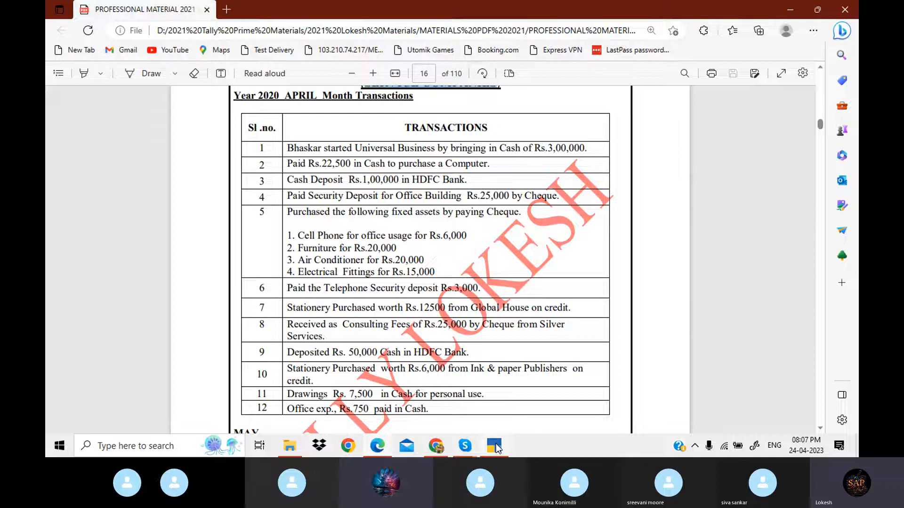
left_click(494, 445)
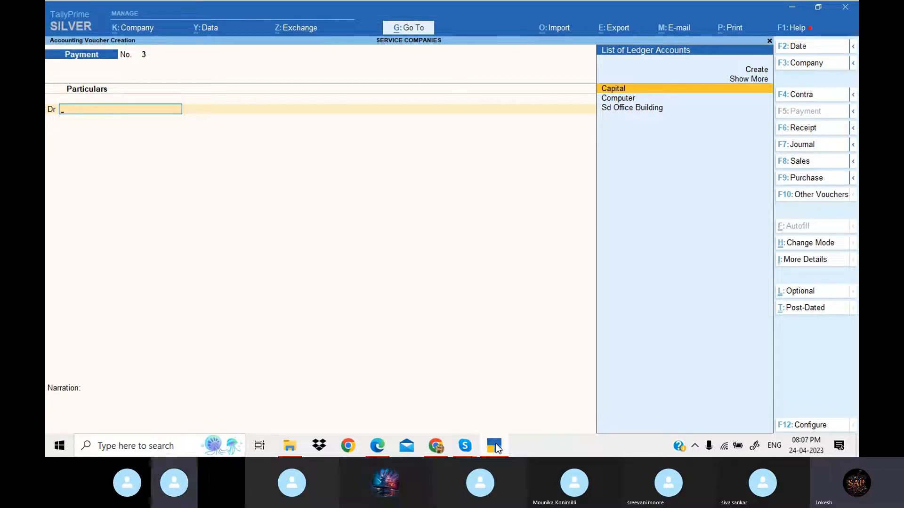
key("ctrl")
key("alt+c")
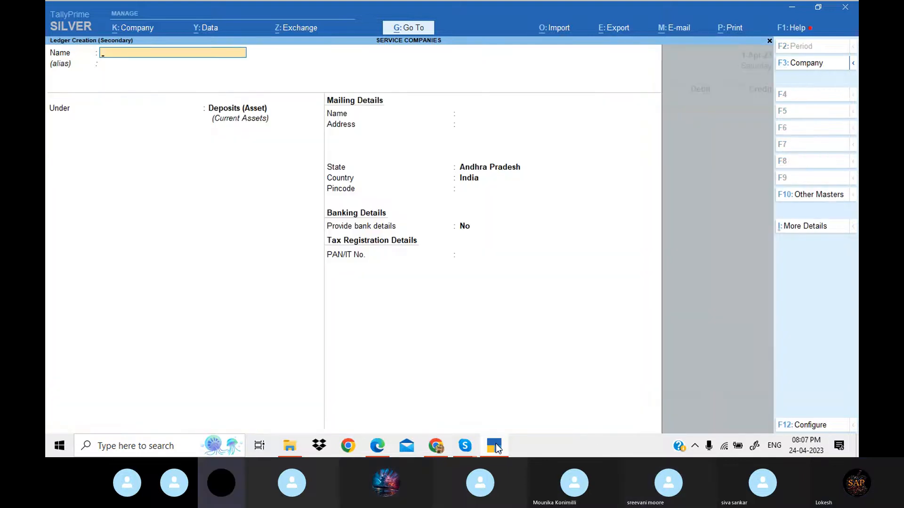
left_click(496, 448)
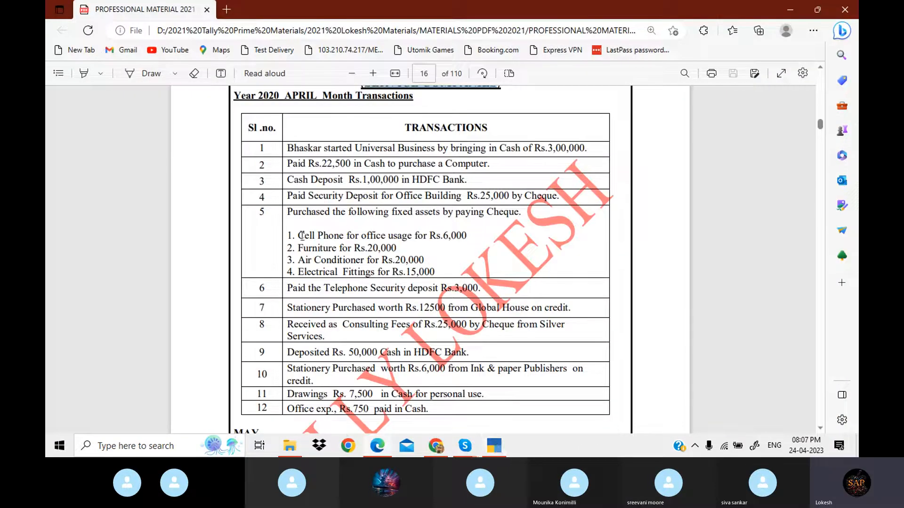
left_click_drag(300, 235, 342, 241)
key("ctrl+c")
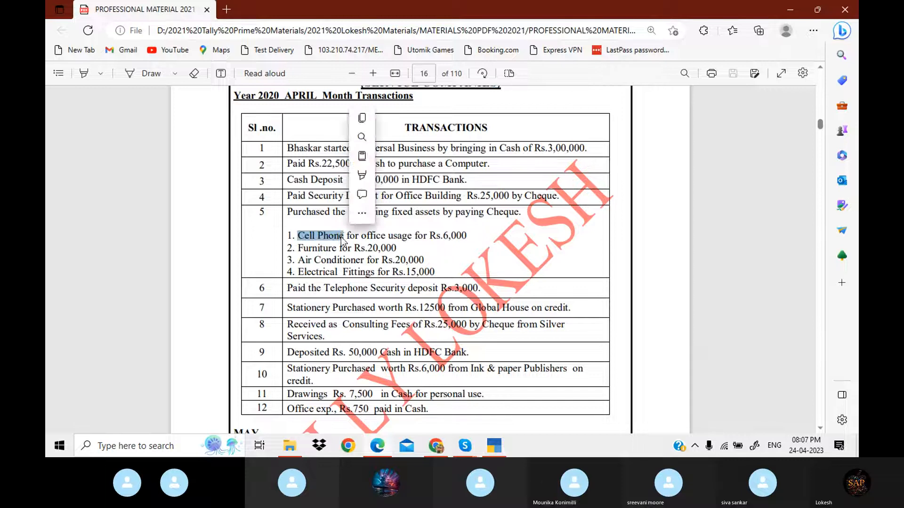
left_click(502, 446)
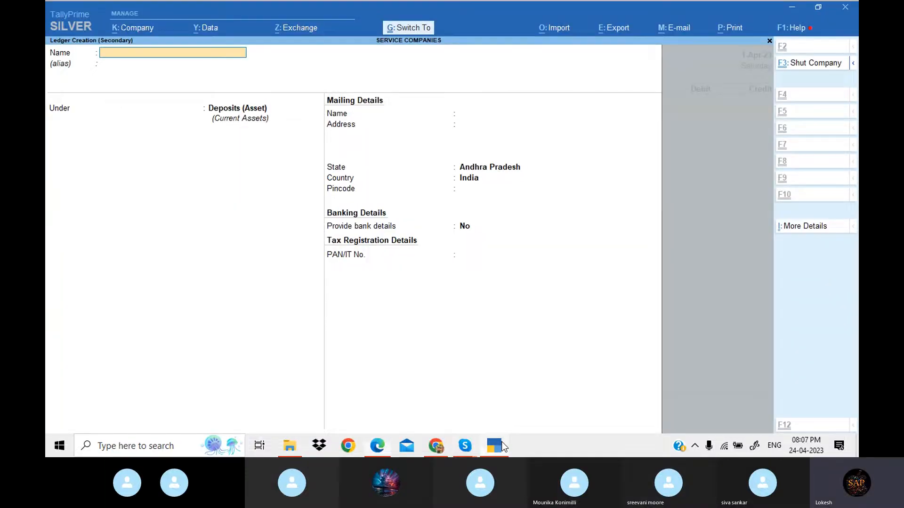
key("ctrl+v")
key("Return")
type("fix")
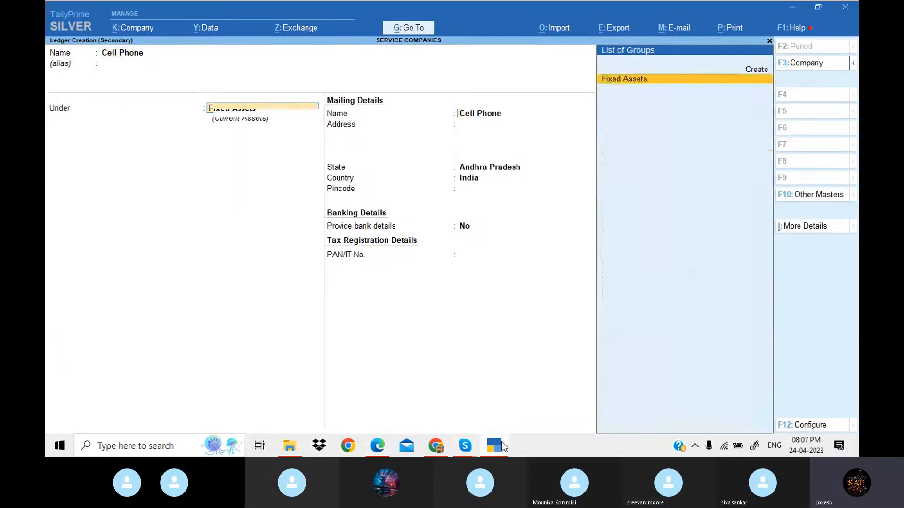
key("Return")
key("ctrl+a")
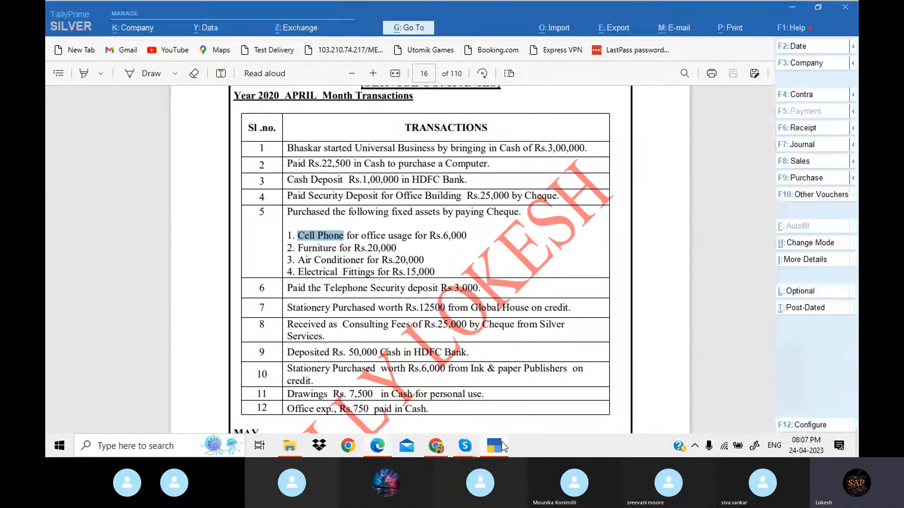
Debit Cell Phone with 6,000 in the payment voucher
left_click(503, 446)
type("6,000")
key("Return")
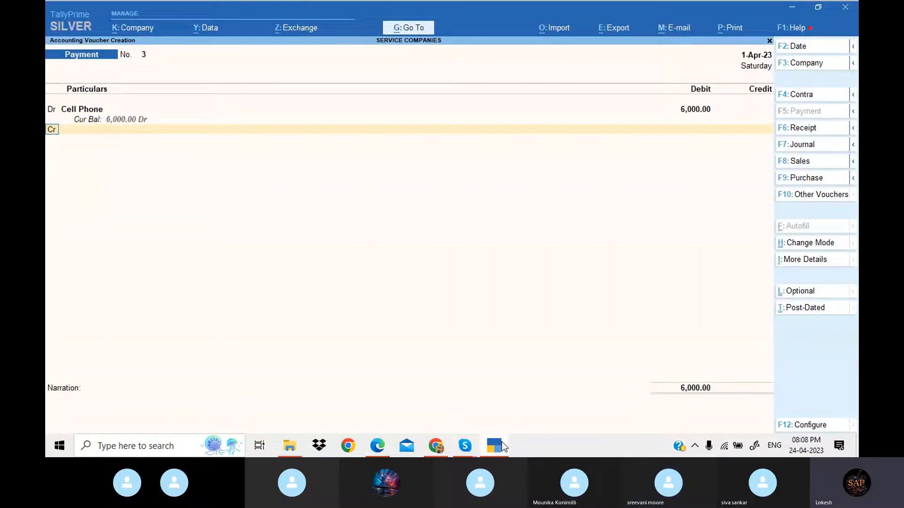
Add a second debit line to the payment voucher and create a Furniture ledger under Fixed Assets for it
type("d")
key("Return")
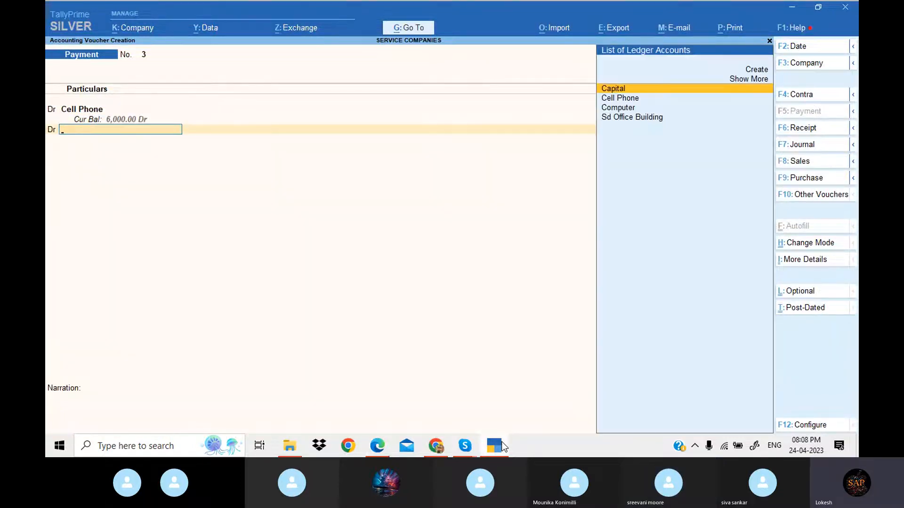
key("alt+c")
type("Furni")
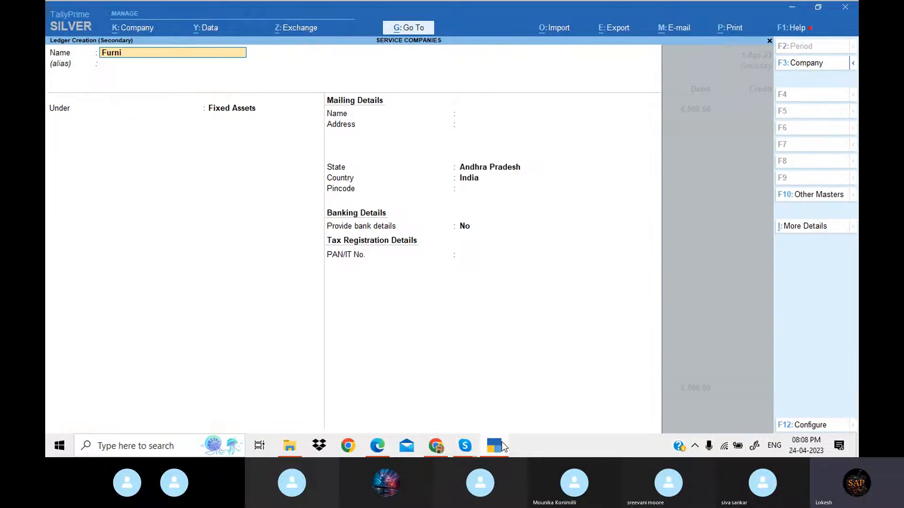
type("ture")
key("Return")
key("Return")
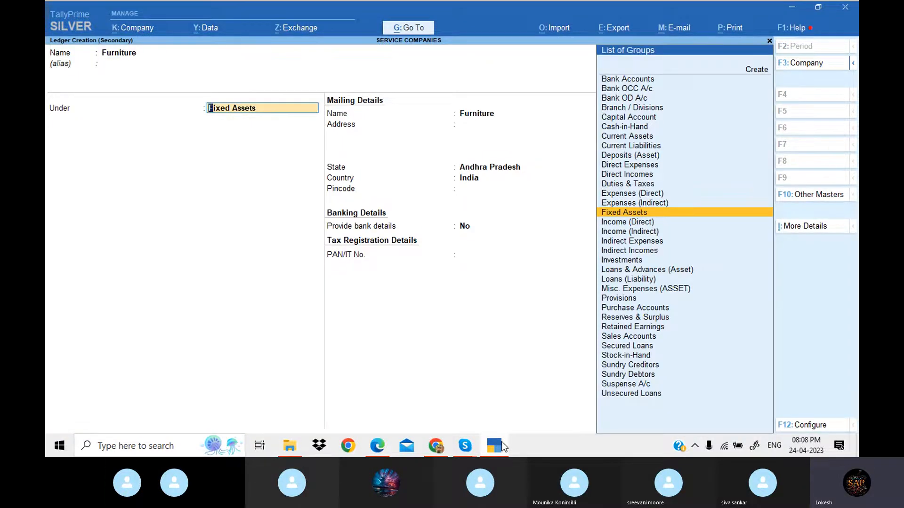
key("ctrl+a")
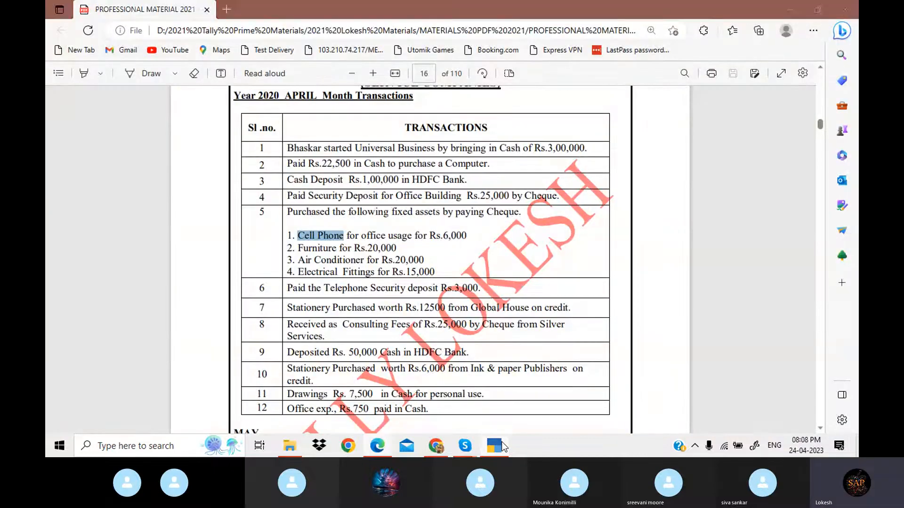
Debit Furniture with 20,000, the amount given in the PDF
left_click(494, 445)
type("2")
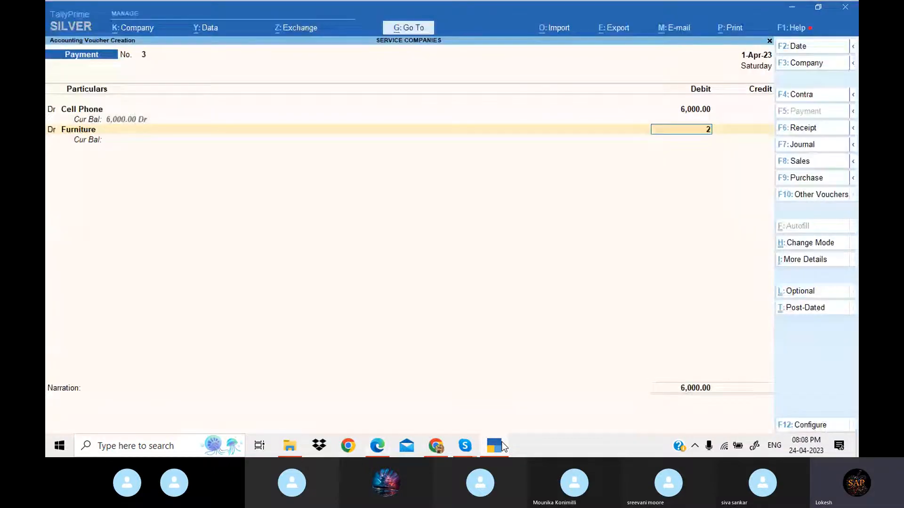
type("0,000")
key("Return")
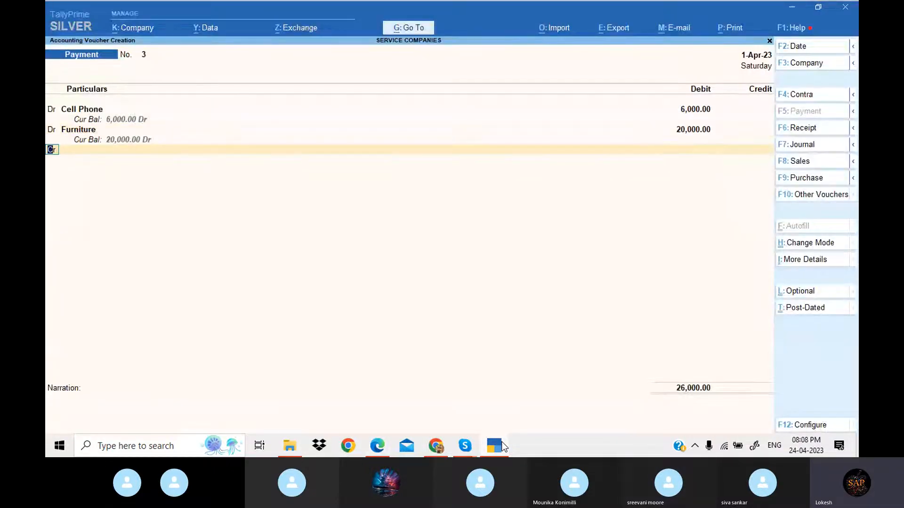
Add a third debit line and create an Air Conditioner ledger under Fixed Assets, copying its name from the PDF
key("Return")
key("alt+c")
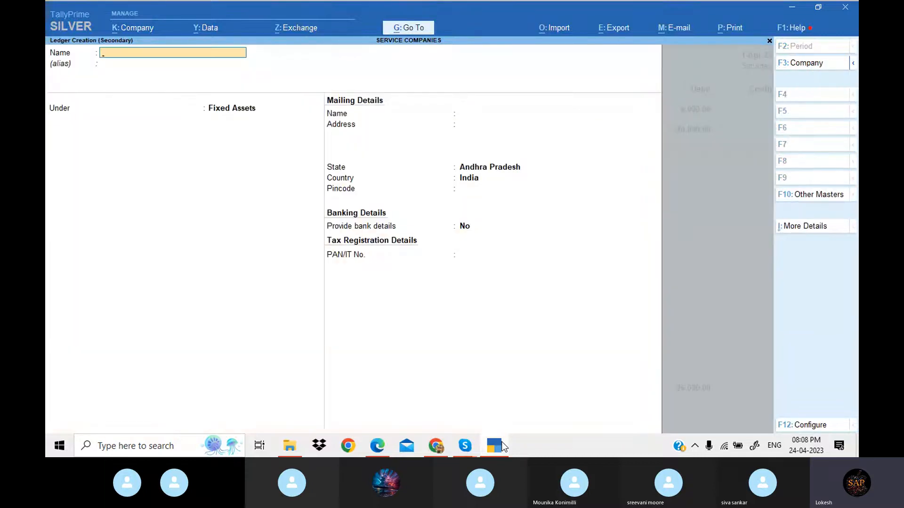
left_click(502, 445)
left_click_drag(297, 260, 363, 258)
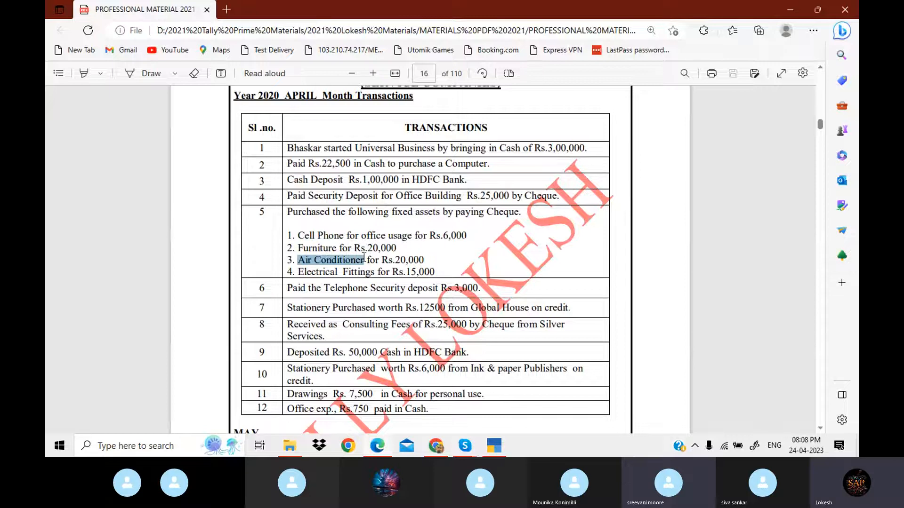
left_click(498, 447)
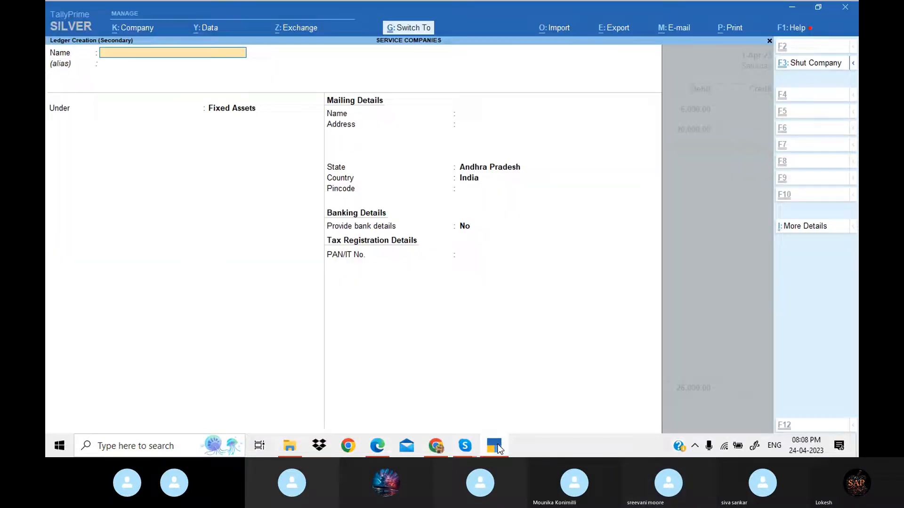
key("ctrl+alt+v")
key("Return")
key("Return")
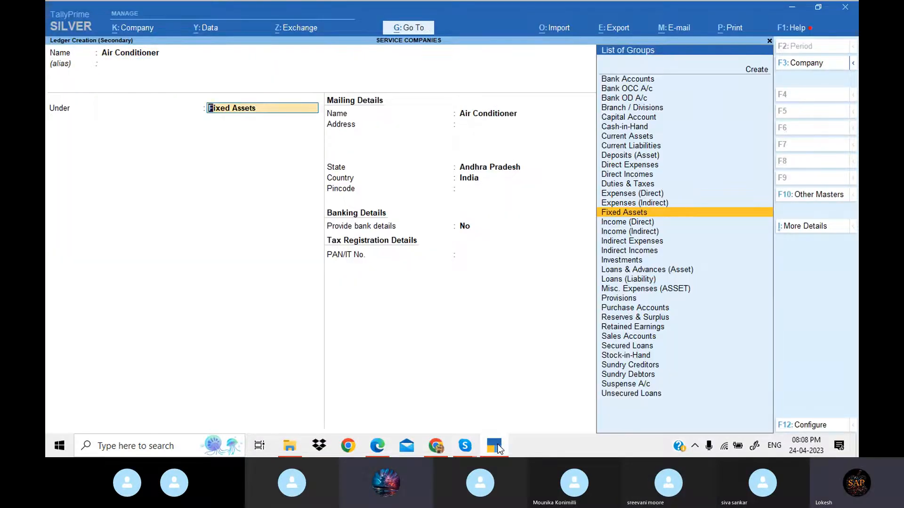
key("ctrl+a")
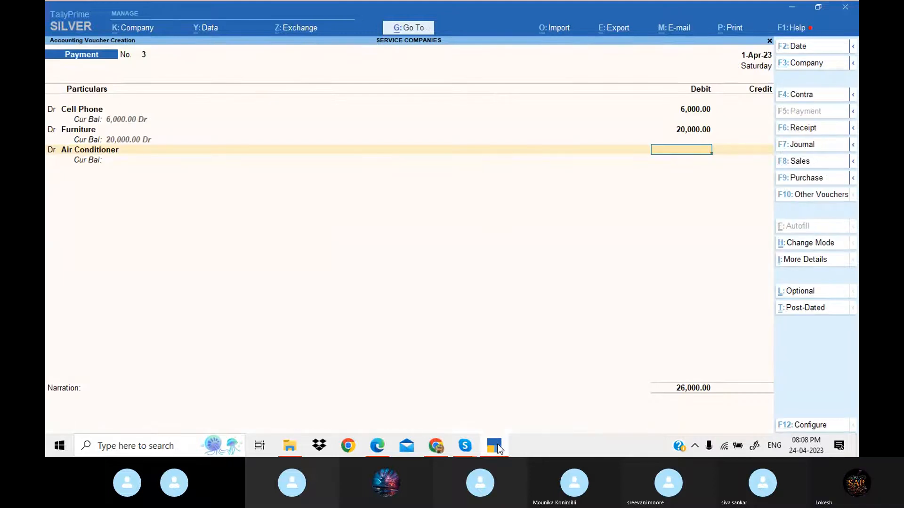
Debit Air Conditioner with 20,000, the amount given in the PDF
left_click(499, 448)
left_click(499, 448)
type("20,000")
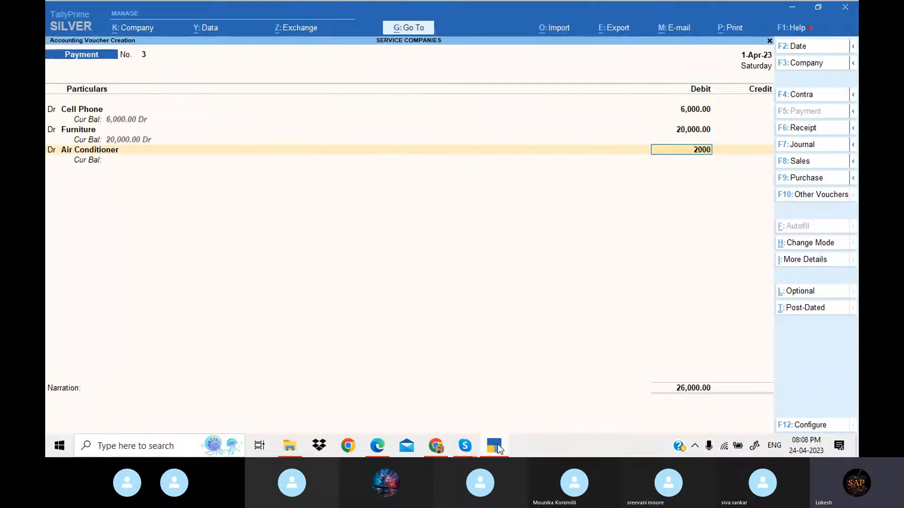
key("Return")
Finish the 20,000 Air Conditioner debit, then create an Electrical Fittings ledger under Fixed Assets on a fourth debit line, copying its name from the PDF
type("d")
key("Return")
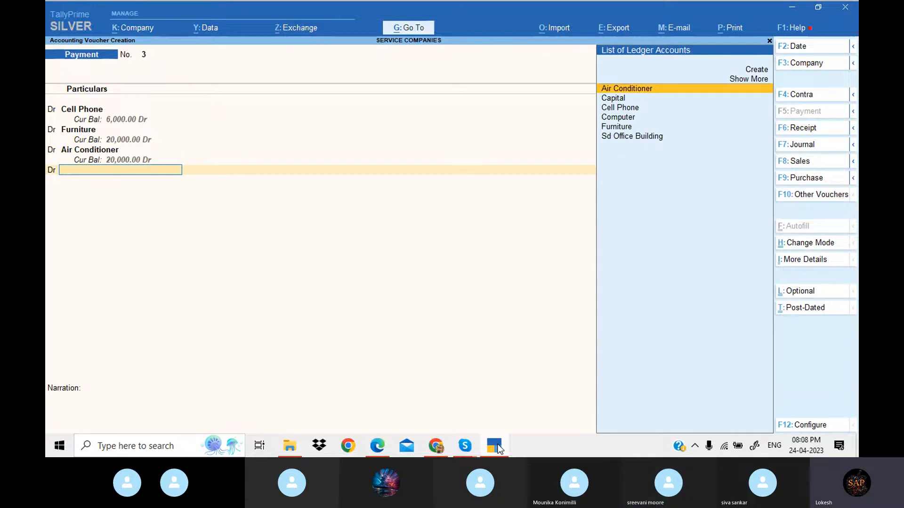
key("alt+c")
left_click(499, 448)
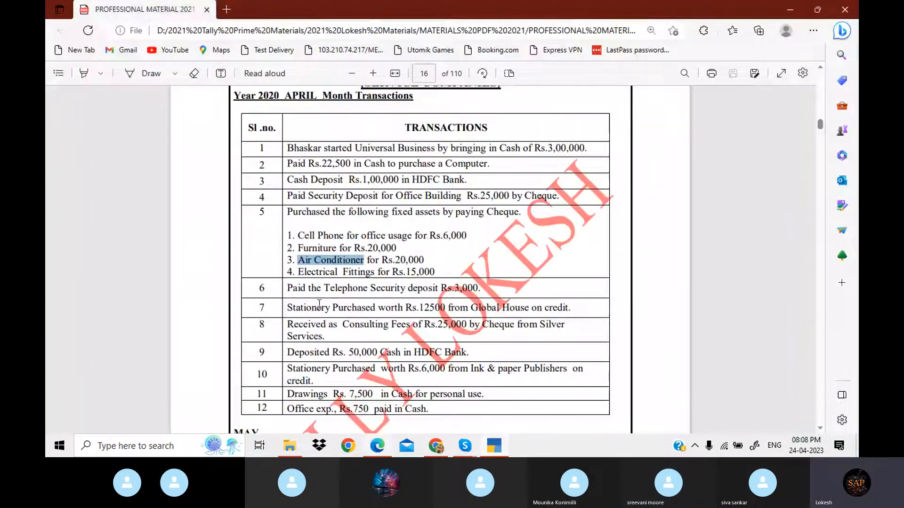
left_click_drag(298, 272, 379, 282)
key("ctrl+c")
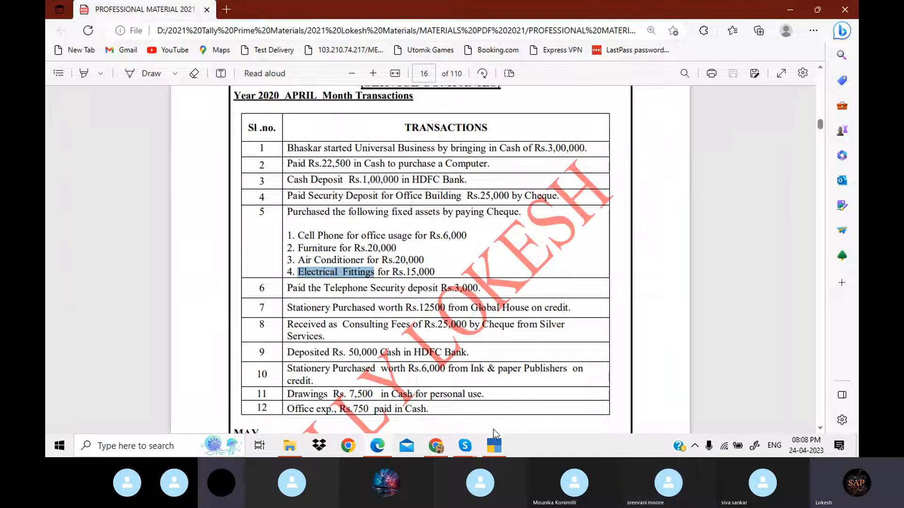
left_click(499, 446)
key("ctrl+alt+v")
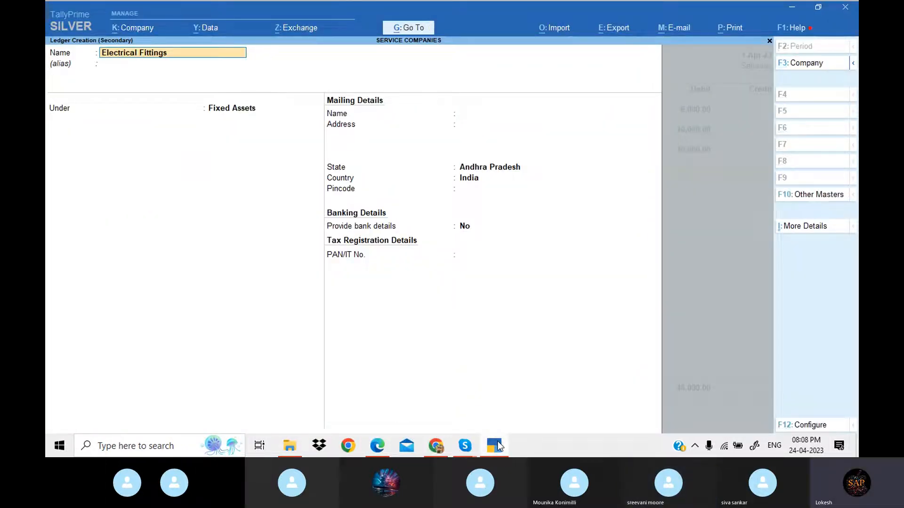
key("ctrl+a")
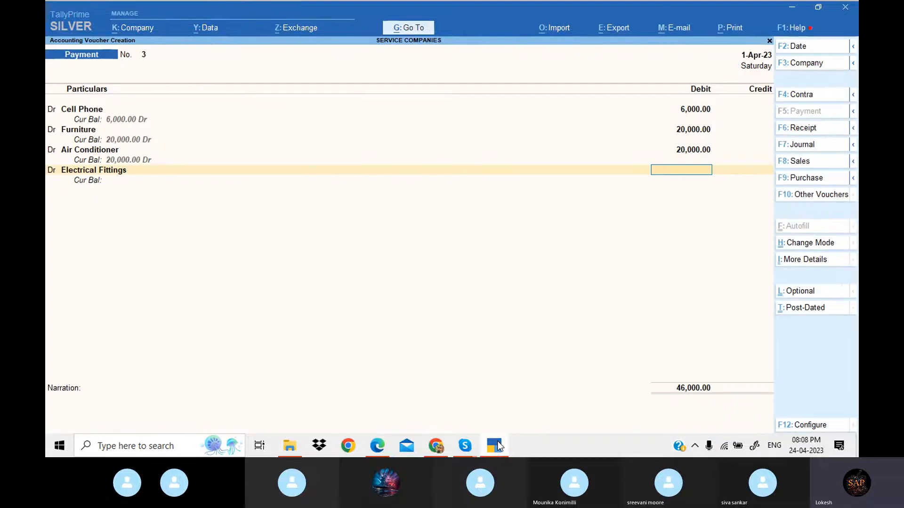
Debit Electrical Fittings with 15,000, the amount given in the PDF
left_click(499, 446)
left_click(498, 446)
type("15000")
key("Return")
Credit Hdfc Bank with 61,000, accept the cheque allocation dated 1-Apr-23, and save the fixed assets payment voucher without a narration
key("Return")
type("h")
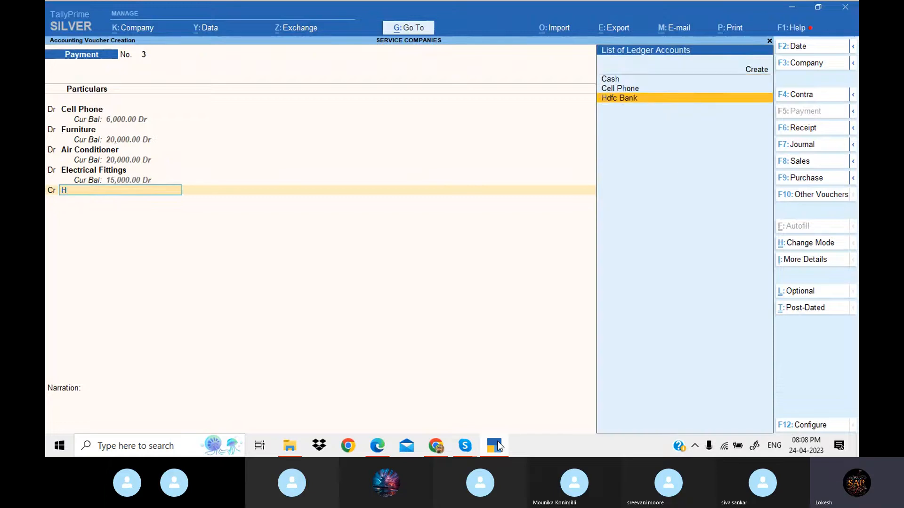
key("Return")
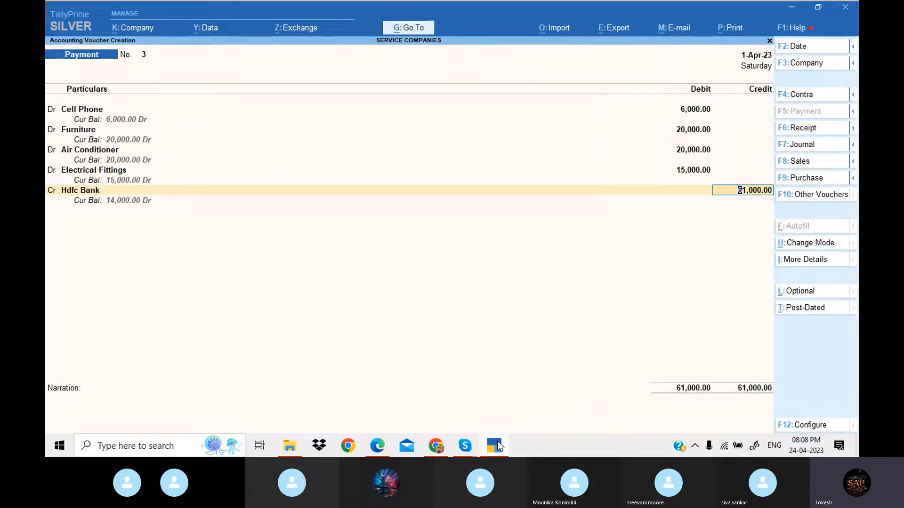
key("Return")
key("Return")
key("Return")
key("Return")
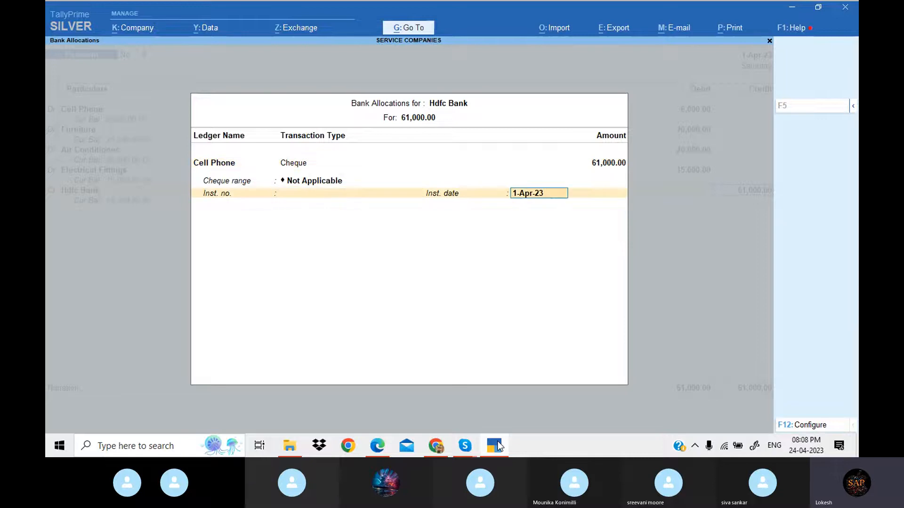
key("Return")
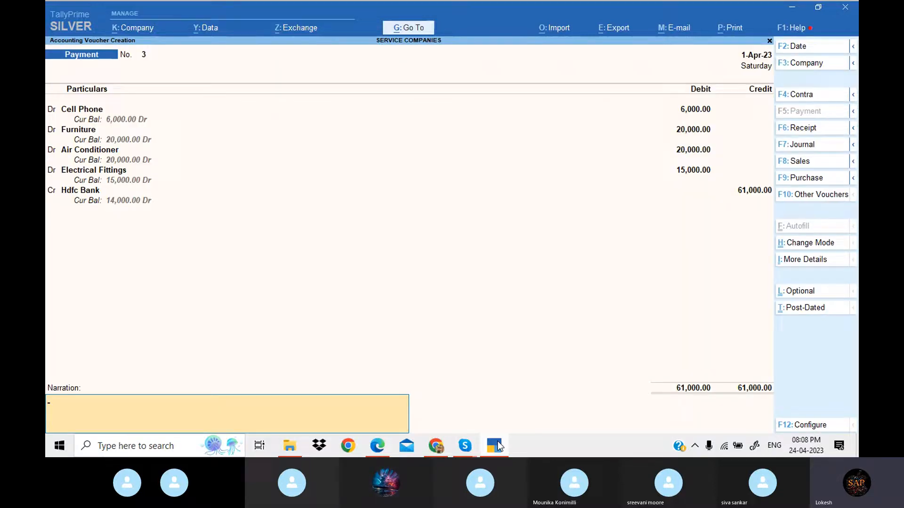
key("Return")
key("Return")
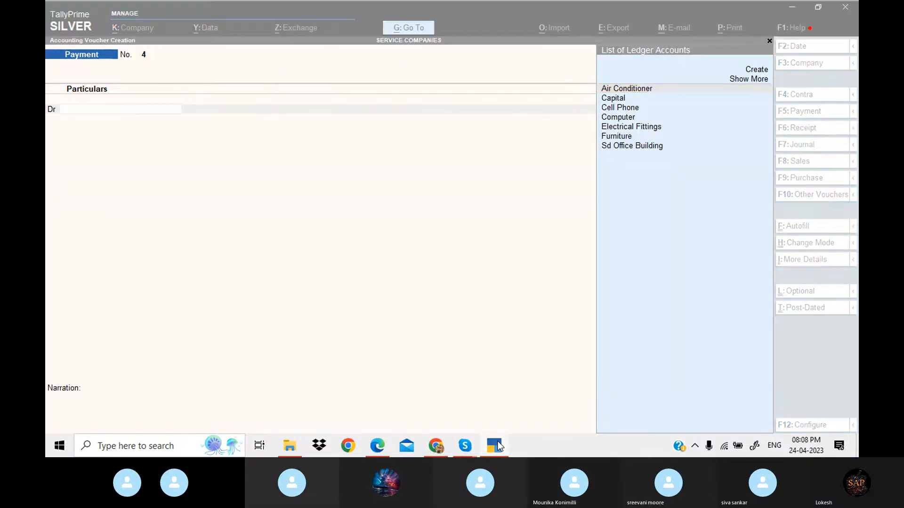
For the PDF's telephone security deposit, create a Telephone Sd ledger under Deposits (Asset) on the new payment voucher's debit line
left_click(498, 447)
key("Down")
key("Down")
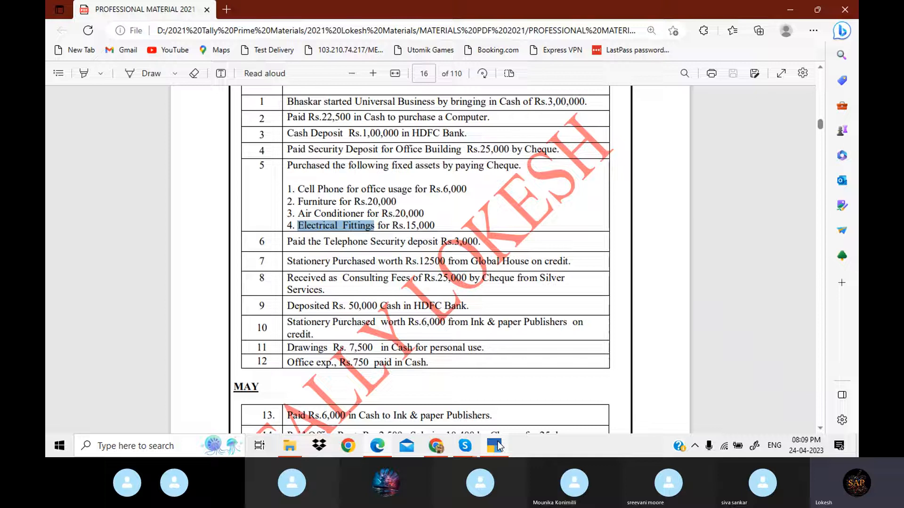
left_click(498, 446)
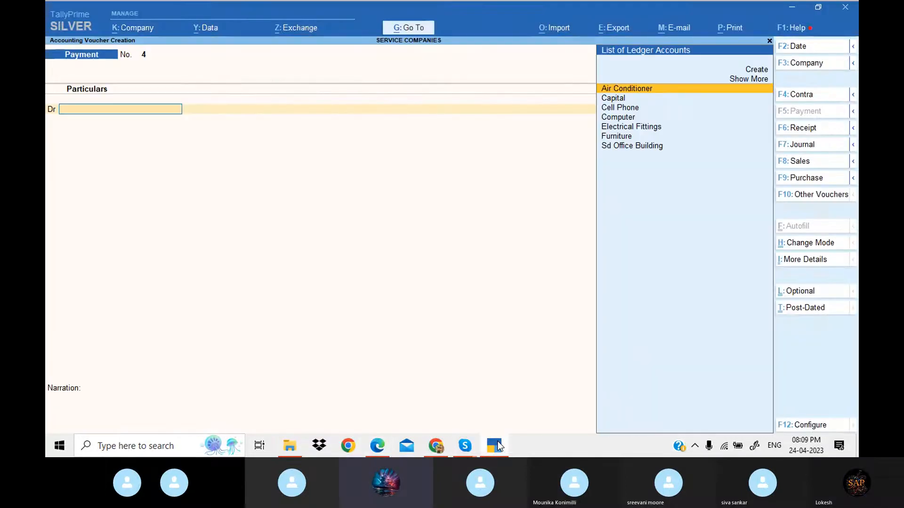
key("alt+c")
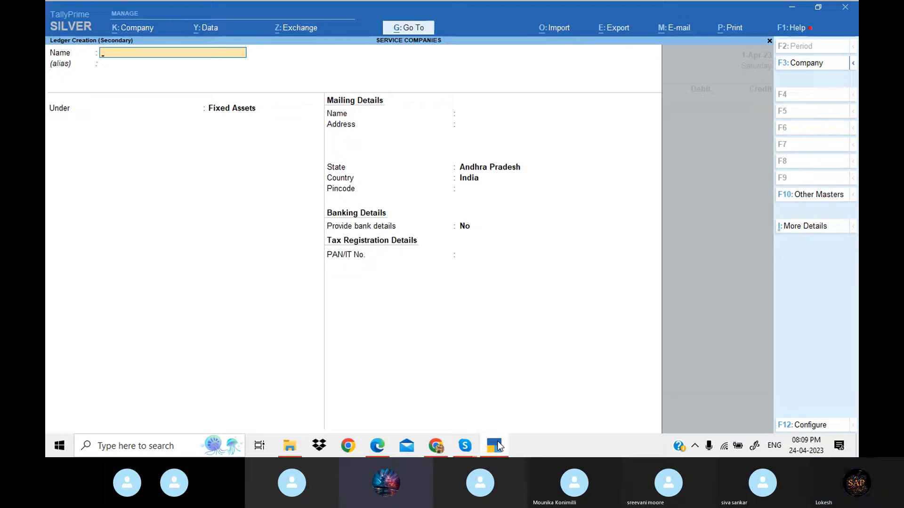
type("Telep")
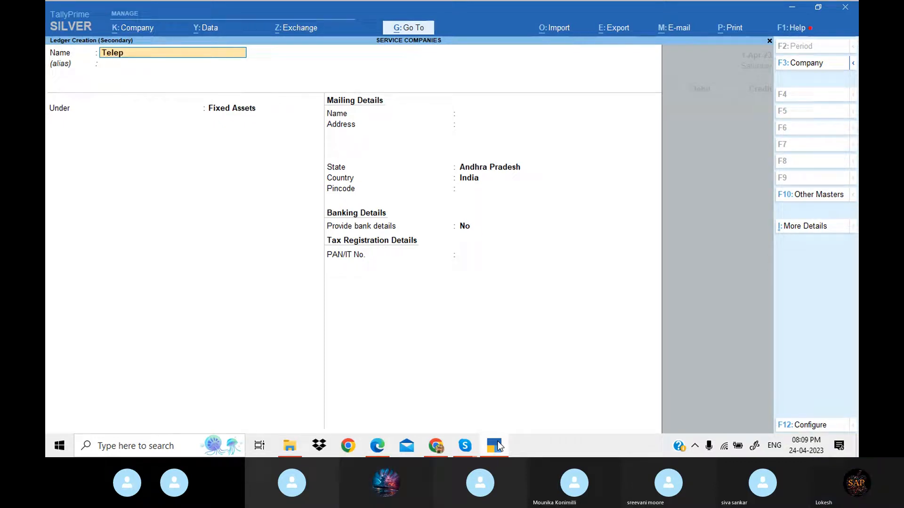
type("hone Sd")
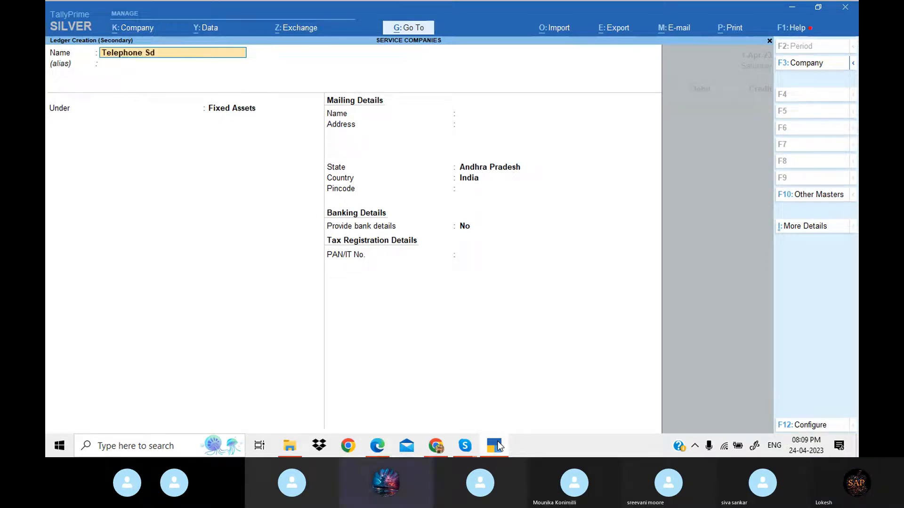
key("Return")
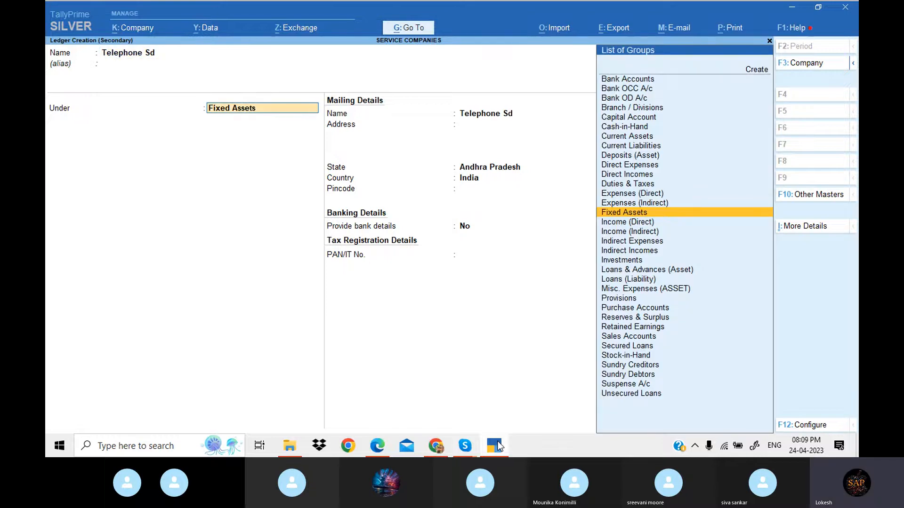
type("De")
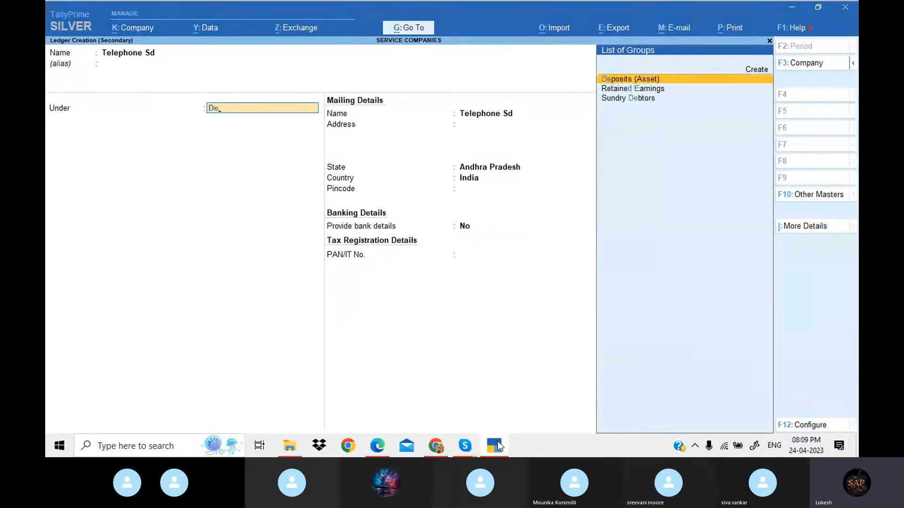
key("Return")
key("Return")
key("Return")
key("Return")
key("Return")
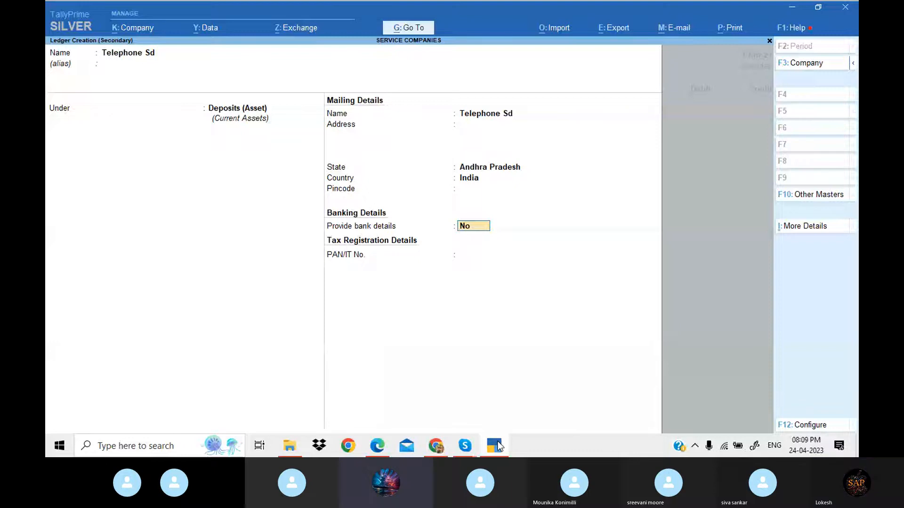
key("ctrl+a")
Debit Telephone Sd with 3,000, the amount given in the PDF
left_click(493, 445)
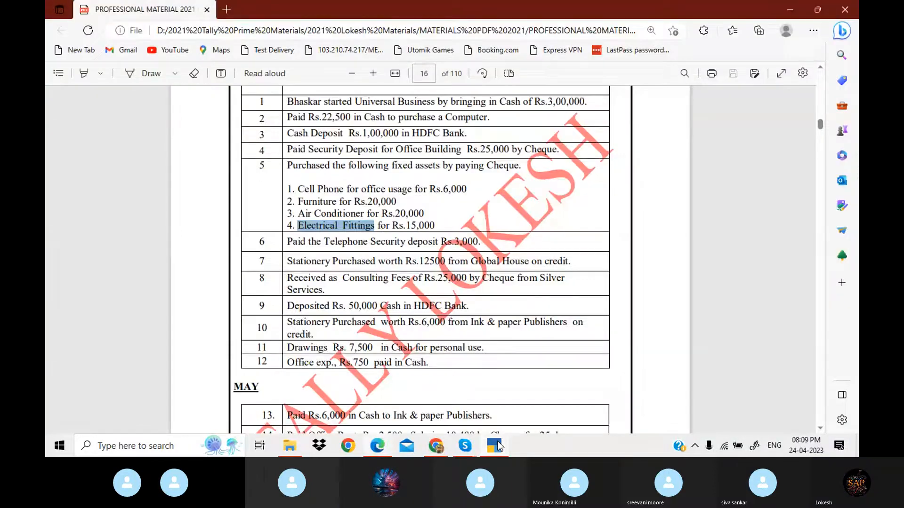
left_click(498, 445)
type("3000")
key("Return")
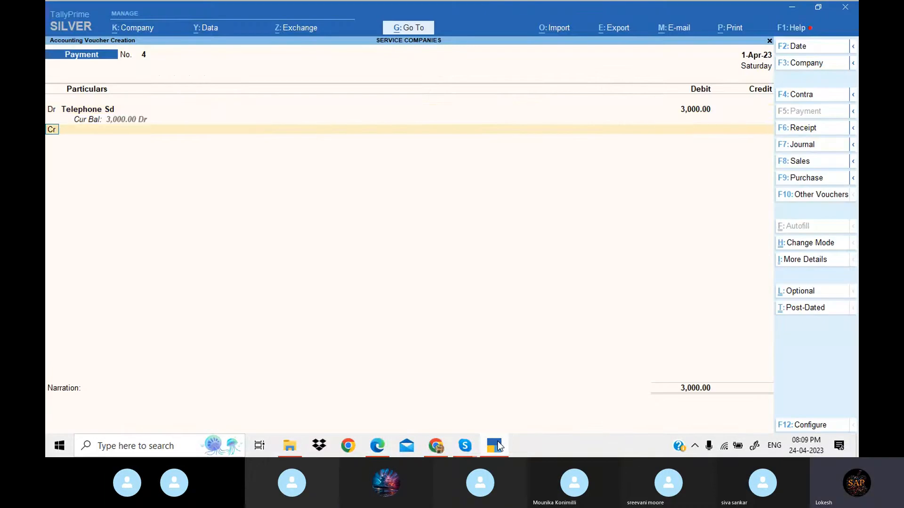
Credit Cash with 3,000 for the telephone deposit and save the payment voucher without a narration
key("Return")
left_click(497, 446)
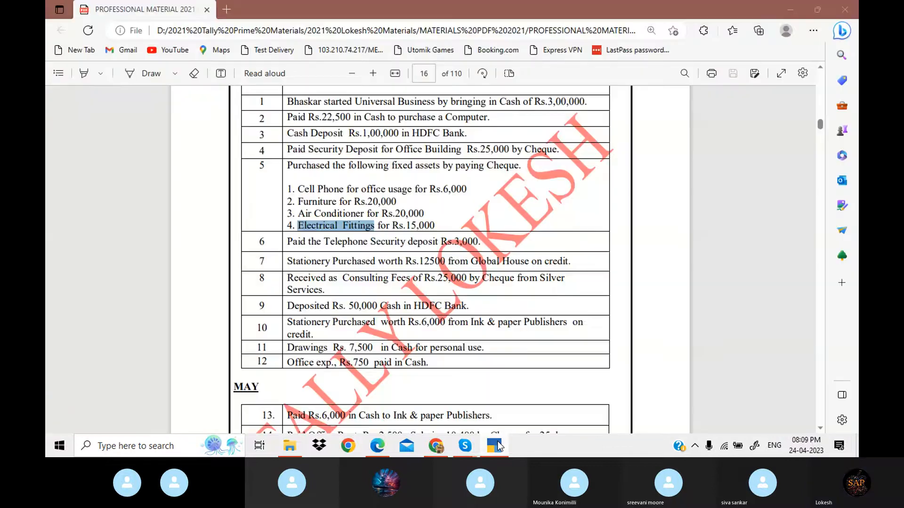
left_click(498, 445)
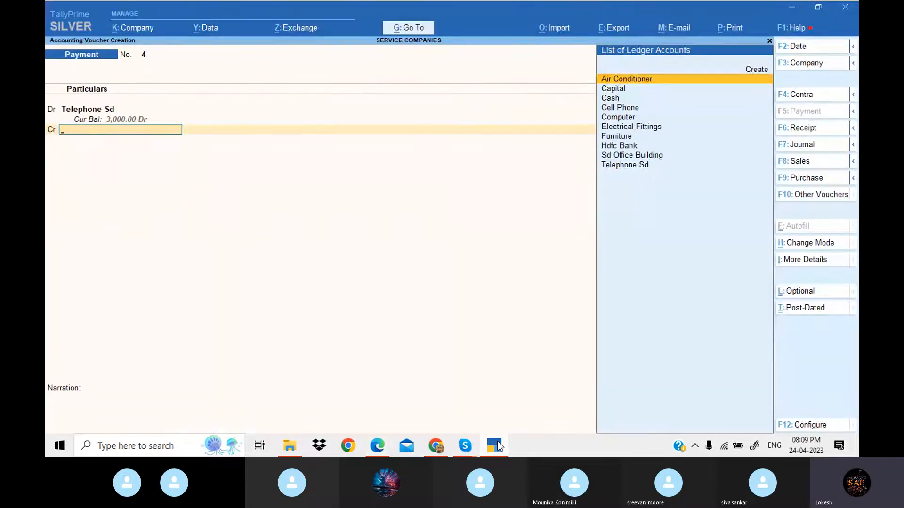
key("Down")
key("Down")
key("Return")
key("Return")
key("Return")
key("Return")
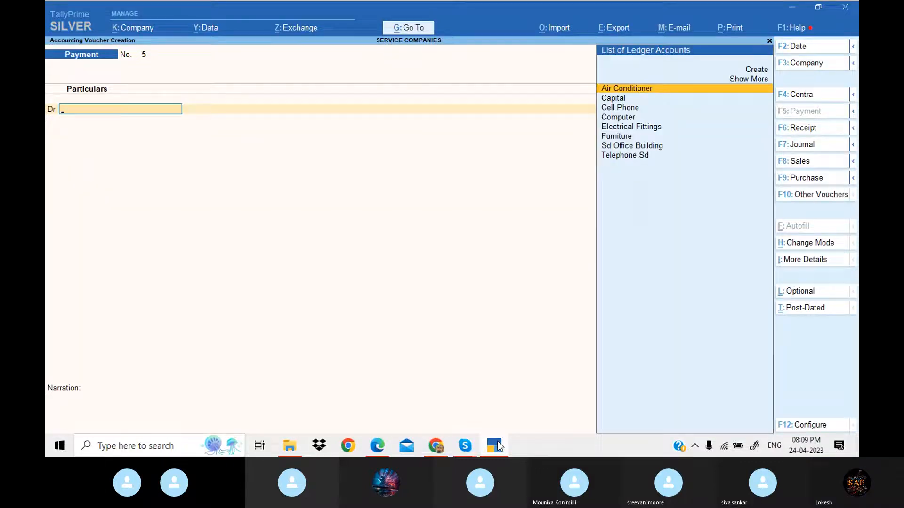
Check the PDF's credit purchase of stationery and switch the voucher type to Journal
left_click(498, 445)
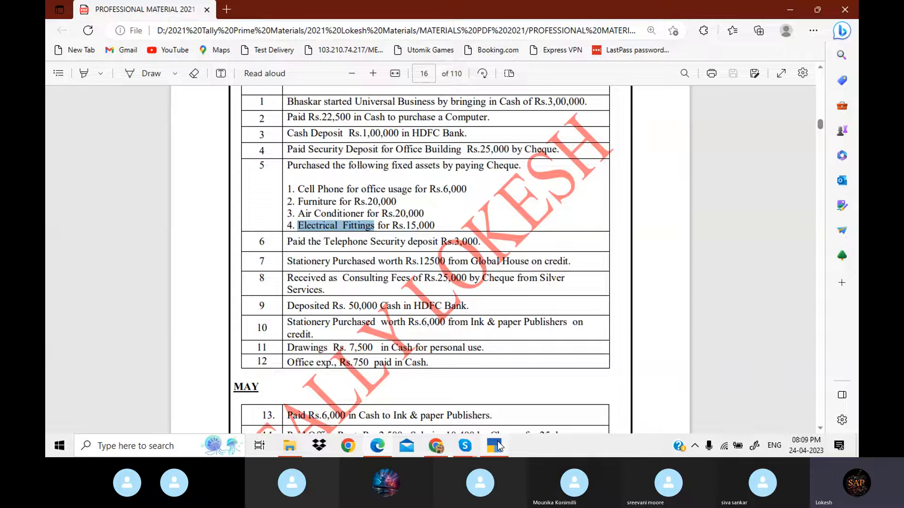
left_click(498, 446)
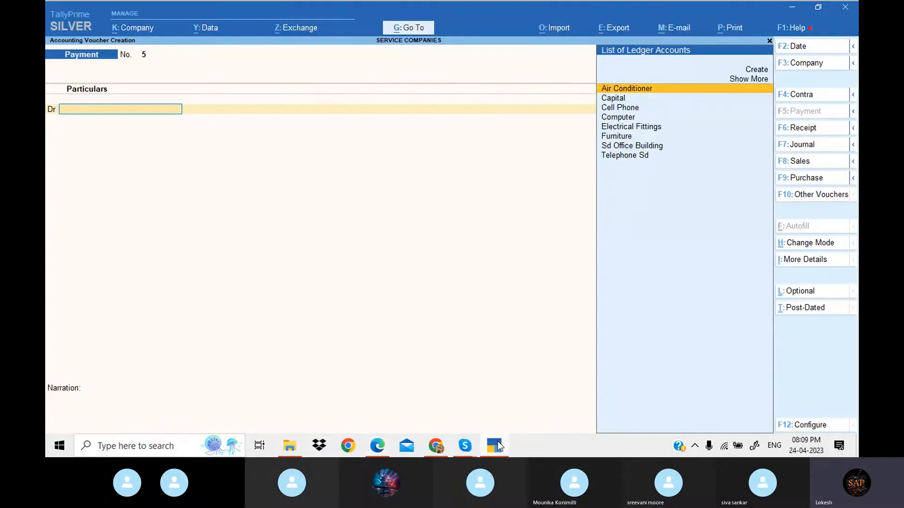
left_click(813, 149)
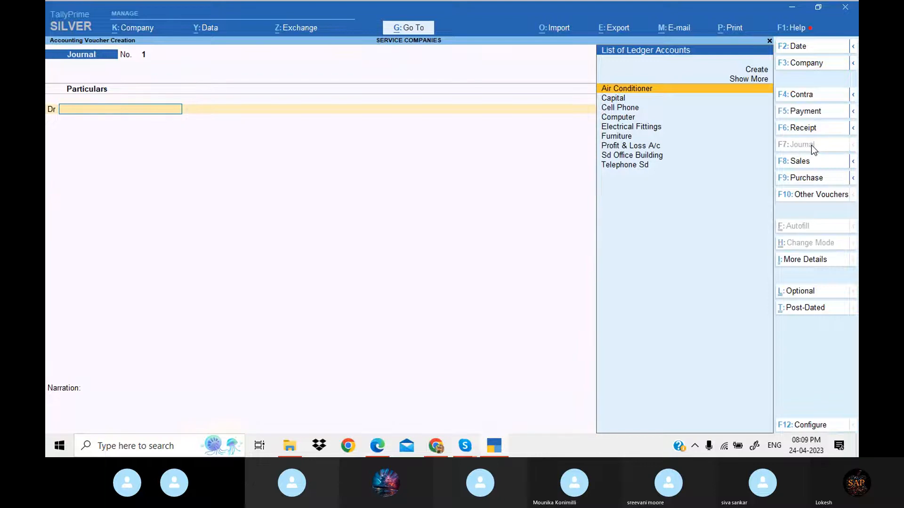
Create a Stationery ledger under Indirect Expenses, with ledger type Not Applicable, for the journal's debit line
key("alt+c")
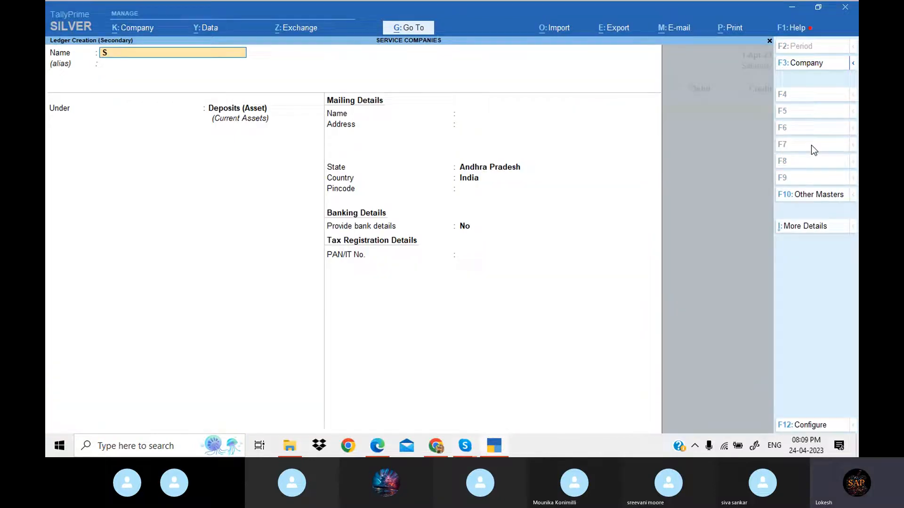
type("Stato")
key("BackSpace")
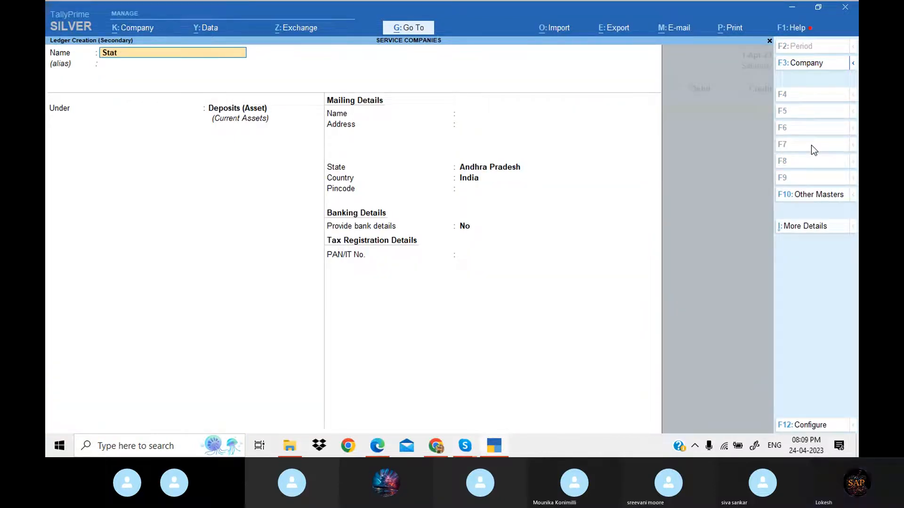
type("ionery")
key("Return")
key("Return")
type("Ind")
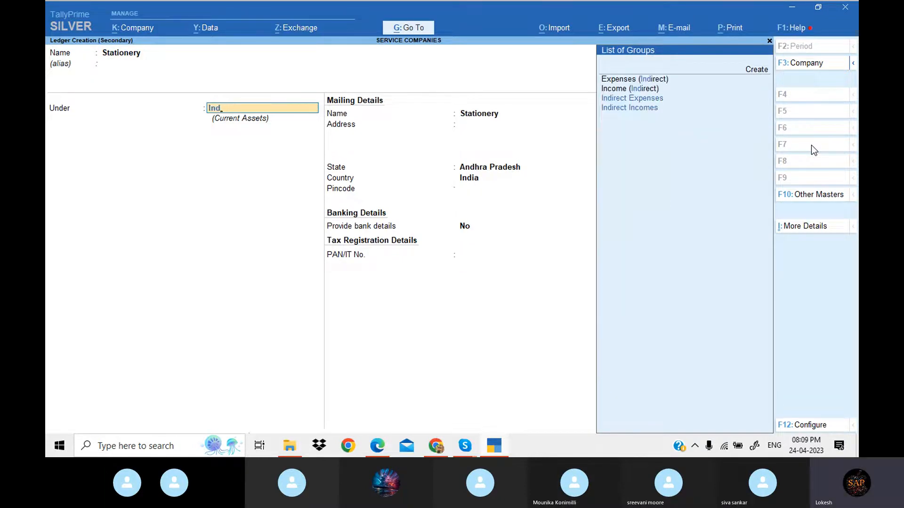
key("Down")
key("Return")
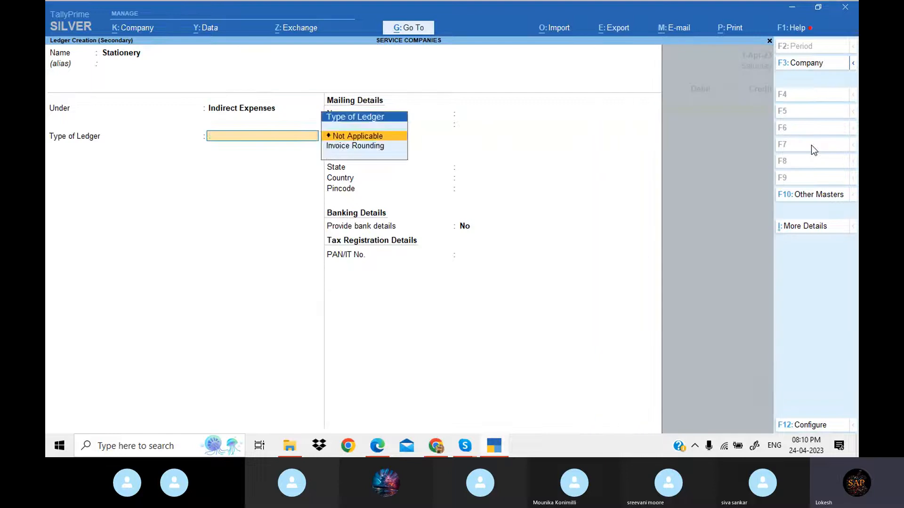
key("Return")
key("Return")
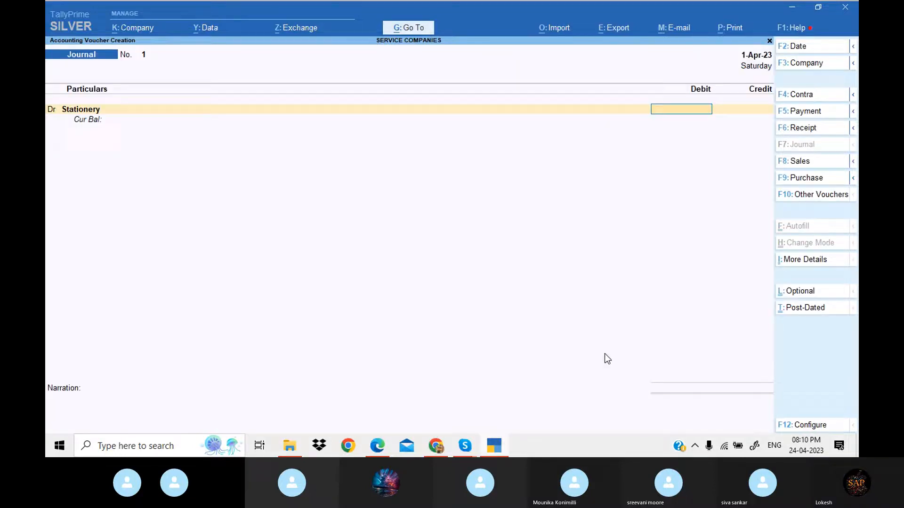
Debit Stationery with 12,500, the amount given in the PDF
left_click(493, 445)
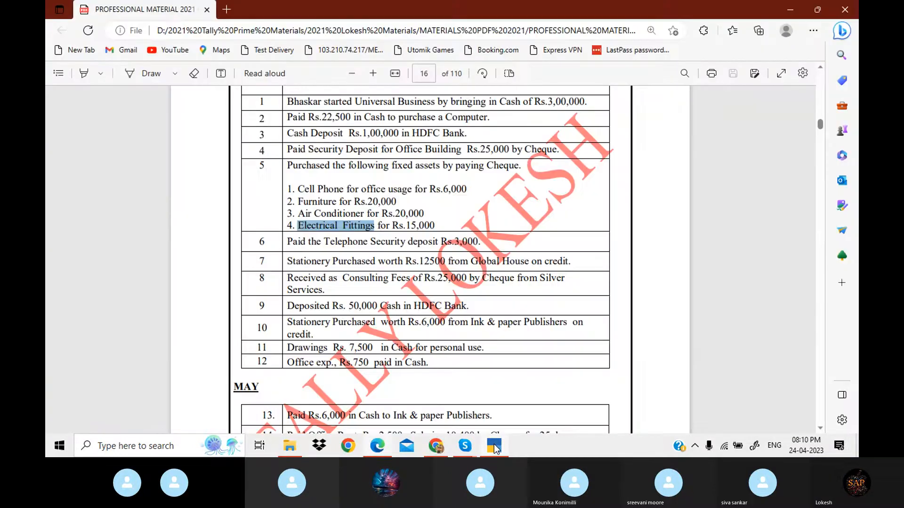
left_click(493, 445)
type("12500")
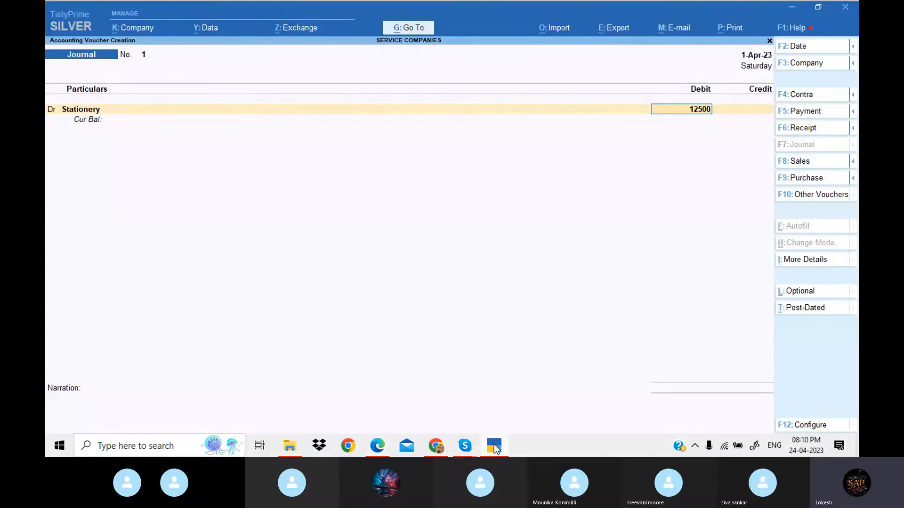
key("Return")
Create a Global House ledger under Sundry Creditors for the journal's credit line, keeping the default mailing, banking and tax details
key("alt+c")
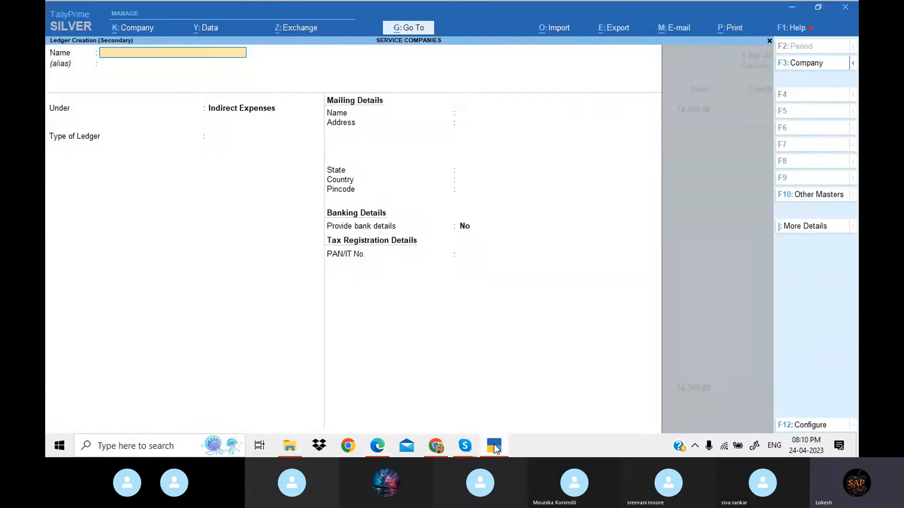
type("Gloabal")
key("BackSpace")
key("BackSpace")
key("BackSpace")
key("BackSpace")
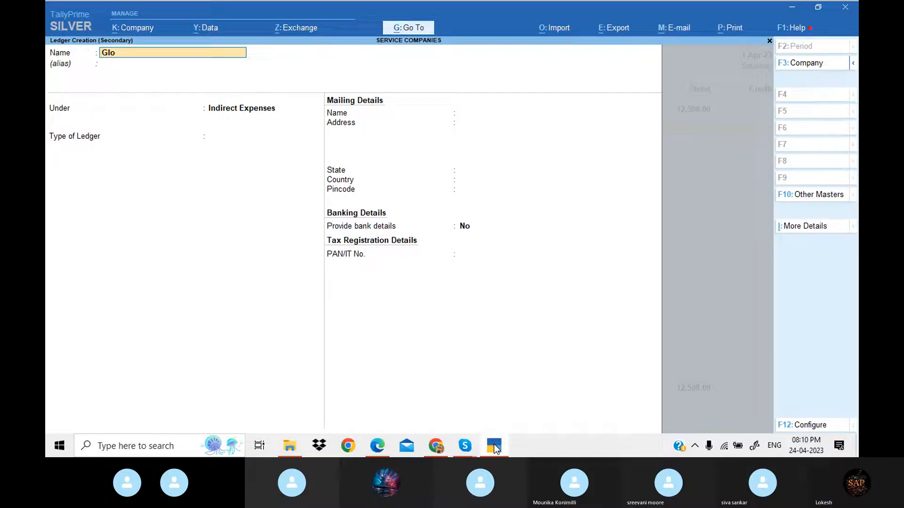
type("bal House")
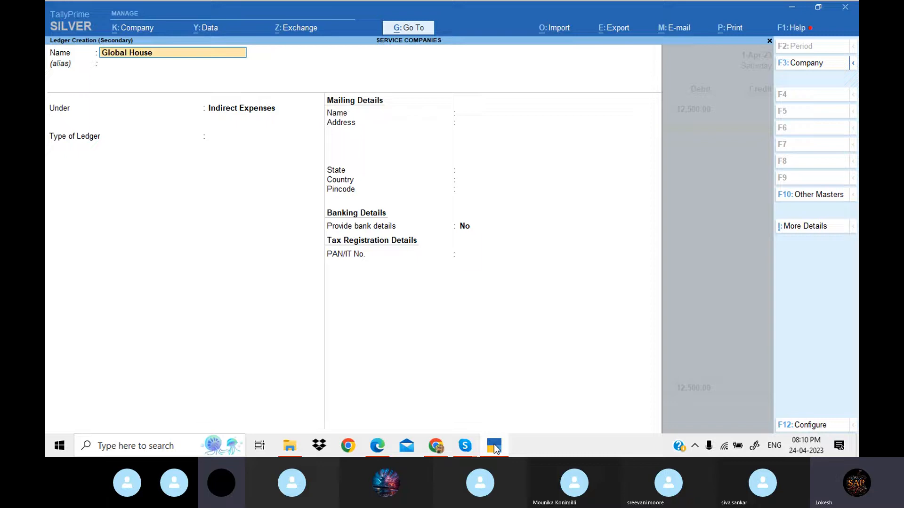
key("Return")
type("Sun")
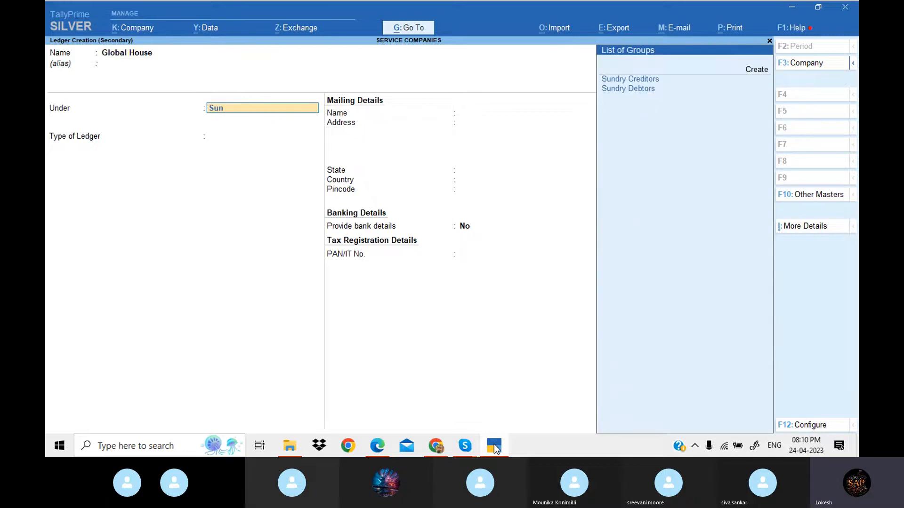
key("Return")
key("Return")
key("Return")
key("Return")
key("Return")
key("Return")
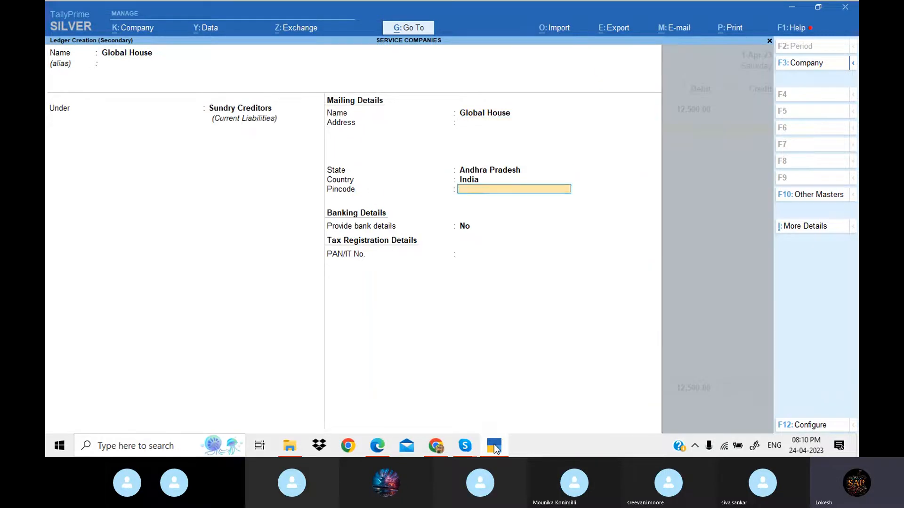
key("Return")
key("Return")
key("Return")
Credit Global House with 12,500 and save the journal voucher without a narration
key("Return")
key("Return")
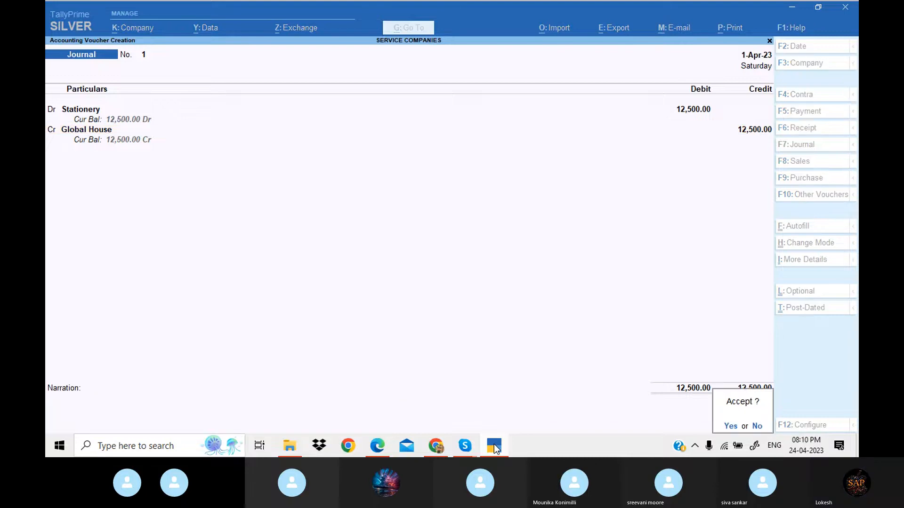
key("Return")
left_click(493, 444)
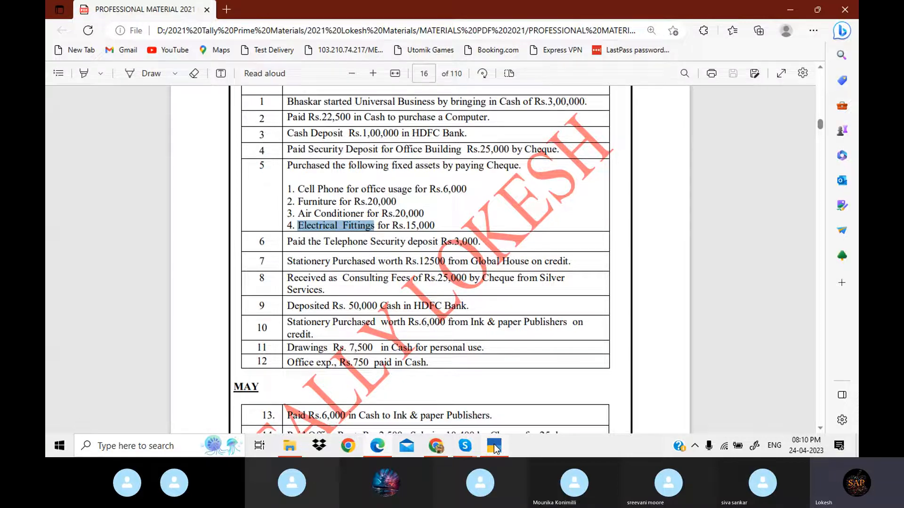
mouse_move(470, 444)
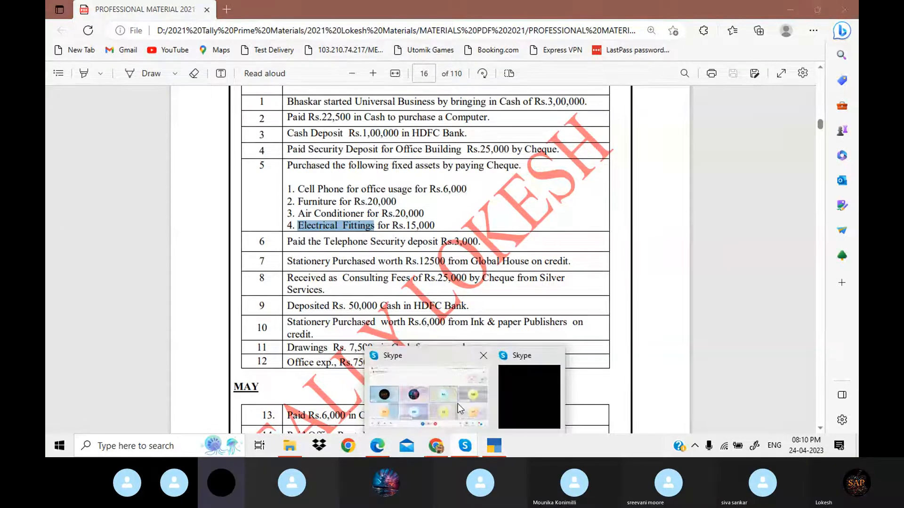
left_click(457, 404)
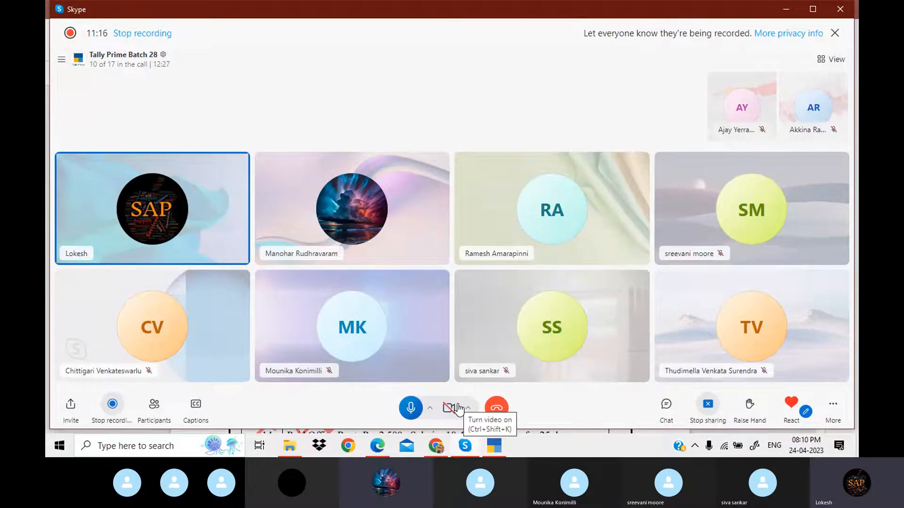
left_click(500, 446)
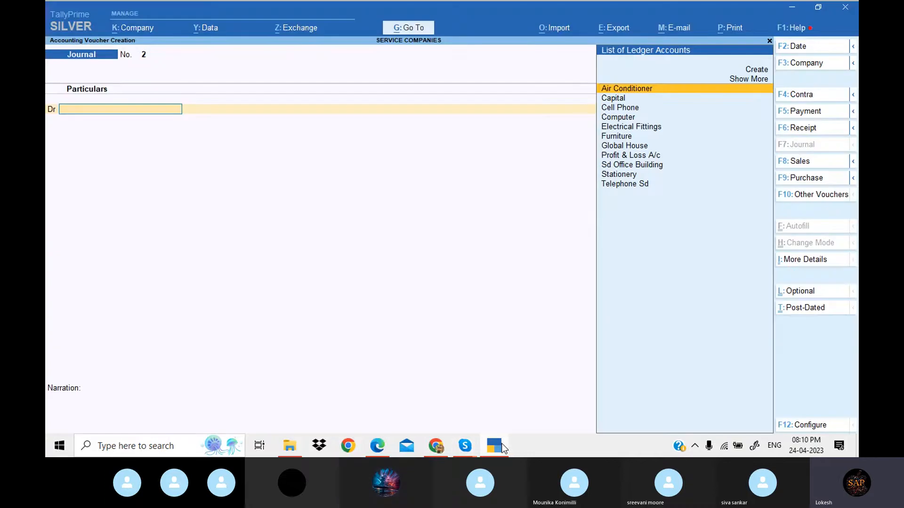
left_click(502, 446)
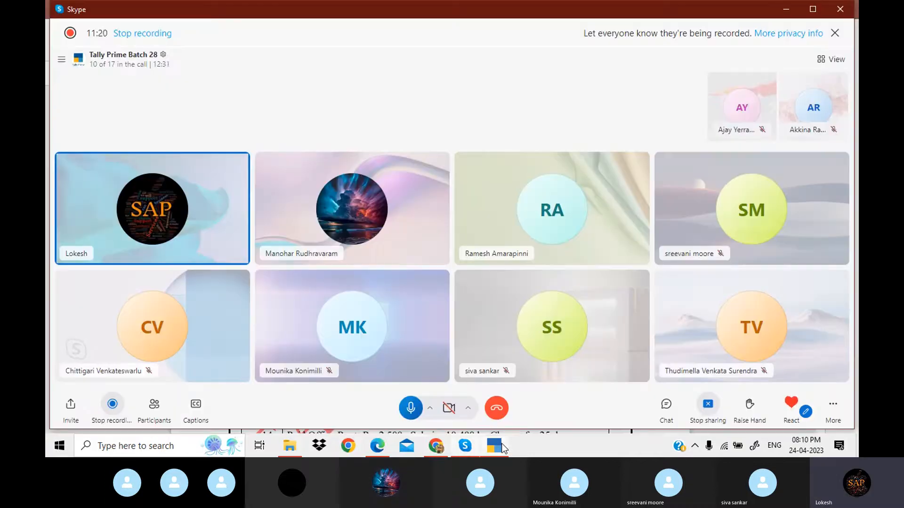
Copy the text "Consulting Fees" from the PDF's transaction 8 and switch the voucher type to Receipt in TallyPrime
left_click(383, 449)
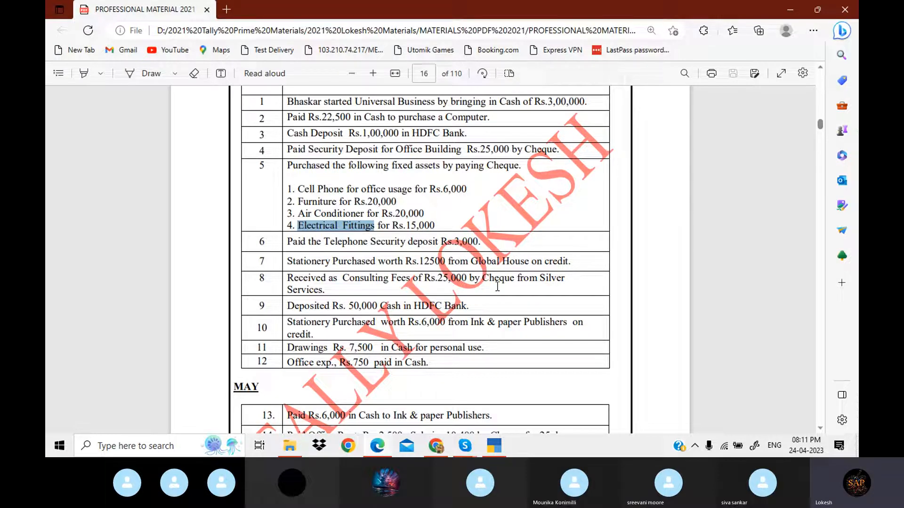
left_click_drag(343, 277, 409, 276)
key("ctrl+c")
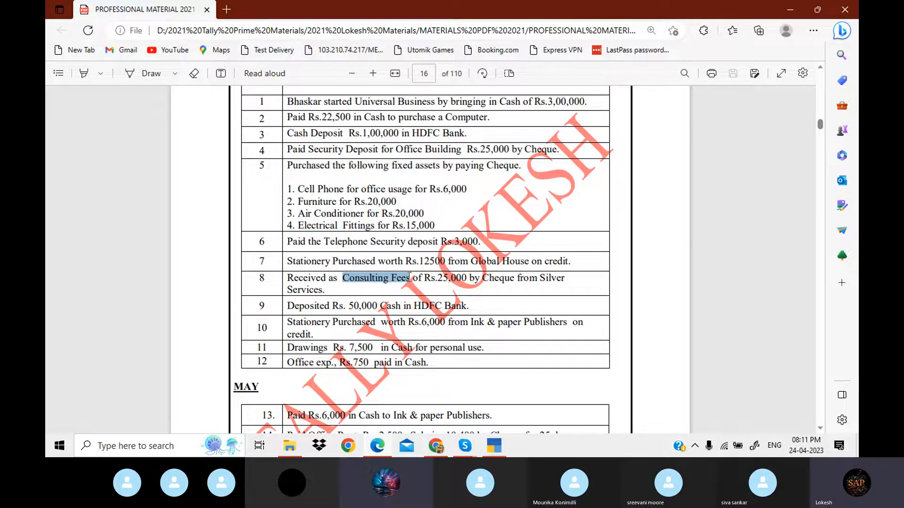
left_click(497, 447)
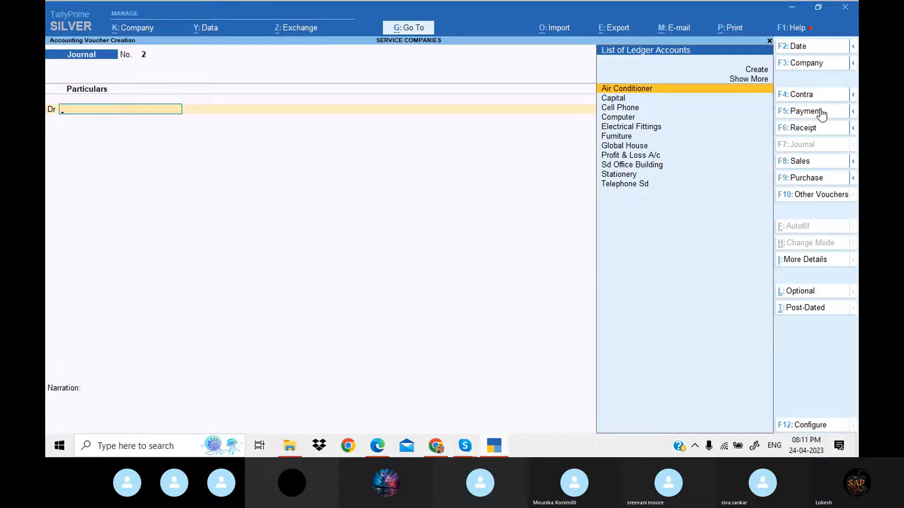
left_click(817, 131)
Create a ledger from the copied name Consulting Fees under Indirect Incomes for the receipt's credit line
key("alt+c")
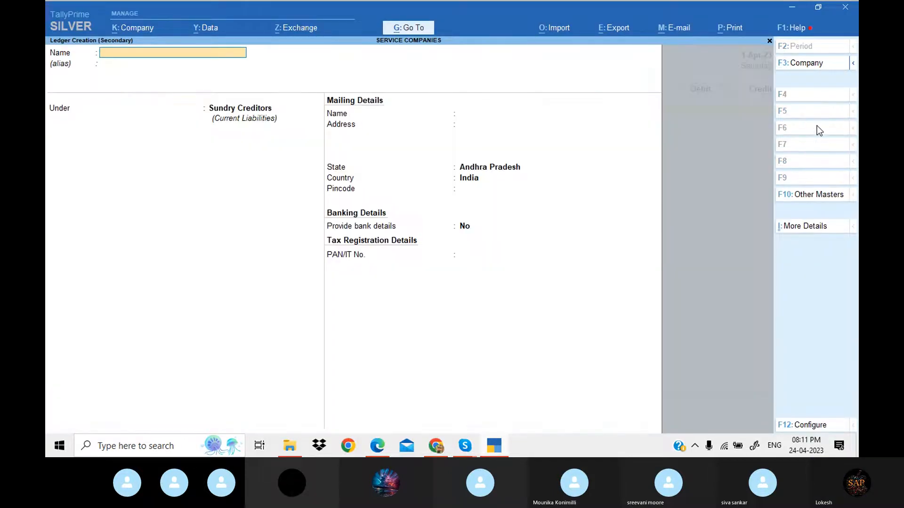
key("ctrl+v")
key("Return")
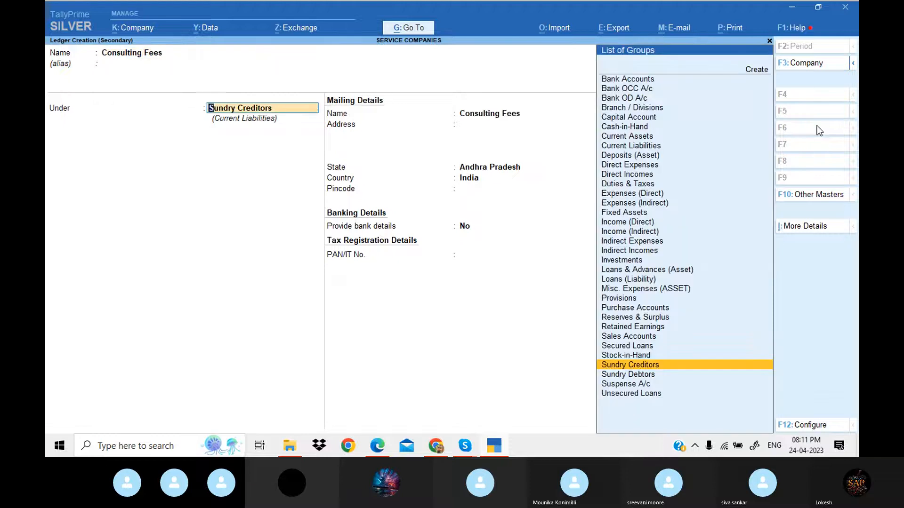
type("Ind")
key("Down")
key("Down")
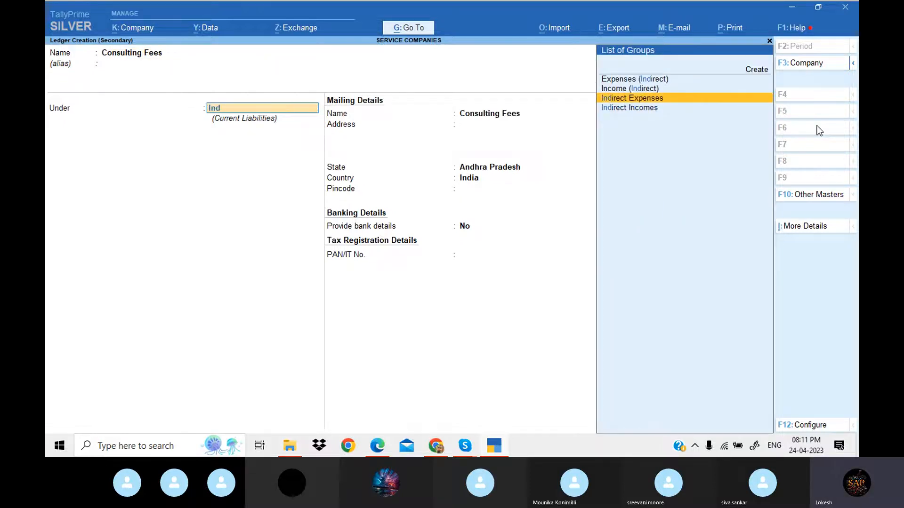
key("Return")
key("ctrl+a")
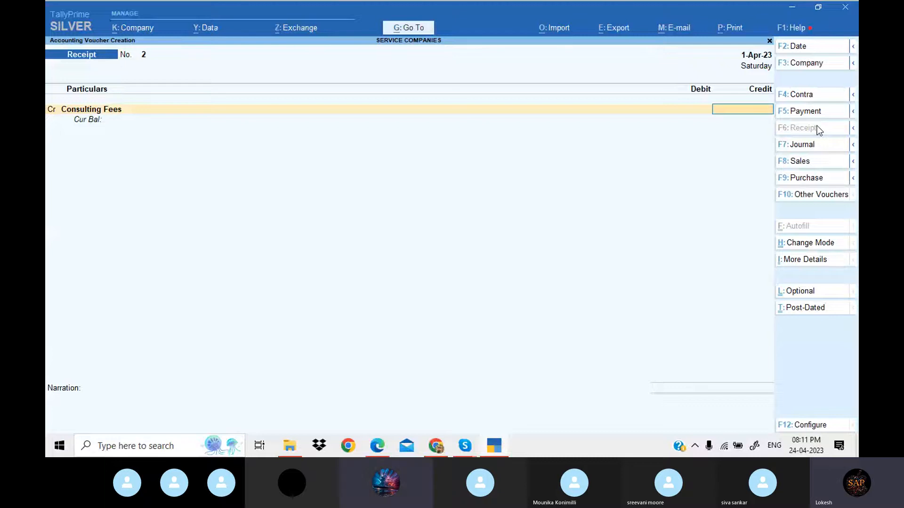
Credit Consulting Fees with 25,000, the amount given in the PDF
left_click(504, 447)
left_click(504, 447)
type("25000")
key("Return")
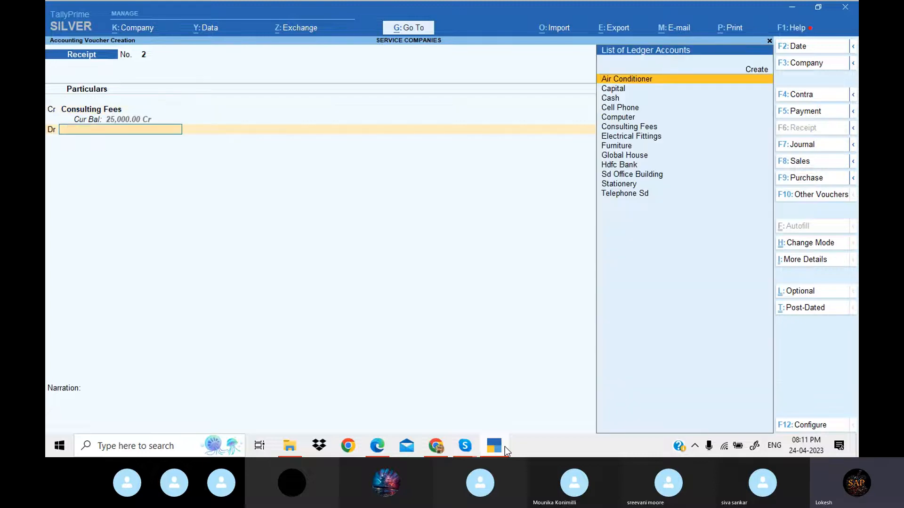
Debit Hdfc Bank with 25,000 as a Cheque/DD transaction and save the receipt voucher without a narration
type("h")
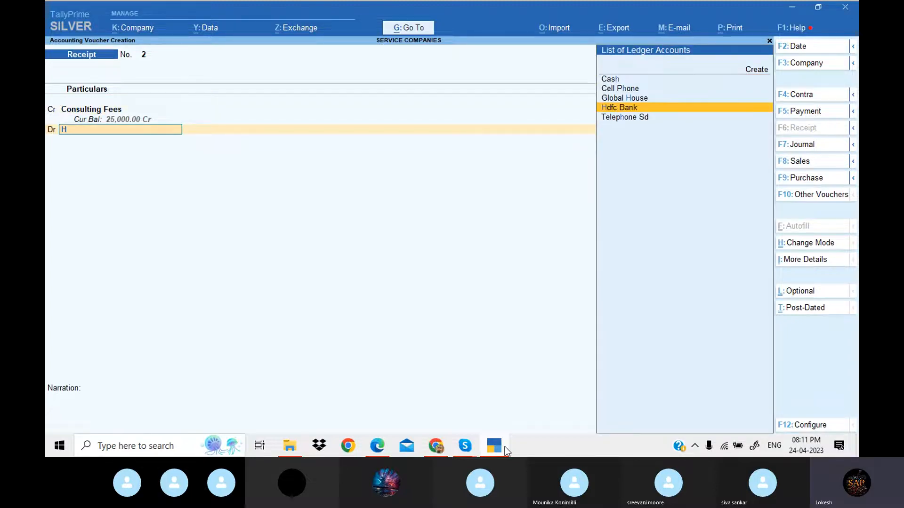
key("Return")
key("Return")
key("Return")
key("Return")
key("Return")
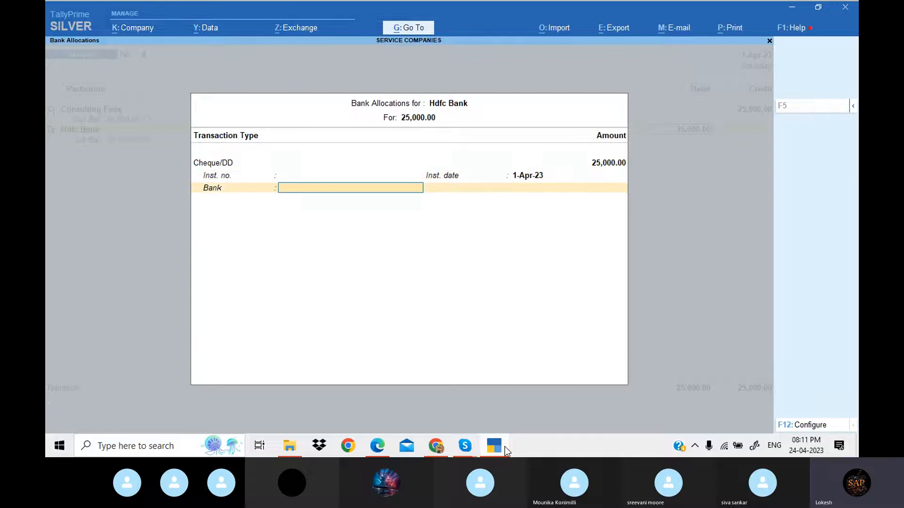
key("Return")
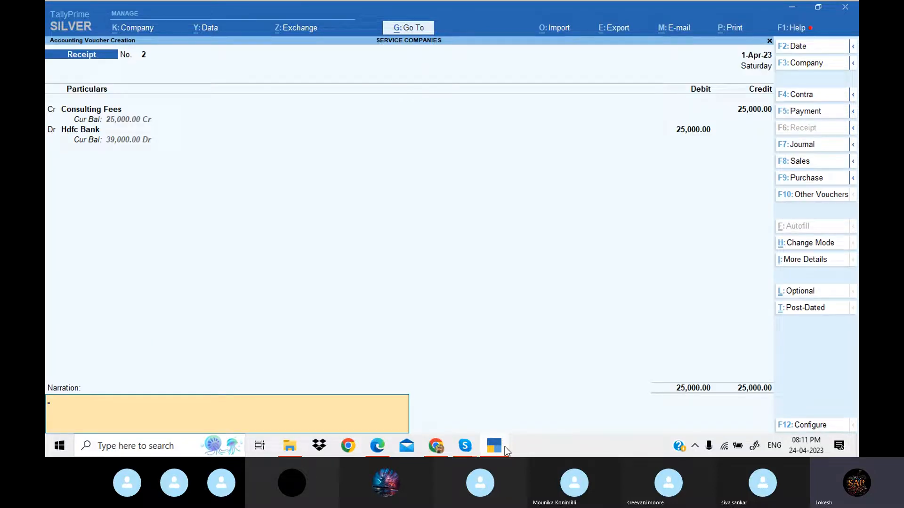
key("Return")
key("Return")
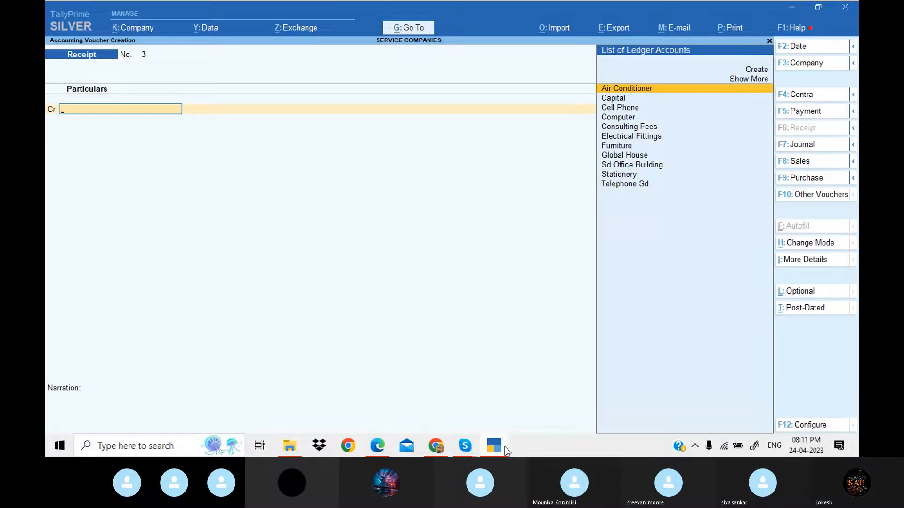
Switch to a contra voucher for the PDF's HDFC Bank deposit and credit Cash with 50,000
key("alt+Tab")
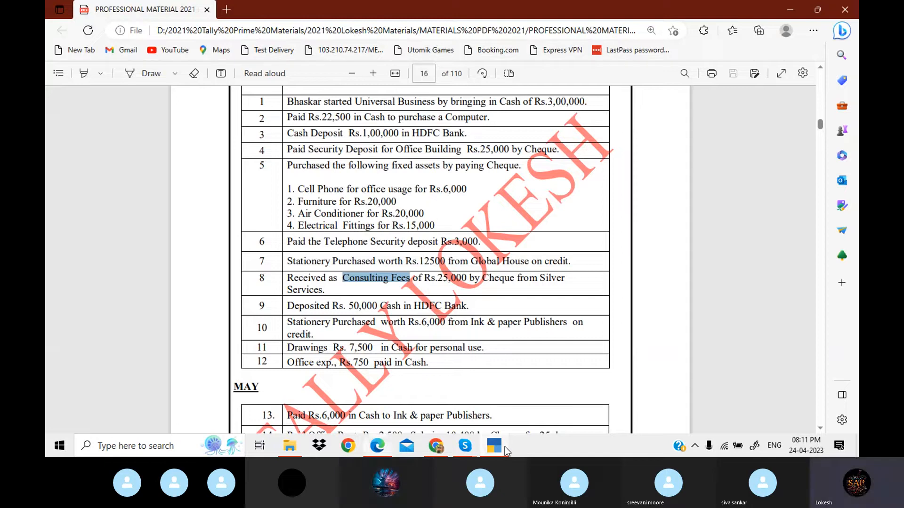
left_click(504, 447)
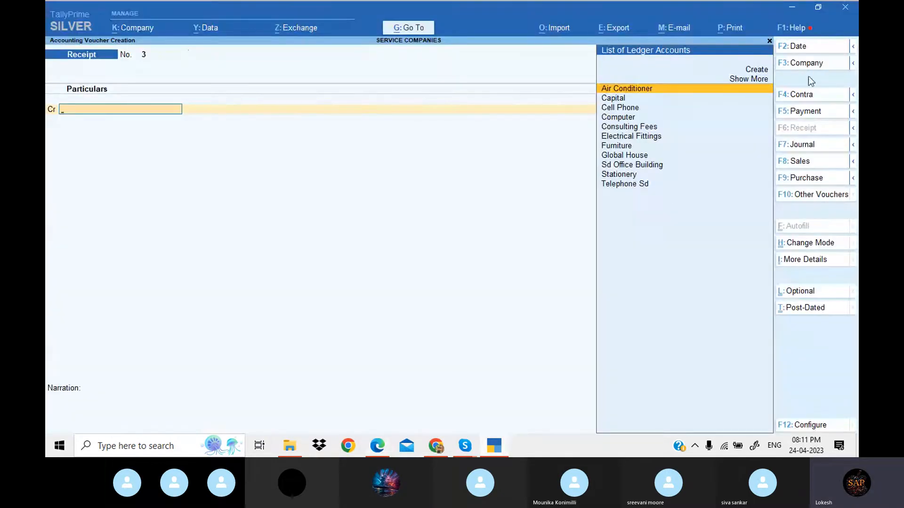
left_click(811, 95)
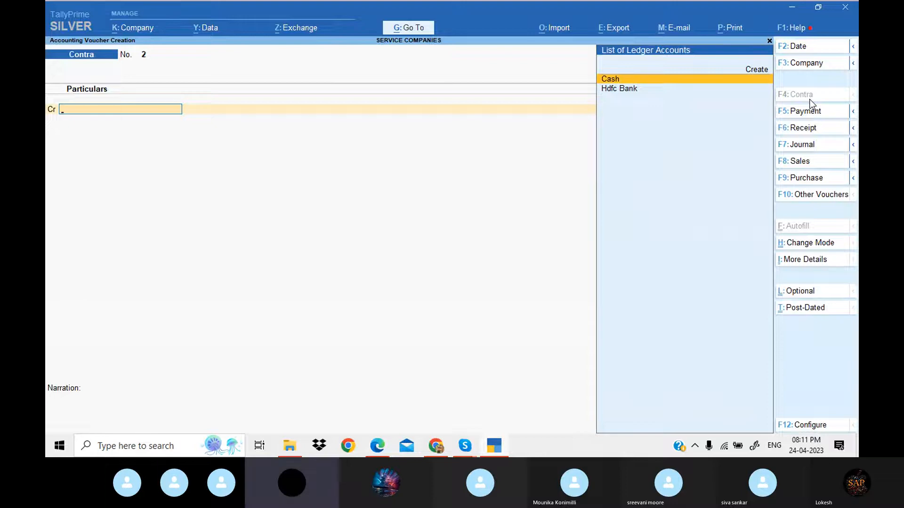
key("Return")
type("50,00")
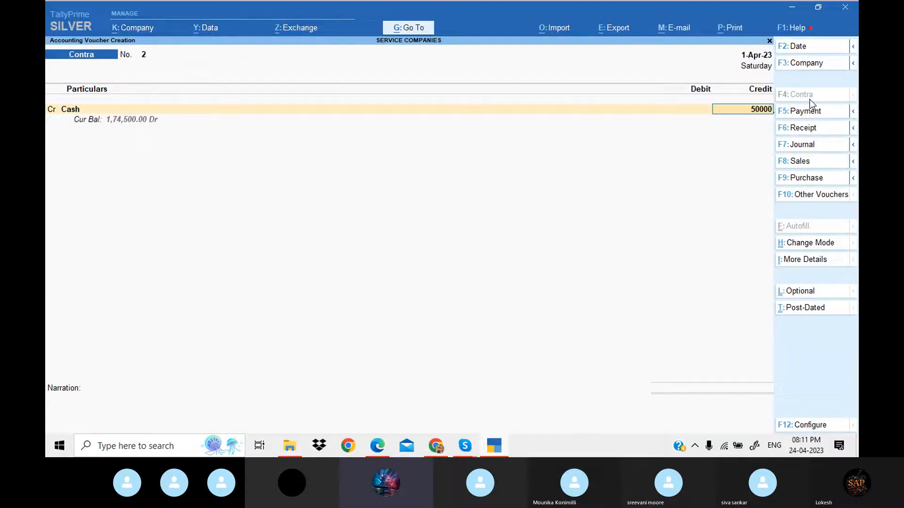
type("0")
key("Return")
Debit Hdfc Bank with 50,000 as a cash transaction, leaving the denominations blank, and save the contra voucher without a narration
key("Return")
key("Return")
key("Return")
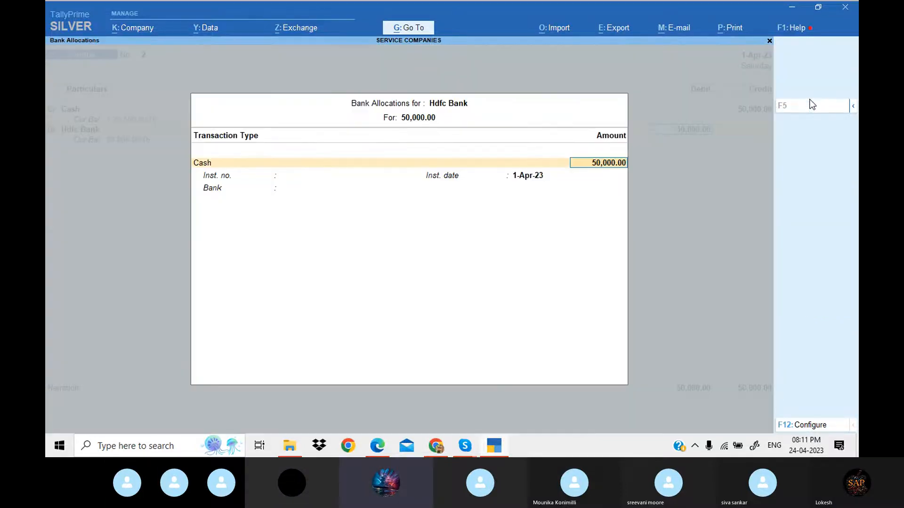
key("Return")
key("Return")
key("Return")
key("Return")
key("Return")
key("Return")
key("Return")
key("Return")
key("Return")
key("Return")
key("Return")
key("Return")
key("Return")
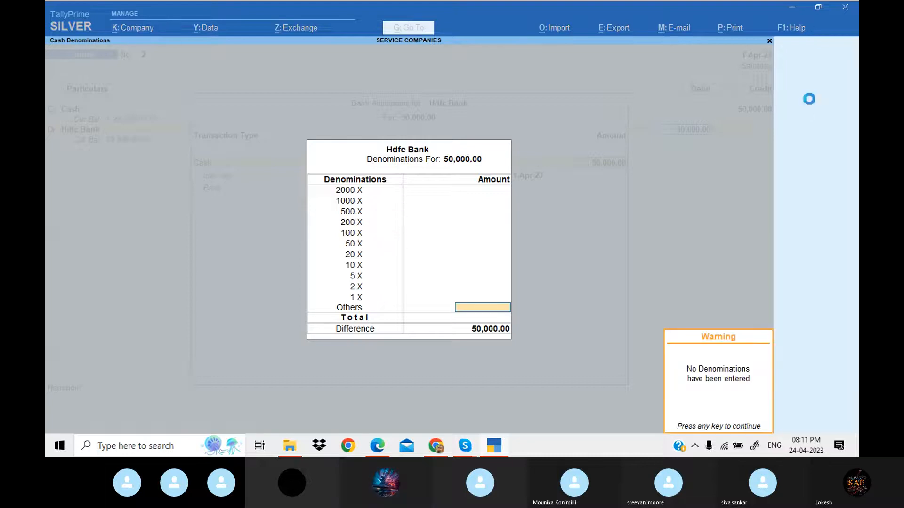
key("Return")
key("Return")
key("Return")
key("Return")
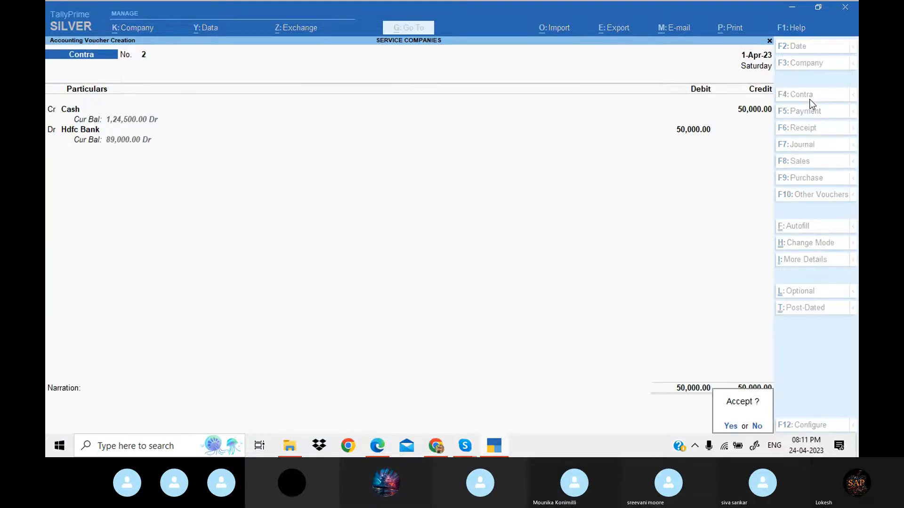
key("Return")
Switch to a journal voucher for the PDF's second credit purchase of stationery and debit Stationery with 6,000
left_click(496, 451)
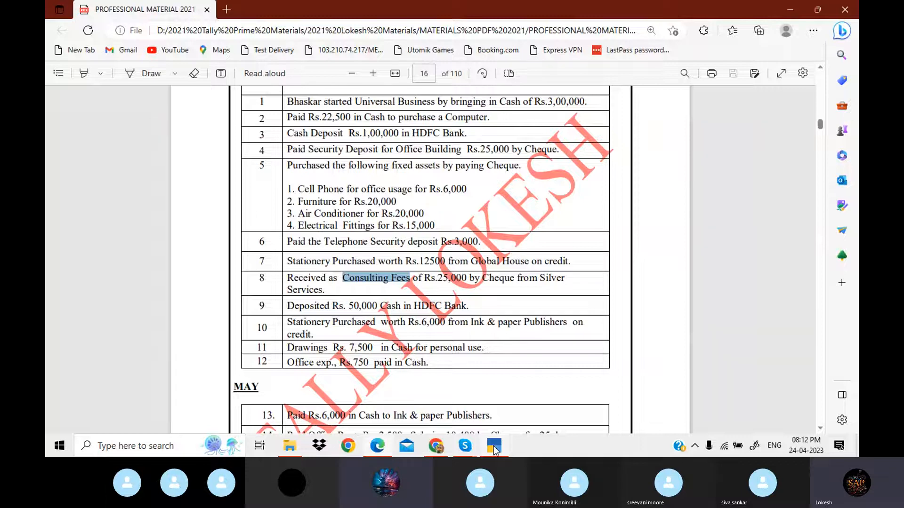
left_click(494, 449)
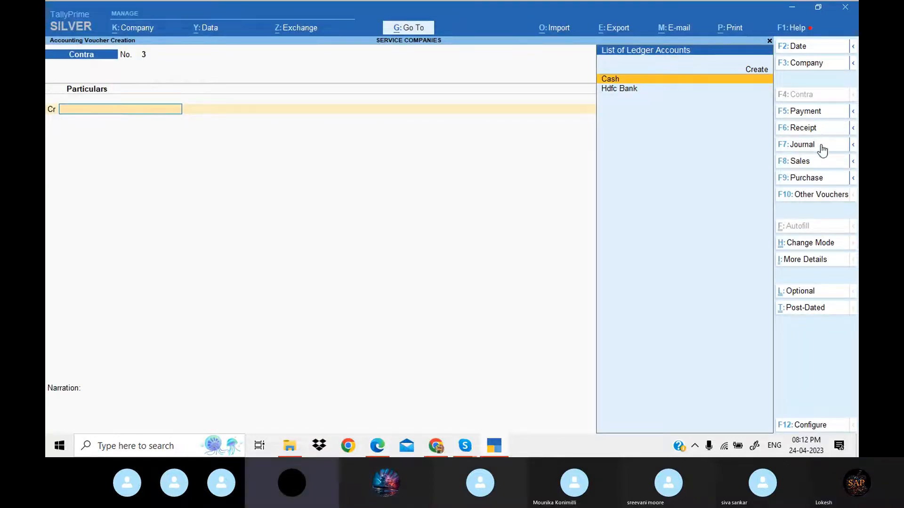
left_click(821, 146)
type("St")
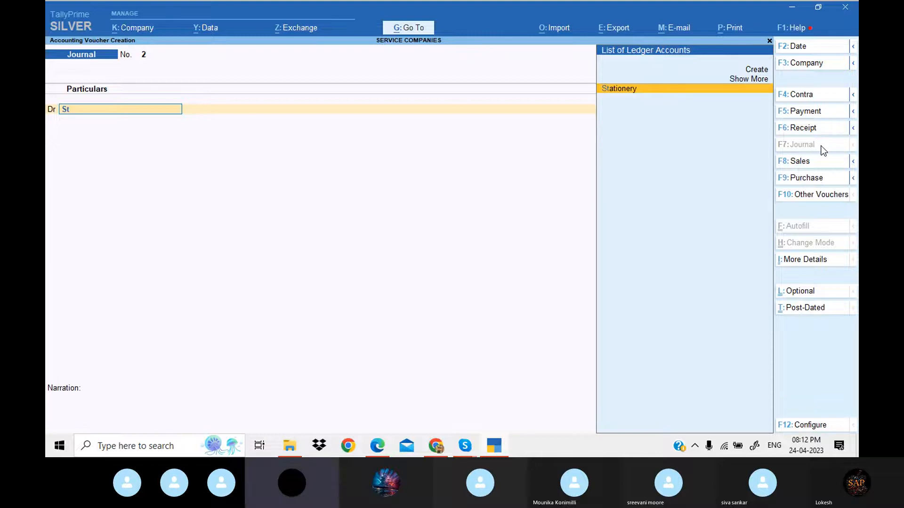
key("Return")
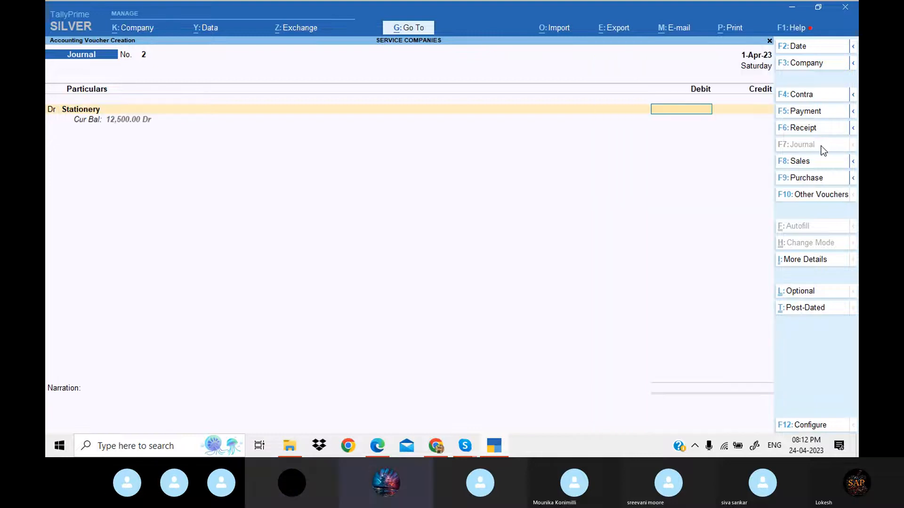
left_click(496, 454)
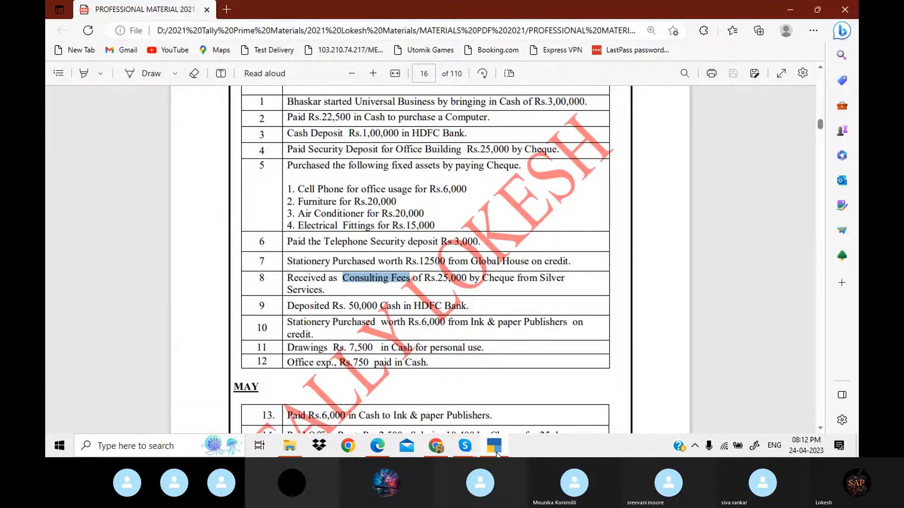
left_click(497, 454)
type("6000")
key("Return")
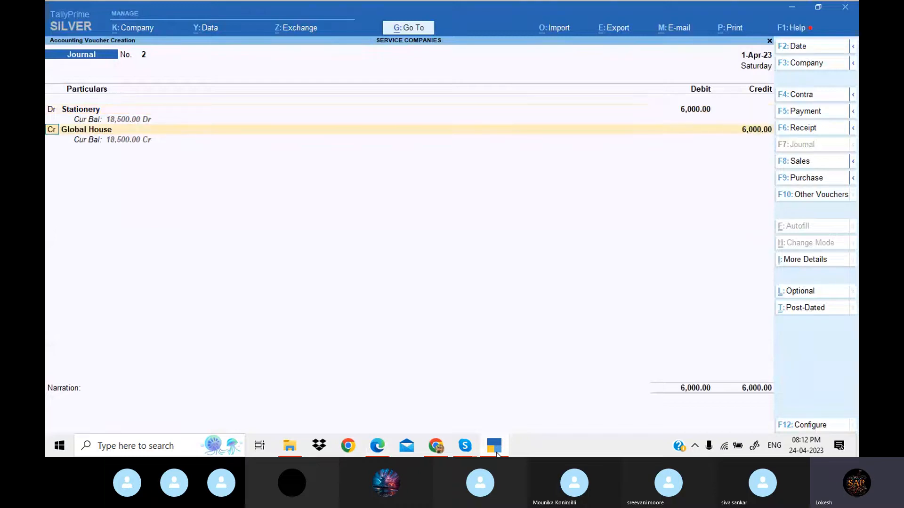
Create the ledger Ink & Publishers under Sundry Creditors for the journal's credit line
key("alt+c")
type("I")
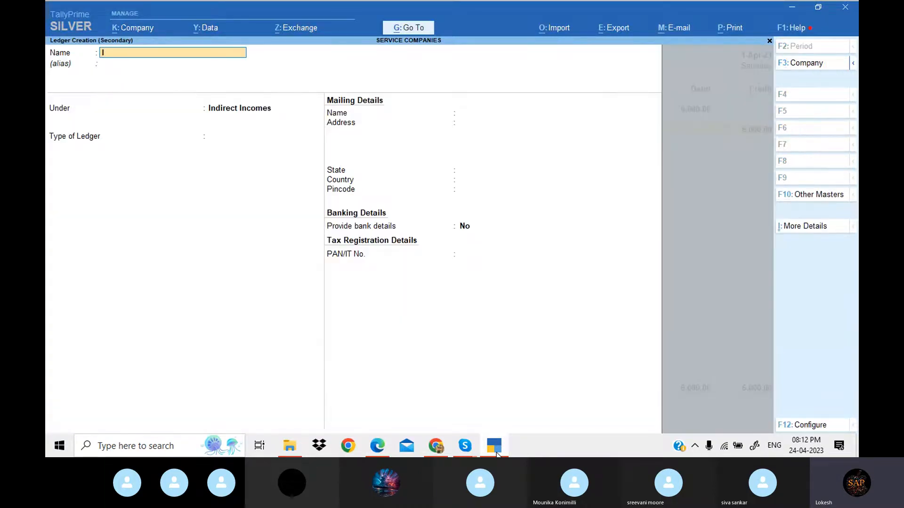
type("nk &")
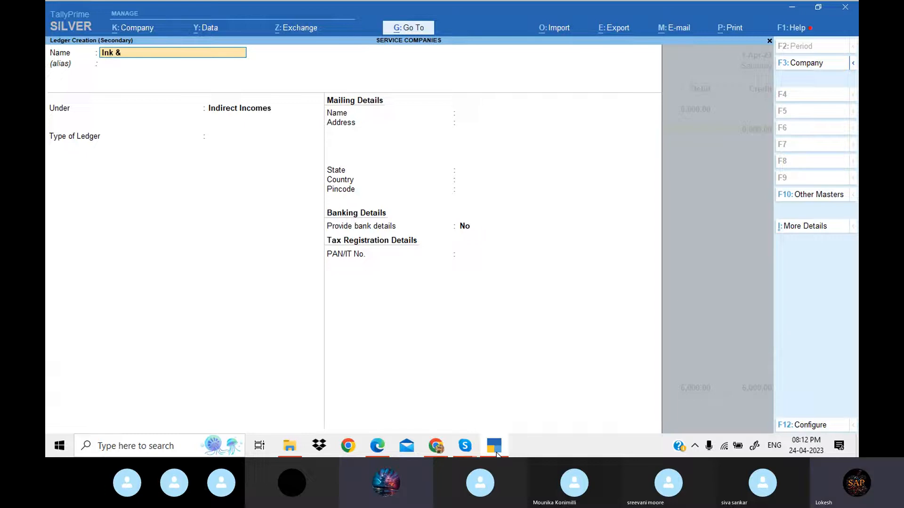
type(" Pub")
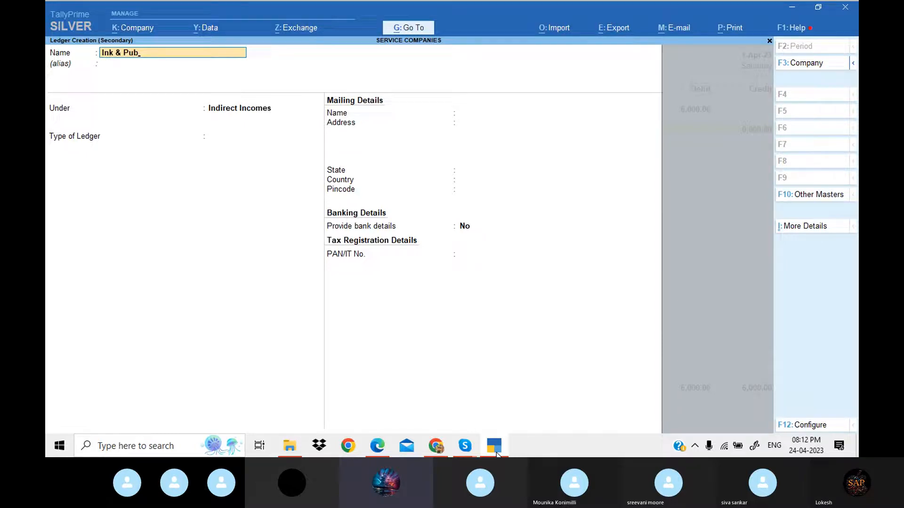
type("lishers")
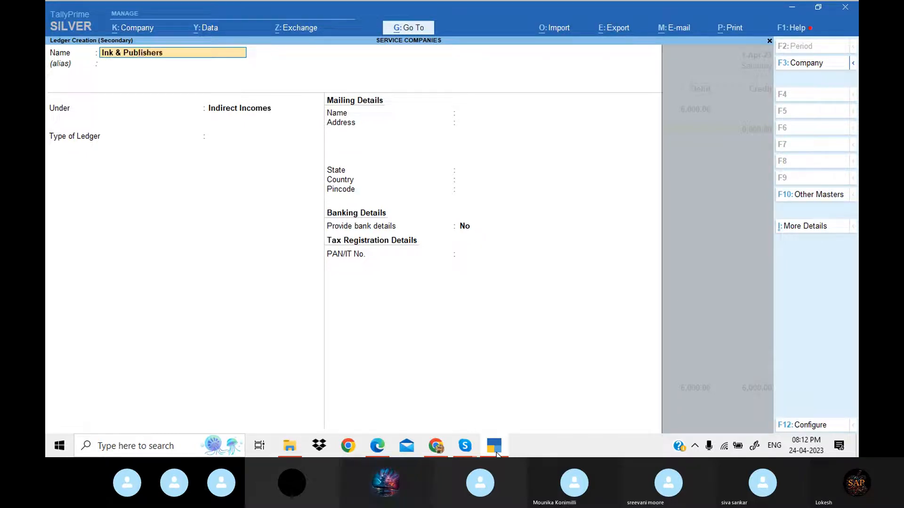
key("Return")
type("Sun")
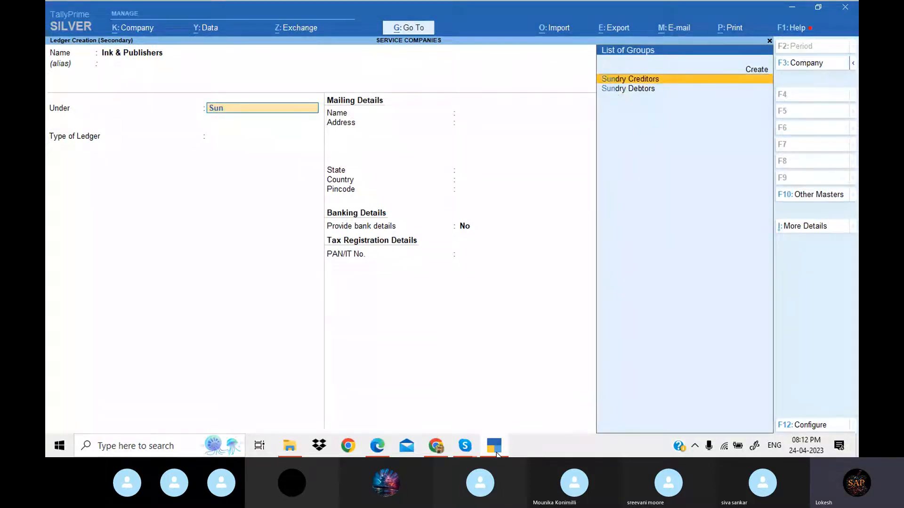
key("Return")
Accept the new creditor ledger with its 6,000 credit and save the journal voucher without a narration
key("Return")
key("Return")
key("Return")
key("Return")
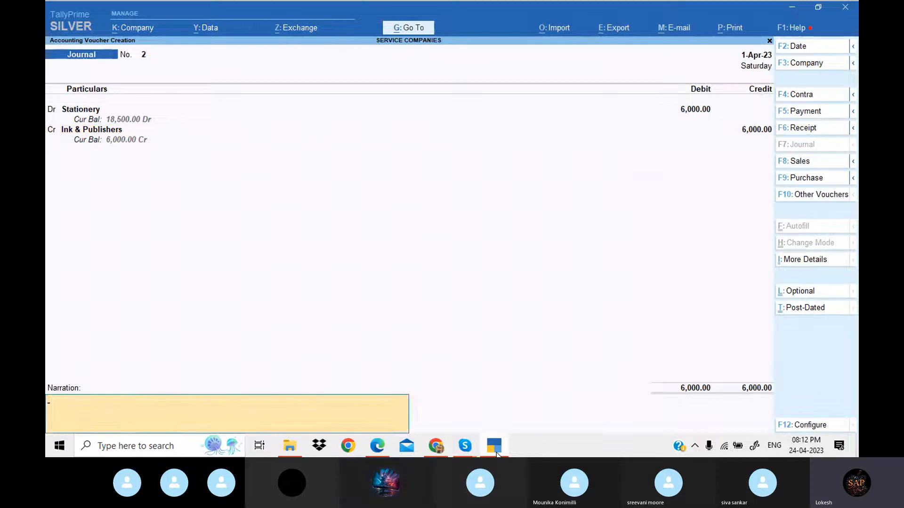
key("Return")
key("Return")
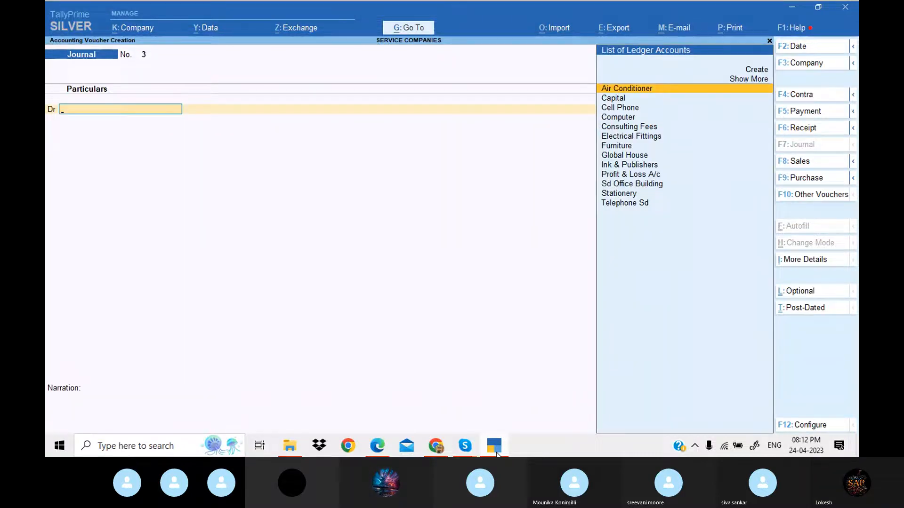
Check the PDF's next transaction, cash drawings for personal use, and switch to a payment voucher
key("alt+Tab")
key("Down")
key("Down")
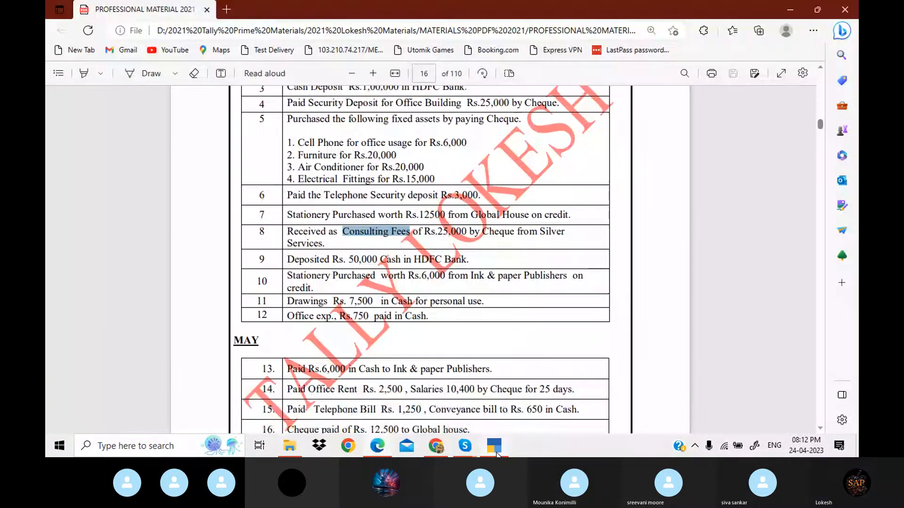
left_click(496, 453)
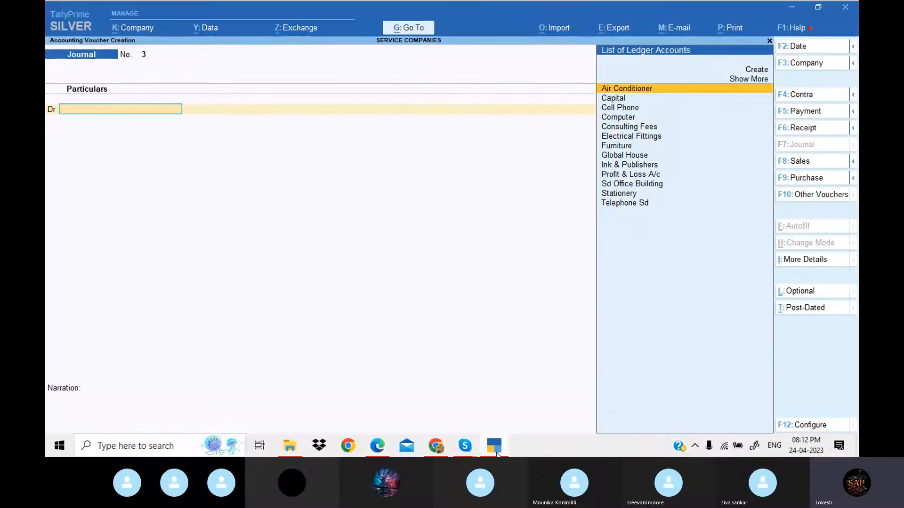
left_click(803, 117)
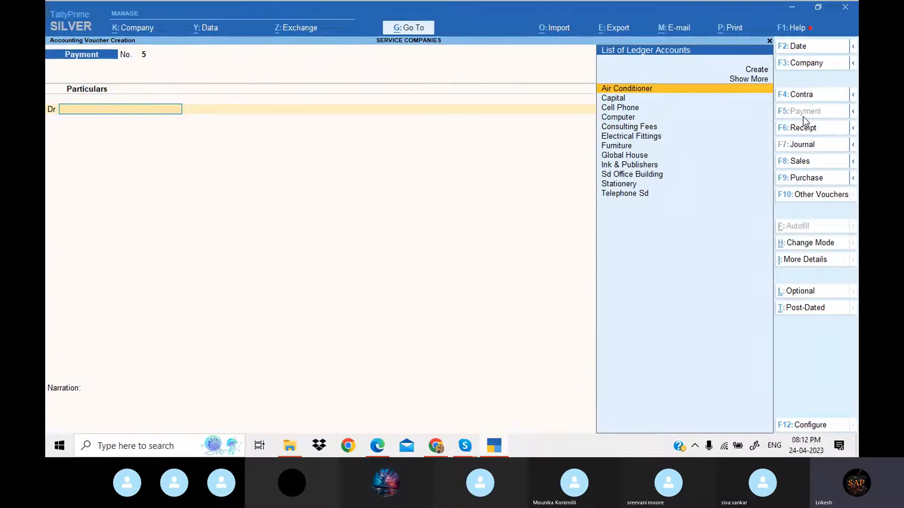
Create the ledger Drawings under Capital Account for the payment's debit line, keeping the default mailing details
key("alt+c")
type("Drawings")
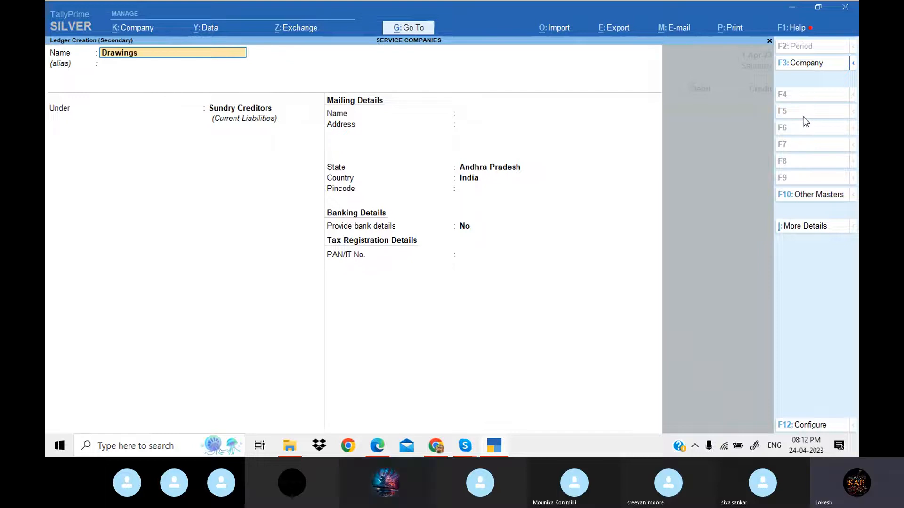
key("Return")
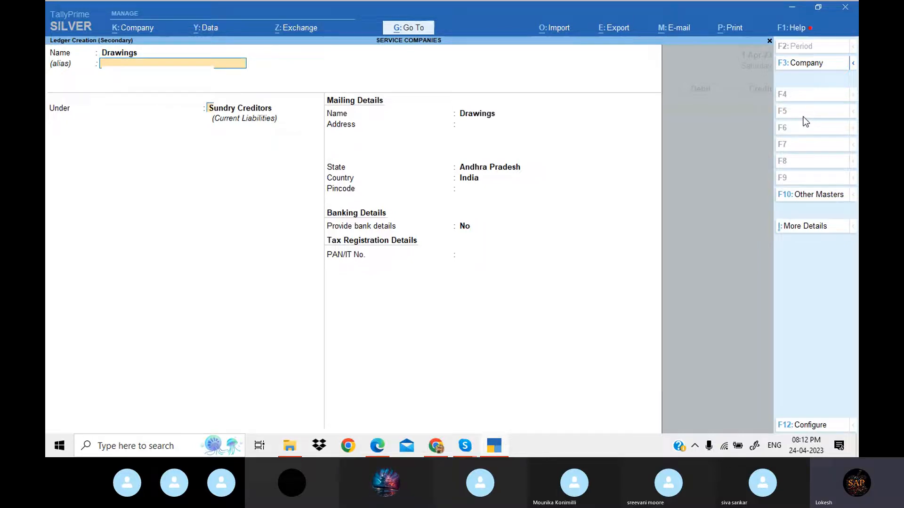
type("Ca")
key("Return")
key("Return")
key("Return")
key("Return")
key("Return")
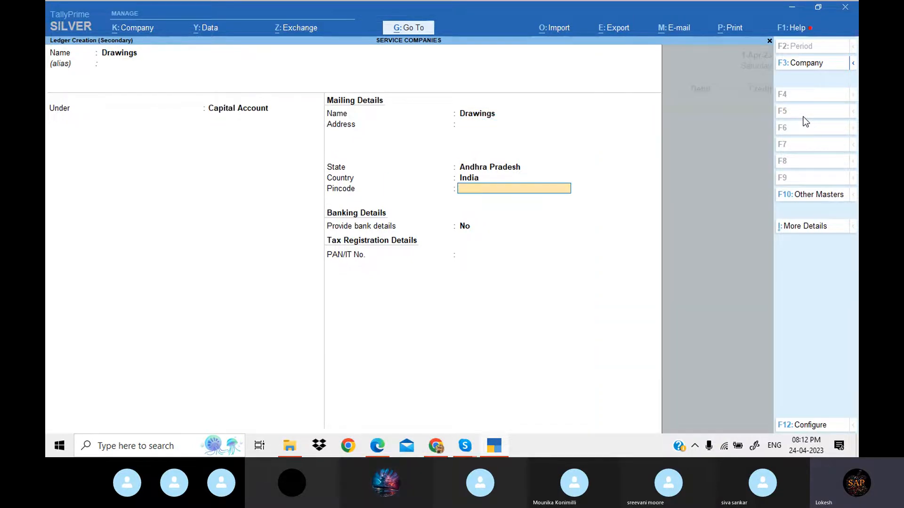
Debit Drawings with 7,500, the amount given in the PDF
key("alt+Tab")
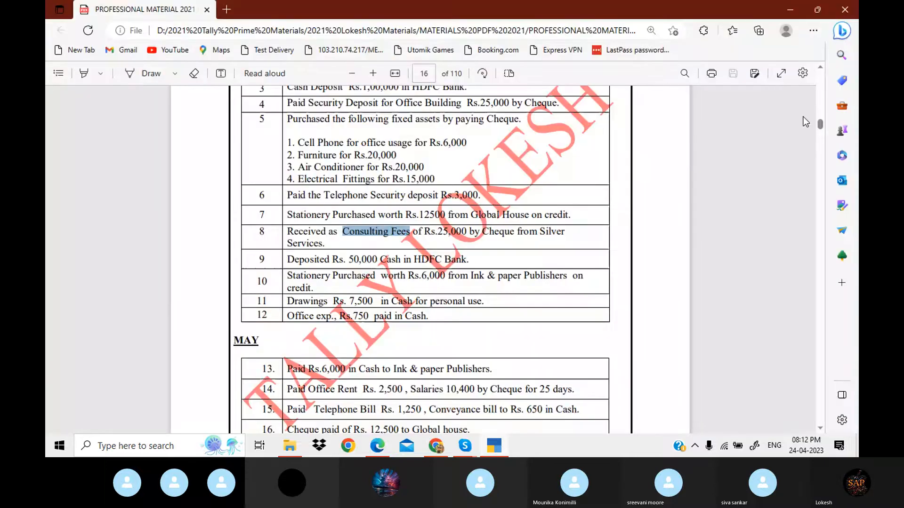
key("alt+Tab")
type("7,500")
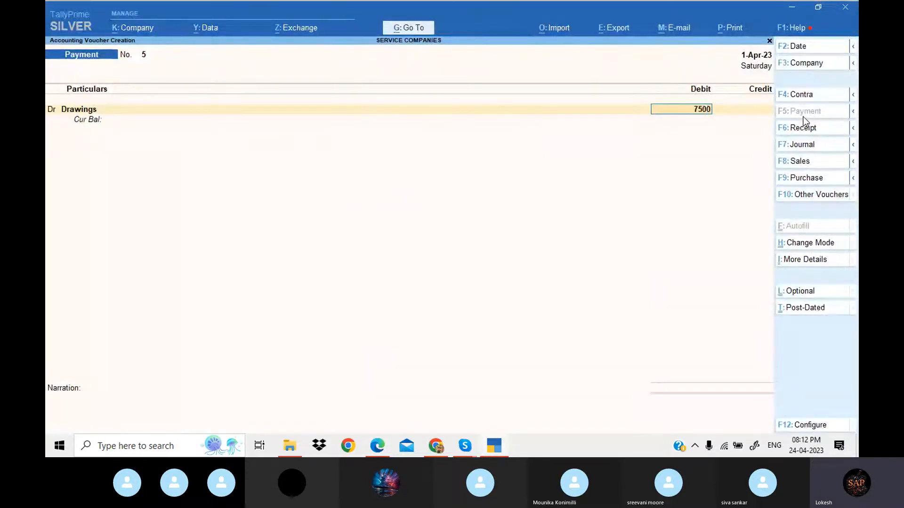
key("Return")
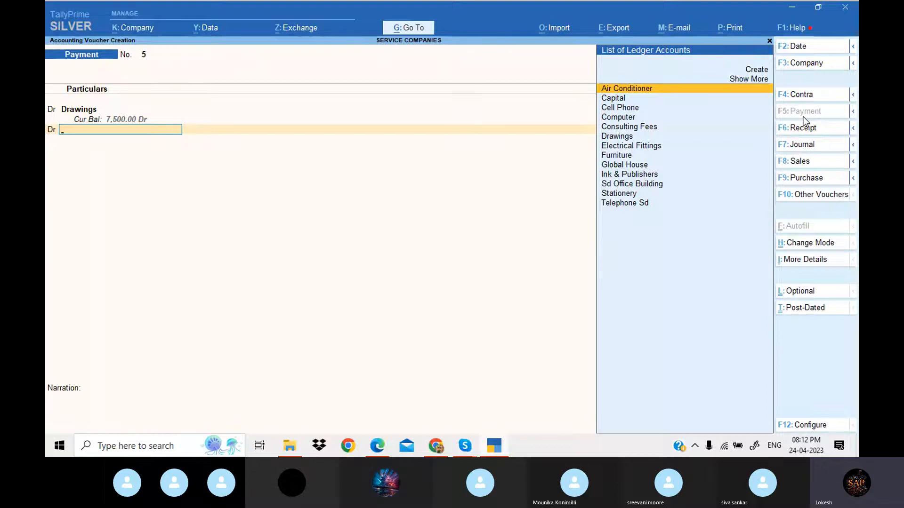
Create the ledger Office Exp under Indirect Expenses for the payment's second debit line
key("alt+Tab")
key("alt+Tab")
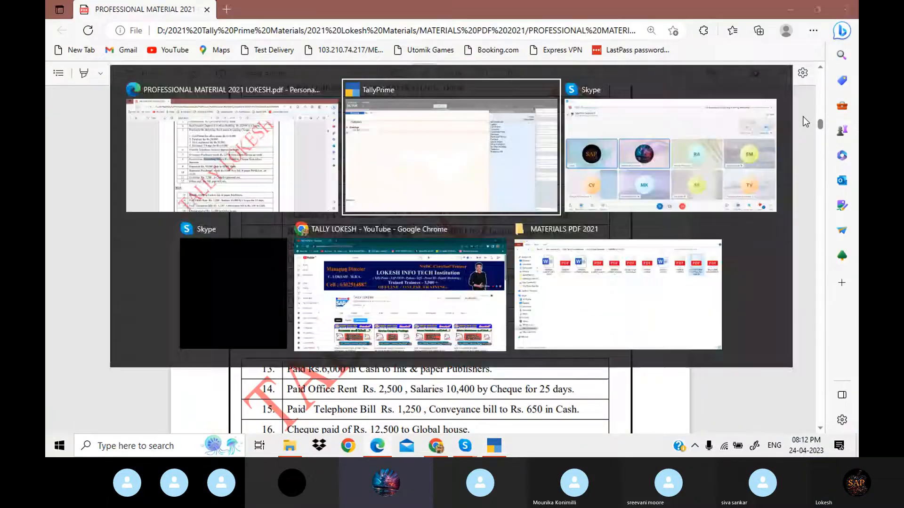
key("alt+c")
type("O")
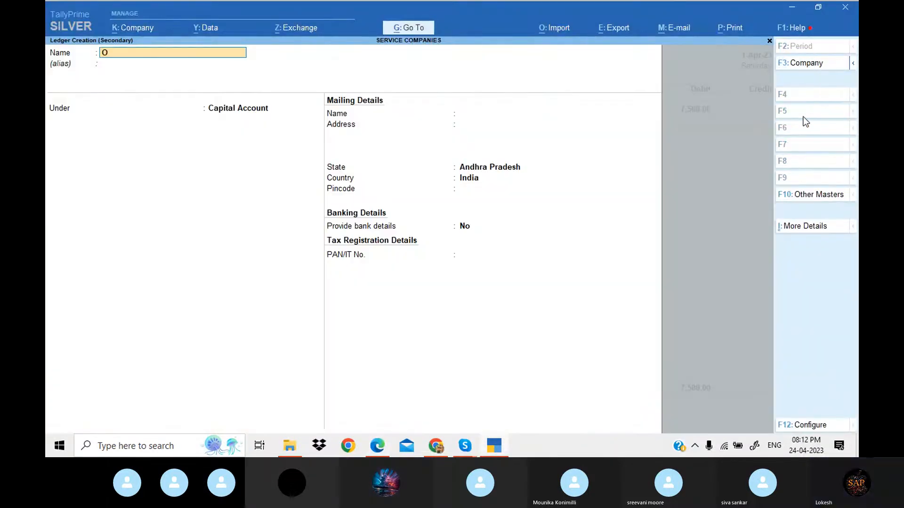
type("ffice exp")
key("Return")
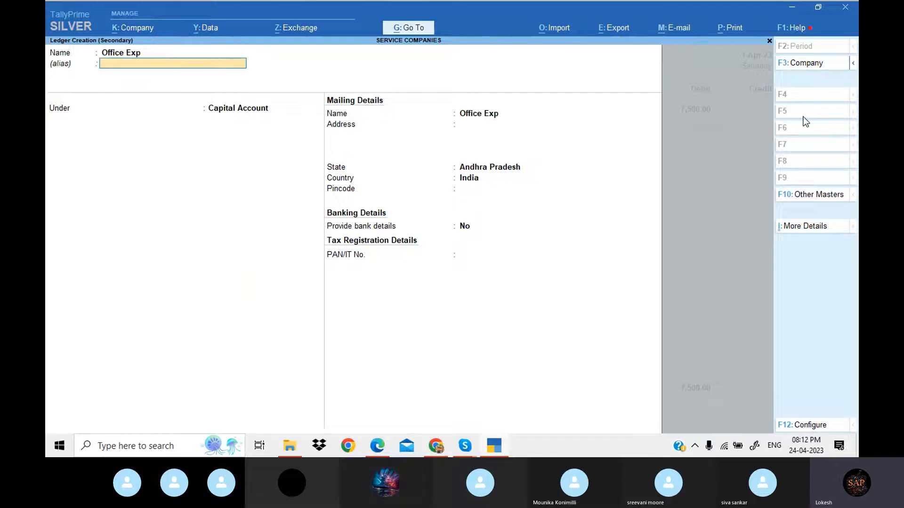
key("Return")
type("Ind")
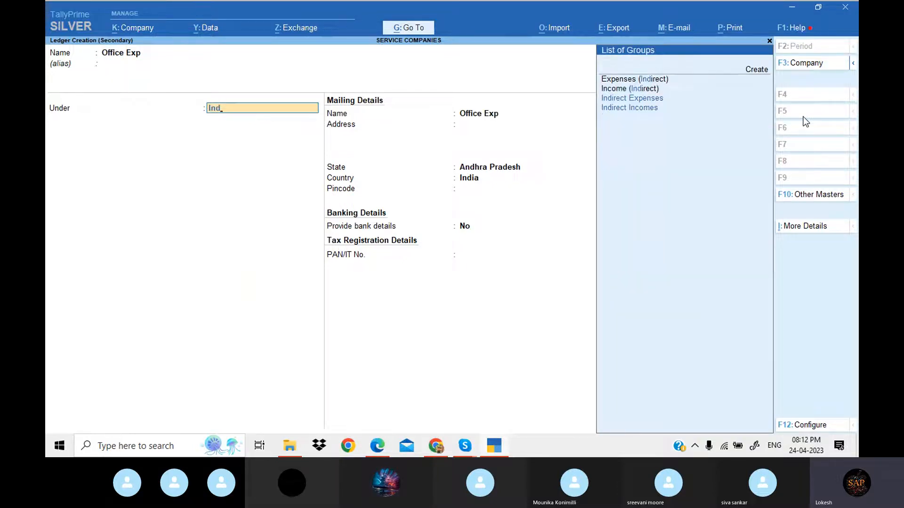
key("Return")
key("Return")
key("ctrl+a")
Debit Office Exp with 750, the amount given in the PDF
key("alt+Tab")
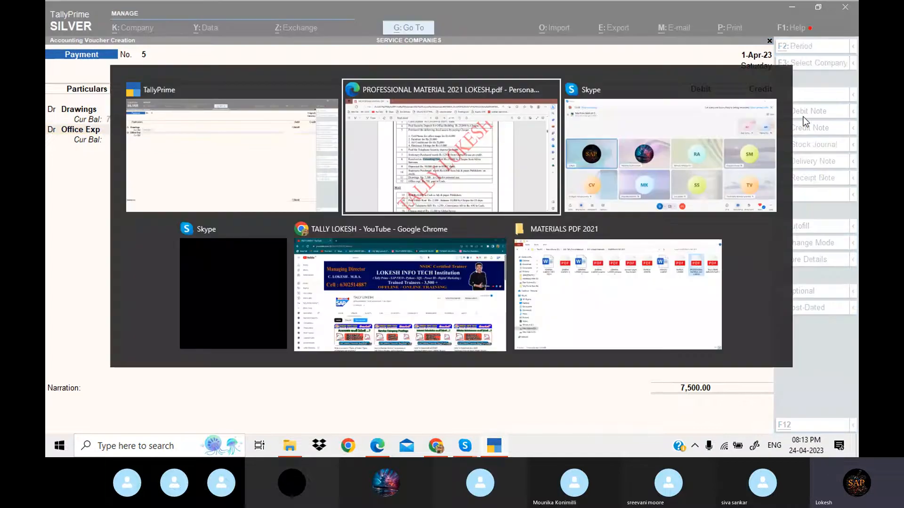
key("Escape")
type("750")
key("Return")
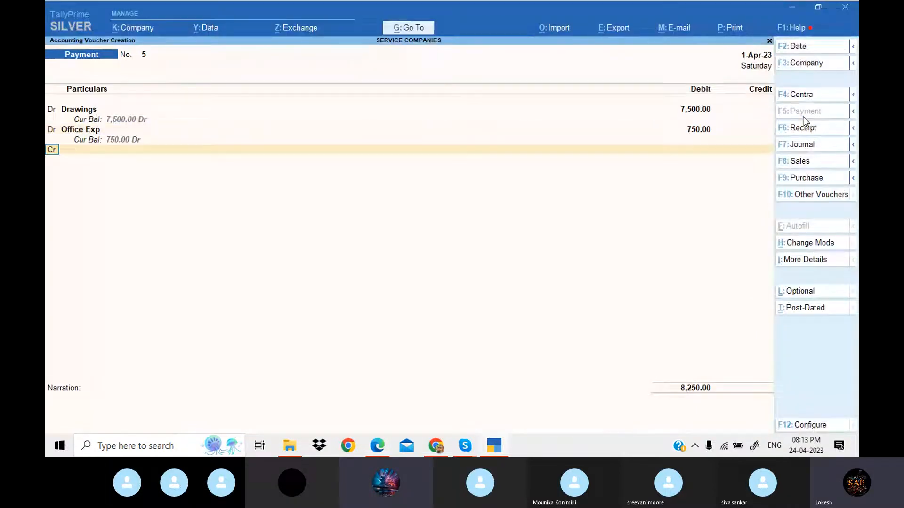
Credit Cash with 8,250 and save the payment voucher without a narration
key("Return")
key("Down")
key("Down")
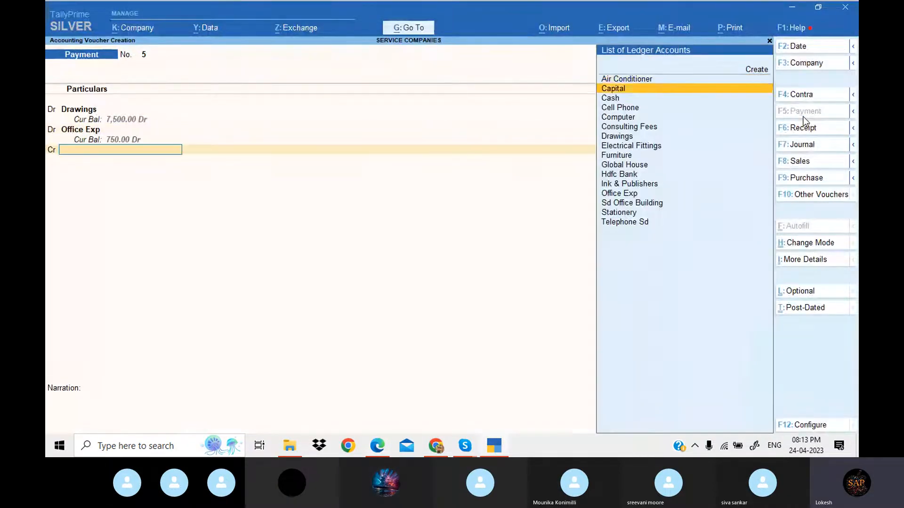
key("Return")
key("Return")
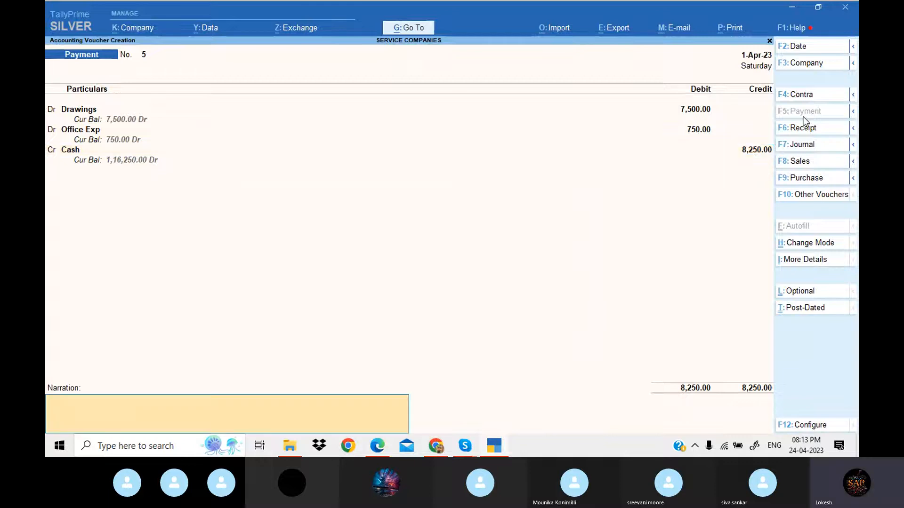
key("Return")
key("Return")
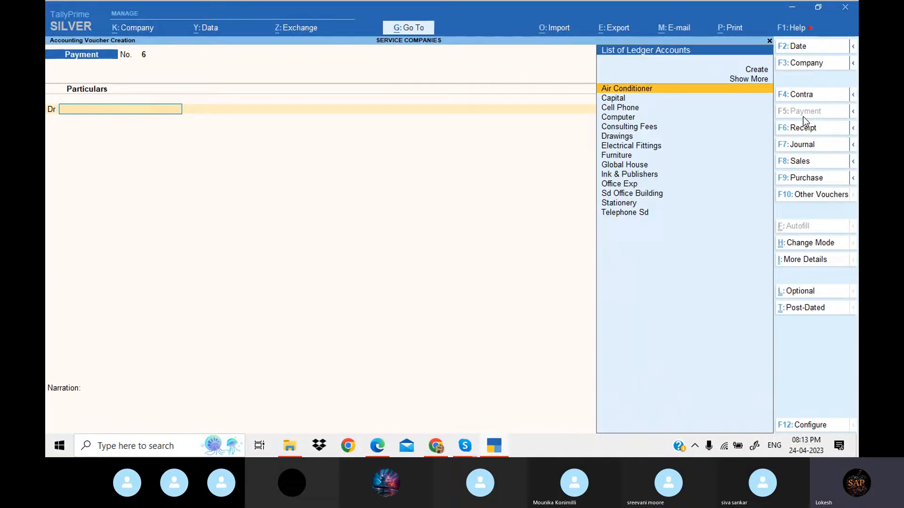
Leave voucher entry and open the Day Book to review the recorded vouchers
key("Escape")
key("Return")
key("Down")
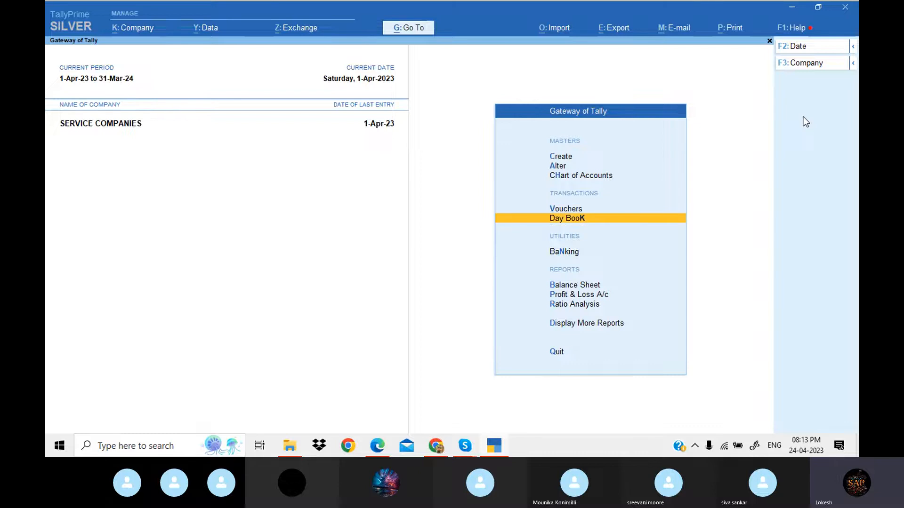
key("Return")
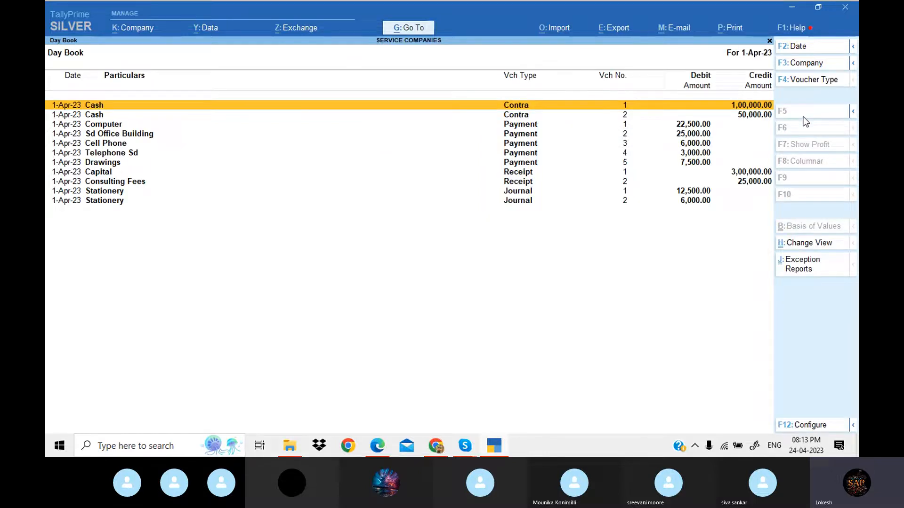
Leave the Day Book and view the Profit & Loss A/c in detailed form
key("Escape")
key("Down")
key("Down")
key("Down")
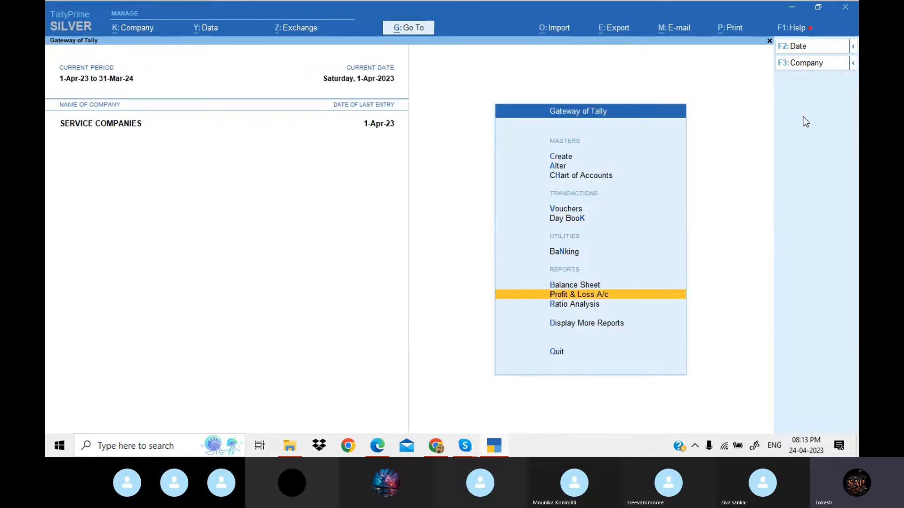
key("Return")
key("alt+F5")
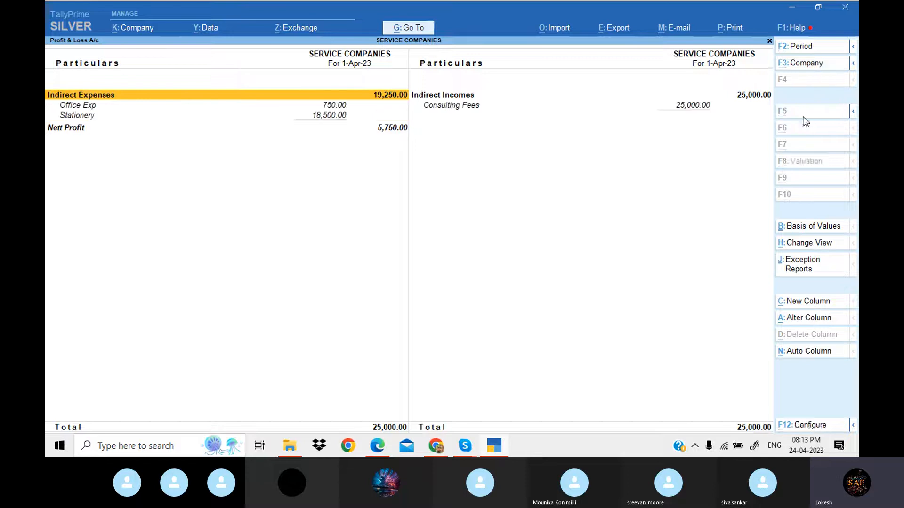
Review the expense lines and Nett Profit in the detailed Profit & Loss A/c
key("Right")
key("Down")
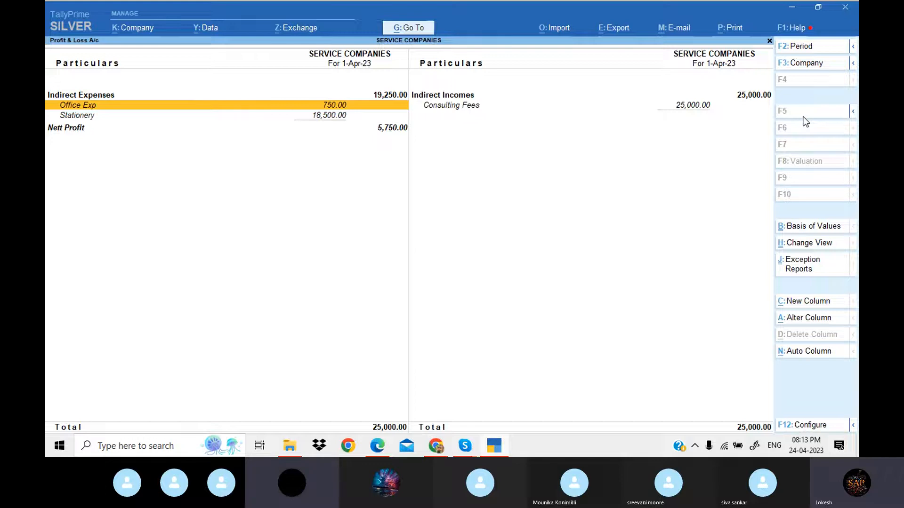
key("Up")
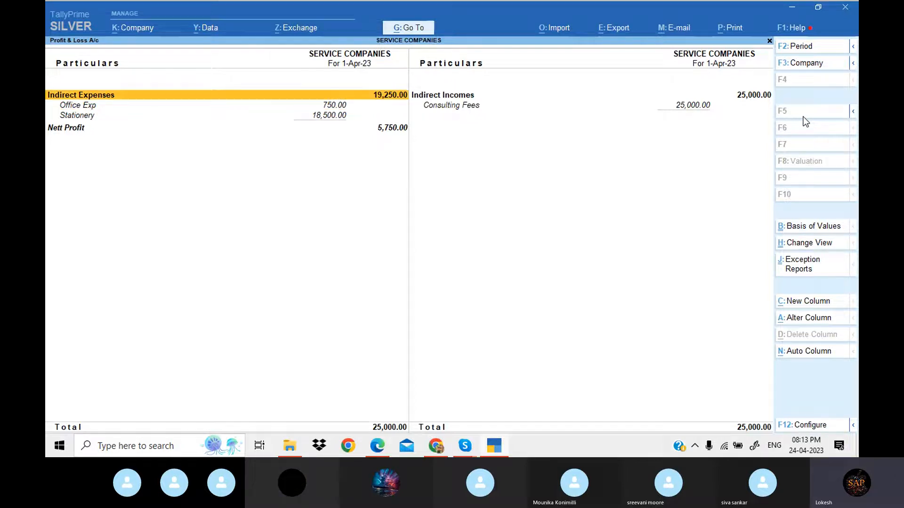
key("Down")
key("Down")
key("Down")
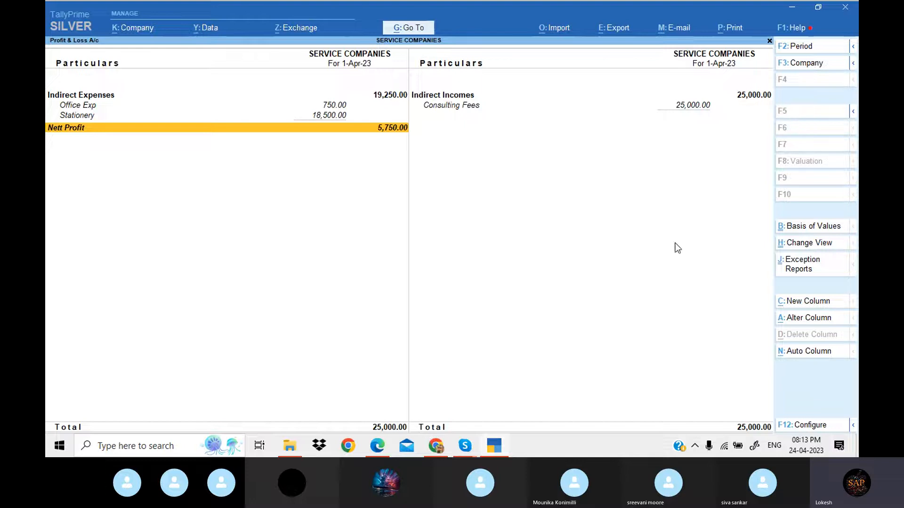
Switch to the PDF in Edge, find the April Month Profit & Loss A/C table and select its Nett Profit row for comparison
left_click(384, 438)
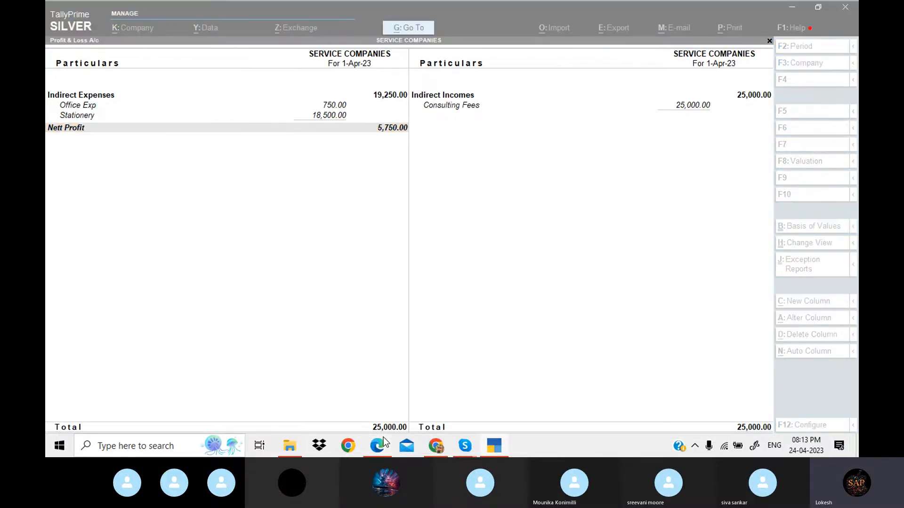
key("Down")
key("Down")
key("Down")
key("Down")
key("Down")
key("Down")
key("Down")
key("Down")
key("Down")
key("Down")
key("Down")
key("Down")
key("Down")
key("Down")
key("Down")
key("Down")
key("Down")
key("Down")
key("Down")
key("Down")
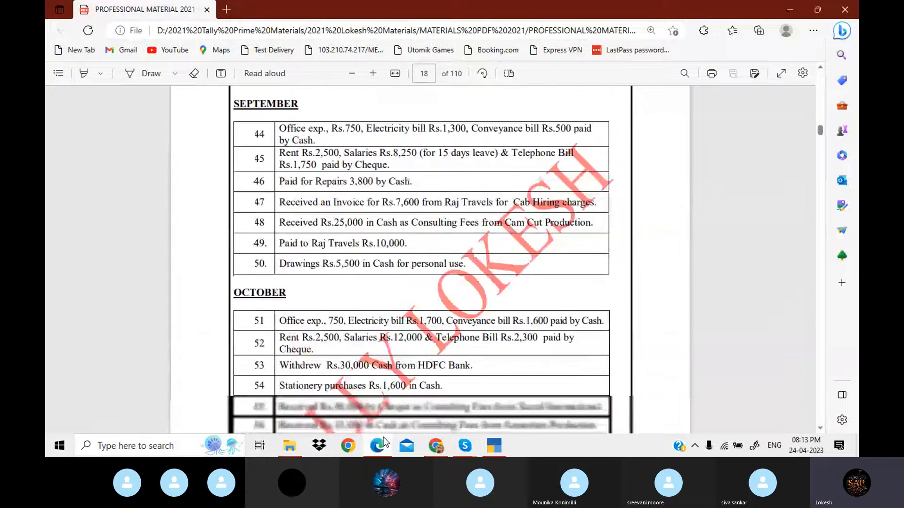
key("Down")
key("Down")
key("Down")
key("Down")
key("Down")
key("Down")
key("Down")
key("Down")
key("Down")
key("Down")
key("Down")
key("Down")
key("Down")
key("Down")
key("Down")
key("Down")
key("Down")
key("Down")
key("Down")
key("Down")
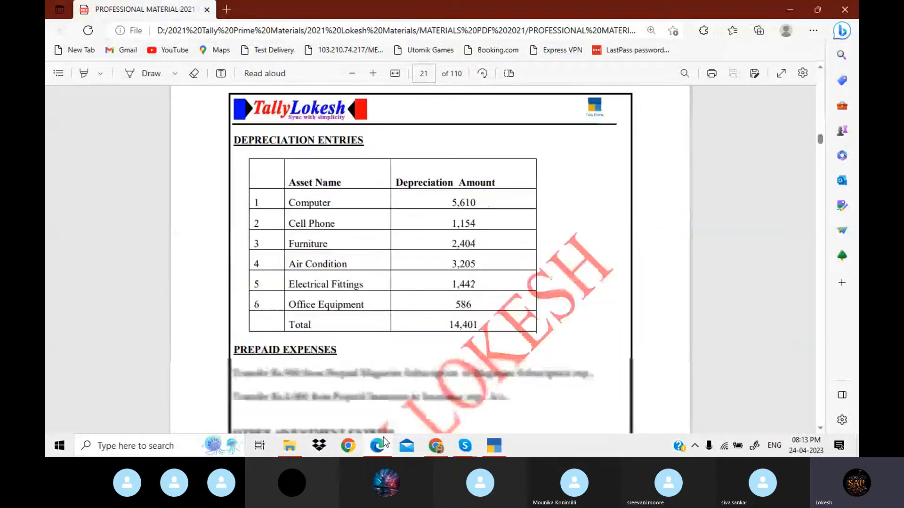
key("Down")
key("Down")
key("Down")
key("Down")
key("Down")
key("Down")
key("Down")
key("Down")
key("Down")
key("Down")
key("Down")
key("Down")
key("Down")
key("Down")
key("Down")
key("Down")
key("Down")
key("Down")
key("Down")
key("Down")
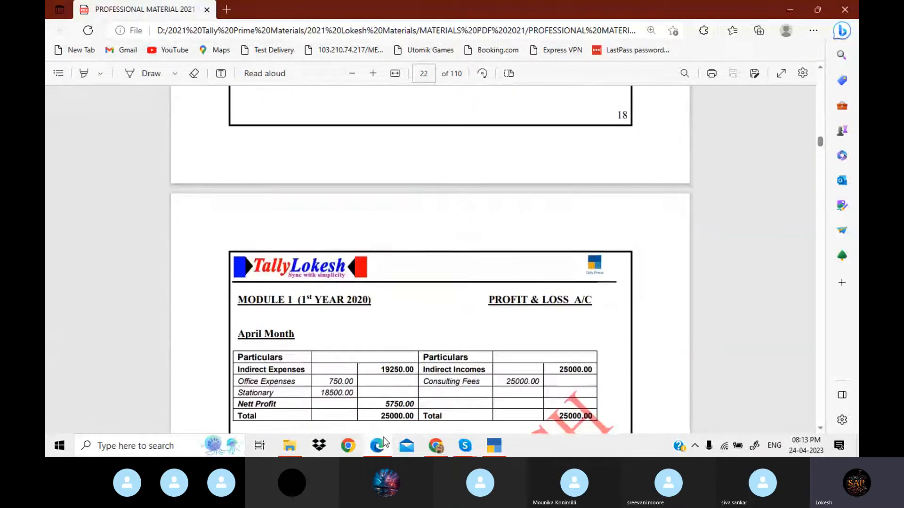
key("Up")
key("Up")
key("Down")
key("Down")
key("Down")
key("Down")
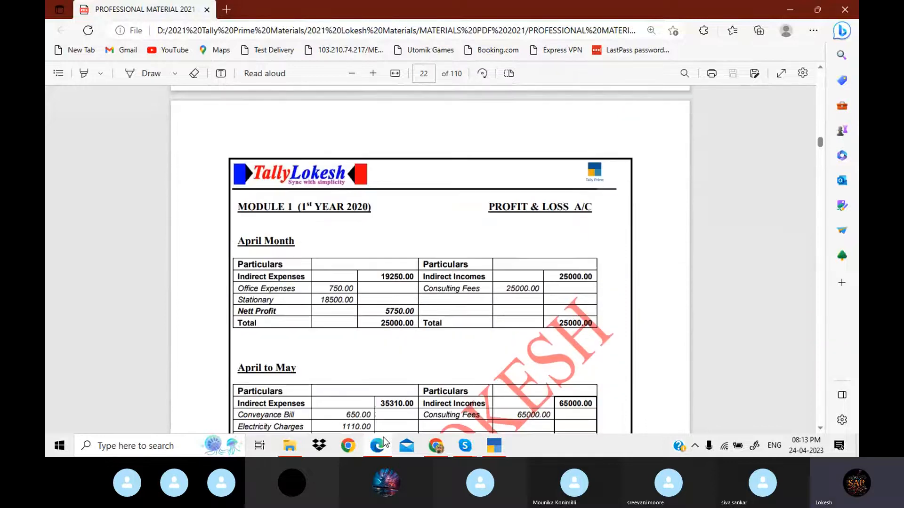
key("Down")
key("Down")
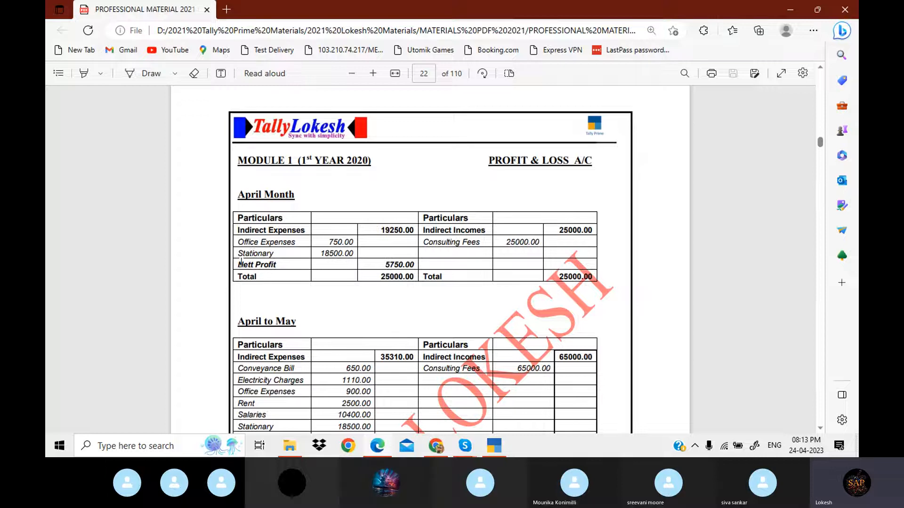
left_click_drag(241, 259, 408, 266)
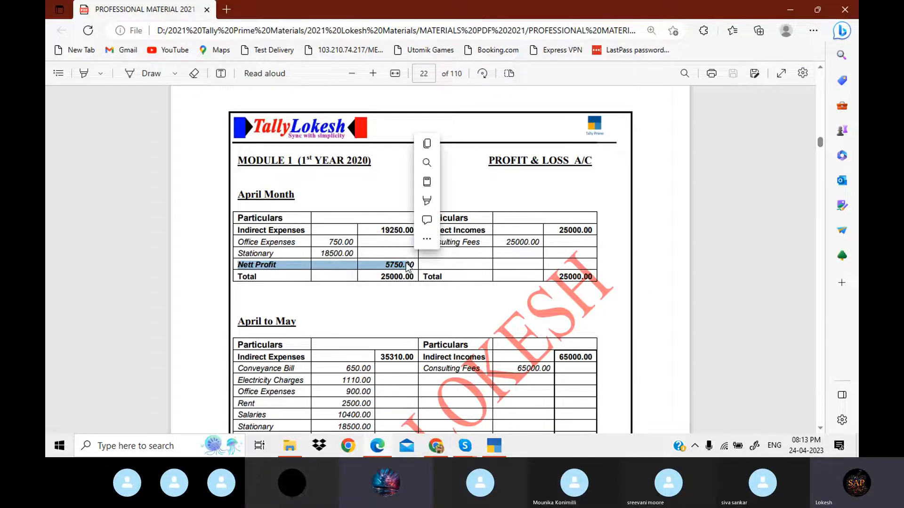
Look through the PDF's cumulative Profit & Loss tables, from April to May through April to March
scroll(407, 266, "down", 5)
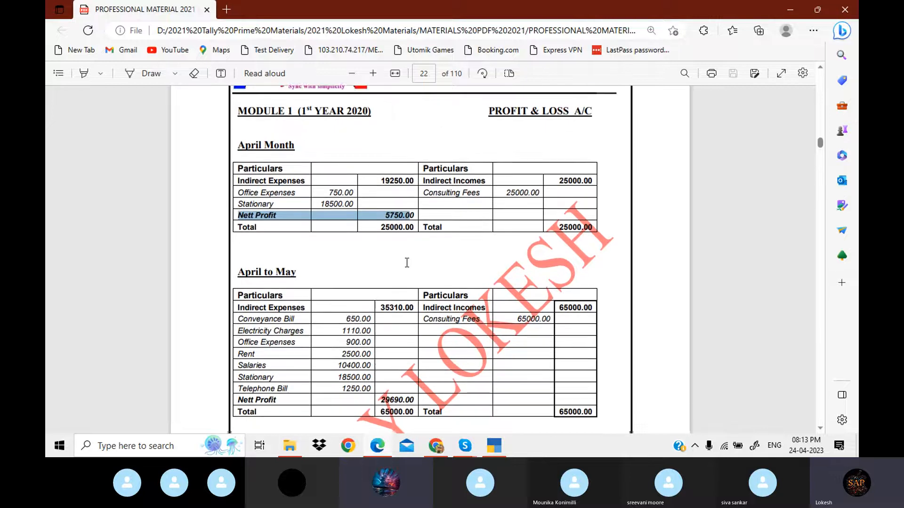
scroll(407, 262, "down", 15)
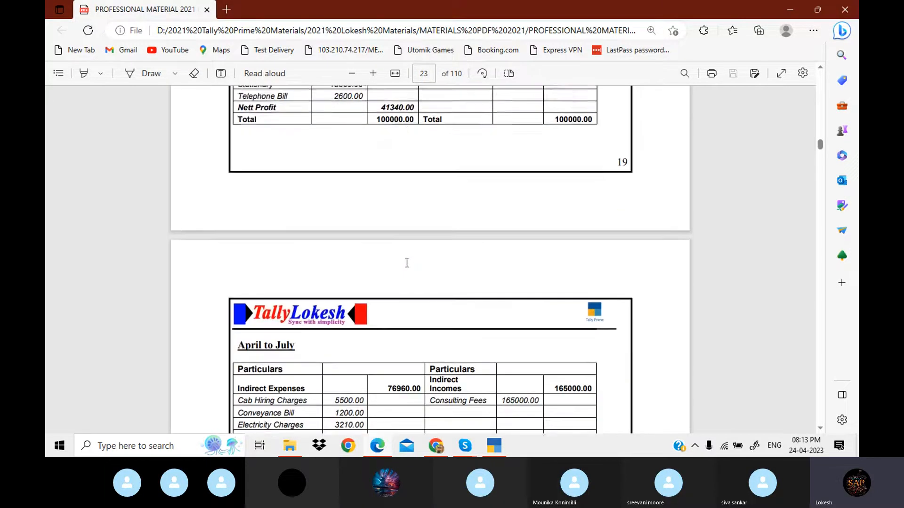
scroll(407, 262, "down", 15)
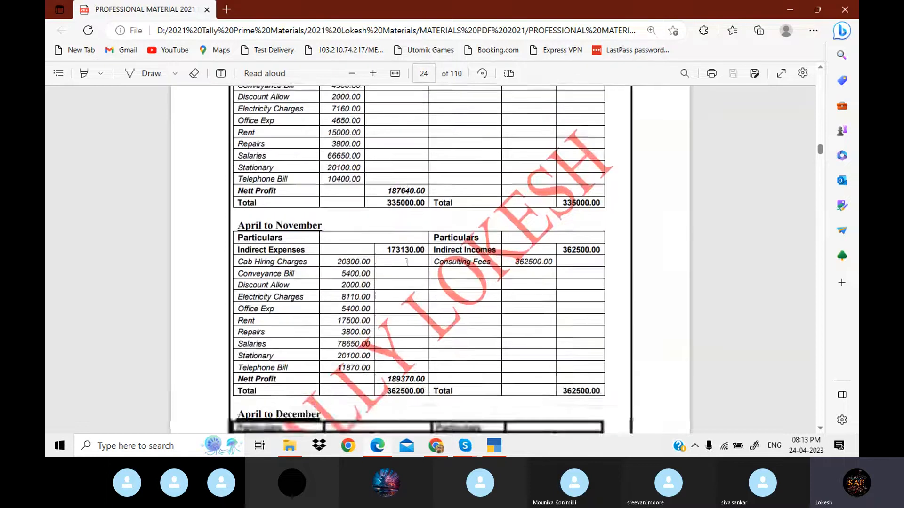
scroll(407, 262, "down", 12)
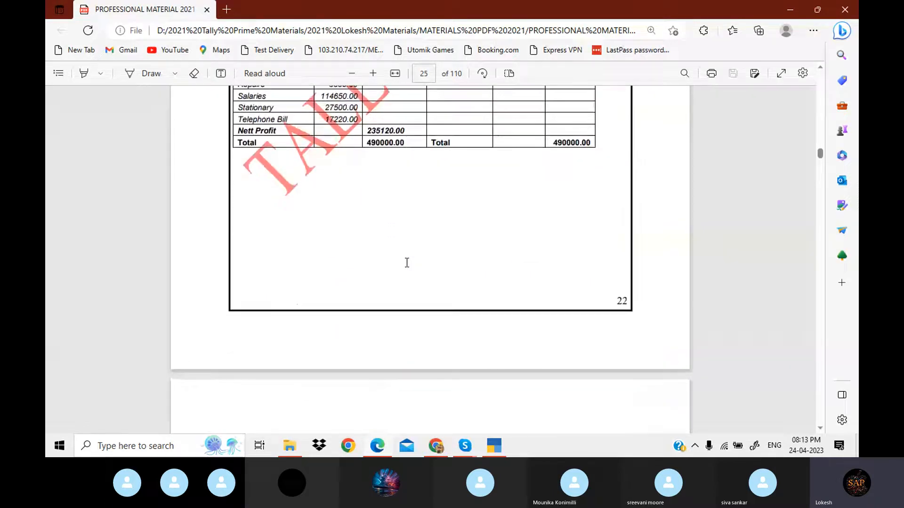
scroll(406, 262, "down", 12)
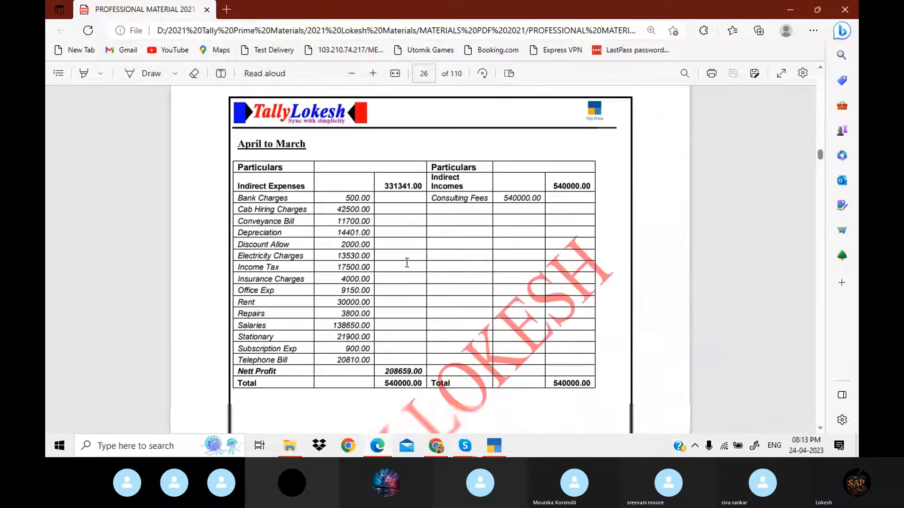
Examine the Service Company ledger-groups list and the voucher keys list in the PDF
scroll(407, 262, "down", 8)
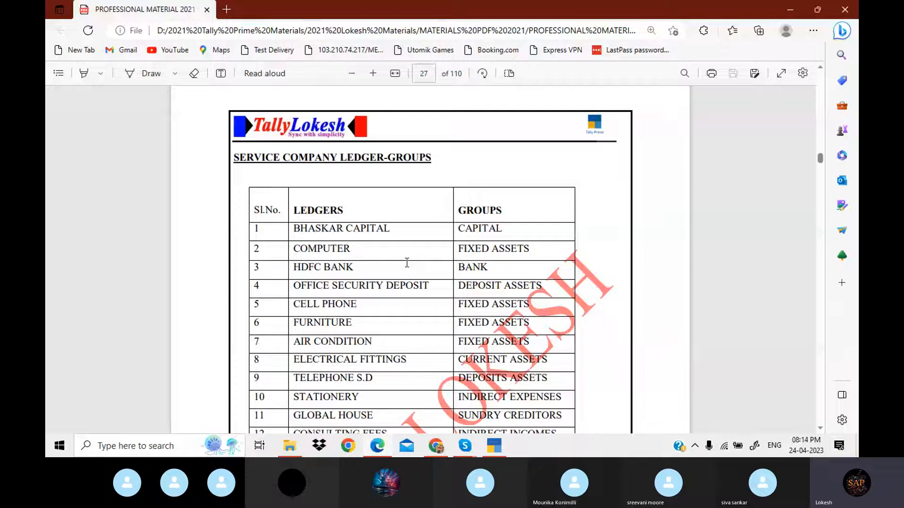
scroll(407, 262, "down", 4)
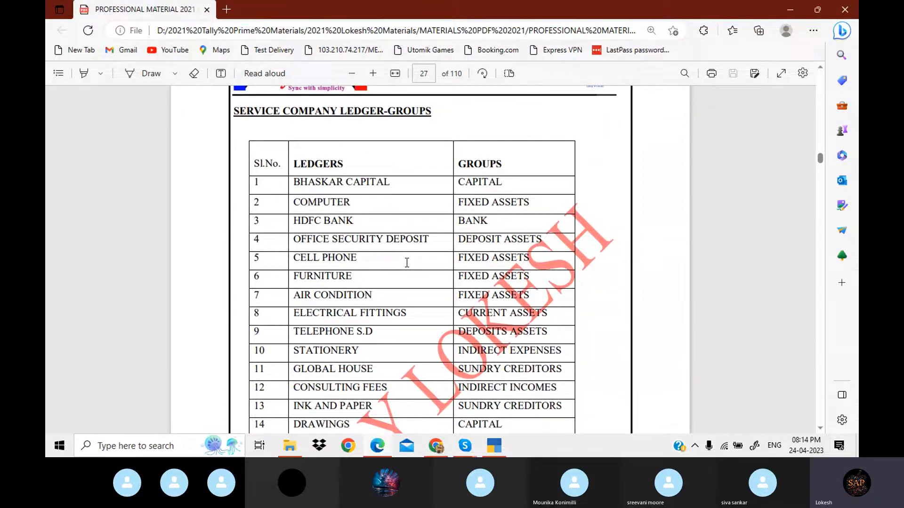
scroll(407, 262, "down", 15)
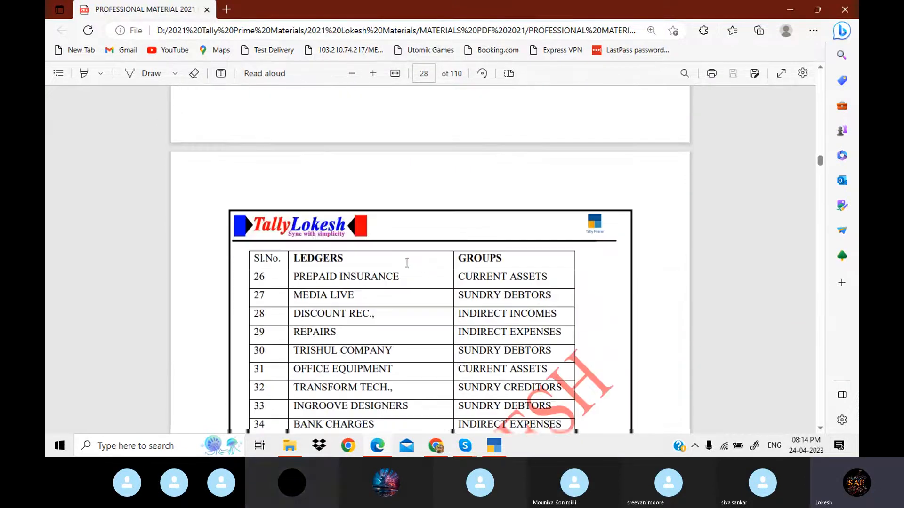
scroll(407, 262, "down", 10)
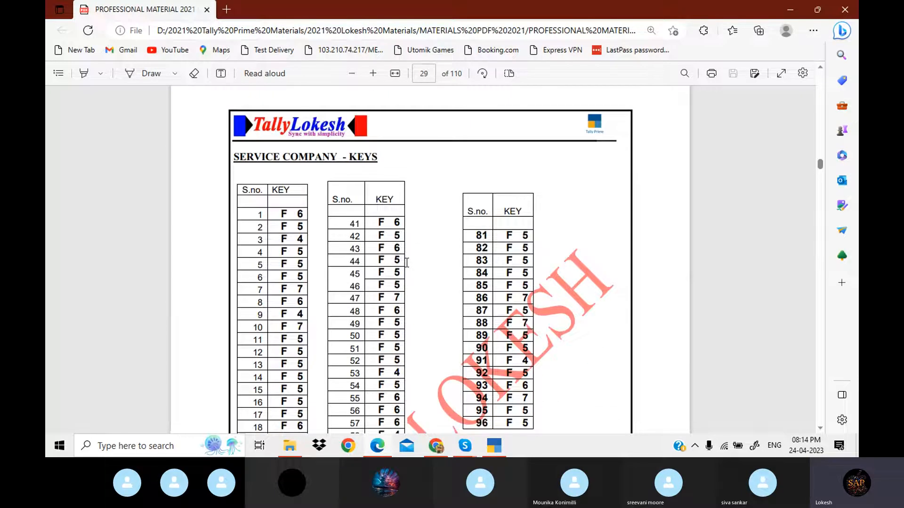
scroll(406, 262, "down", 1)
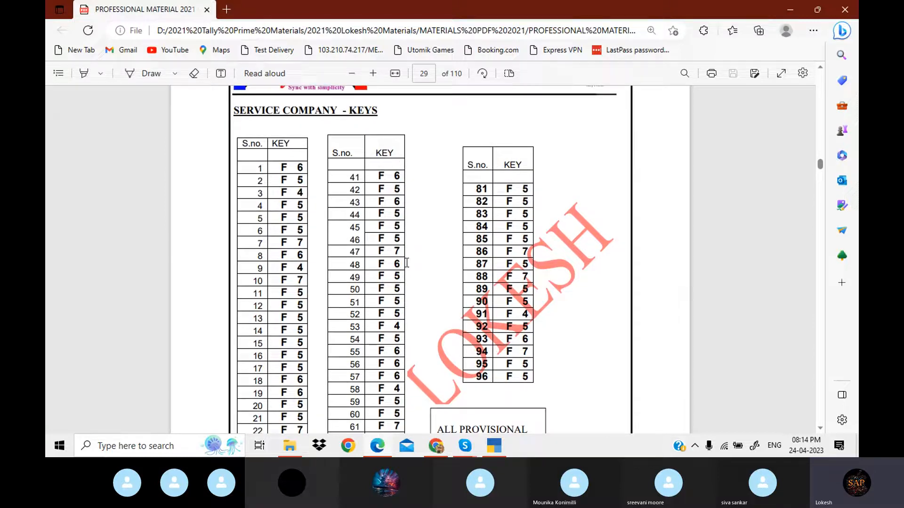
scroll(407, 262, "down", 3)
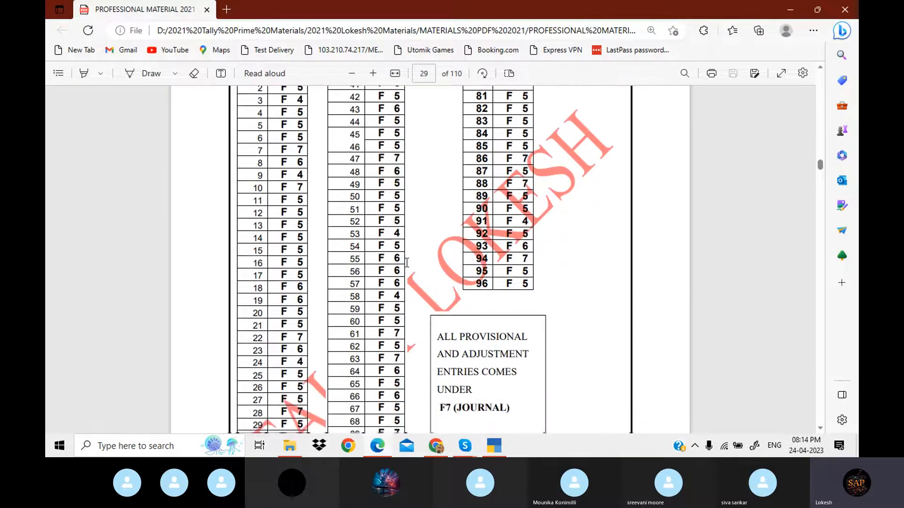
scroll(407, 262, "down", 3)
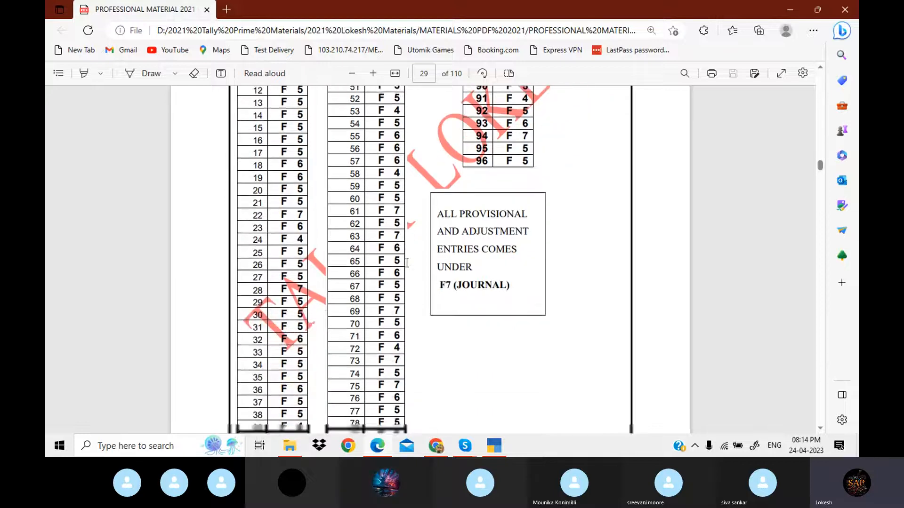
Go back through the PDF to the May transactions, entries 13 to 20, following the April list
scroll(407, 262, "up", 15)
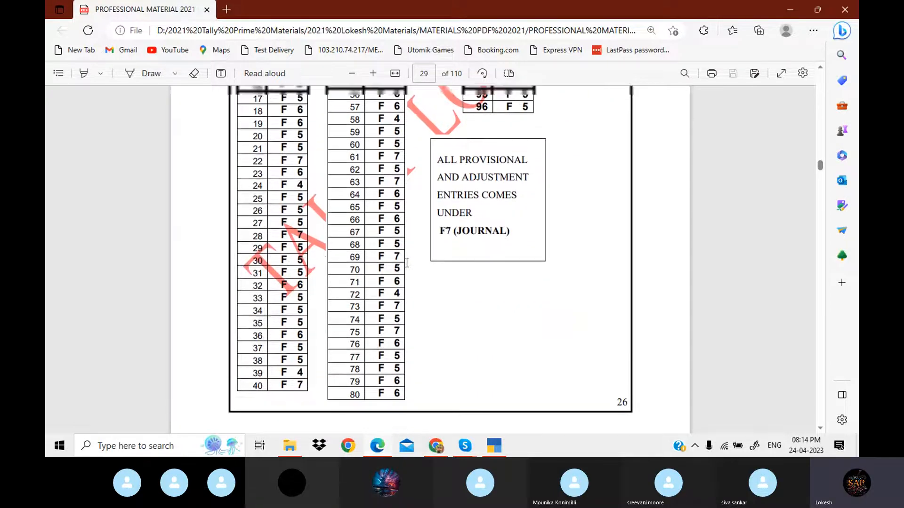
scroll(406, 262, "up", 15)
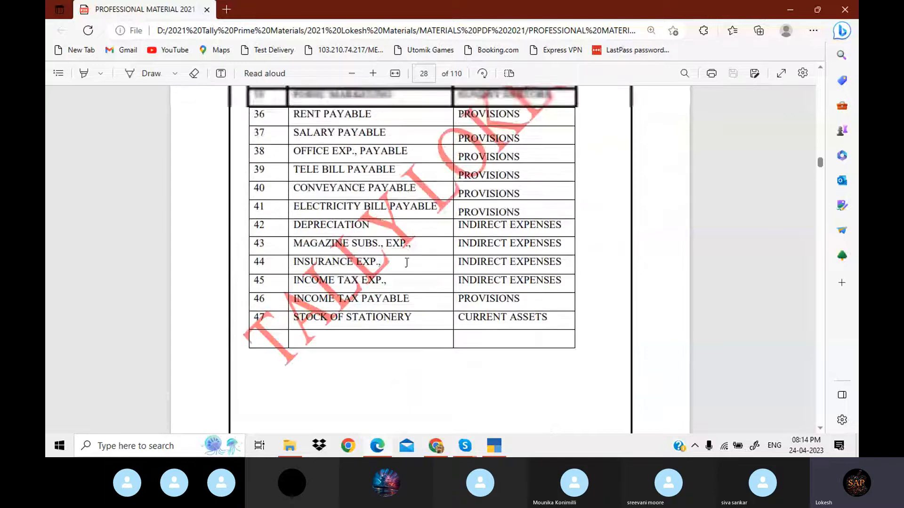
scroll(407, 262, "up", 20)
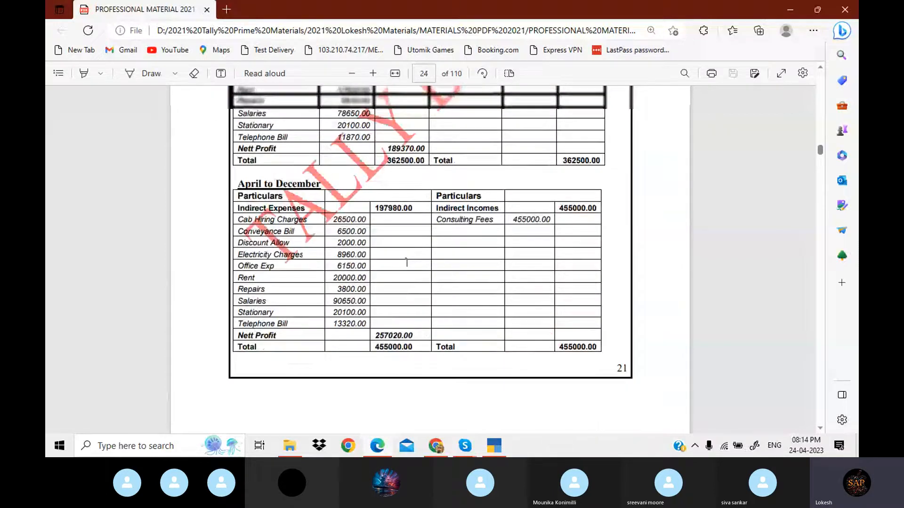
scroll(407, 262, "up", 20)
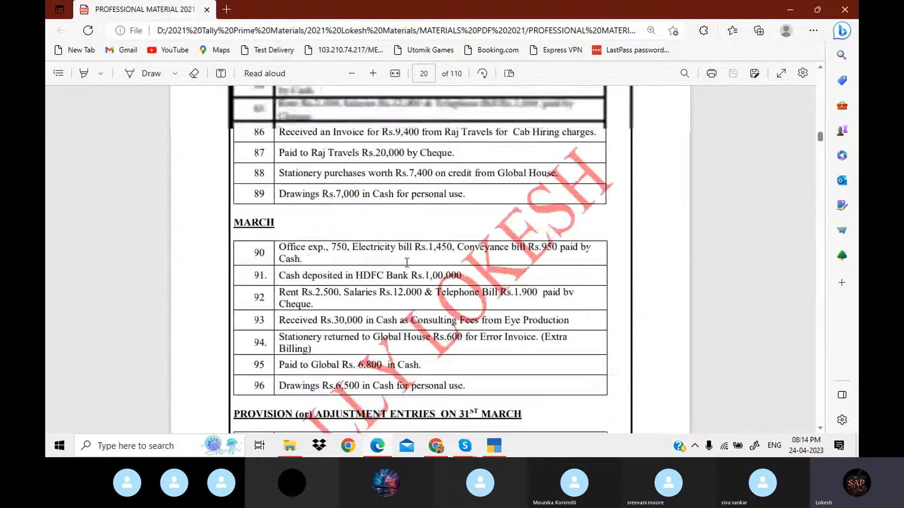
scroll(407, 262, "up", 10)
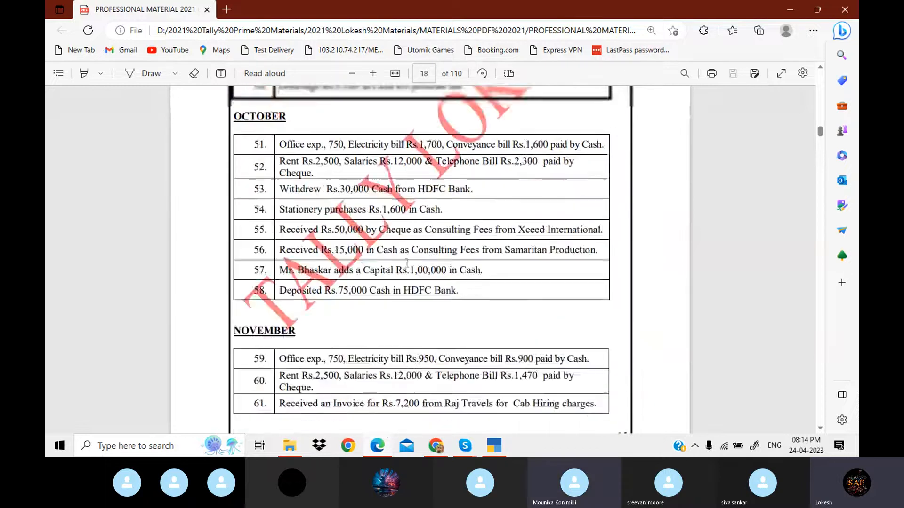
scroll(406, 262, "up", 1)
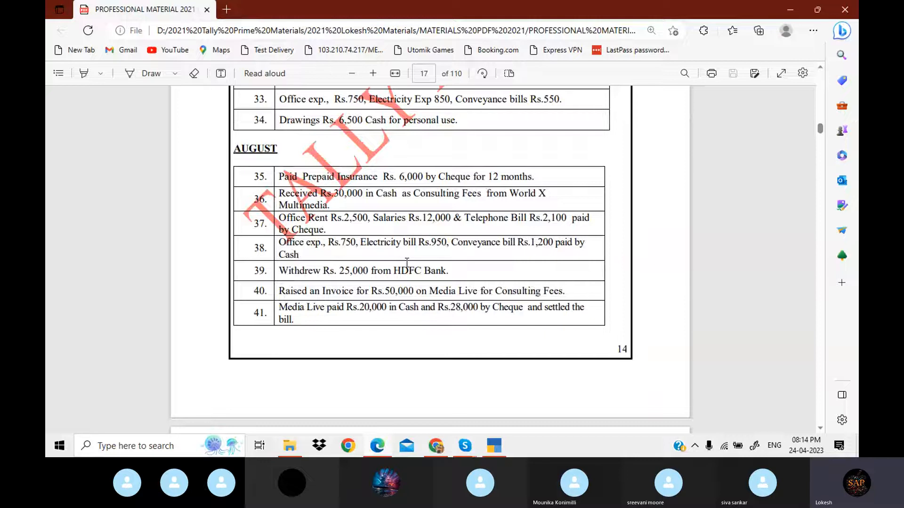
scroll(406, 262, "up", 10)
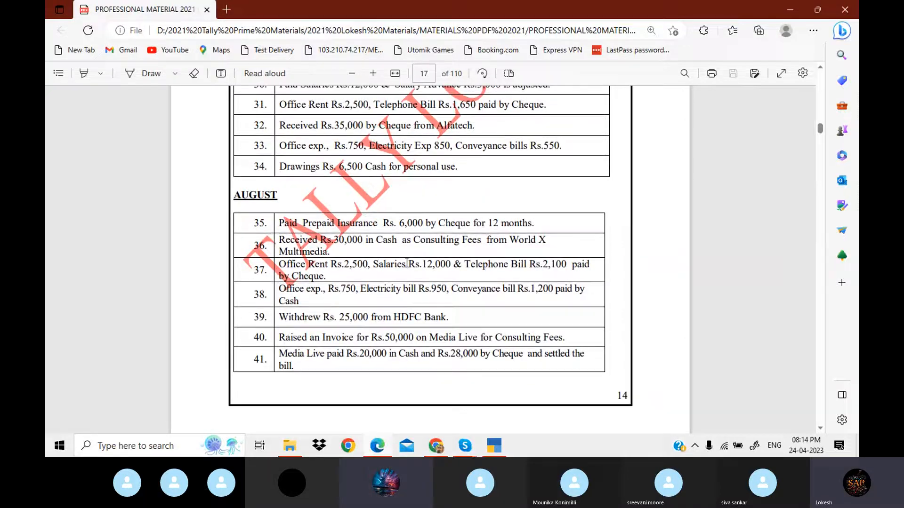
scroll(407, 262, "up", 6)
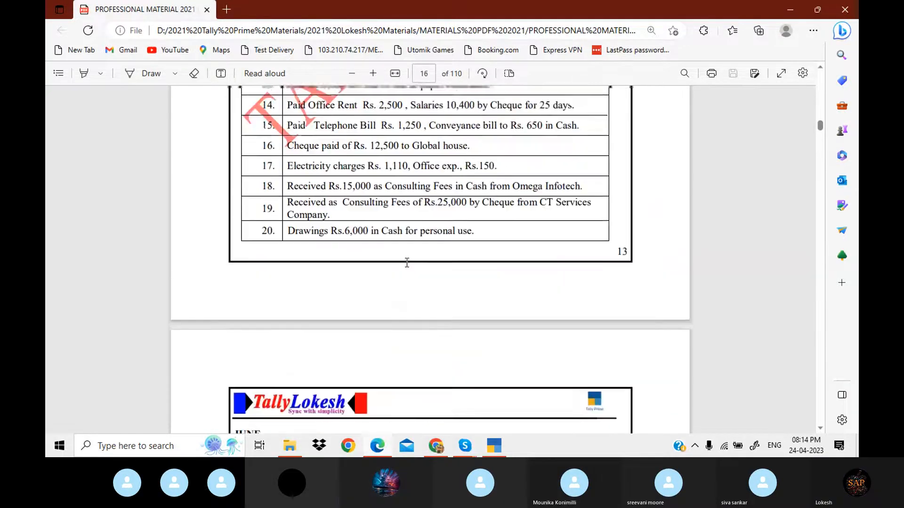
scroll(406, 262, "up", 5)
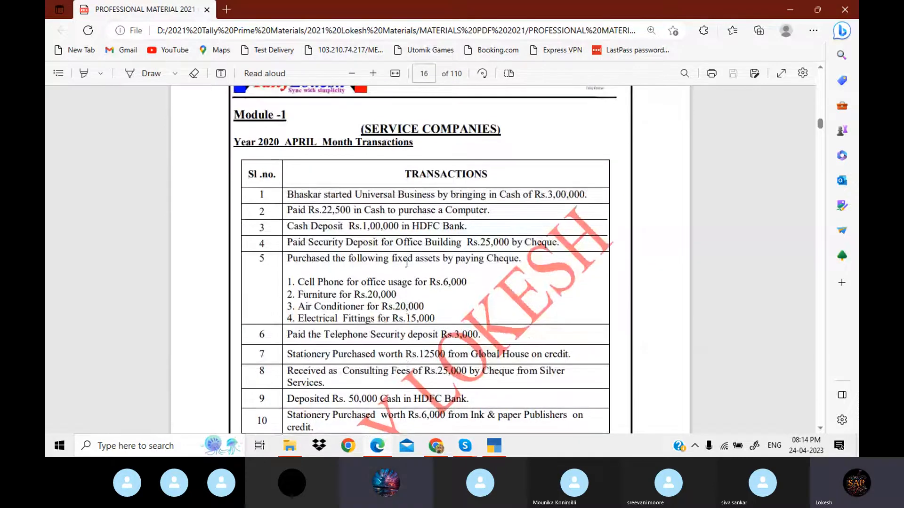
scroll(407, 263, "down", 7)
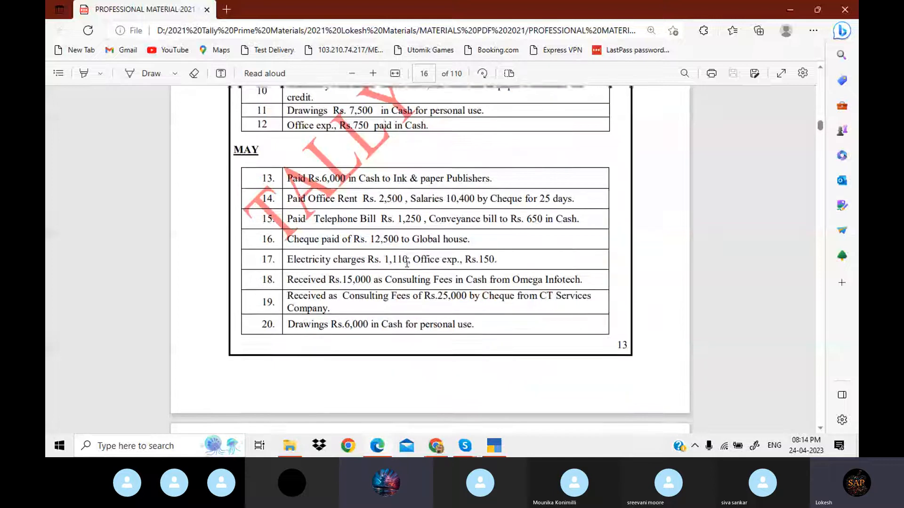
scroll(406, 262, "up", 1)
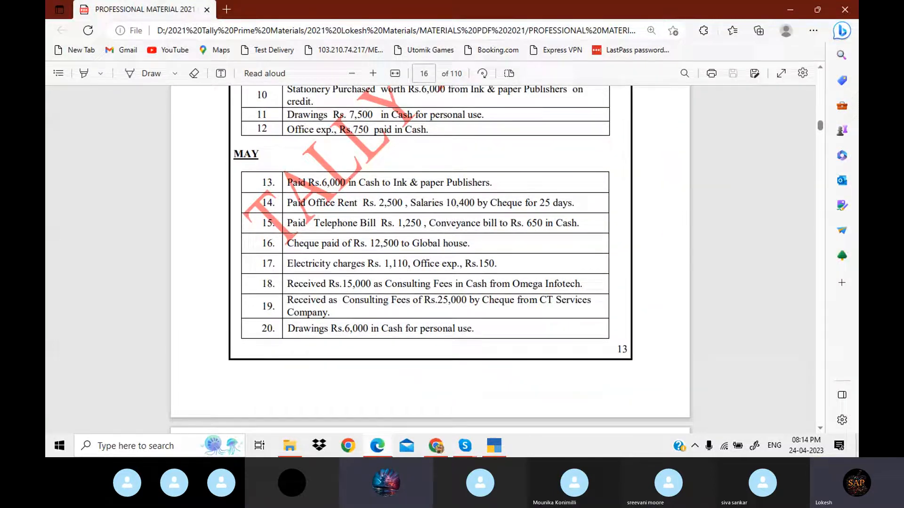
Switch back to TallyPrime and leave the Profit & Loss A/c for the Gateway of Tally
left_click(497, 448)
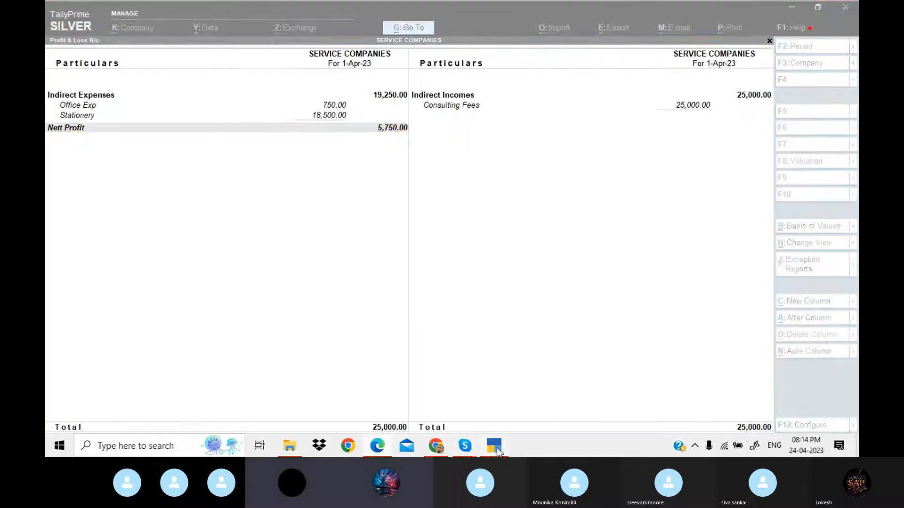
key("Escape")
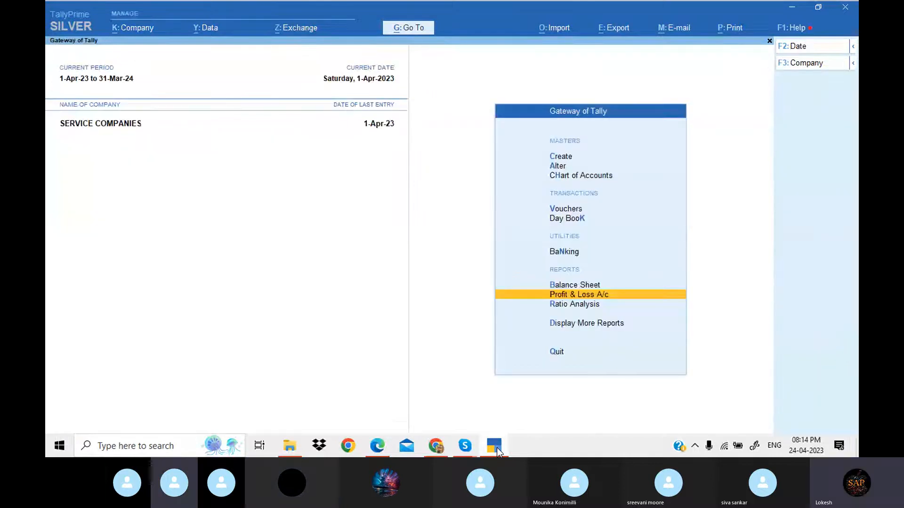
Open a new Payment voucher for SERVICE COMPANIES and set the voucher date to 1-5
key("Up")
key("Up")
key("Up")
key("Up")
key("Return")
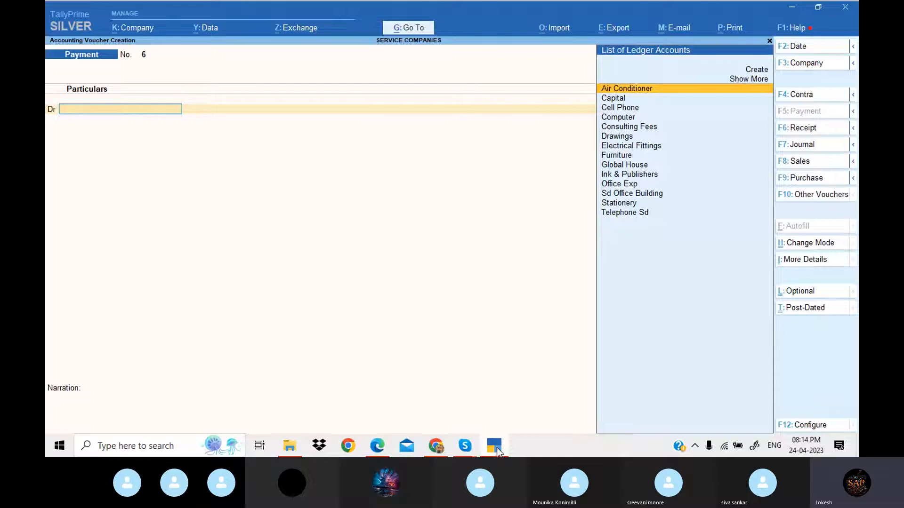
left_click(800, 47)
type("1-5")
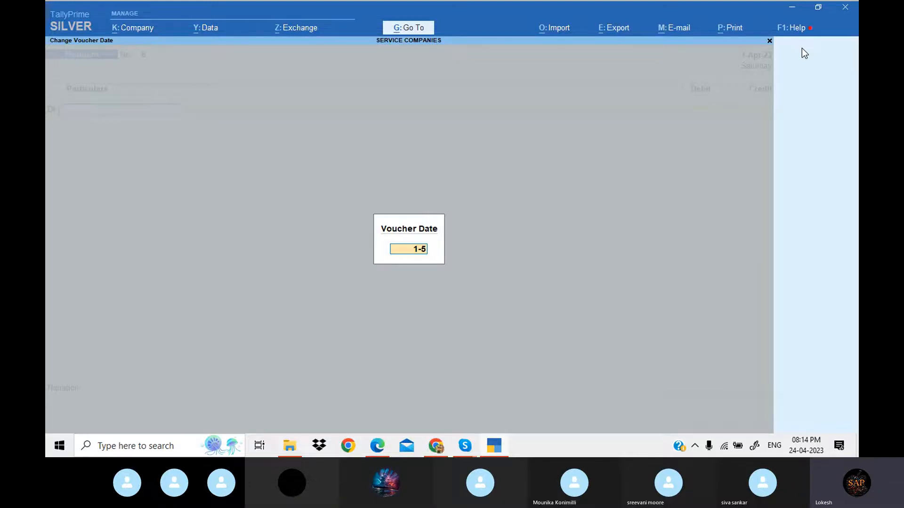
key("Return")
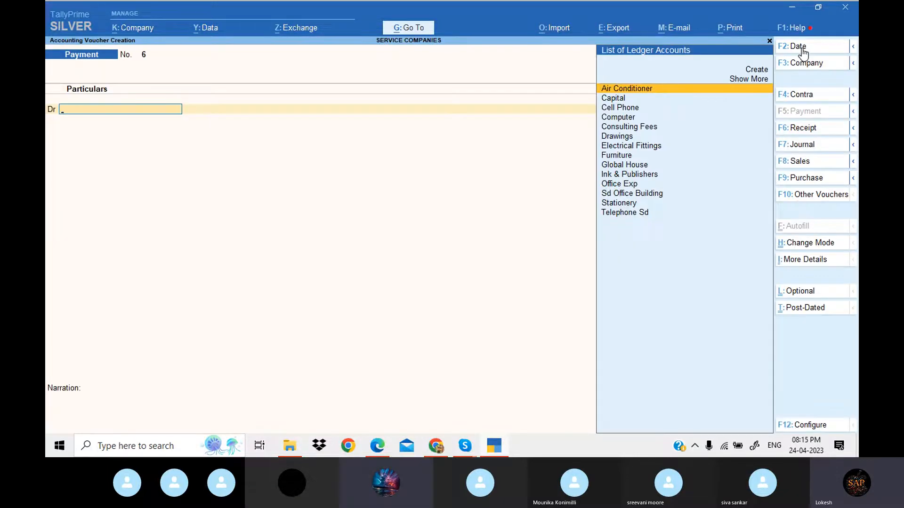
Record the PDF's entry 13 as a payment debiting Ink & Publishers 6,000 and crediting Cash, and accept the voucher
left_click(494, 449)
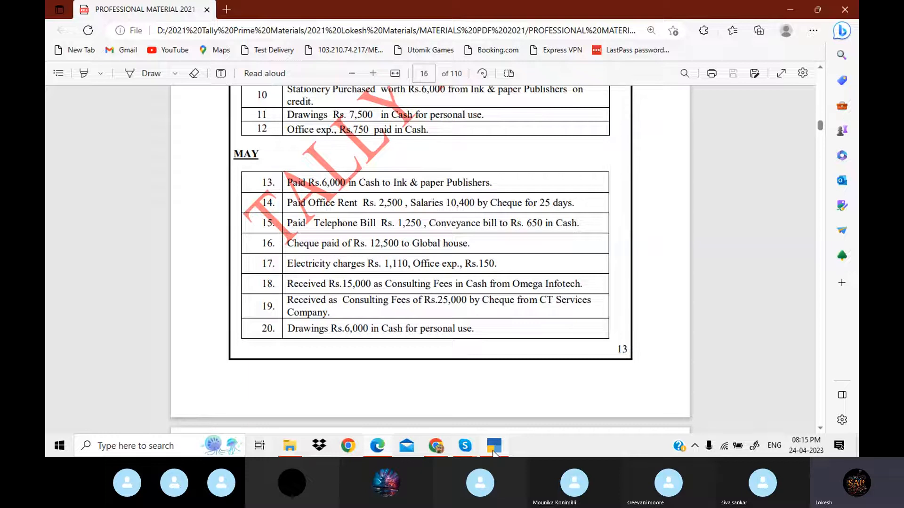
left_click(494, 448)
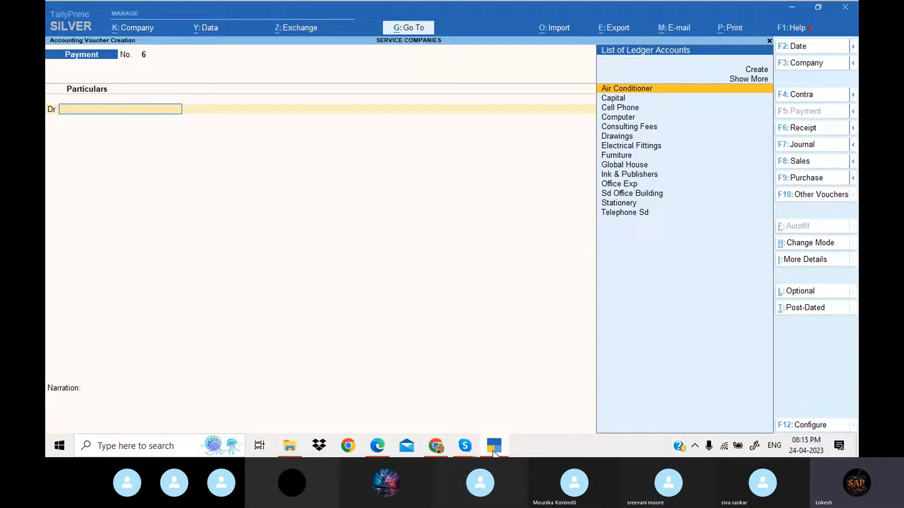
type("in")
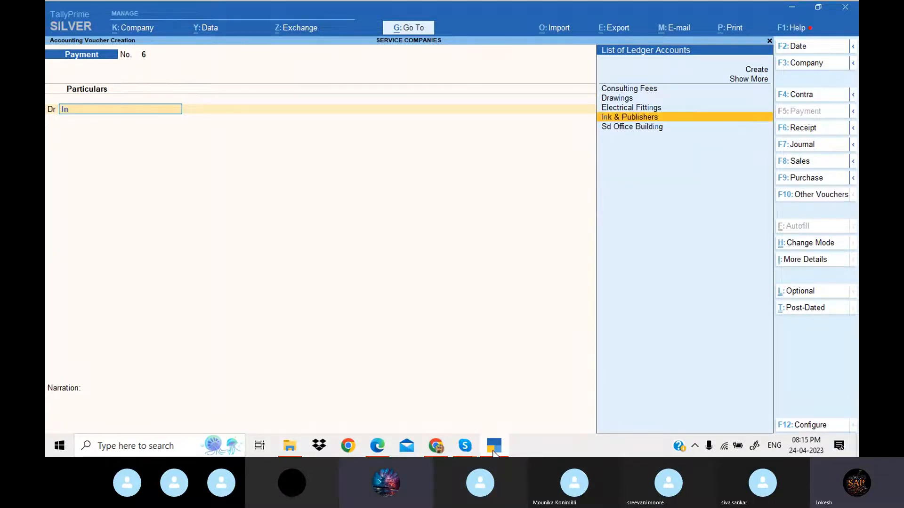
key("Return")
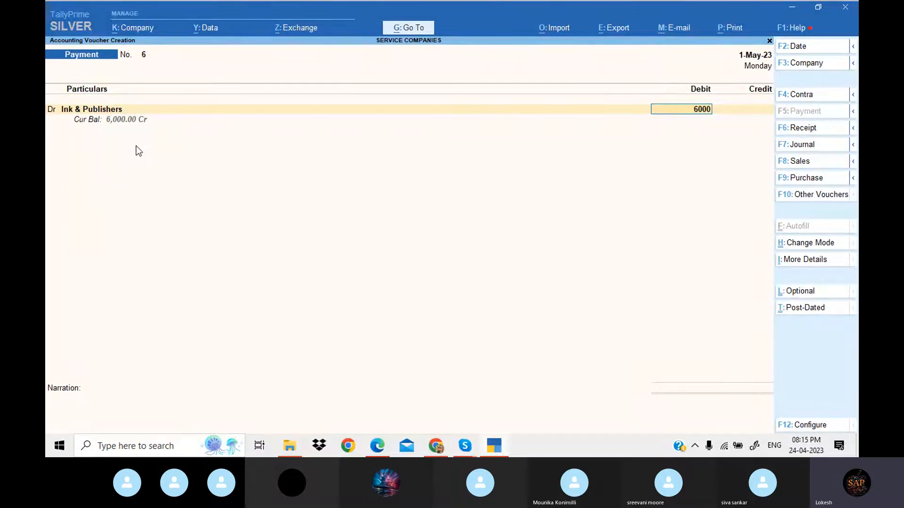
key("Return")
key("Down")
key("Down")
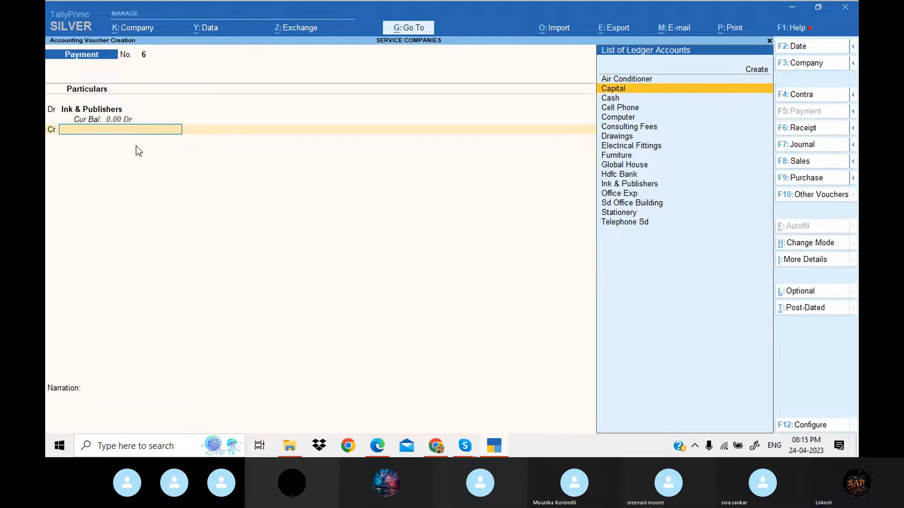
key("Return")
key("Return")
key("Return")
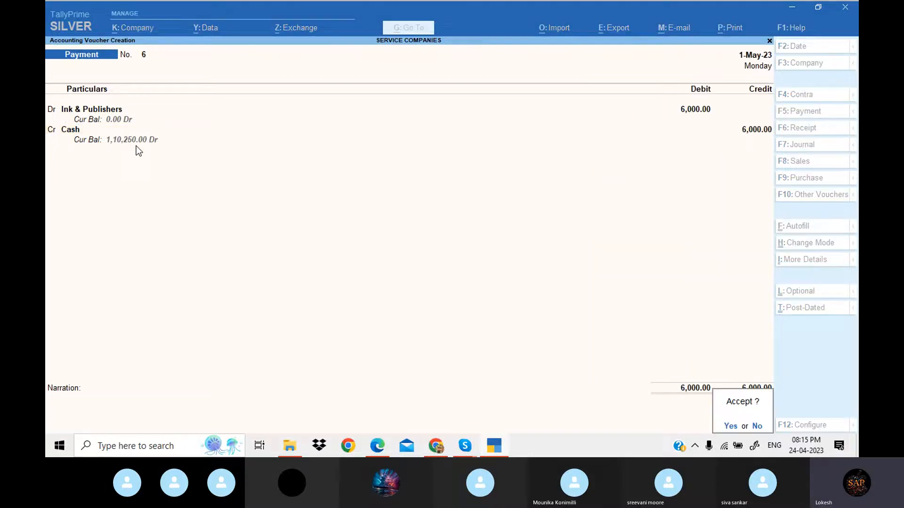
key("Return")
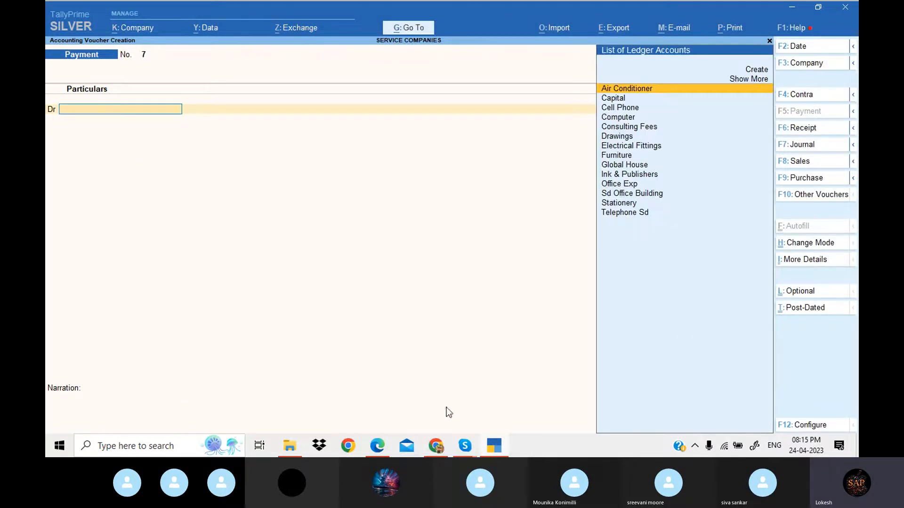
Check entry 14 in the PDF and create an Office Rent ledger under Indirect Expenses from the new payment voucher
left_click(498, 452)
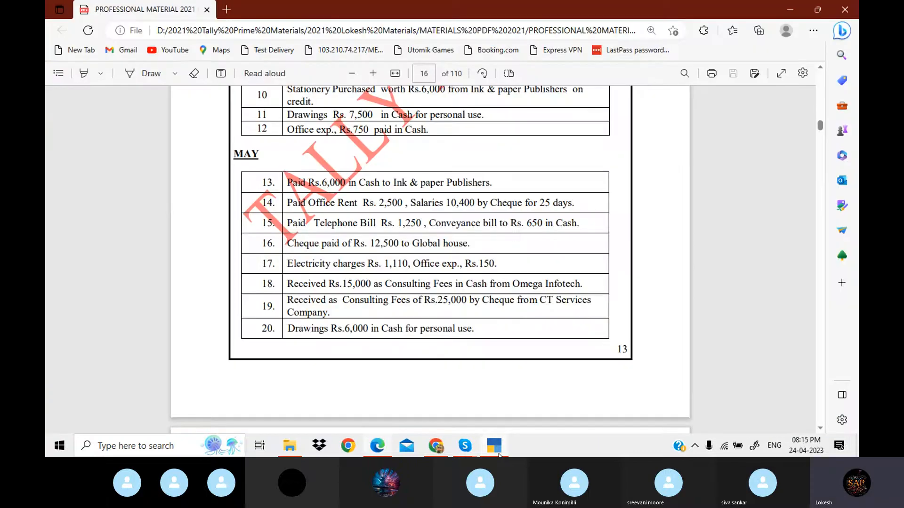
left_click(494, 446)
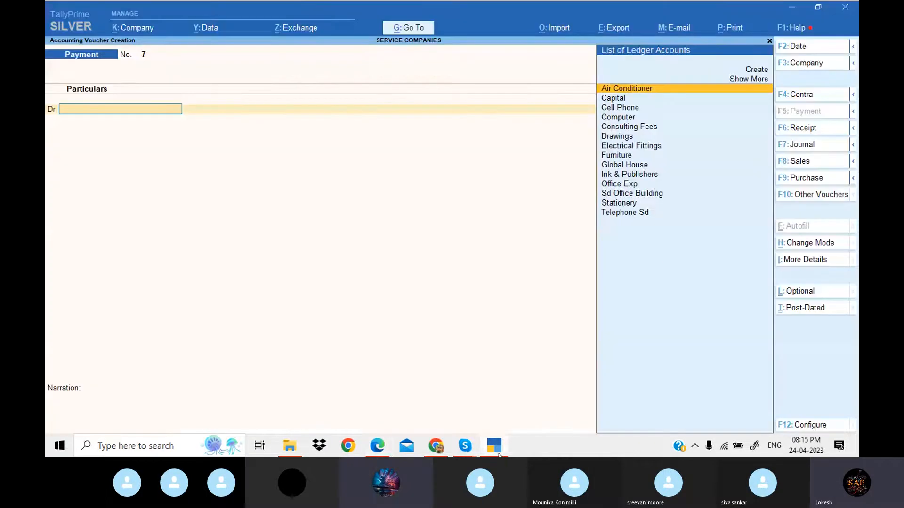
key("alt+c")
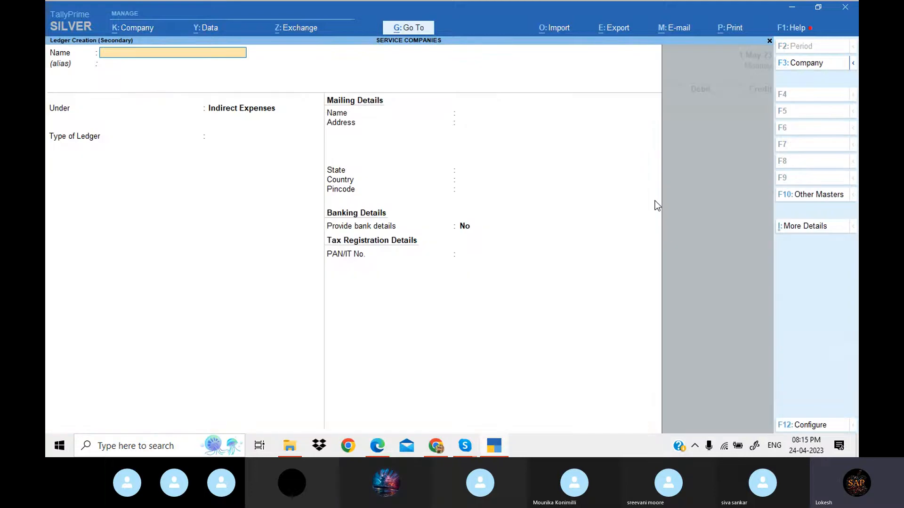
type("Office Rent")
key("Return")
key("Return")
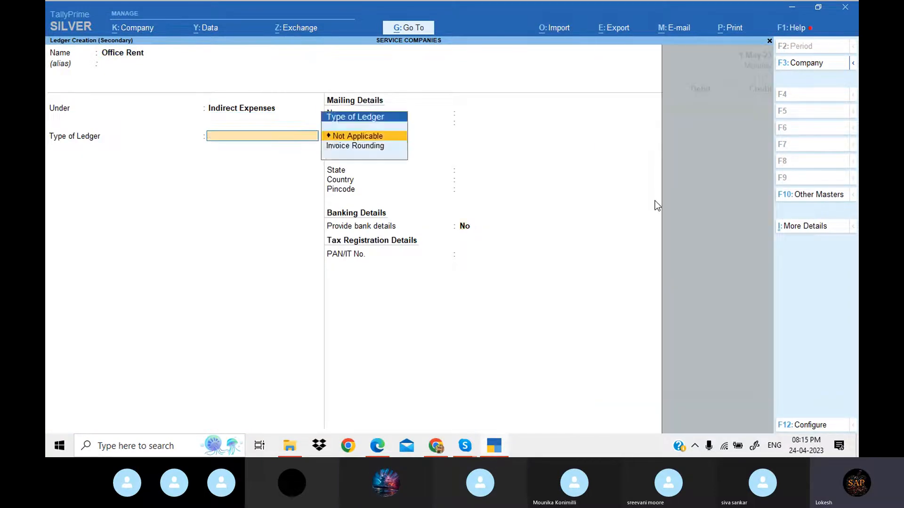
key("Return")
key("y")
Debit Office Rent with 2,500 in the payment voucher, consulting PDF entry 14 and briefly checking the Skype call
key("alt+Tab")
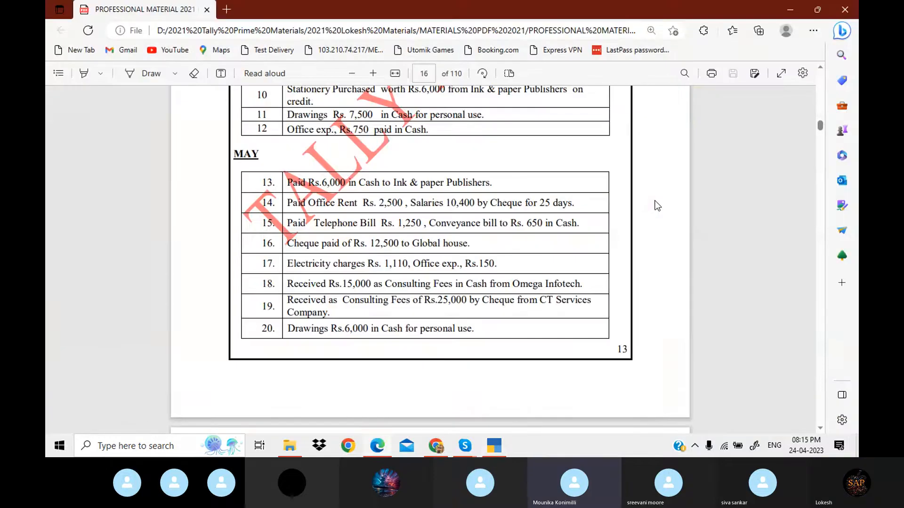
key("alt+Tab")
type("2")
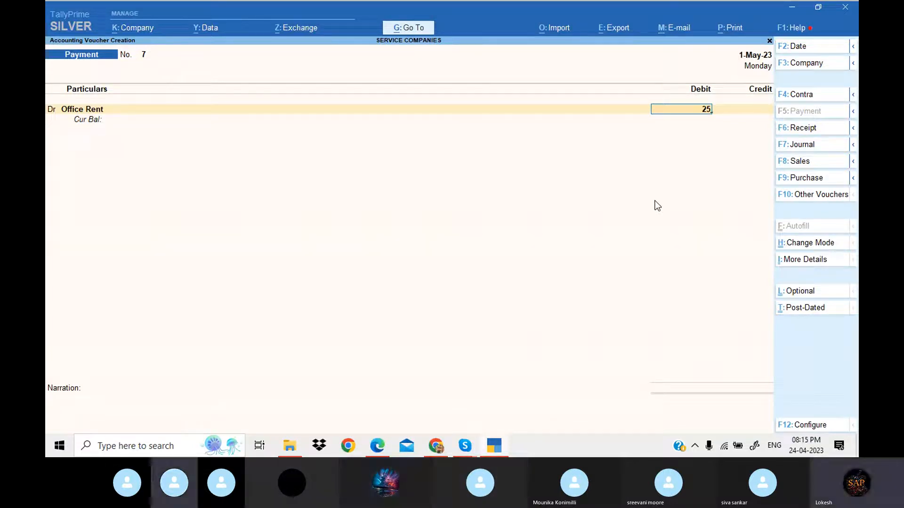
left_click(465, 445)
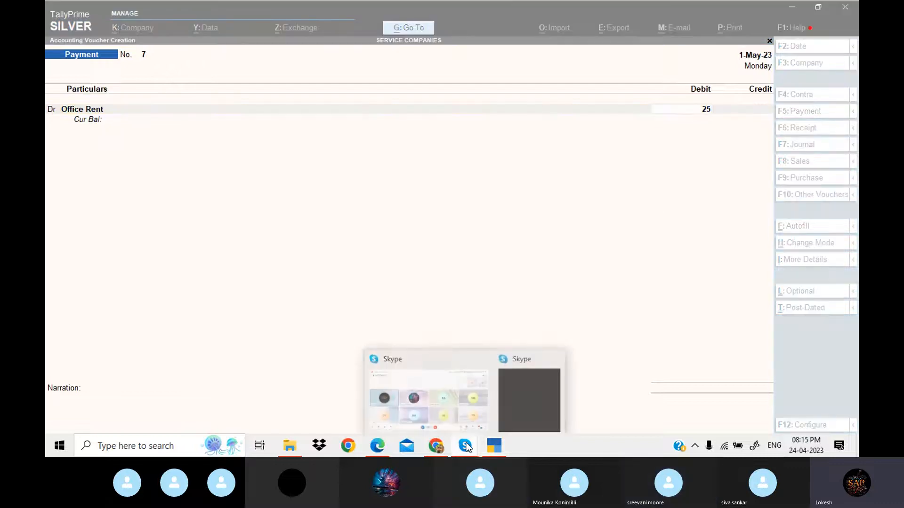
left_click(476, 408)
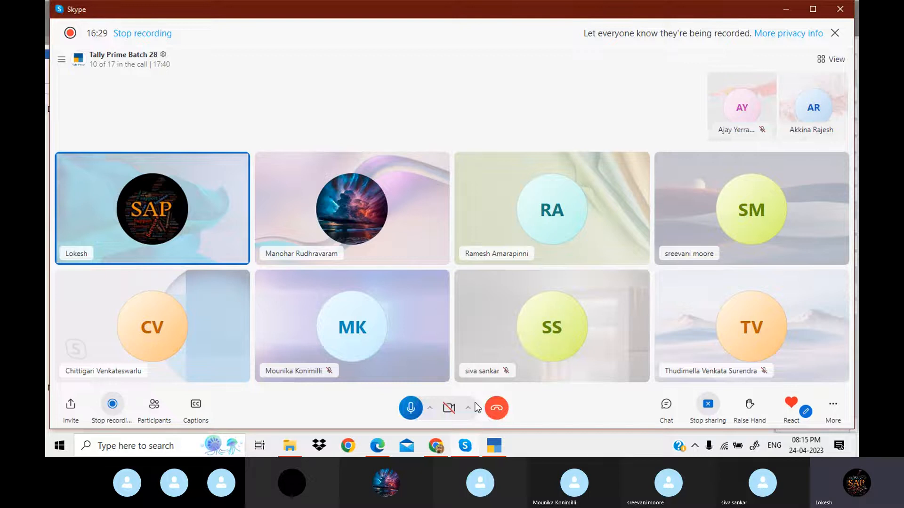
left_click(787, 9)
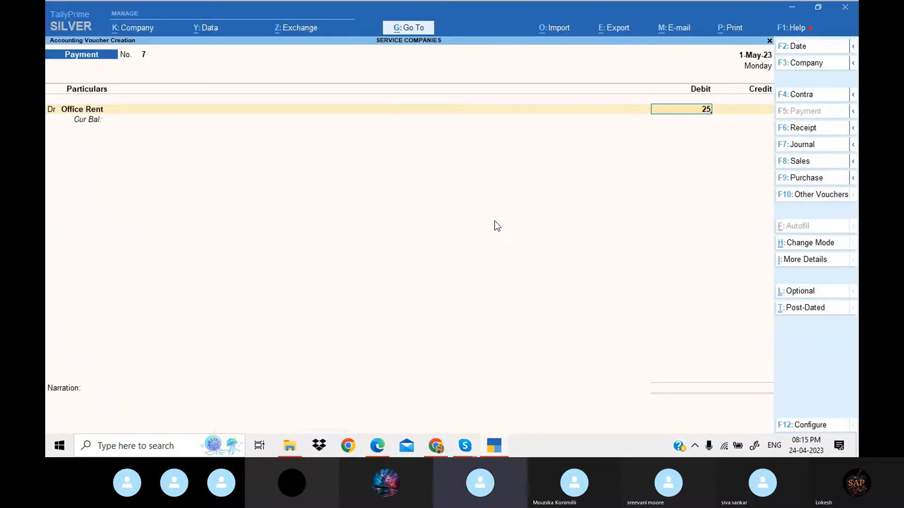
key("alt+Tab")
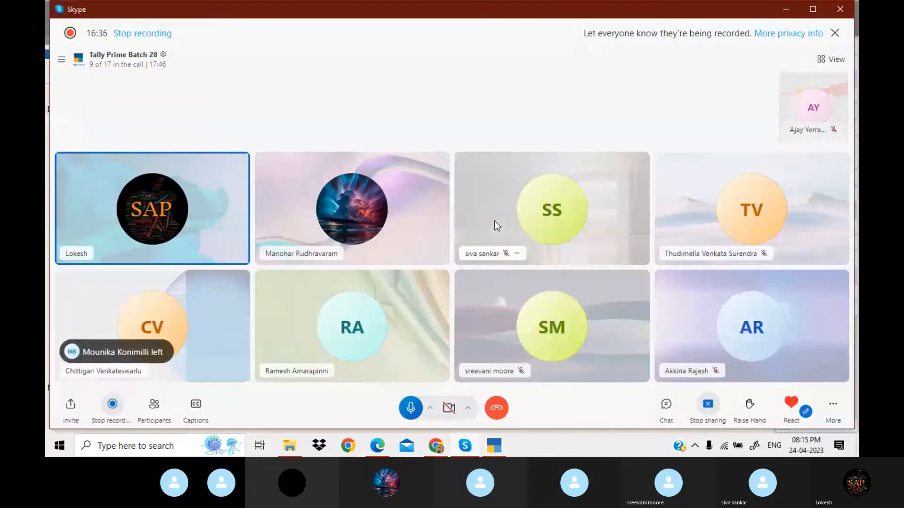
key("alt+Tab")
key("alt+Tab")
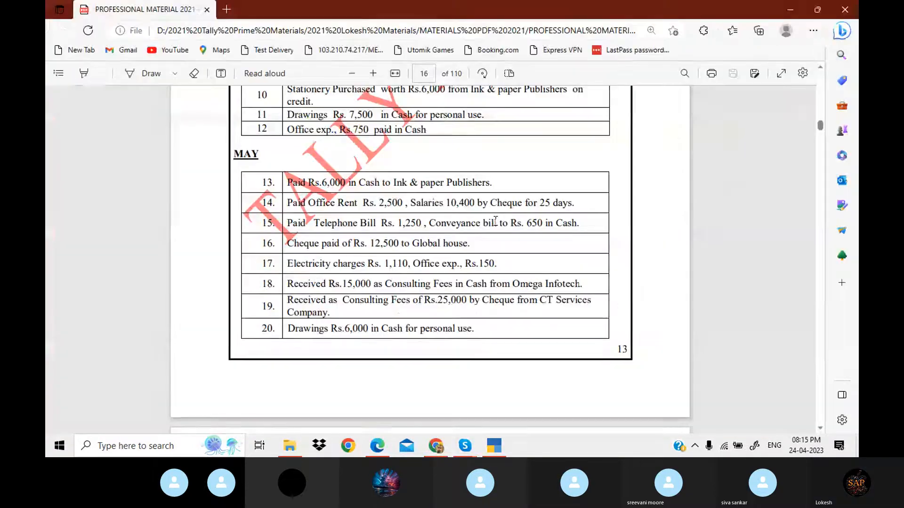
key("alt+Tab")
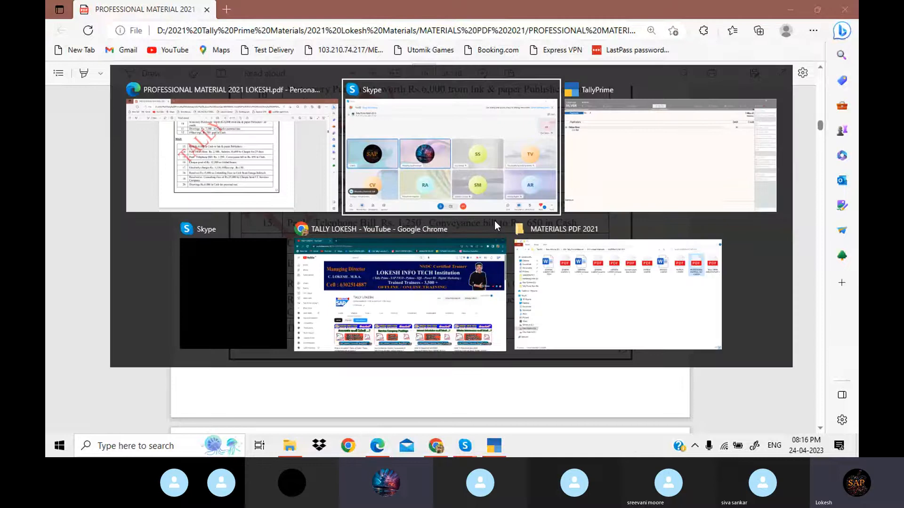
key("alt+Tab")
type("00")
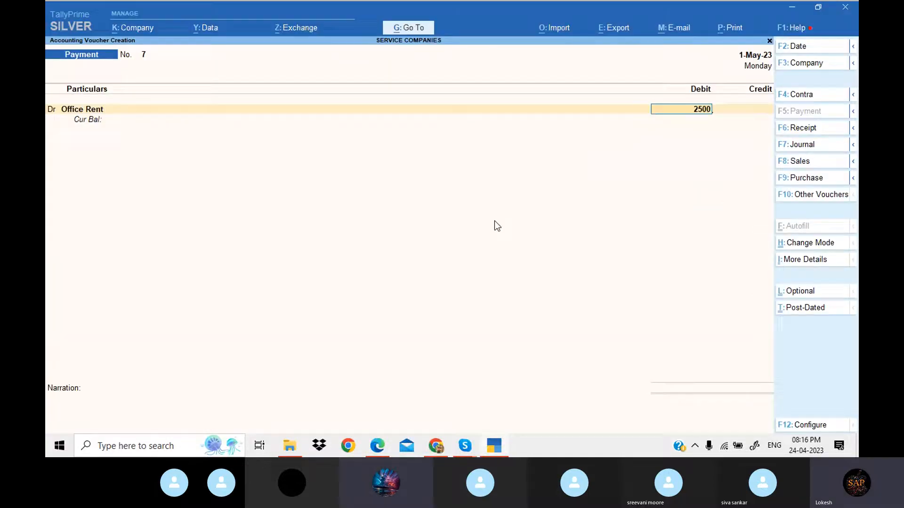
key("Return")
key("Return")
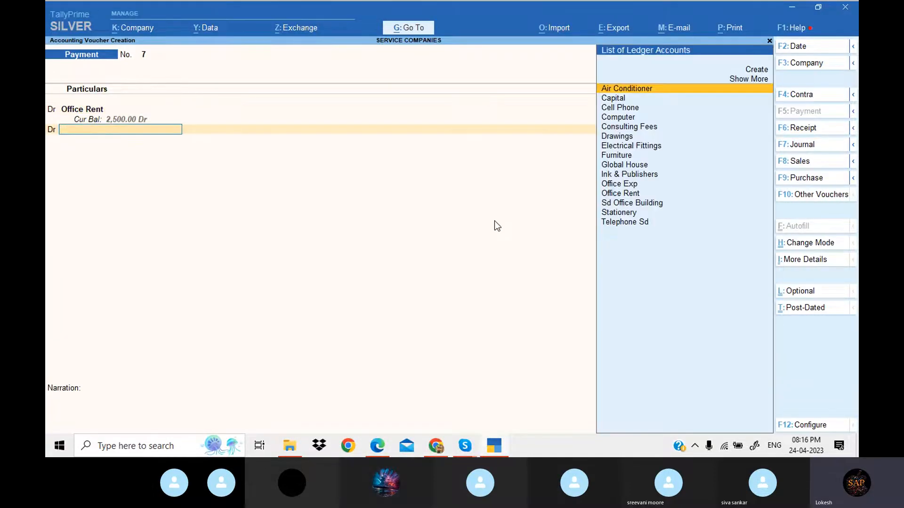
Create a Salaries ledger under Indirect Expenses for the second debit line of the payment voucher
key("alt+c")
type("Saa")
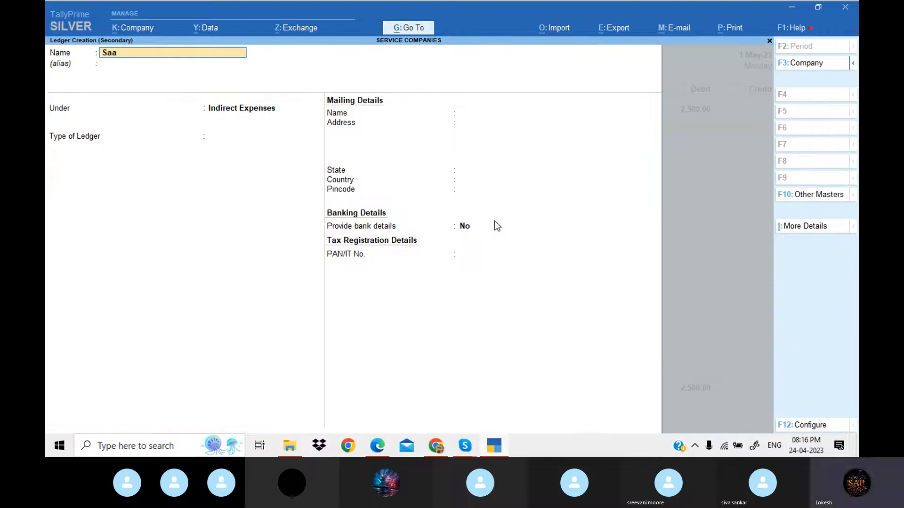
key("BackSpace")
type("laries")
key("Return")
key("Return")
key("Return")
key("Return")
key("Return")
key("Return")
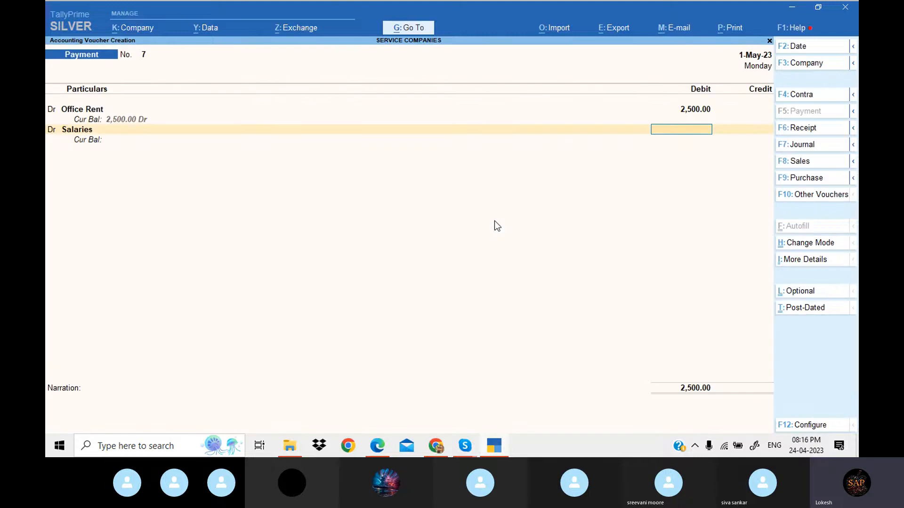
Debit Salaries with 10,400 as given in entry 14 of the PDF
key("alt+Tab")
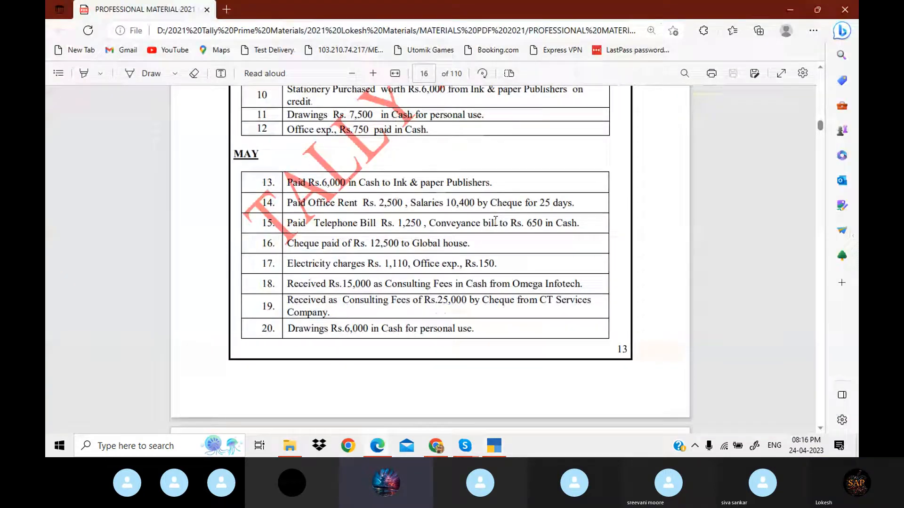
key("alt+Tab")
key("Return")
key("Return")
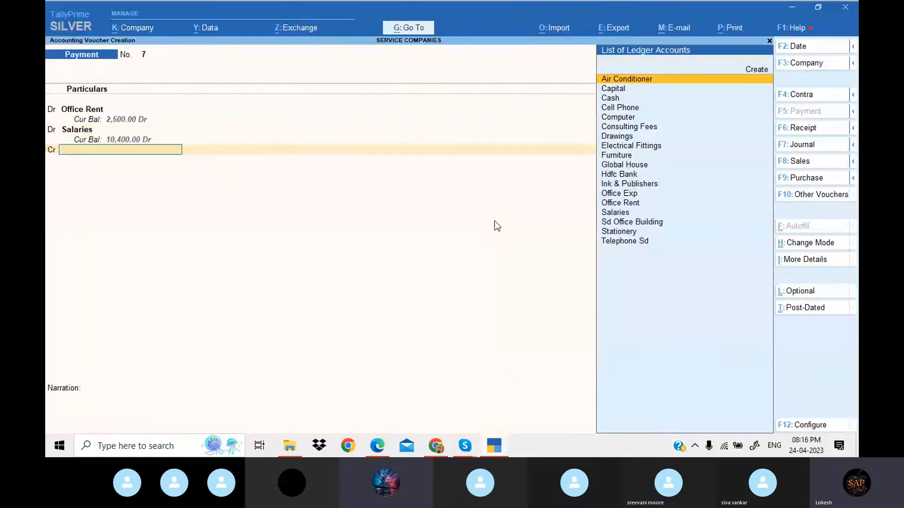
Credit Hdfc Bank with 12,900 by cheque, leave the instrument number blank, and accept the payment voucher
type("H")
key("Return")
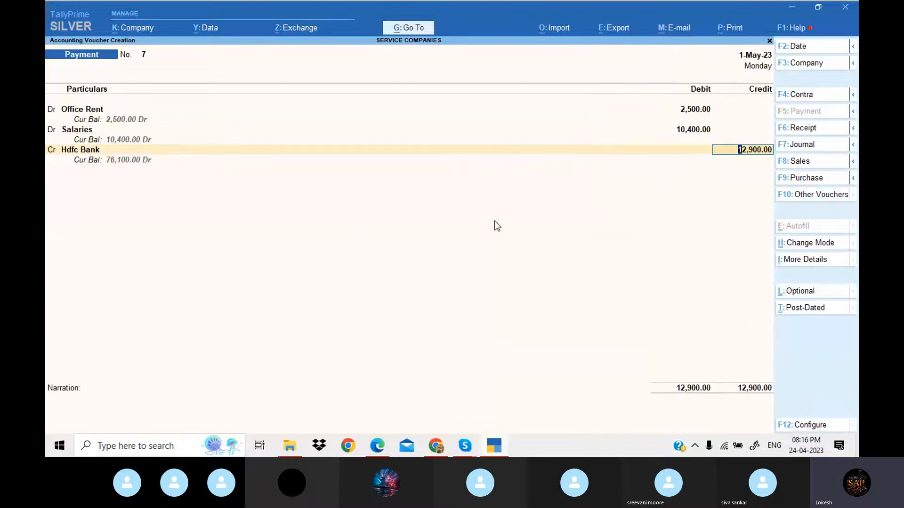
key("alt+Tab")
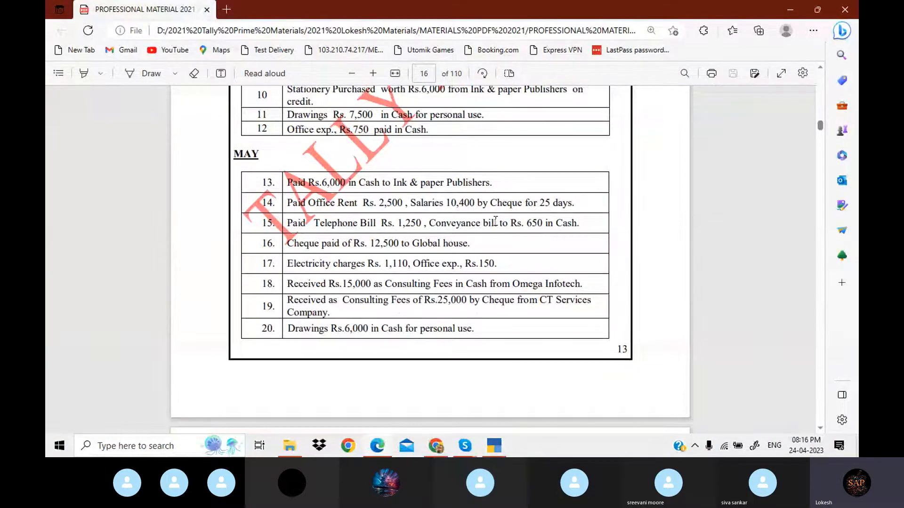
key("alt+Tab")
key("Return")
key("Return")
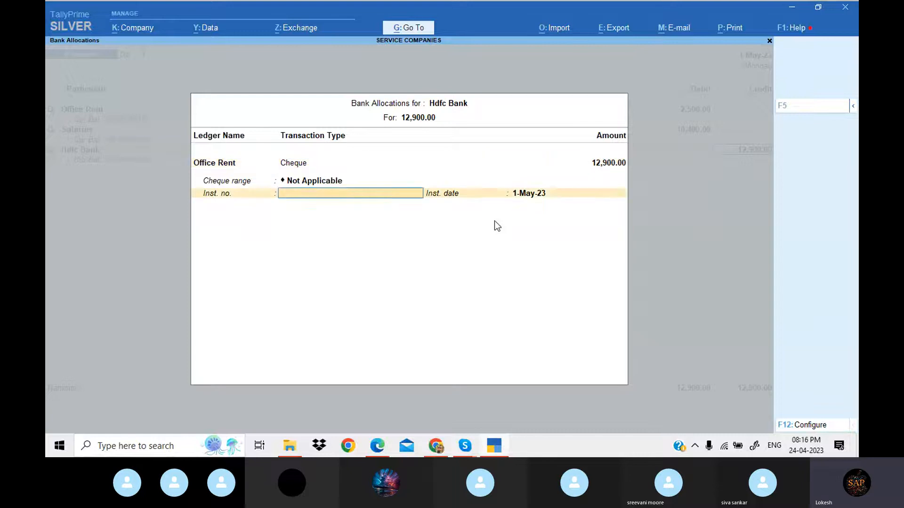
key("Return")
key("Return")
key("Return")
key("Return")
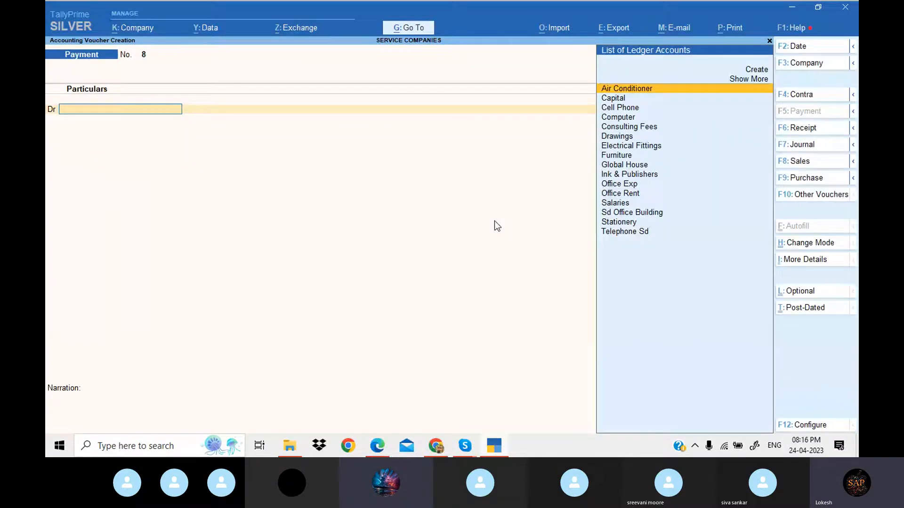
Consult PDF entry 15 and create a Telephone Bill ledger under Indirect Expenses for the payment voucher's first debit line
key("alt+Tab")
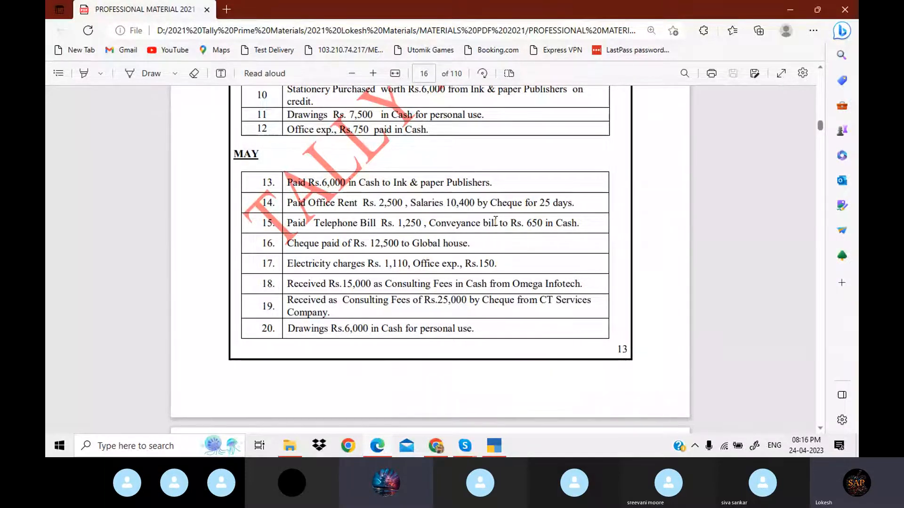
key("alt+Tab")
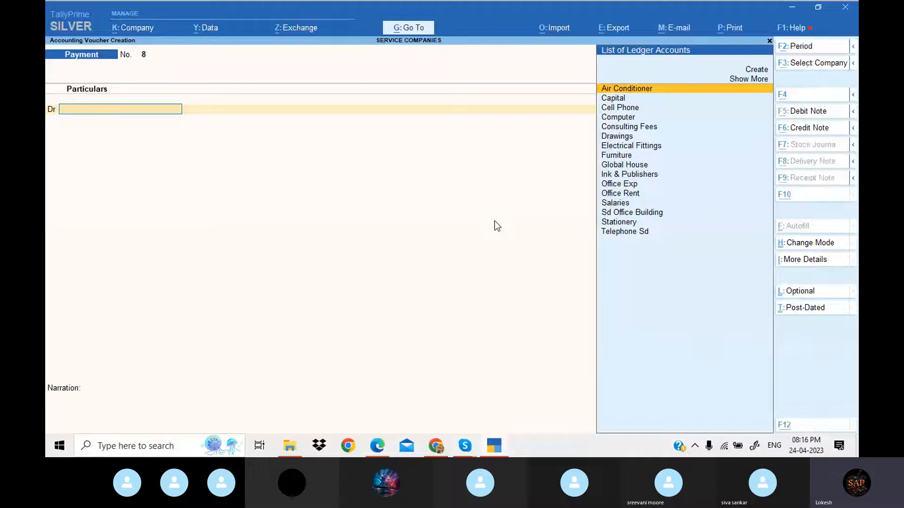
key("alt+c")
key("BackSpace")
type("T")
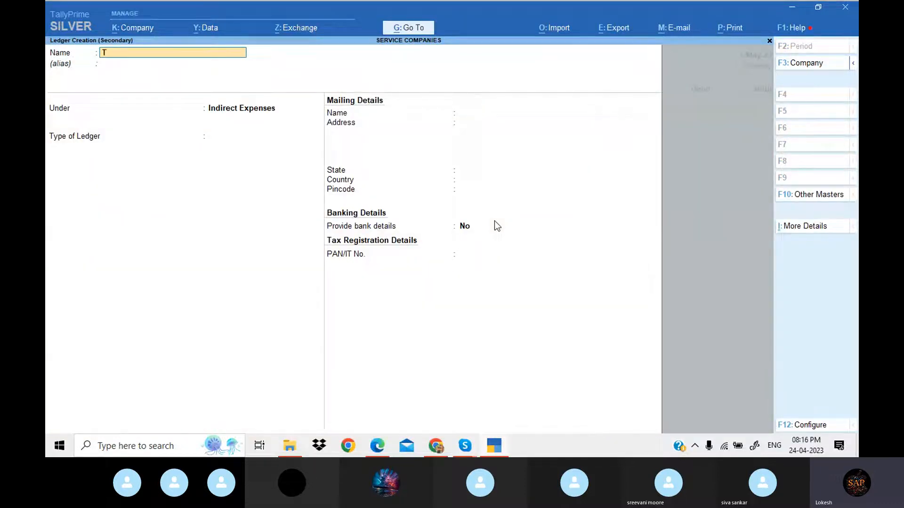
type("elep")
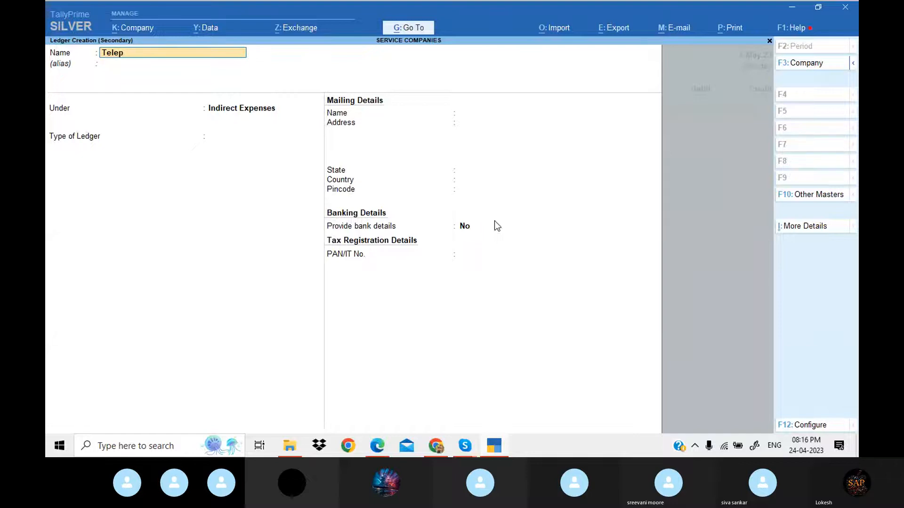
type("hone B")
type("l")
key("Return")
key("Return")
key("Return")
key("ctrl+a")
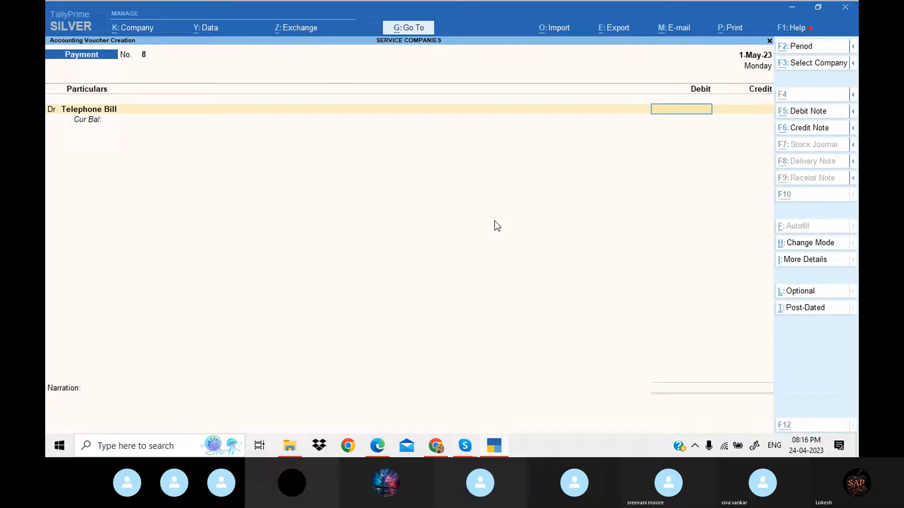
Debit Telephone Bill with 1,250 as given in entry 15 of the PDF
key("alt+Tab")
key("alt+Tab")
type("1,250")
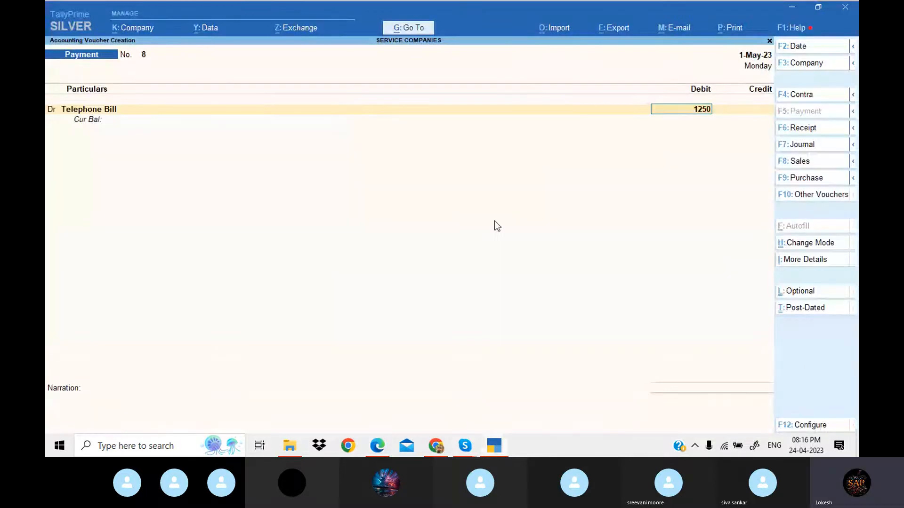
key("Return")
Add a second debit line and create a Conveyance Bill ledger under Indirect Expenses for it
type("d")
key("Return")
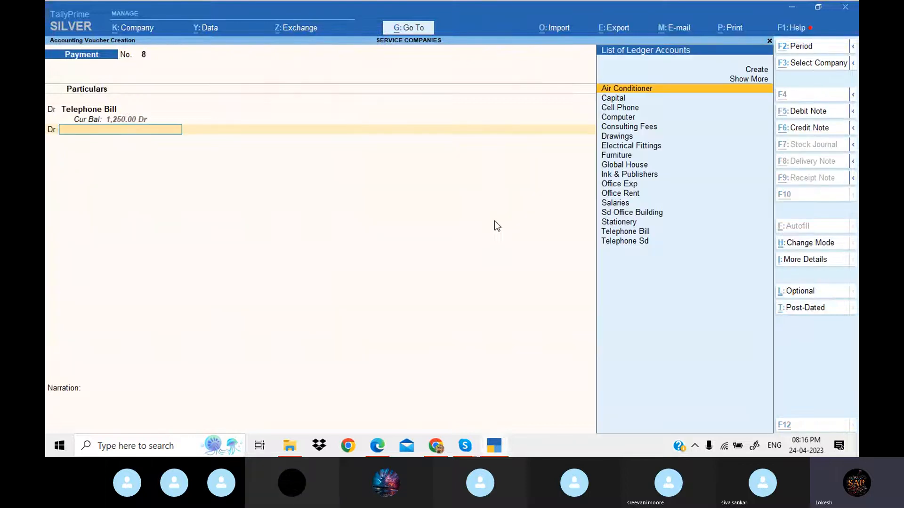
key("alt+c")
type("Conv")
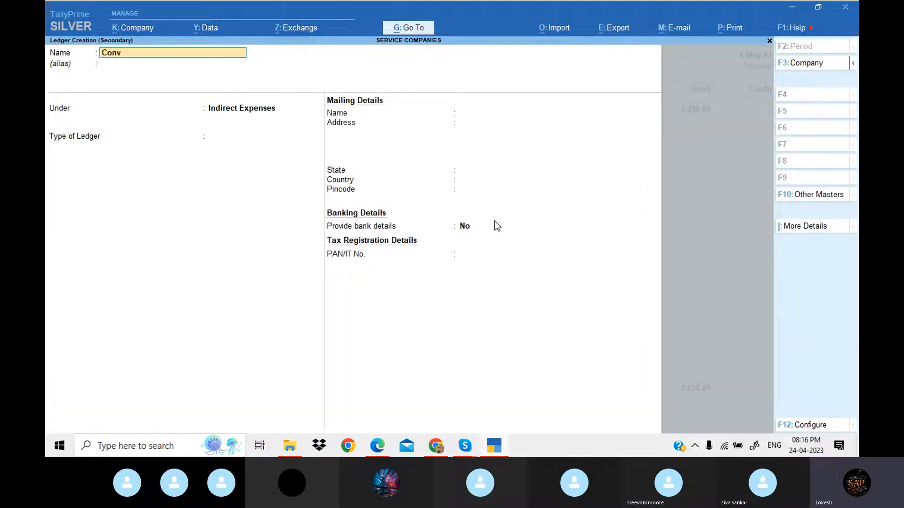
type("eyance bil")
key("Return")
key("Return")
key("Return")
key("Return")
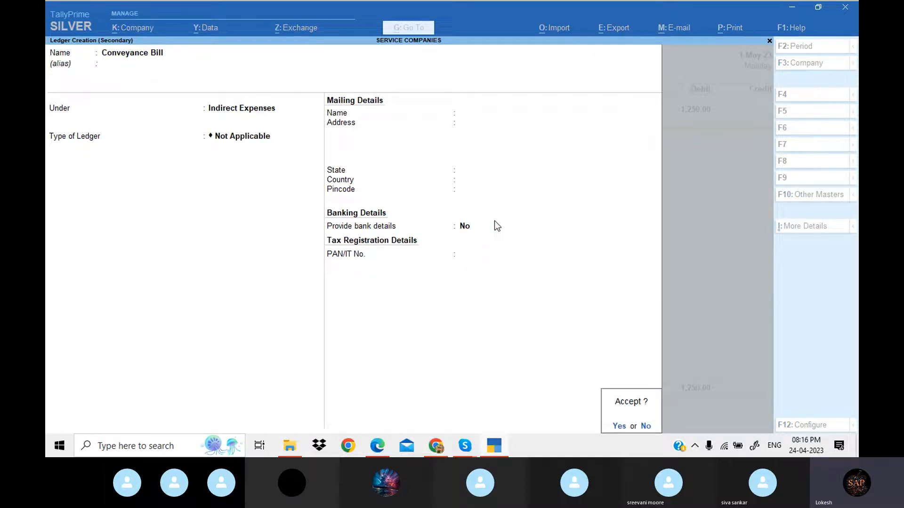
key("Return")
Debit Conveyance Bill with 650, checking the amount in entry 15 of the PDF
key("alt+Tab")
key("alt+Tab")
type("65")
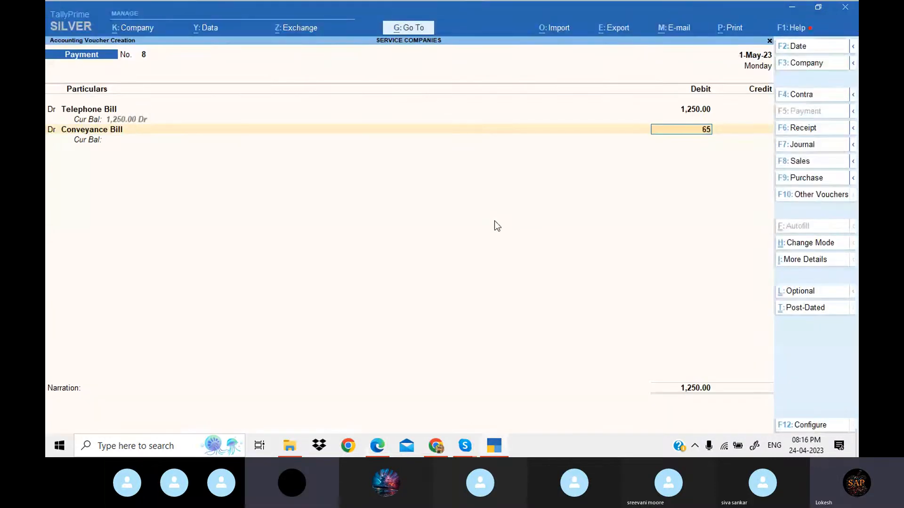
type("0")
key("Return")
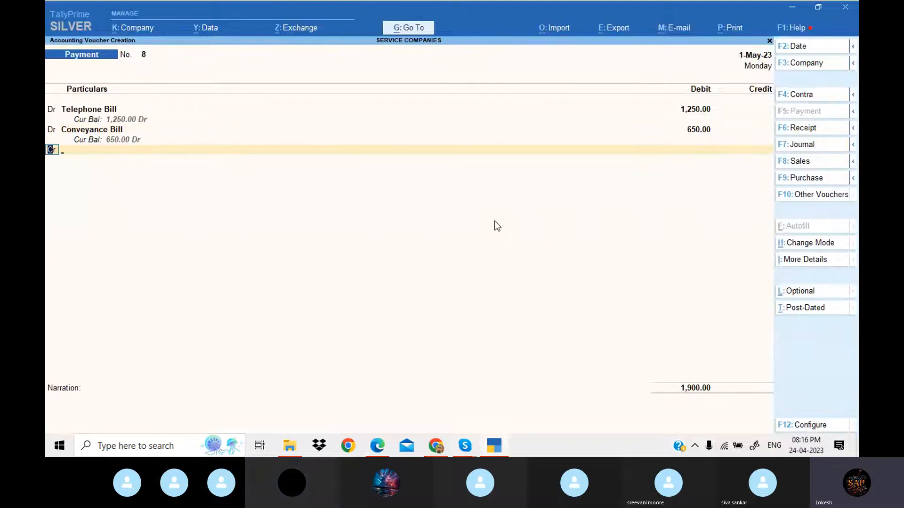
Credit Cash with 1,900, leave the narration blank, and accept the payment voucher
key("Return")
key("Down")
key("Down")
key("Return")
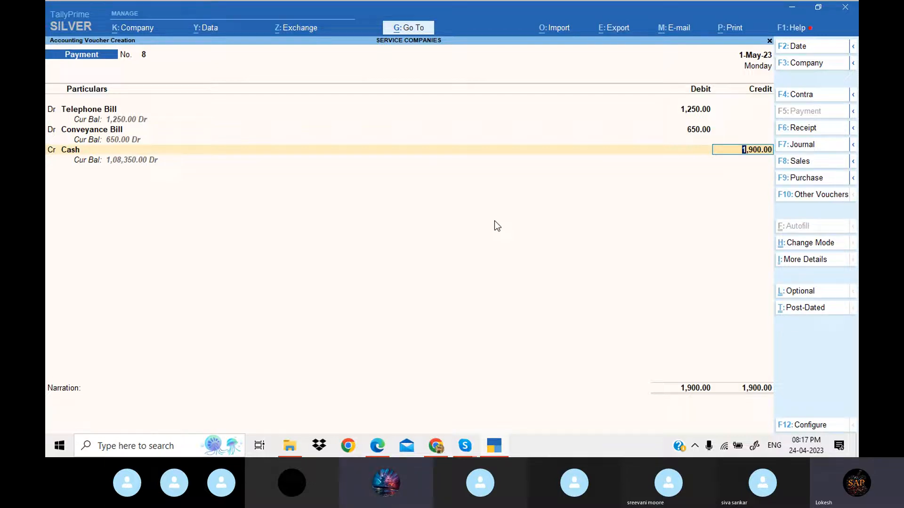
key("Return")
key("Return")
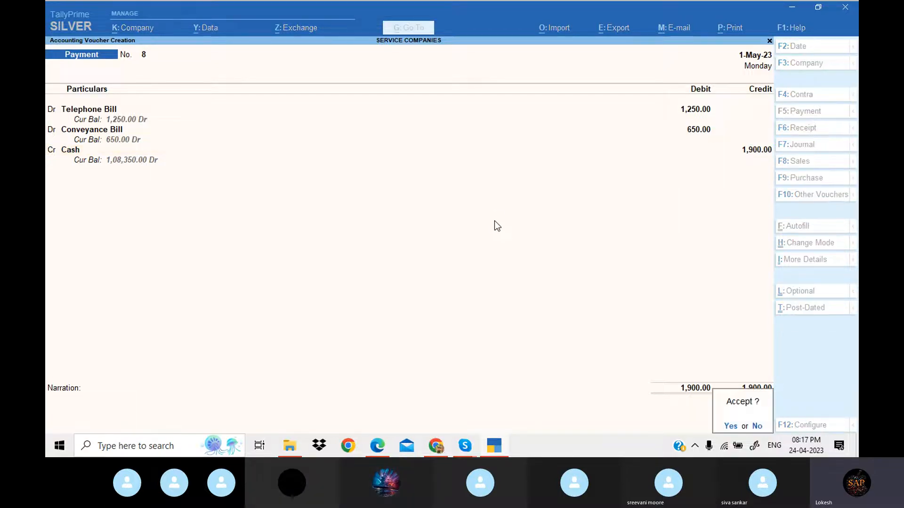
key("Return")
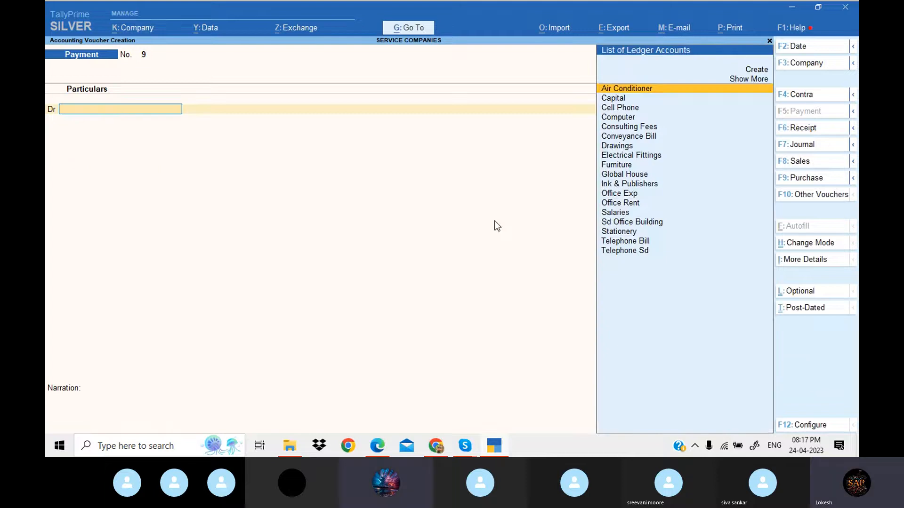
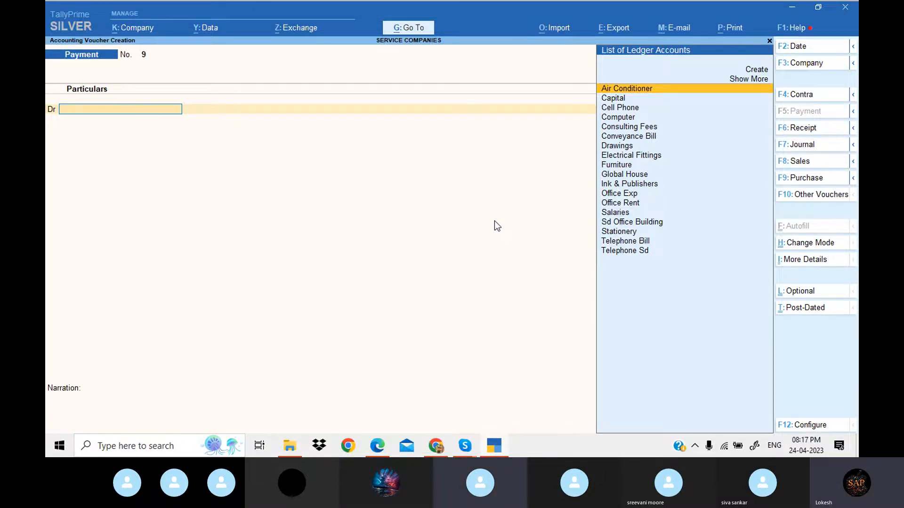
Consult PDF entry 16 and debit Global House with 12,500 in the new payment voucher
key("alt+Tab")
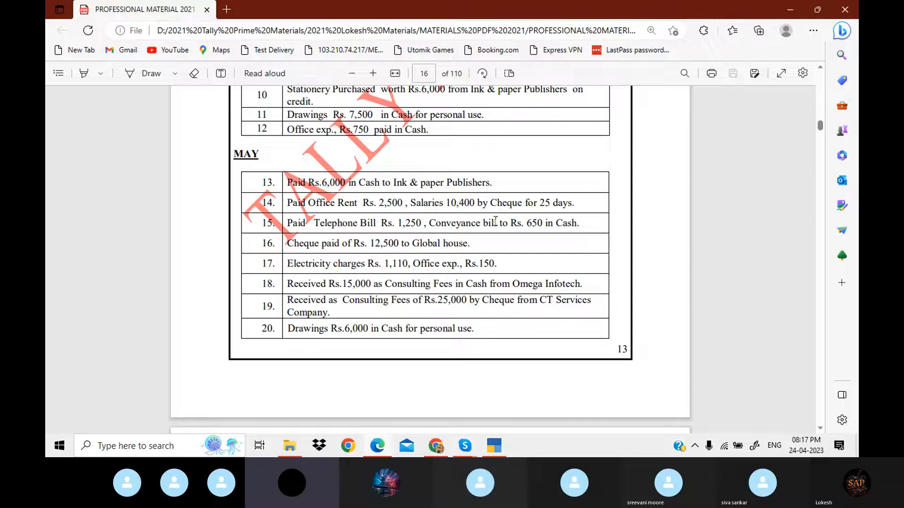
key("alt+Tab")
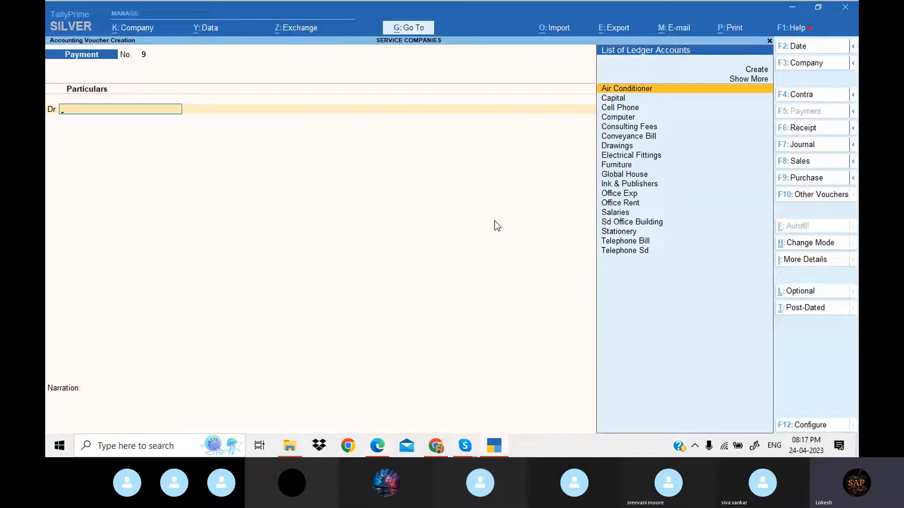
type("gl")
key("Return")
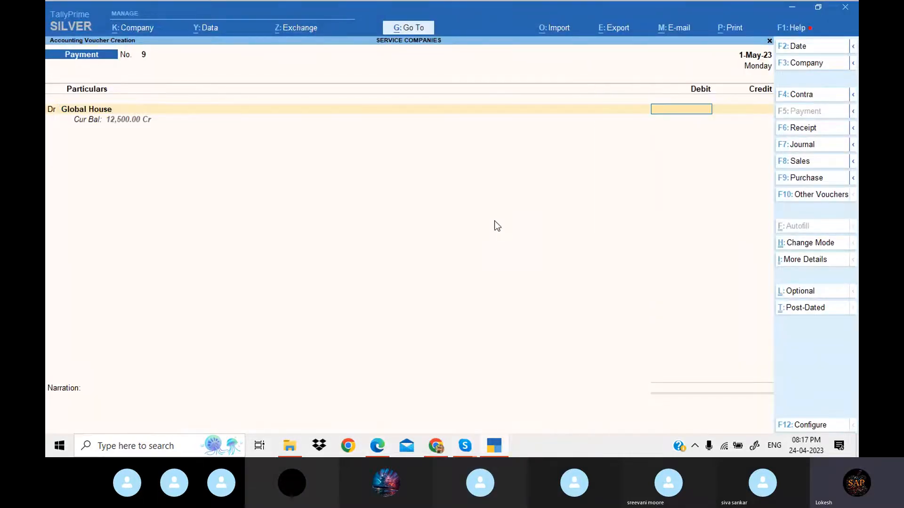
type("12500")
key("Return")
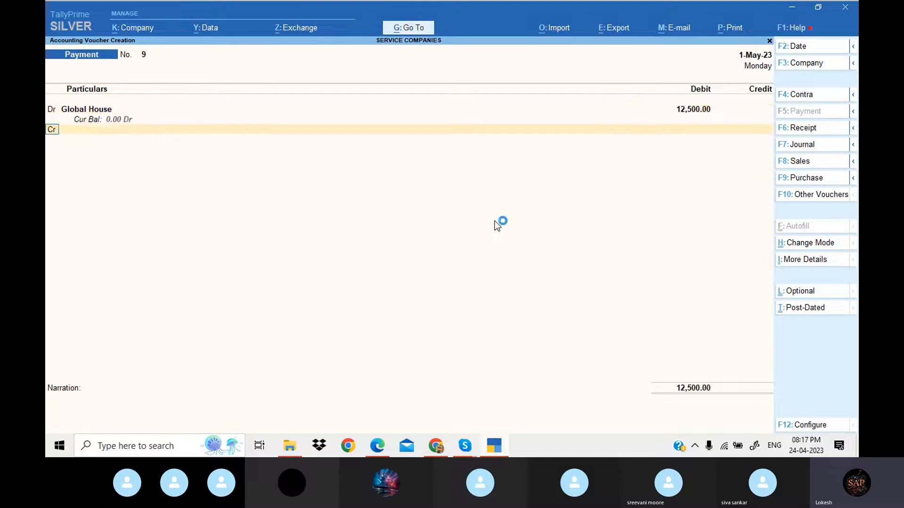
Check the payment mode in PDF entry 16, credit Hdfc Bank with 12,500, and accept the payment voucher without a narration
key("alt+Tab")
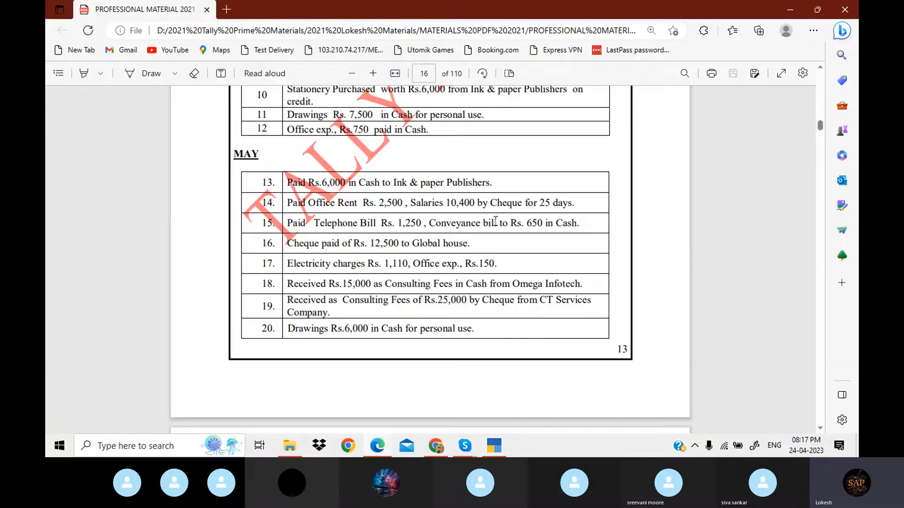
key("alt+Tab")
type("H")
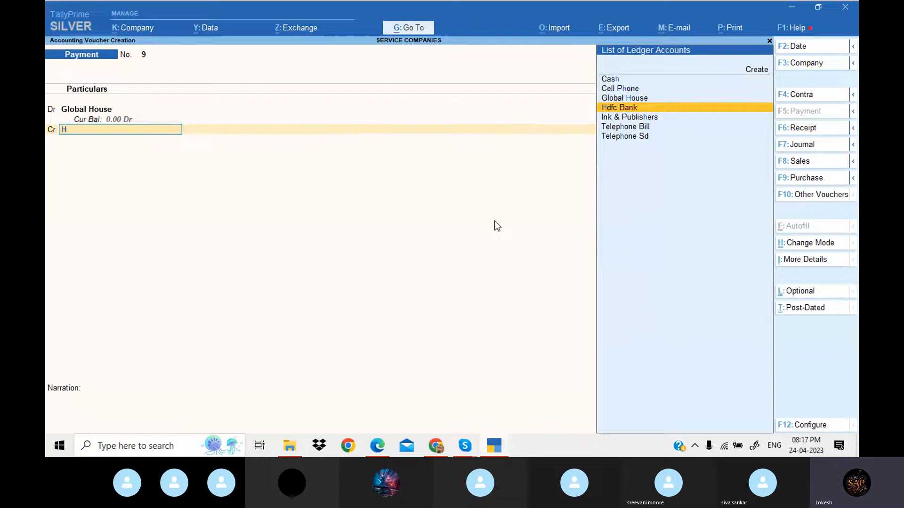
key("Return")
key("Return")
key("Return")
key("Return")
key("Return")
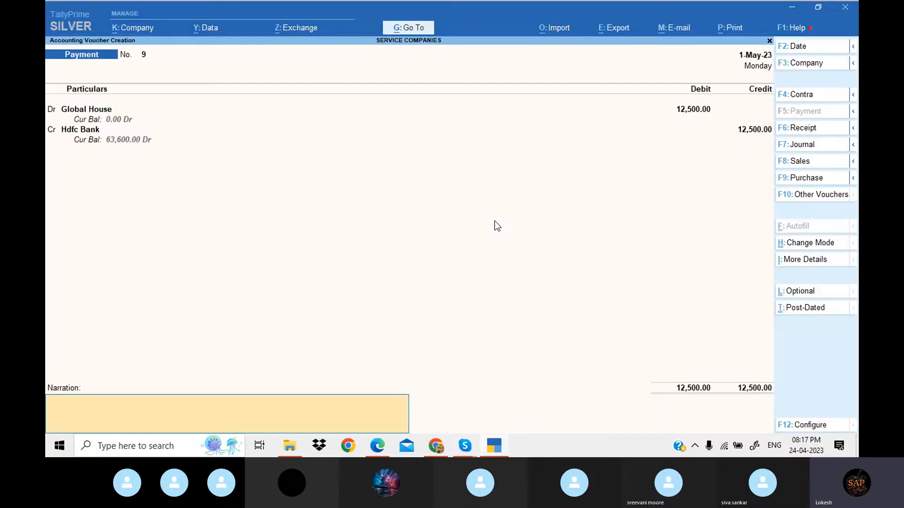
key("Return")
key("Return")
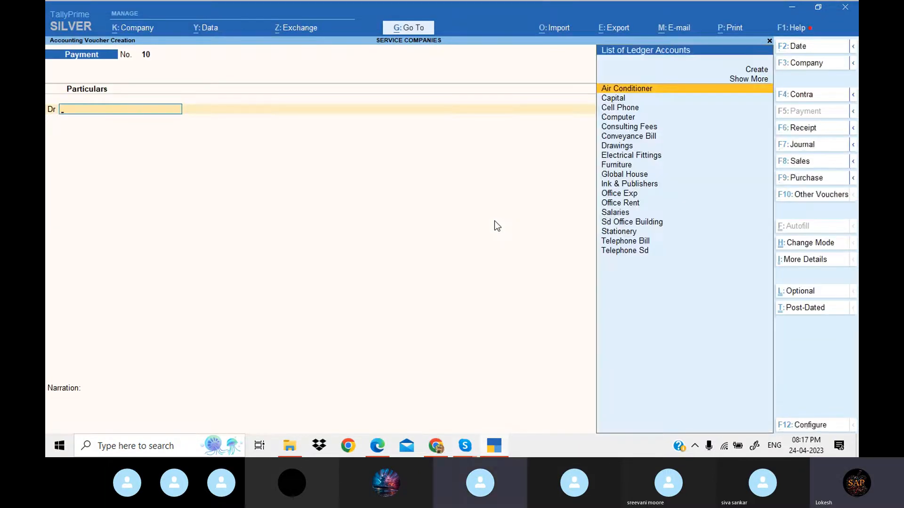
Consult PDF entry 17 and create an Electricity Charges ledger under Indirect Expenses for the new payment voucher
key("alt+Tab")
key("alt+Tab")
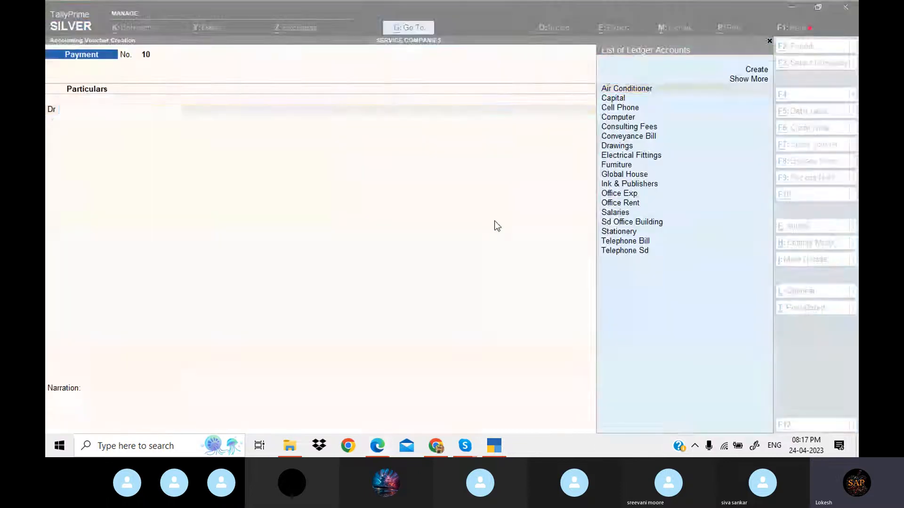
key("alt+c")
type("E")
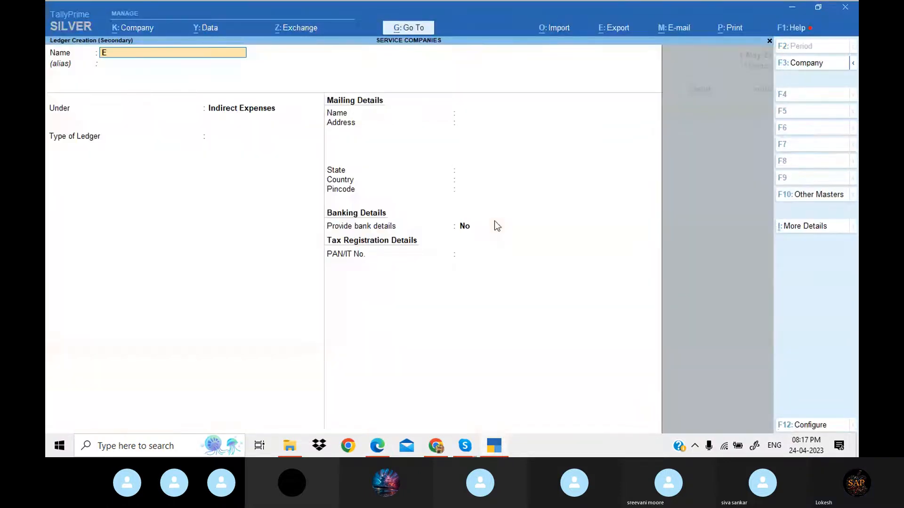
type("lectti")
key("BackSpace")
type("ricity")
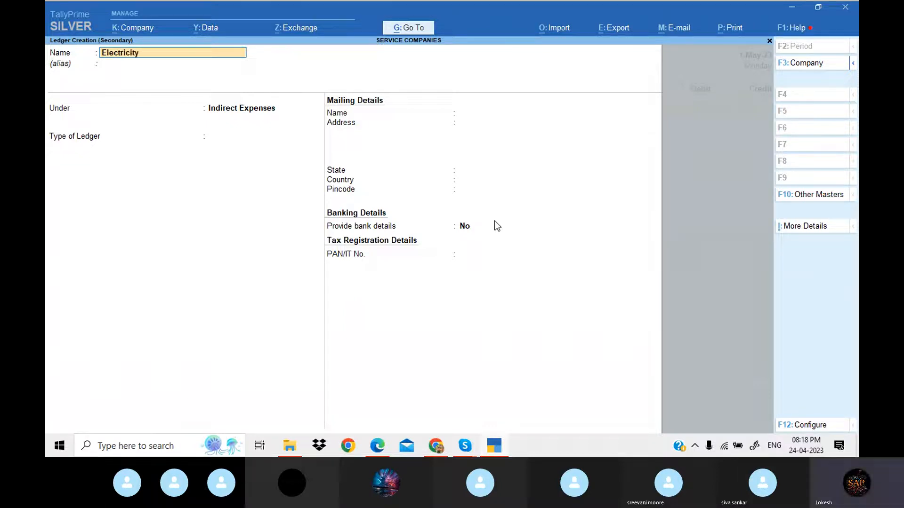
type(" charges")
key("Return")
key("Return")
key("Return")
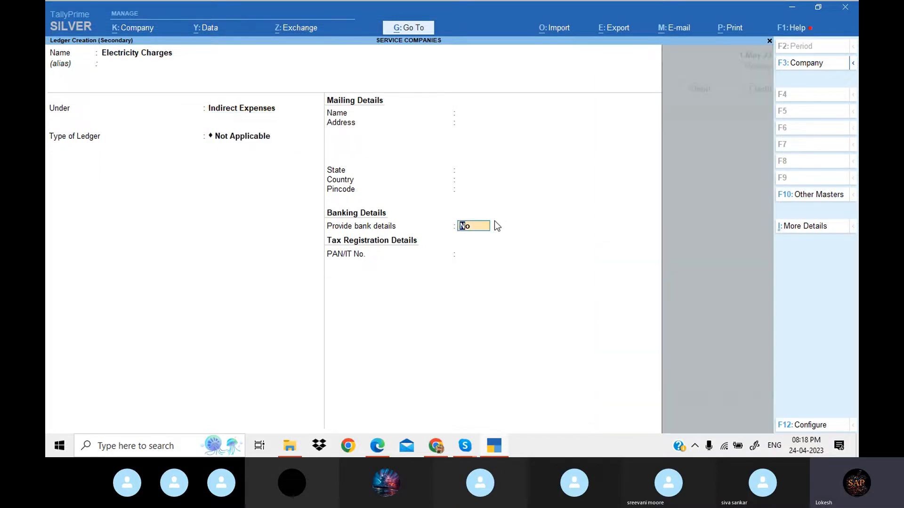
key("ctrl+a")
Debit Electricity Charges with 1,110 as given in entry 17 of the PDF
key("alt+Tab")
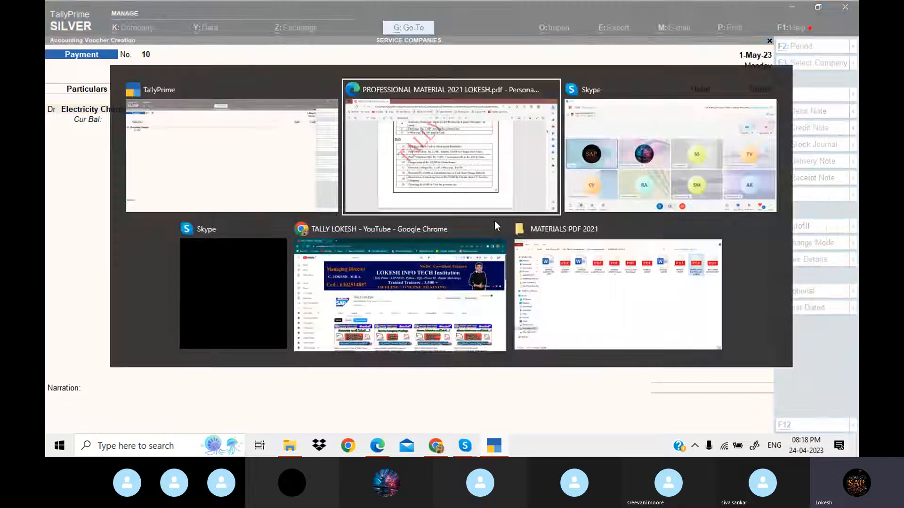
key("alt+Tab")
type("1110")
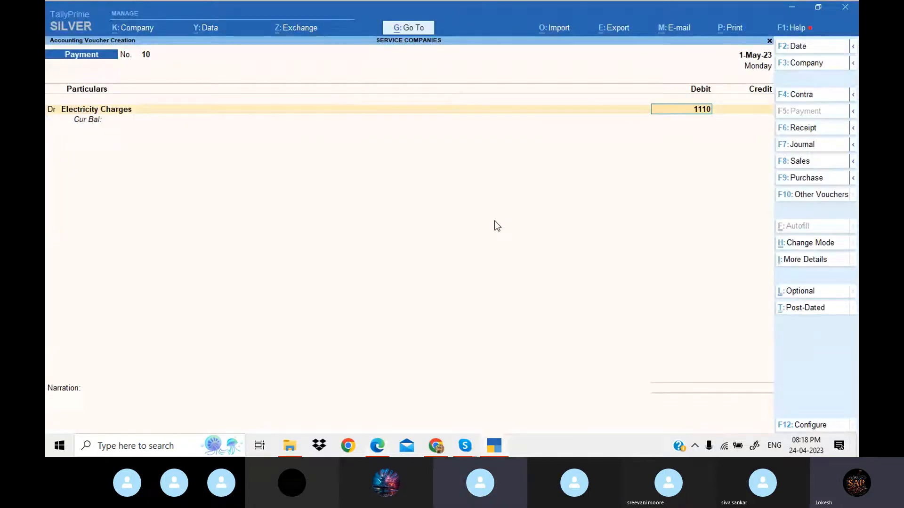
key("Return")
Add Office Exp as the second debit line with 150, consulting entry 17 of the PDF
type("d")
key("Return")
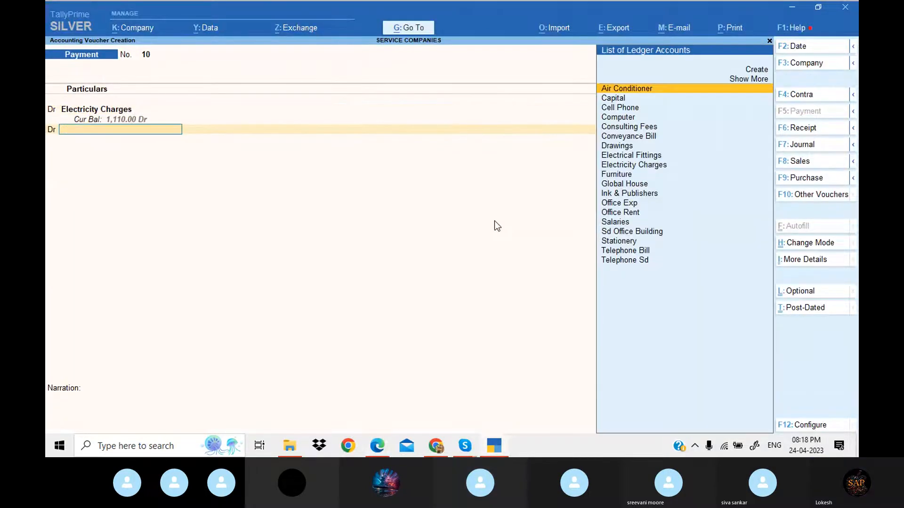
type("Of")
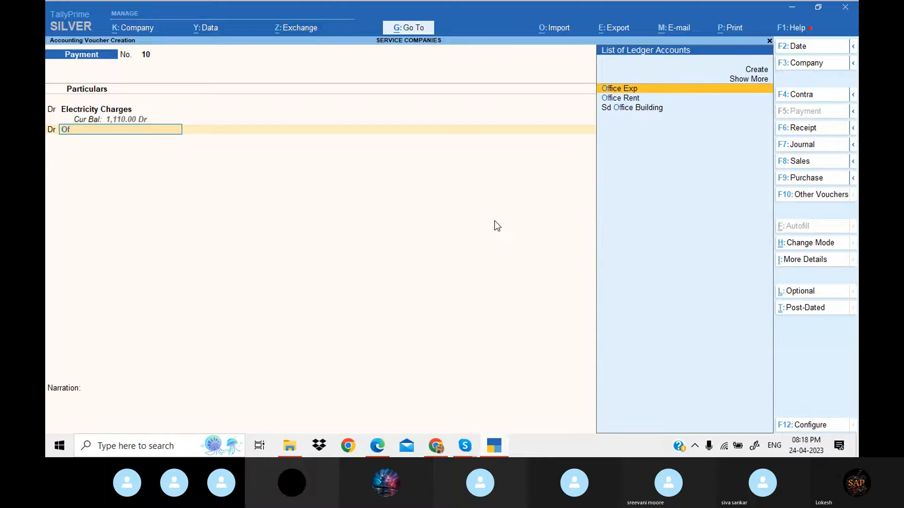
key("Return")
key("alt+Tab")
key("alt+Tab")
type("150")
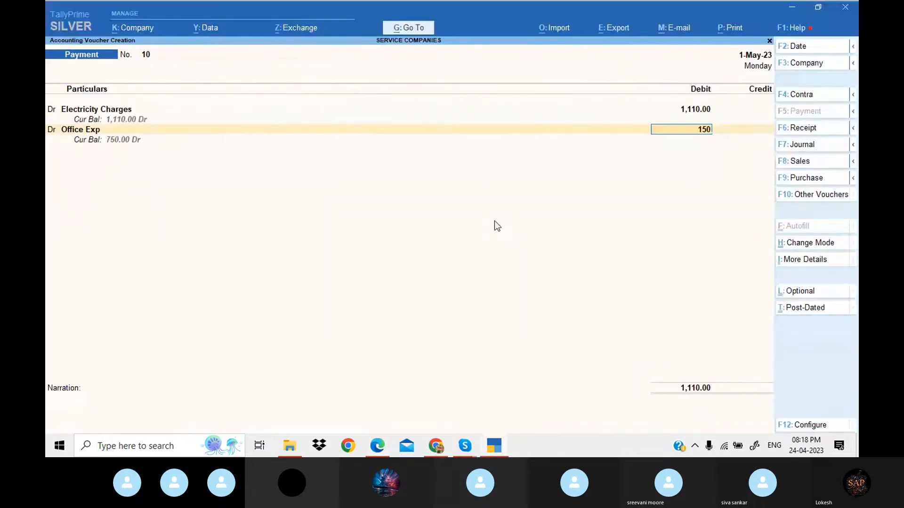
key("Return")
key("alt+Tab")
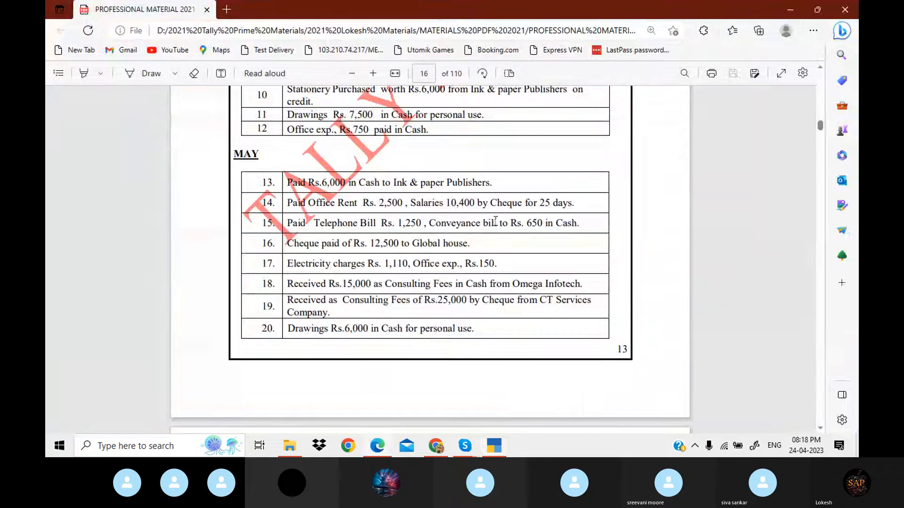
Switch to TallyPrime, credit Cash with 1,260.00 for the Electricity Charges and Office Exp payment, and save the voucher
key("alt+Tab")
key("Down")
key("Down")
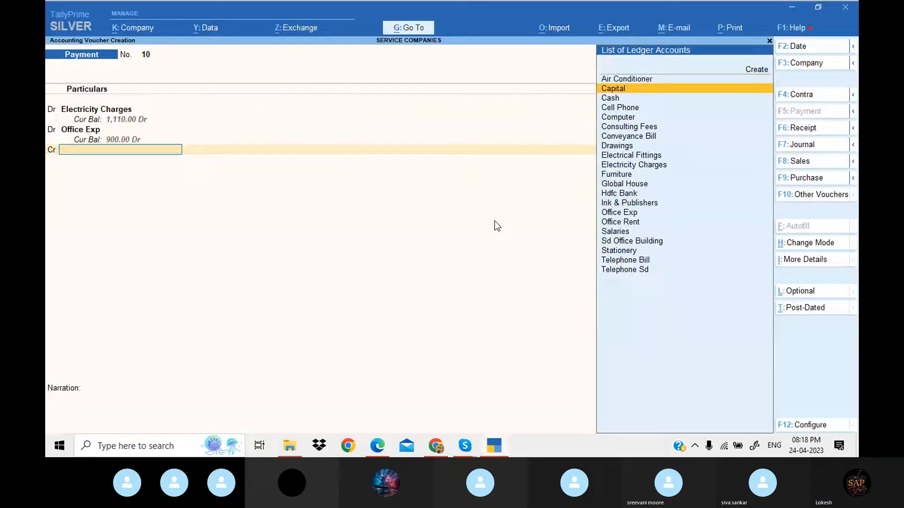
key("Return")
key("Return")
key("Return")
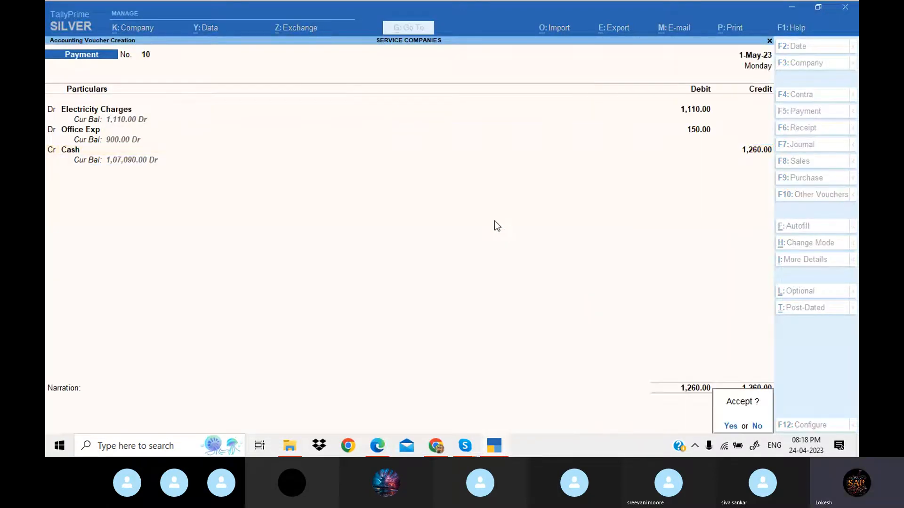
key("Return")
Check transaction 18 in the PDF and start a receipt voucher in TallyPrime crediting Consulting Fees with 15,000
key("alt+Tab")
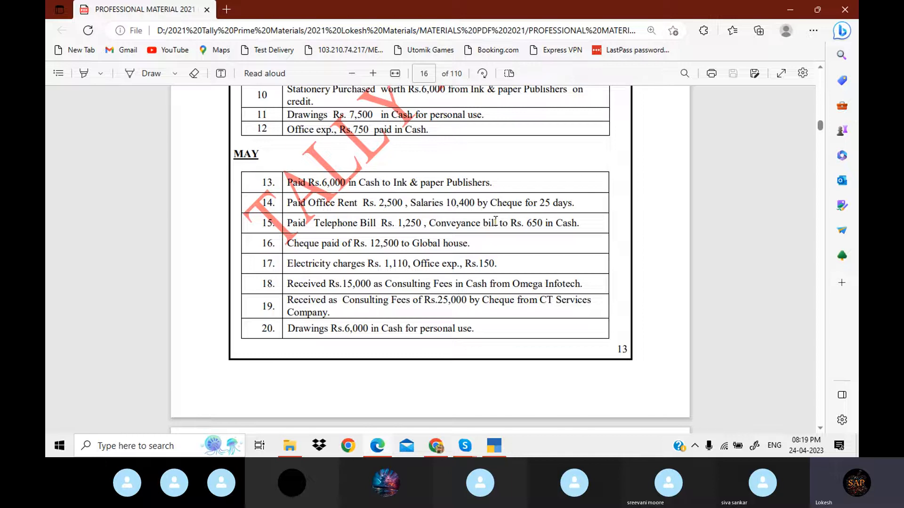
key("alt+Tab")
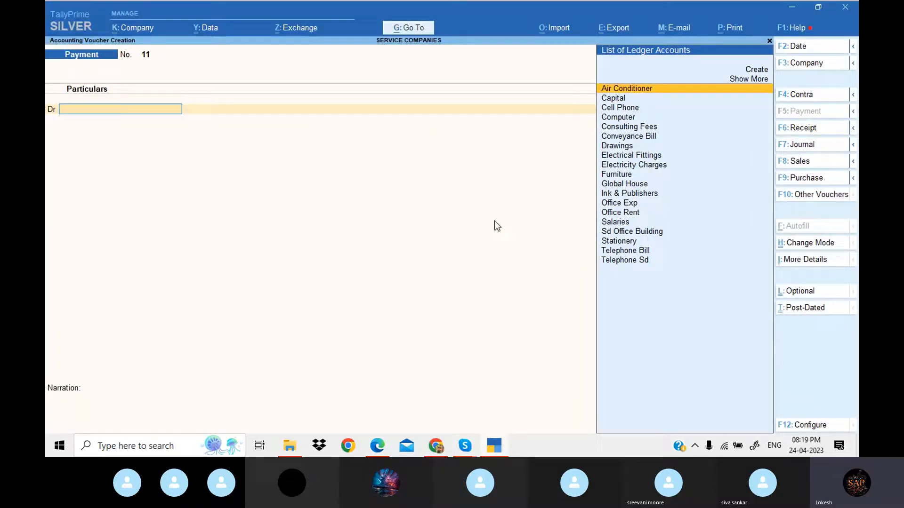
left_click(810, 128)
type("con")
key("Down")
key("Return")
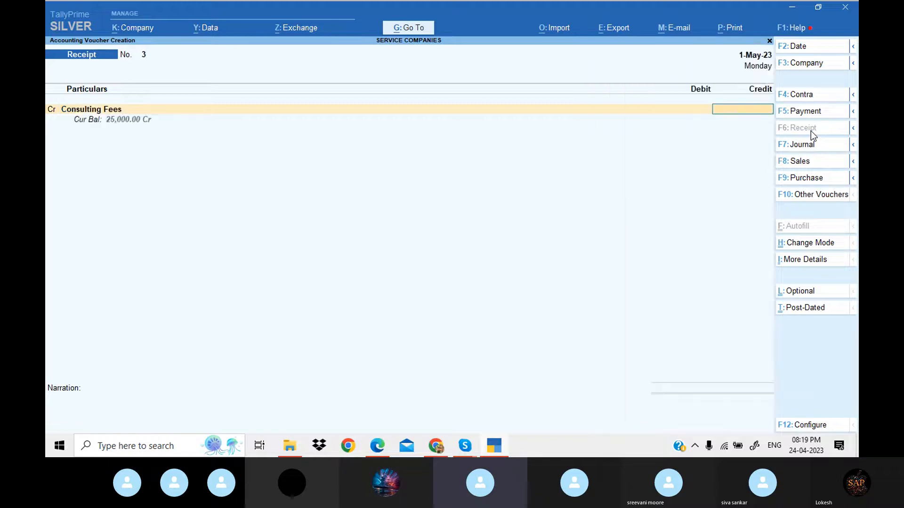
key("alt+Tab")
key("alt+Tab")
type("1")
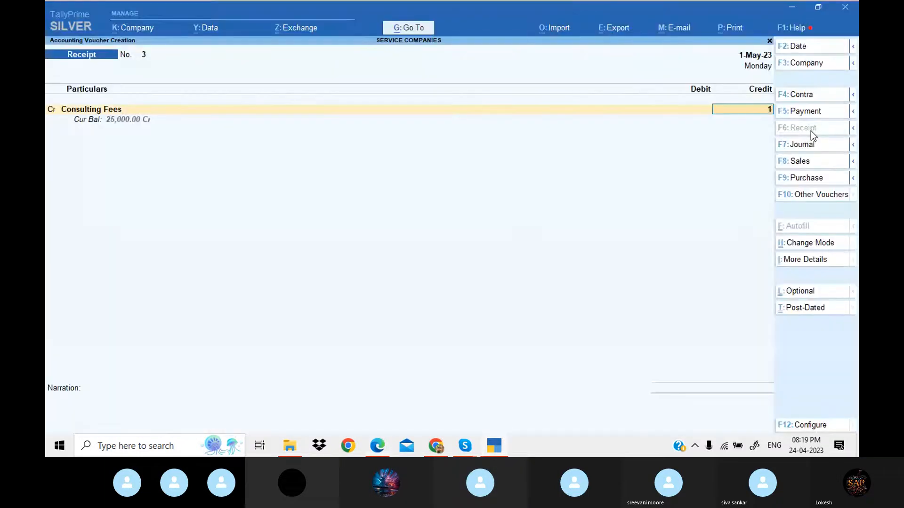
type("5000")
key("Return")
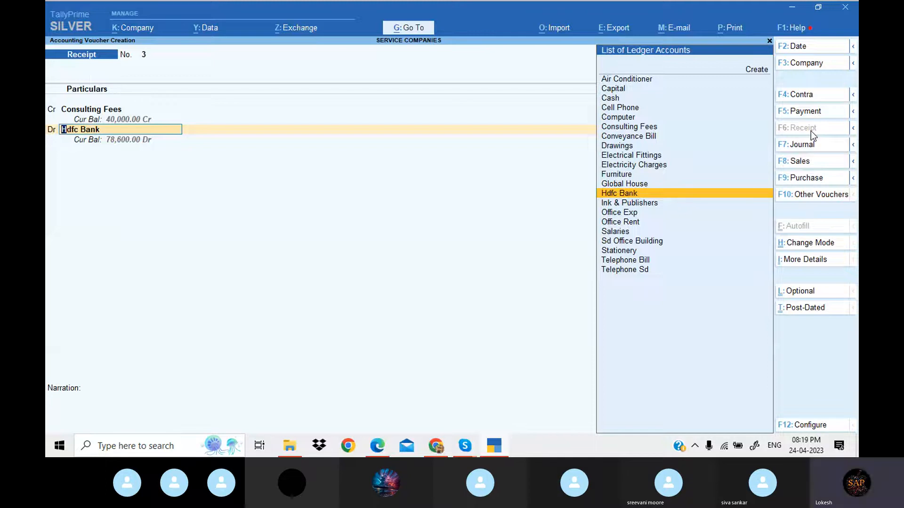
Debit Cash with 15,000 in the Consulting Fees receipt and save the voucher without a narration
key("alt+Tab")
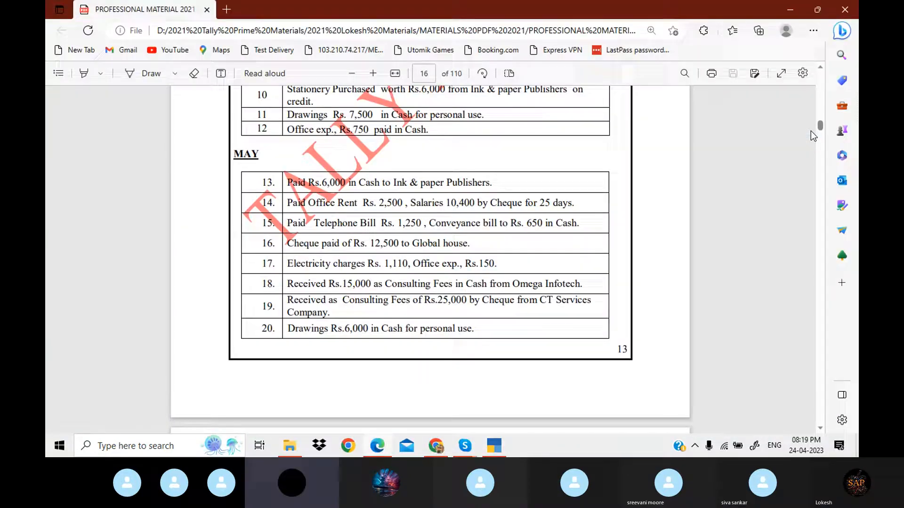
key("alt+Tab")
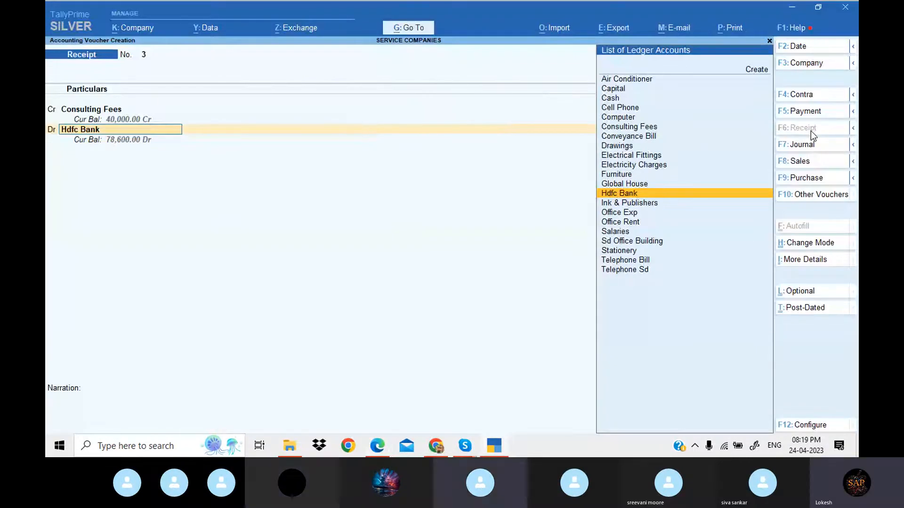
type("cash")
key("Return")
key("Return")
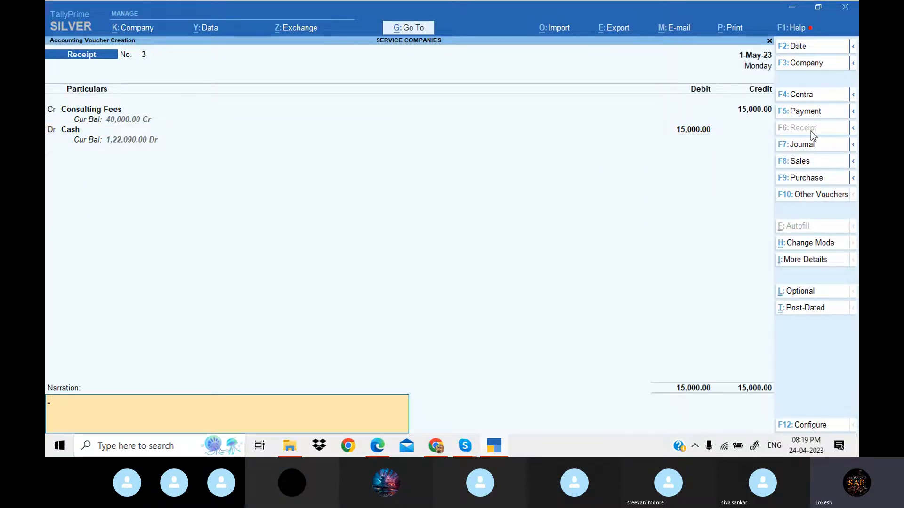
key("Return")
key("Return")
Check transaction 19 in the PDF and credit Consulting Fees with 25,000 in a new TallyPrime receipt voucher
key("alt+Tab")
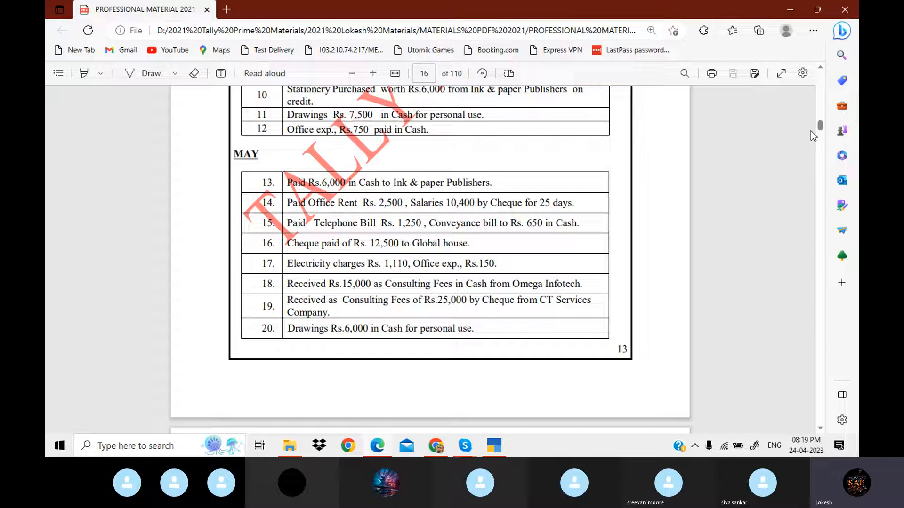
key("alt+Tab")
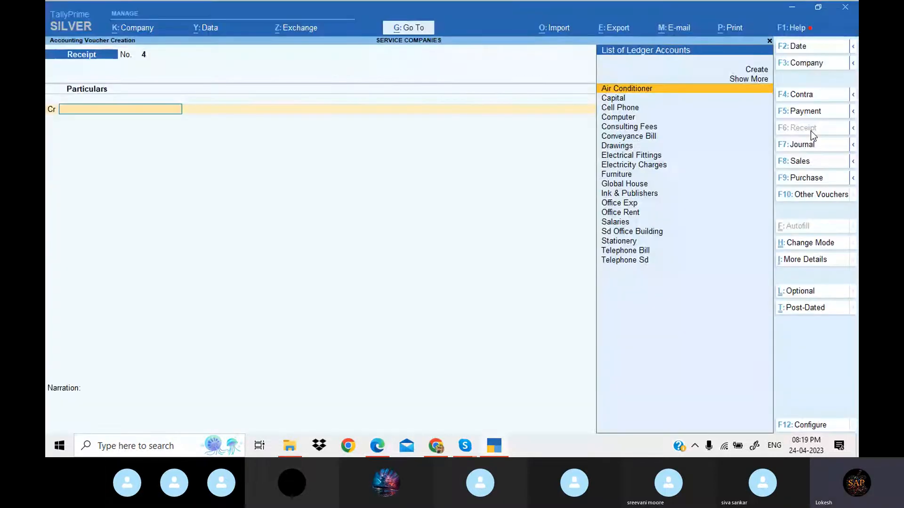
type("Con")
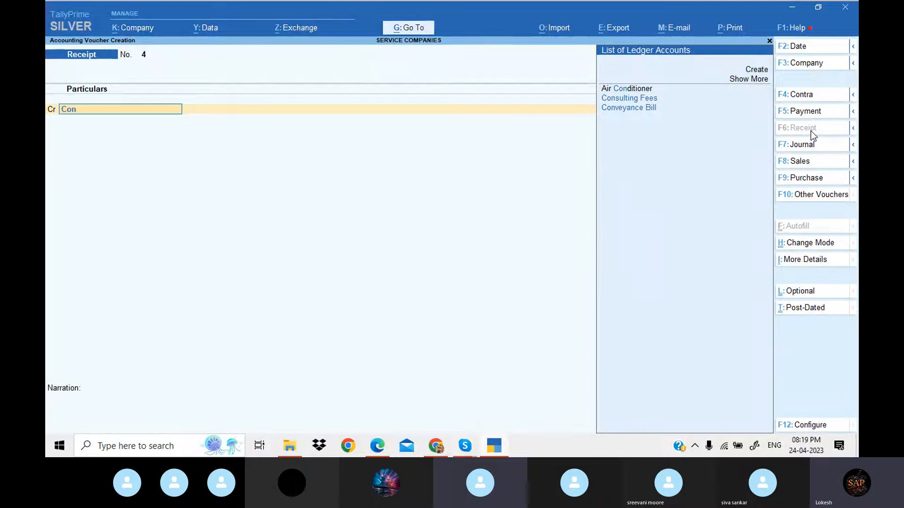
key("Return")
key("alt+Tab")
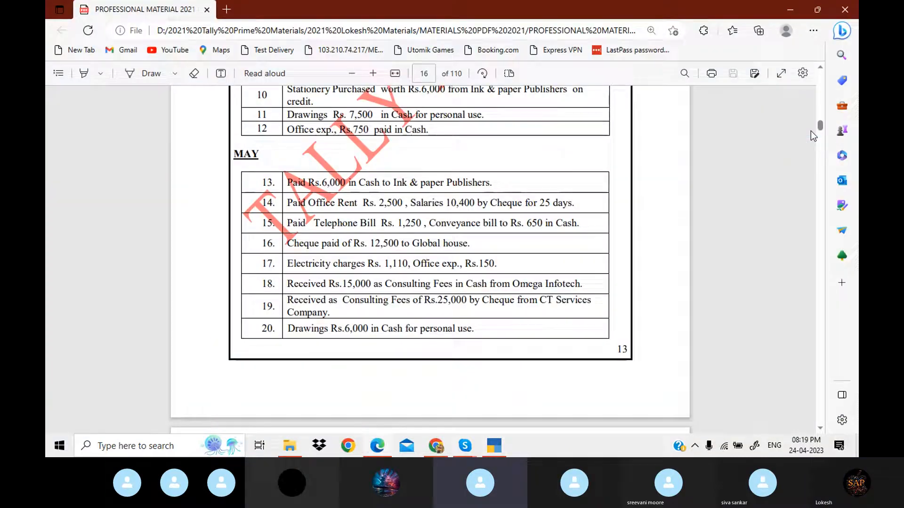
key("alt+Tab")
type("25000")
key("Return")
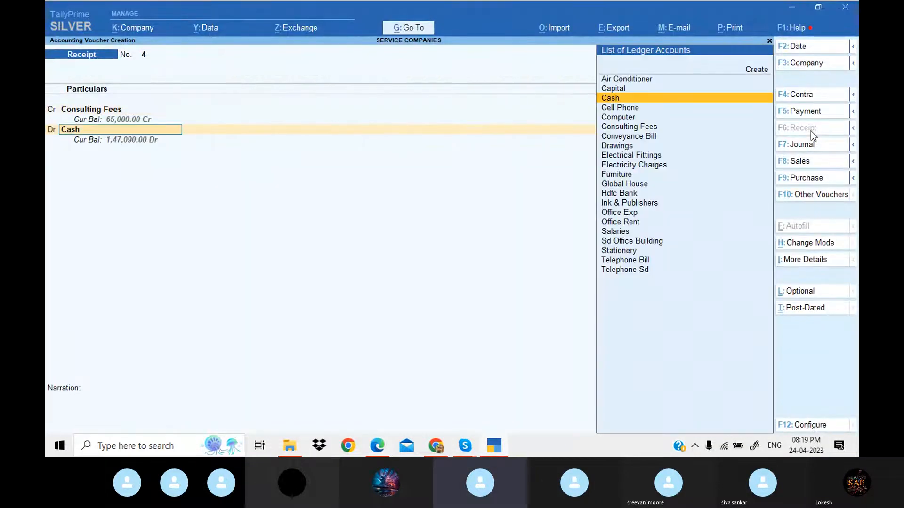
Debit Hdfc Bank with 25,000 as a Cheque/DD dated 1-May-23, leaving the instrument number and bank blank, and save the receipt
key("alt+Tab")
key("alt+Tab")
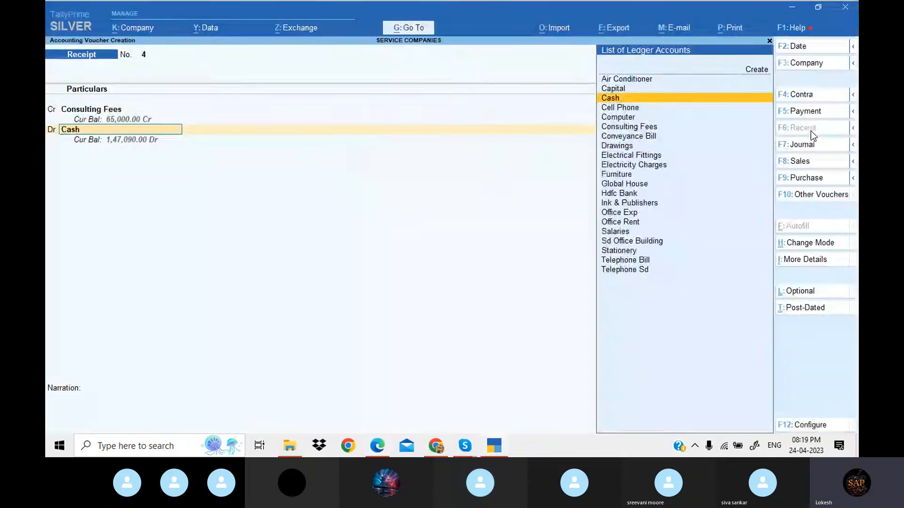
type("H")
key("Return")
key("Return")
key("Return")
key("Return")
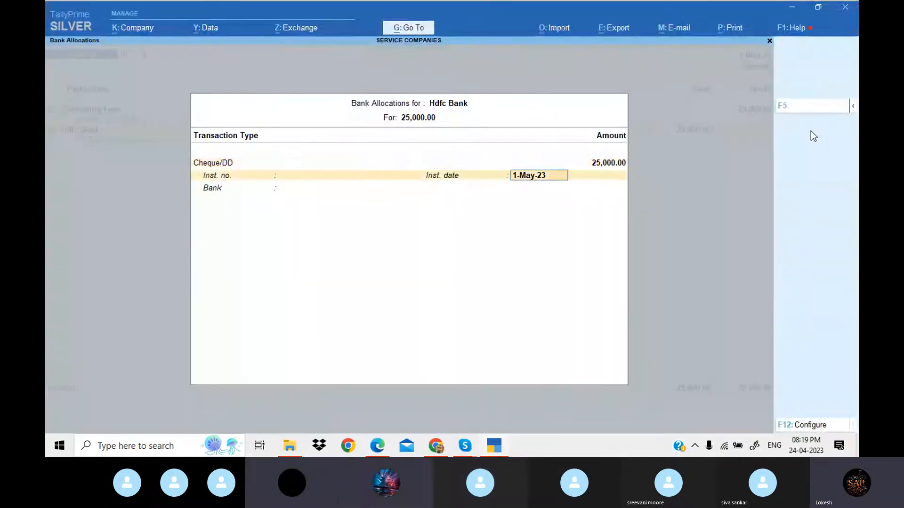
key("Return")
key("Return")
key("Return")
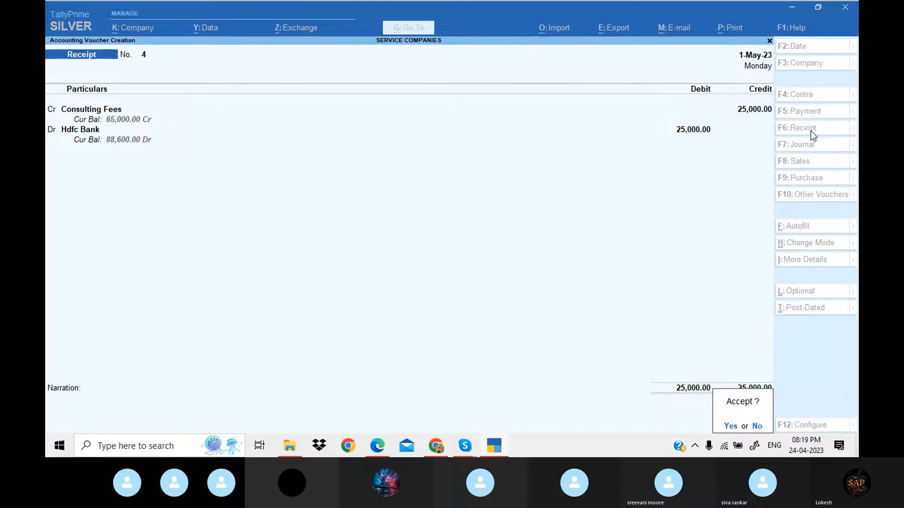
key("Return")
Check transaction 20 in the PDF and debit Drawings with 6,000 in a new TallyPrime payment voucher
key("alt+Tab")
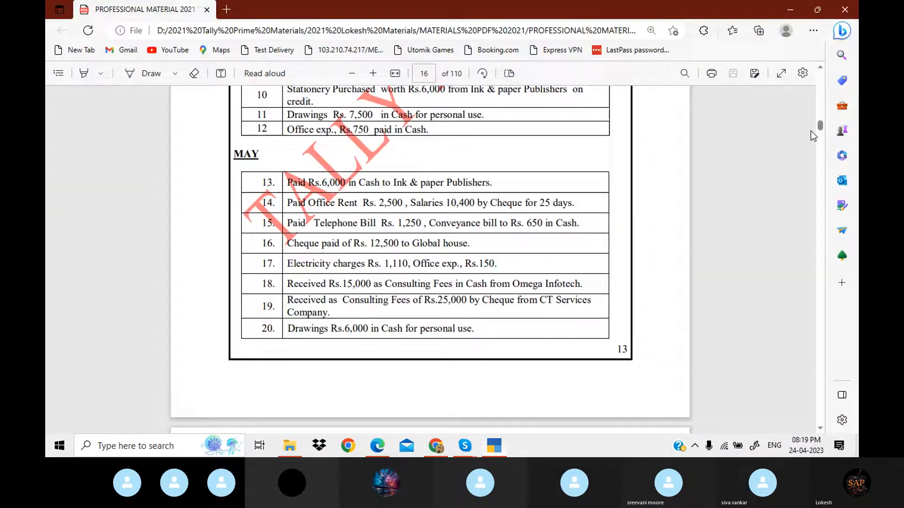
key("alt+Tab")
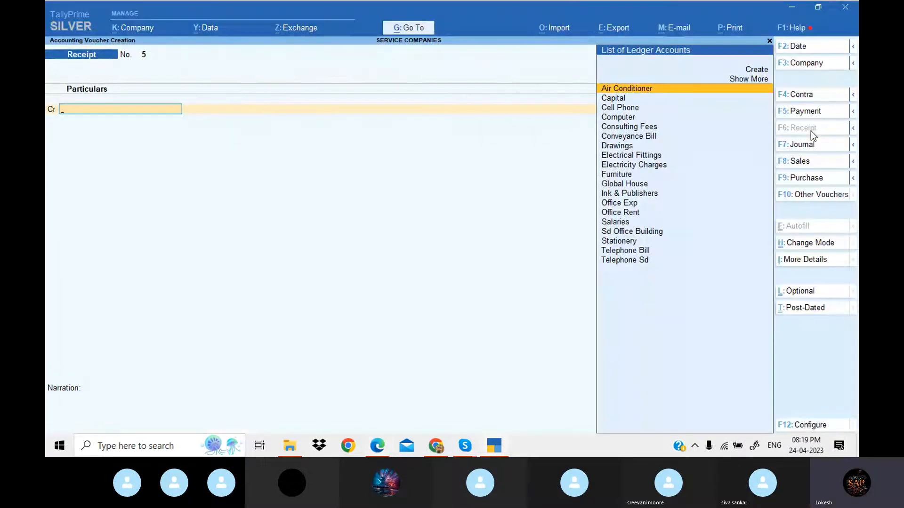
left_click(810, 112)
type("Dr")
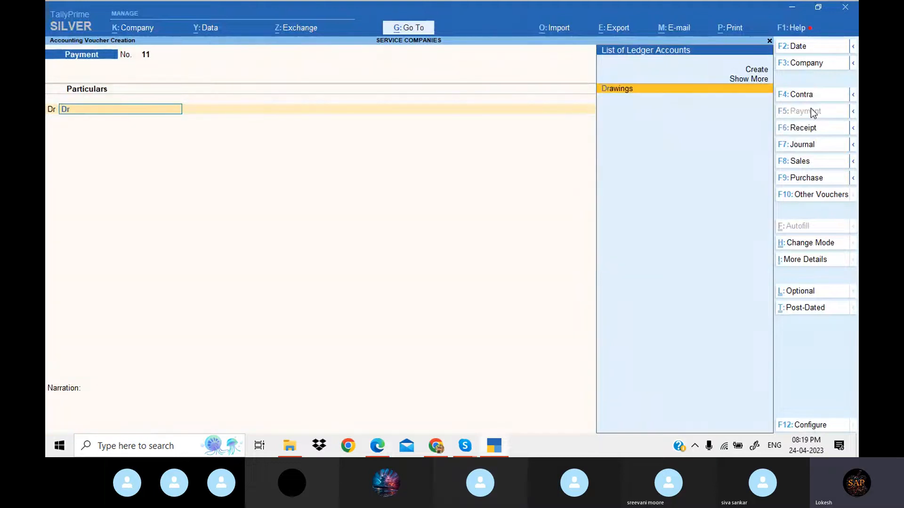
key("Return")
key("alt+Tab")
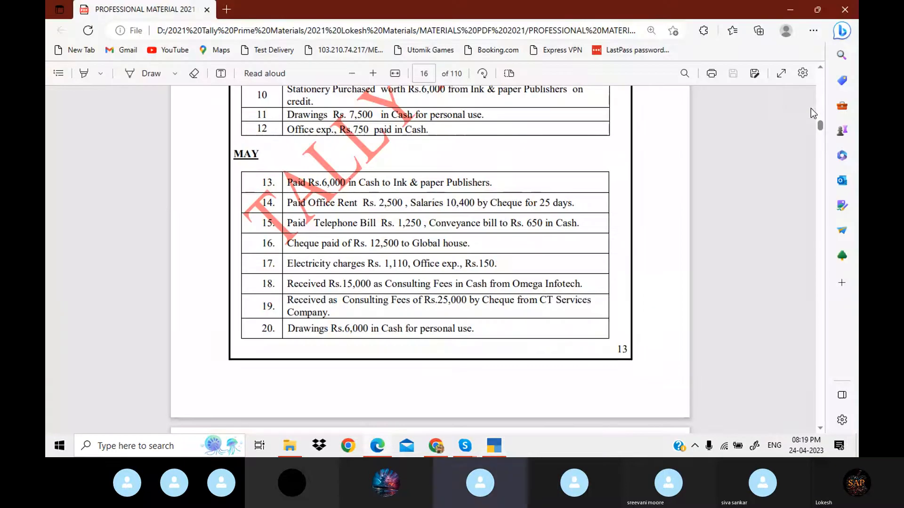
key("alt+Tab")
type("6000")
key("Return")
Credit Cash with 6,000 in the Drawings payment and save the voucher without a narration
key("Return")
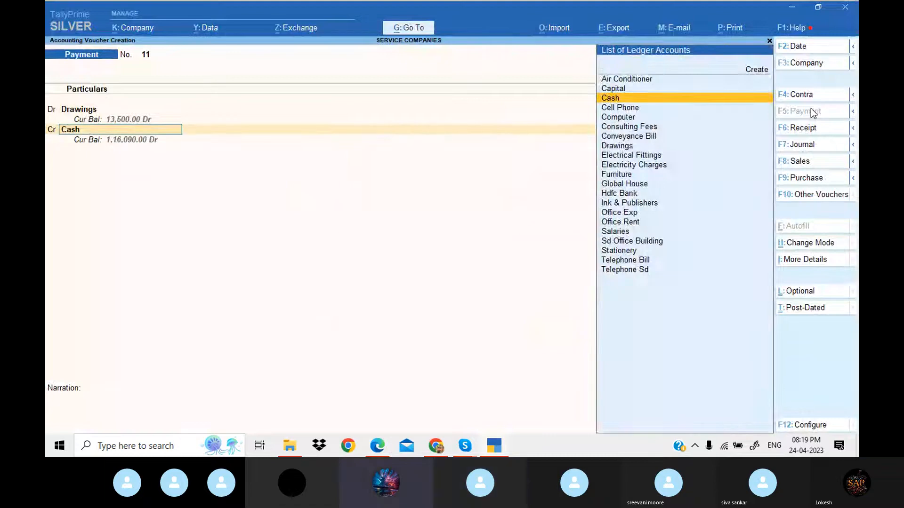
key("Return")
key("Return")
key("Return")
key("Return")
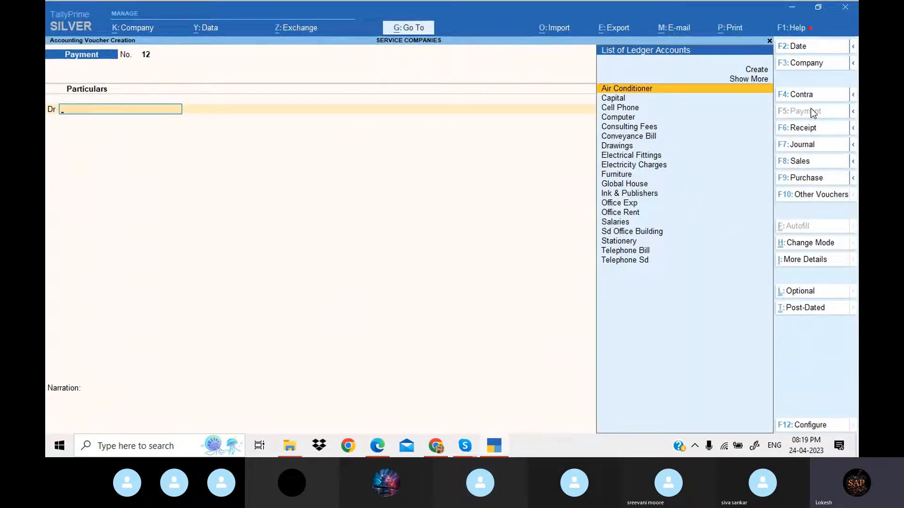
Leave voucher entry and open the Profit & Loss A/c in detailed view
key("Escape")
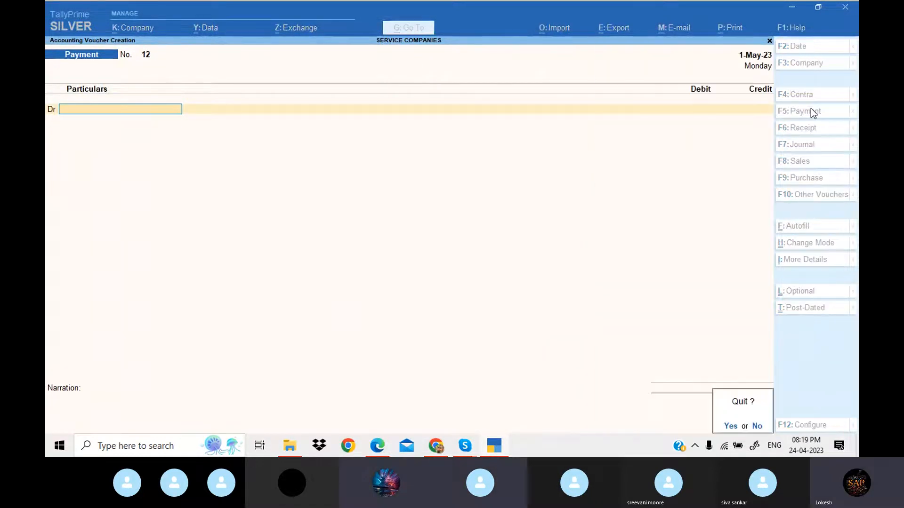
key("Escape")
key("Down")
key("Down")
key("Down")
key("Down")
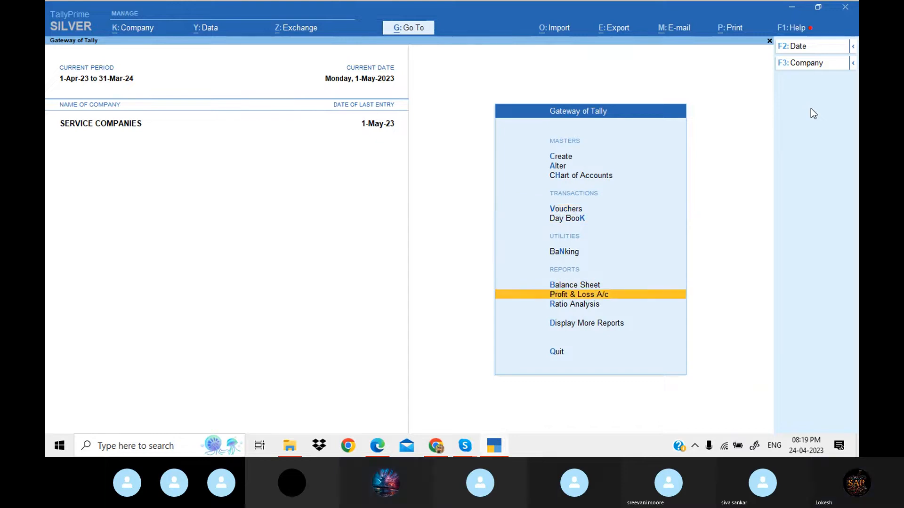
key("Return")
key("alt+F5")
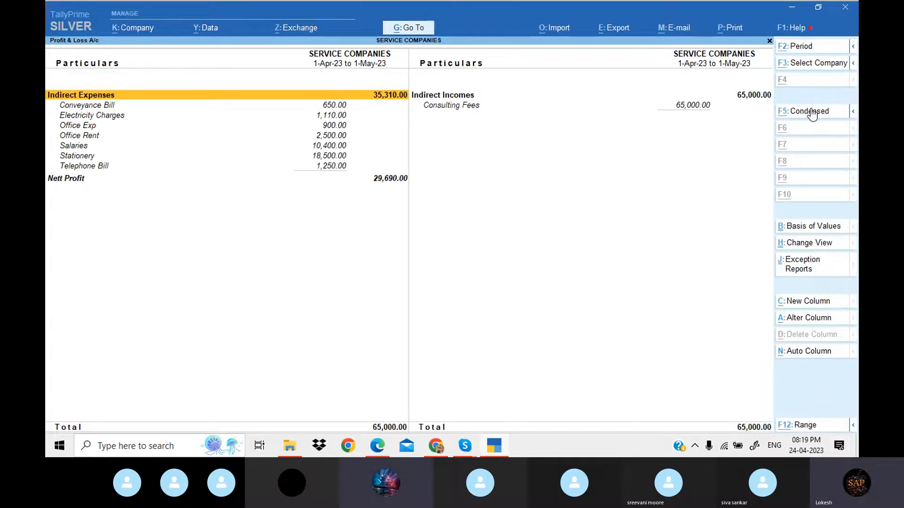
Examine the Profit & Loss A/c from Indirect Expenses down to Nett Profit
key("Down")
key("Down")
key("Down")
key("Down")
key("Down")
key("Down")
key("Down")
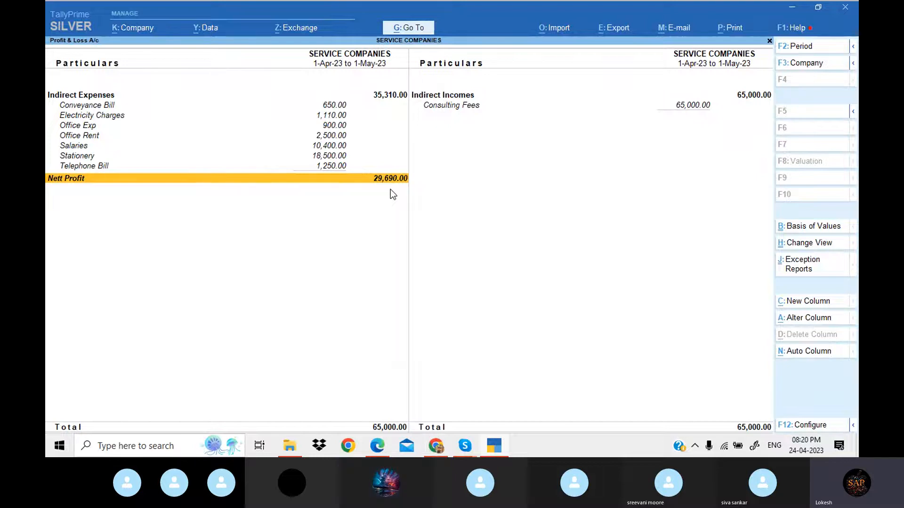
Close the Profit & Loss A/c and review the vouchers in the Day Book for 1-May-23
key("Escape")
key("Up")
key("Up")
key("Up")
key("Up")
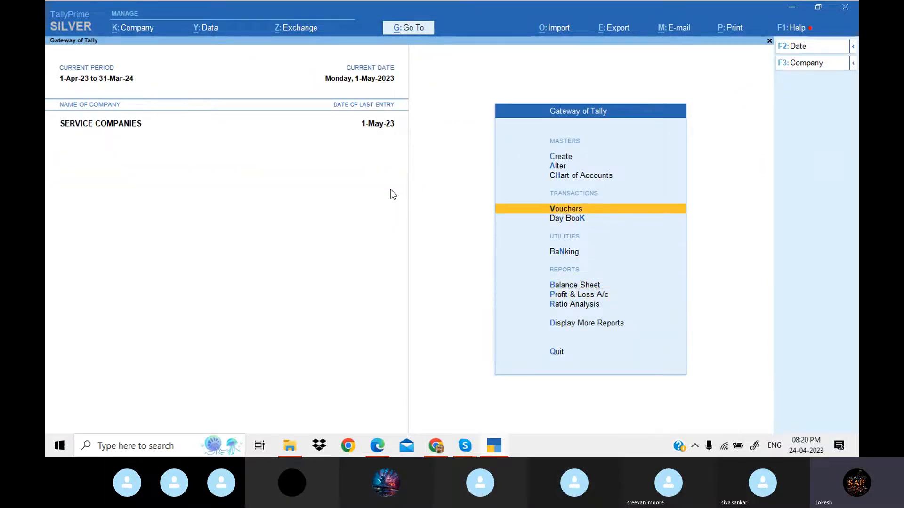
key("Down")
key("Return")
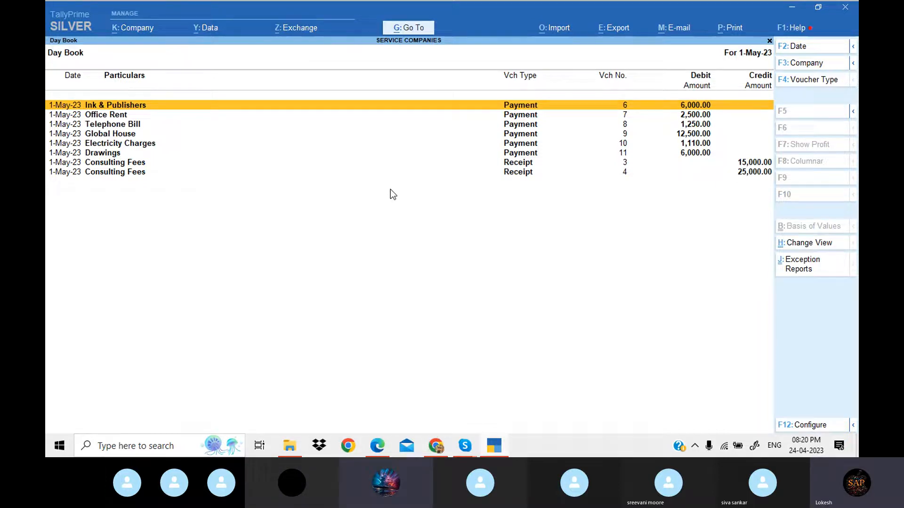
key("Escape")
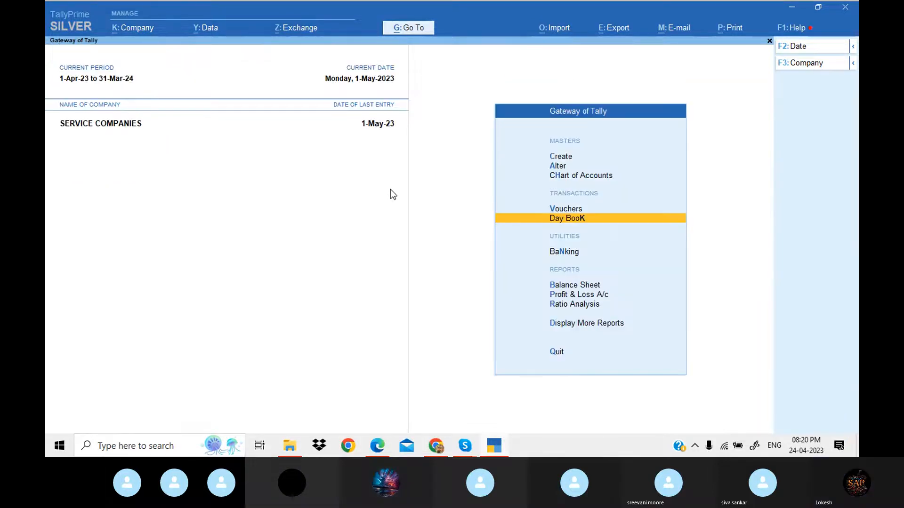
Switch to the PDF in Edge and find the April to May profit and loss answer table on page 22
left_click(384, 449)
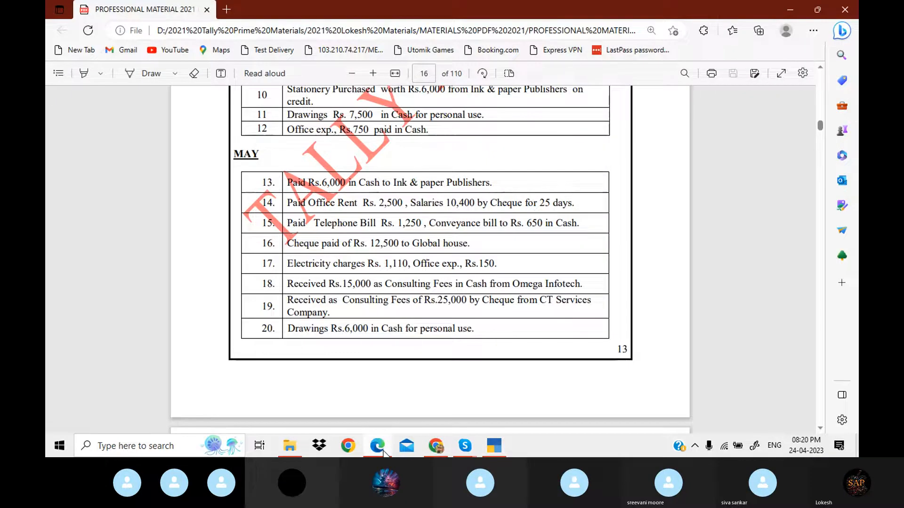
scroll(446, 343, "down", 1)
scroll(447, 343, "down", 20)
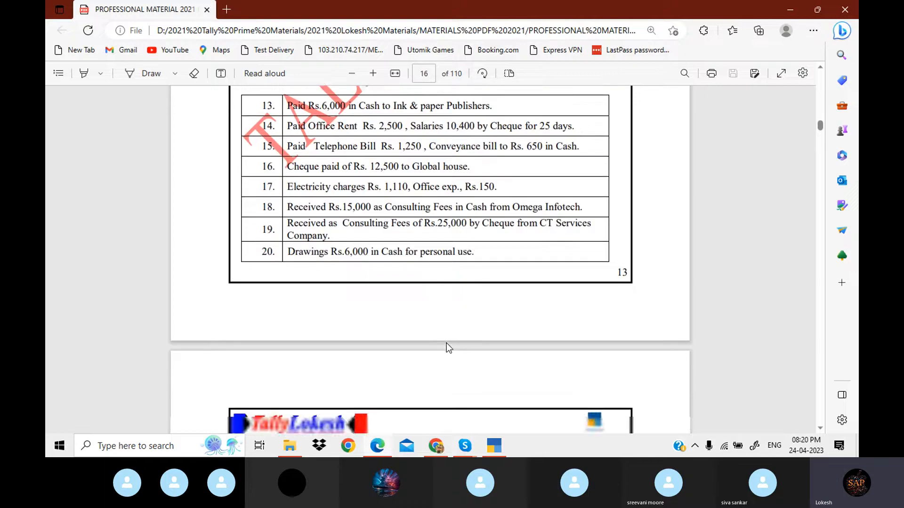
scroll(446, 343, "down", 20)
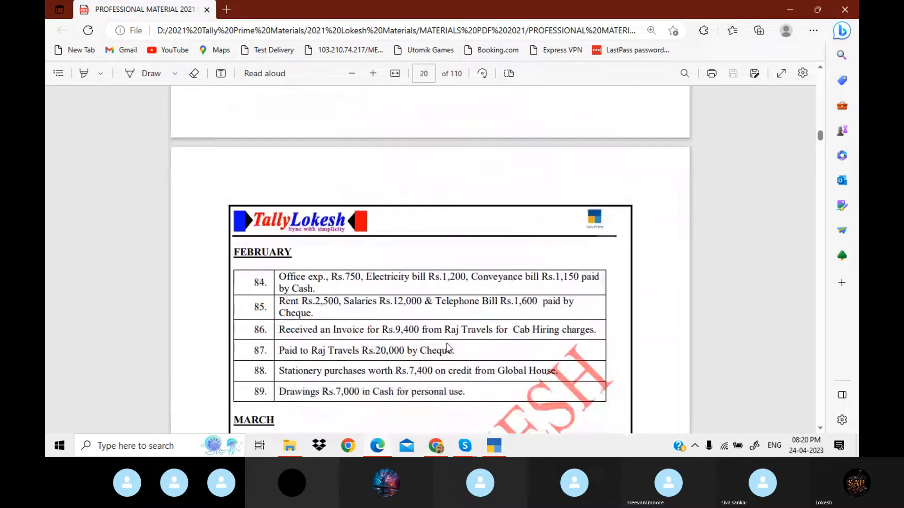
scroll(447, 347, "down", 20)
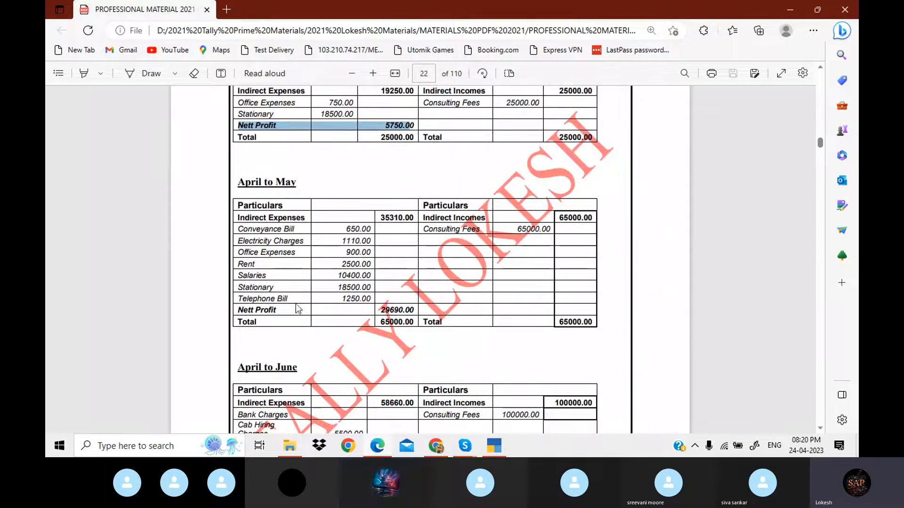
Highlight the April to May Nett Profit row in the answer table, and find the June transactions on page 17
left_click_drag(240, 310, 419, 313)
scroll(419, 312, "up", 20)
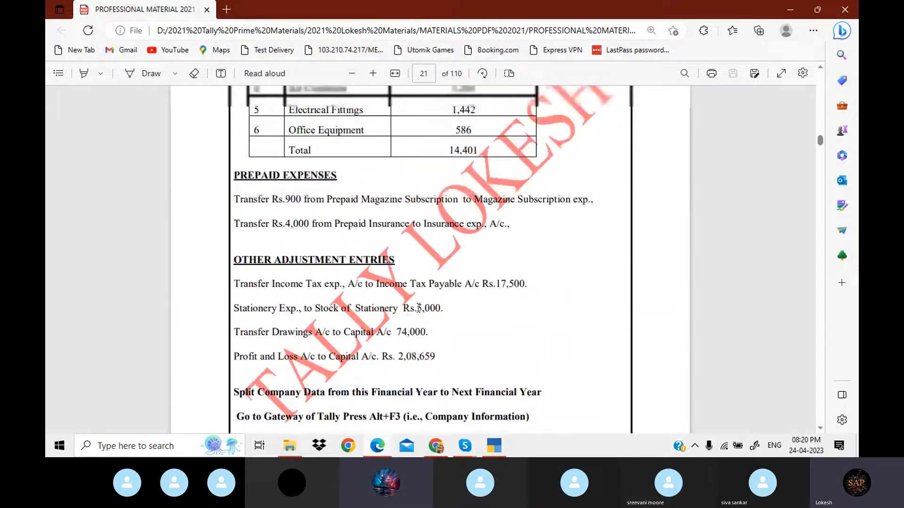
scroll(418, 308, "up", 10)
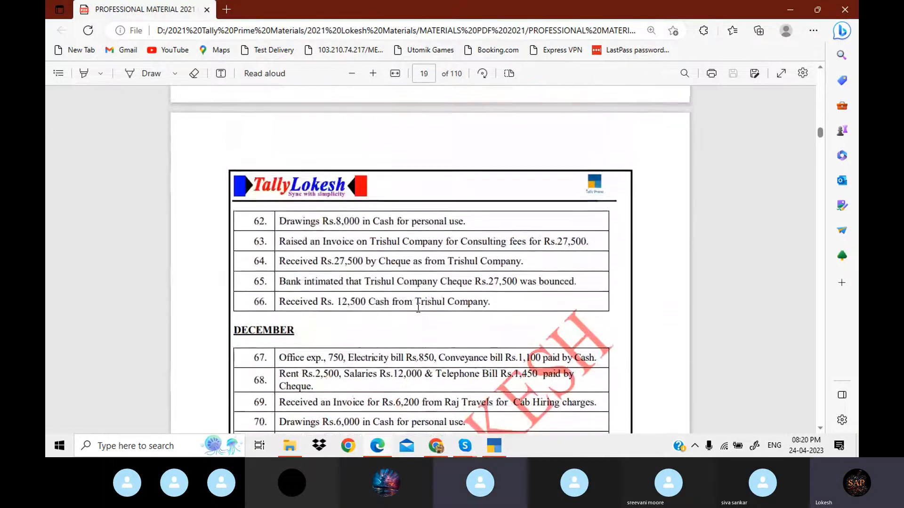
scroll(418, 308, "up", 12)
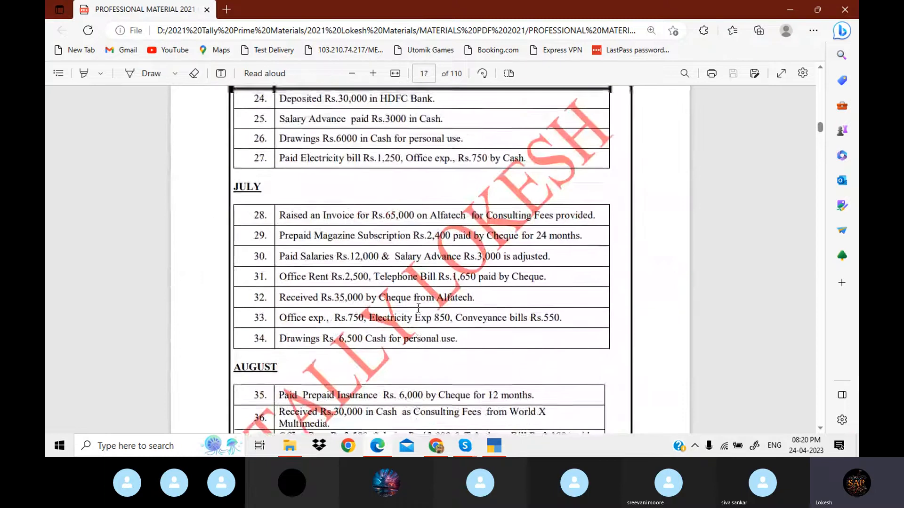
scroll(418, 308, "up", 12)
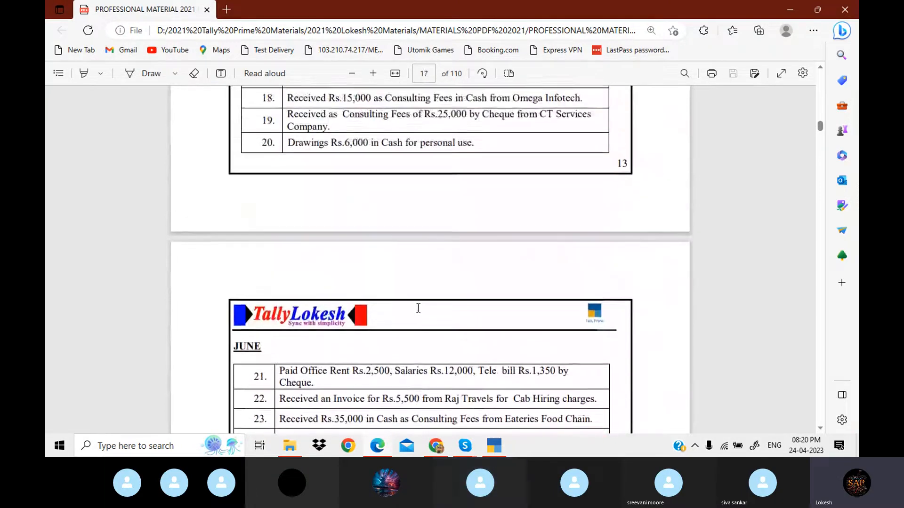
scroll(418, 308, "down", 10)
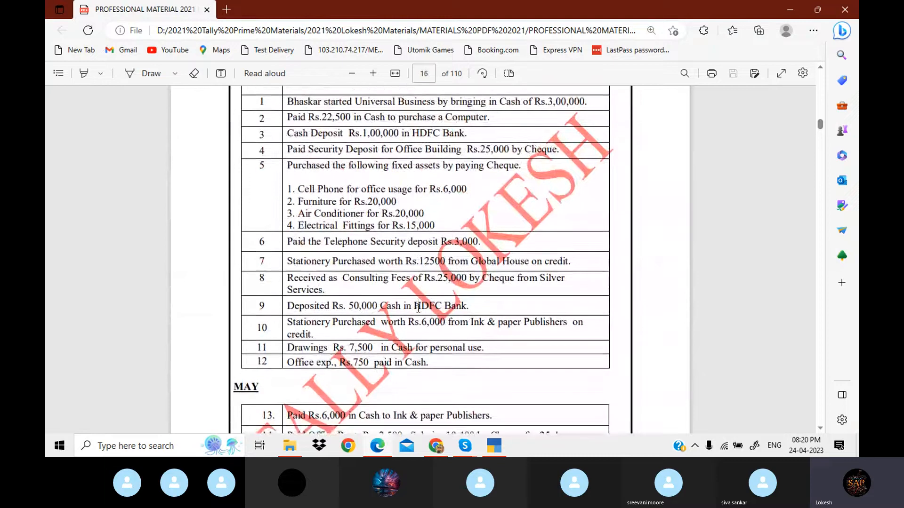
scroll(417, 308, "down", 4)
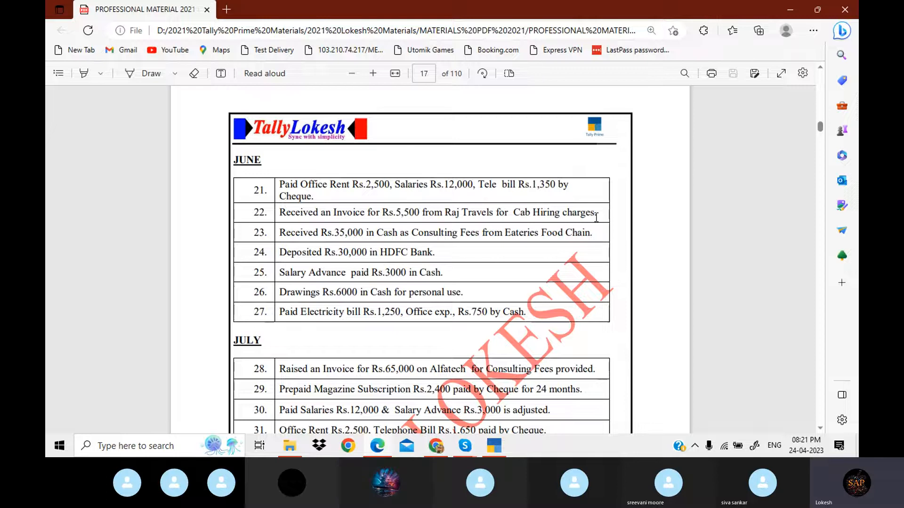
Switch to TallyPrime and open a new Journal voucher for the cab hiring invoice
left_click(501, 450)
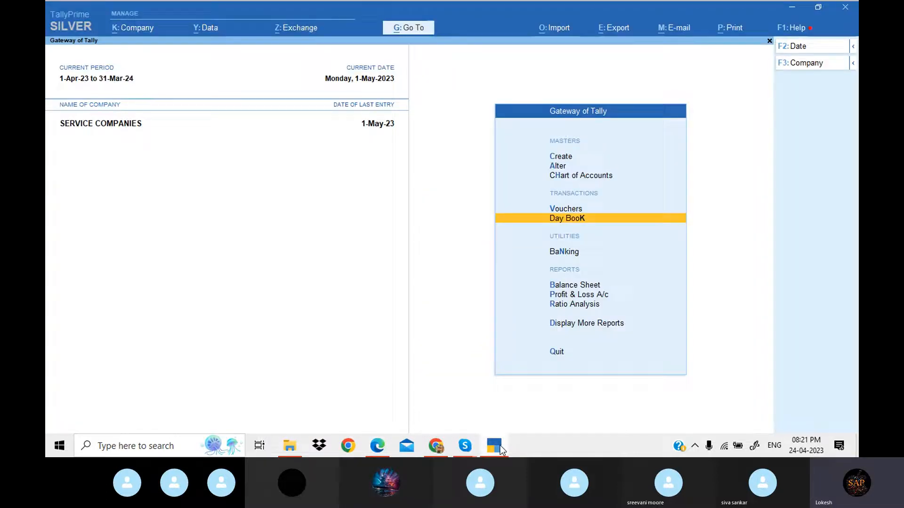
key("Up")
key("Return")
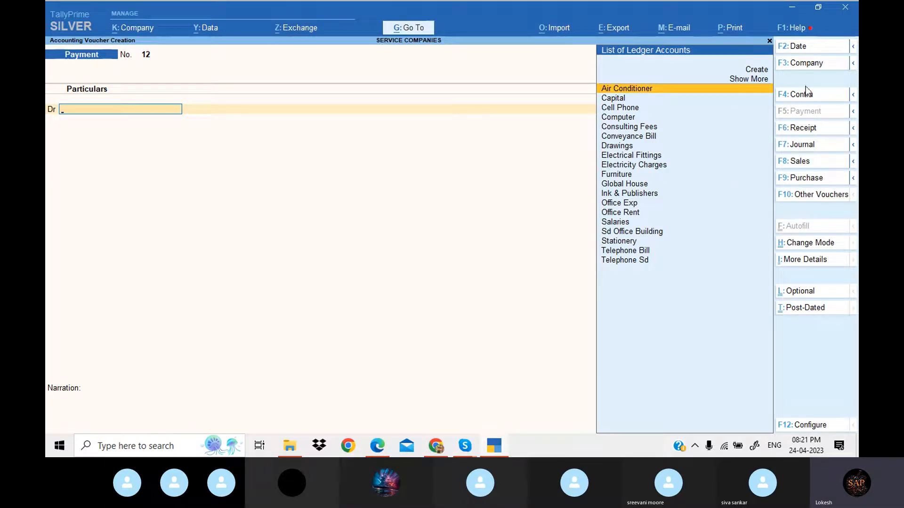
left_click(827, 144)
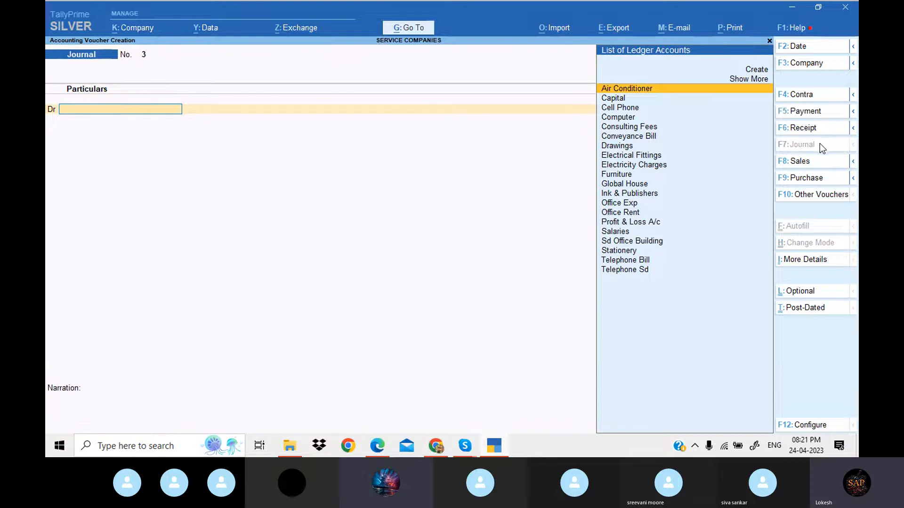
Create the ledger Cab Hiring Charges under Indirect Expenses for the debit line of the journal voucher
key("alt+c")
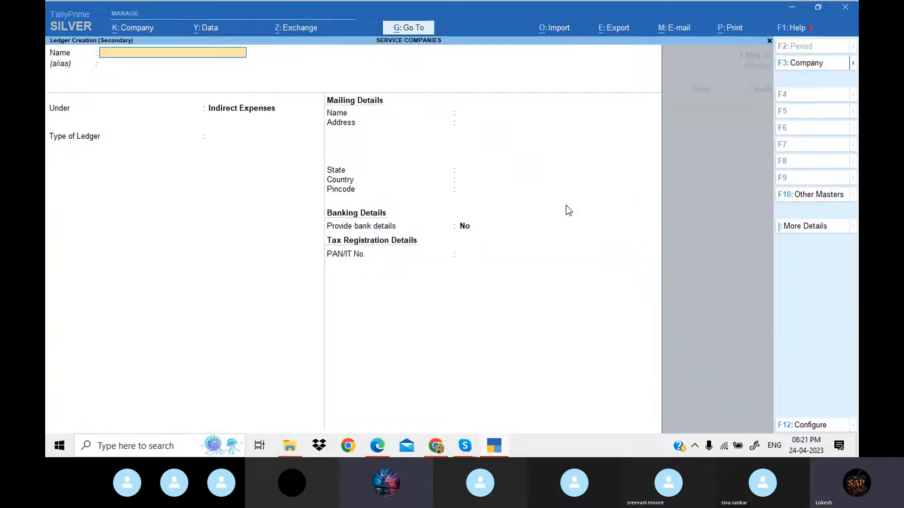
type("C")
key("BackSpace")
type("Cab")
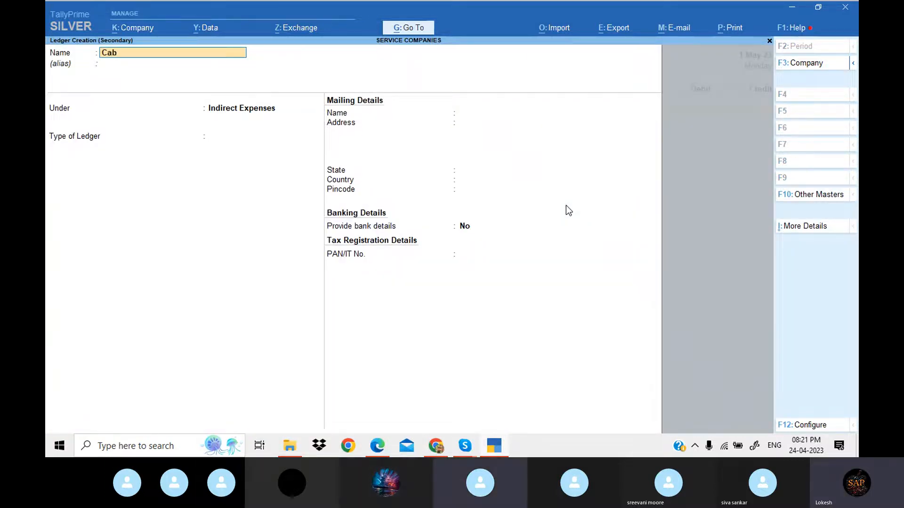
type(" Hiring Cha")
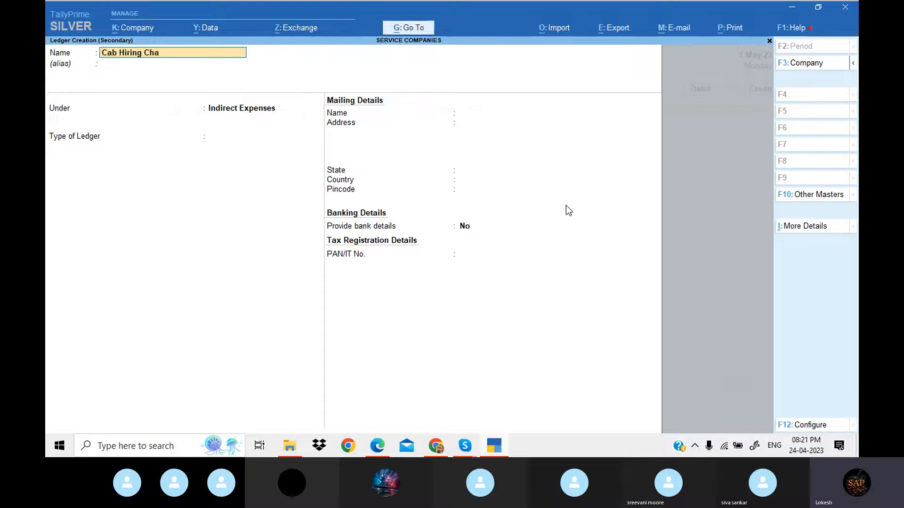
type("rges")
key("Return")
key("Return")
key("Return")
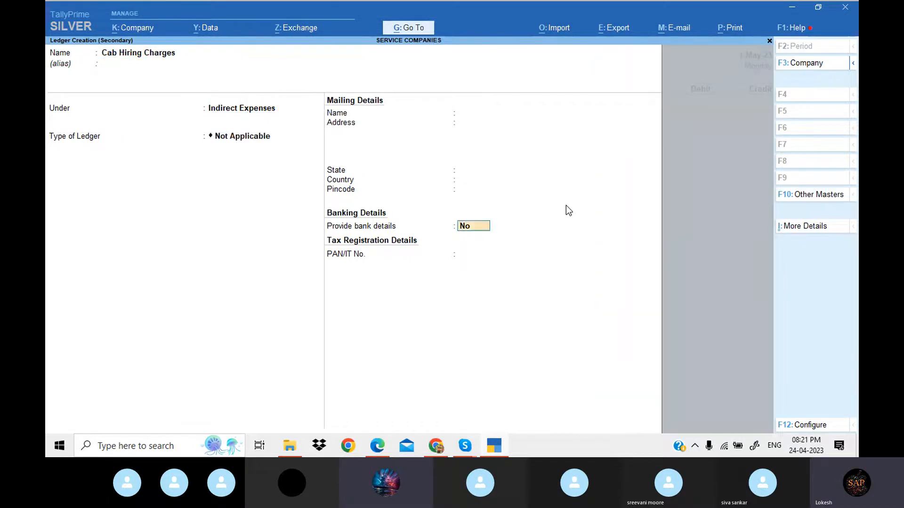
key("Return")
key("Return")
key("Return")
Check transaction 22 in the PDF in Edge, and debit Cab Hiring Charges with 5500 in TallyPrime's journal voucher
key("alt+Tab")
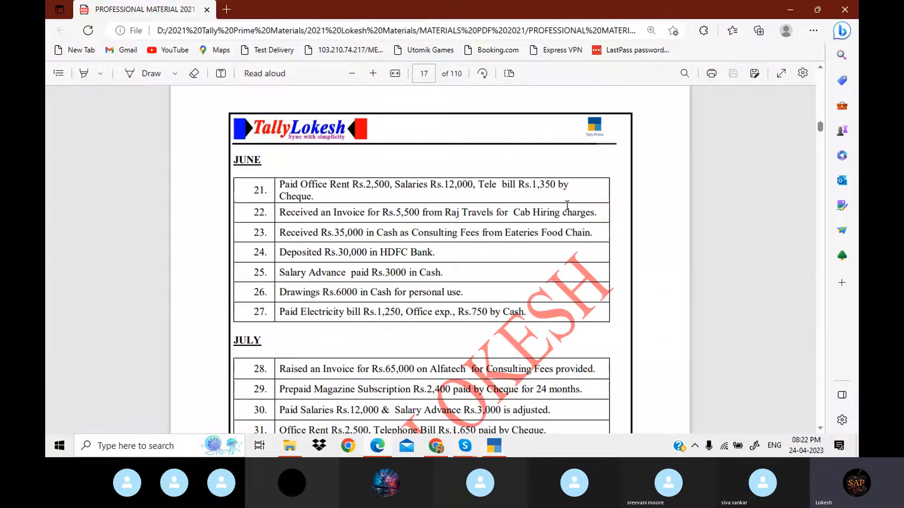
key("alt+Tab")
type("5500")
key("Return")
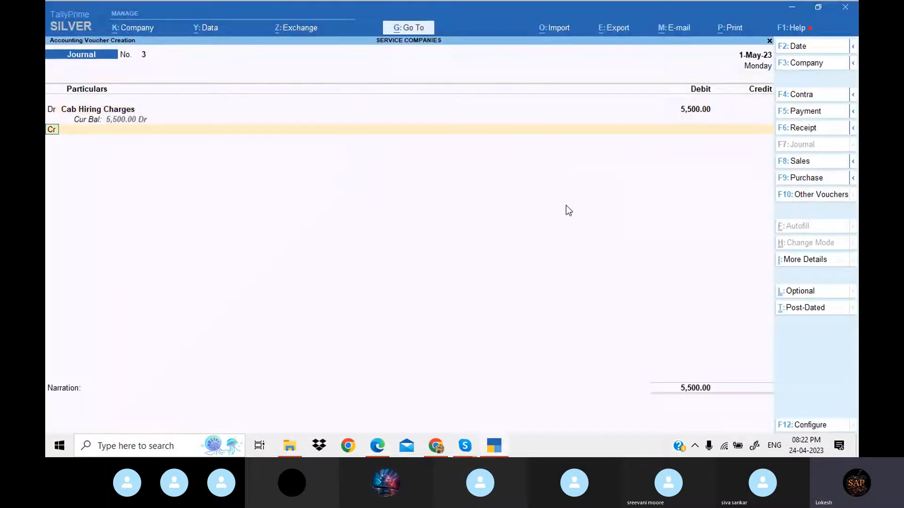
Start a new ledger named Raj Travels for the credit line of the journal voucher
key("alt+c")
type("R")
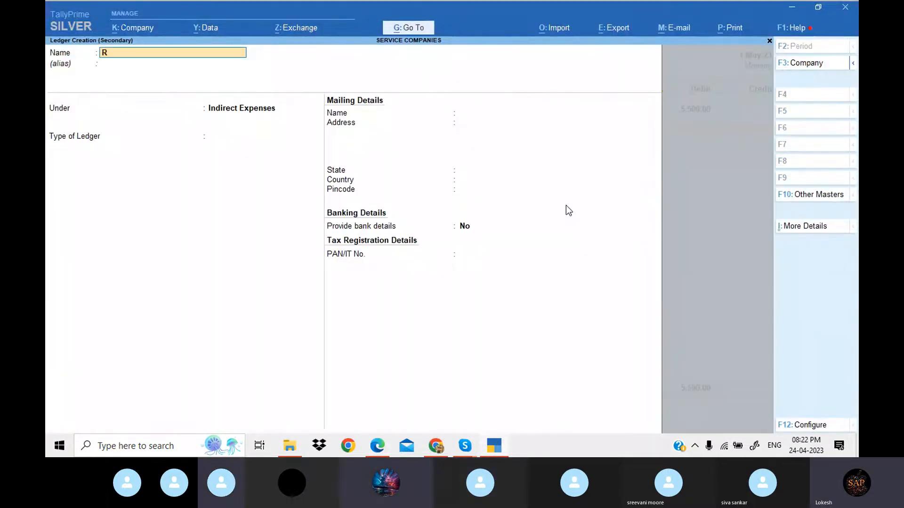
type("aj Travel")
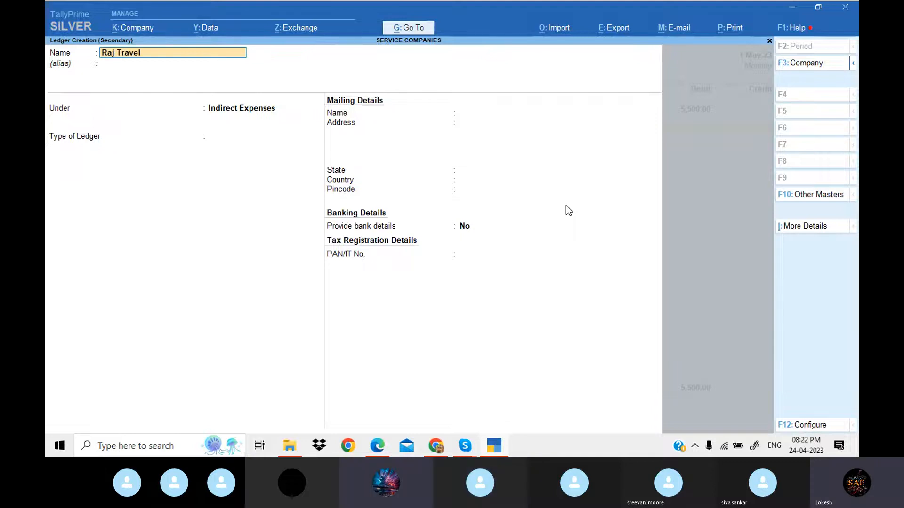
type("s")
key("Return")
Place the Raj Travels ledger under the Sundry Creditors group and keep its mailing name
type("Sund")
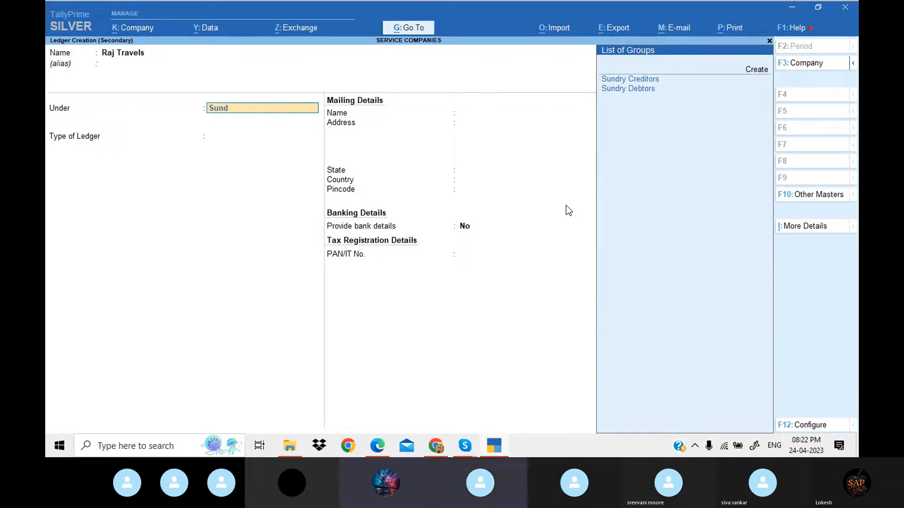
key("Down")
key("Return")
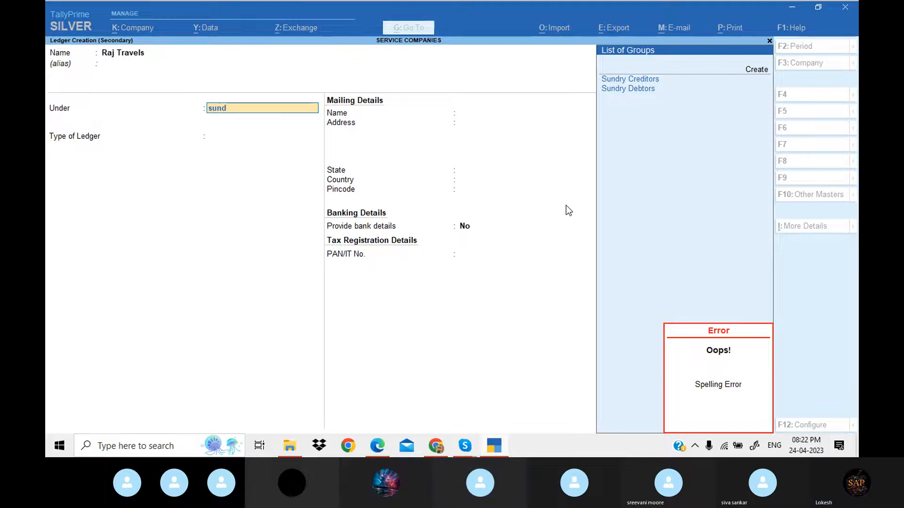
key("Escape")
key("c")
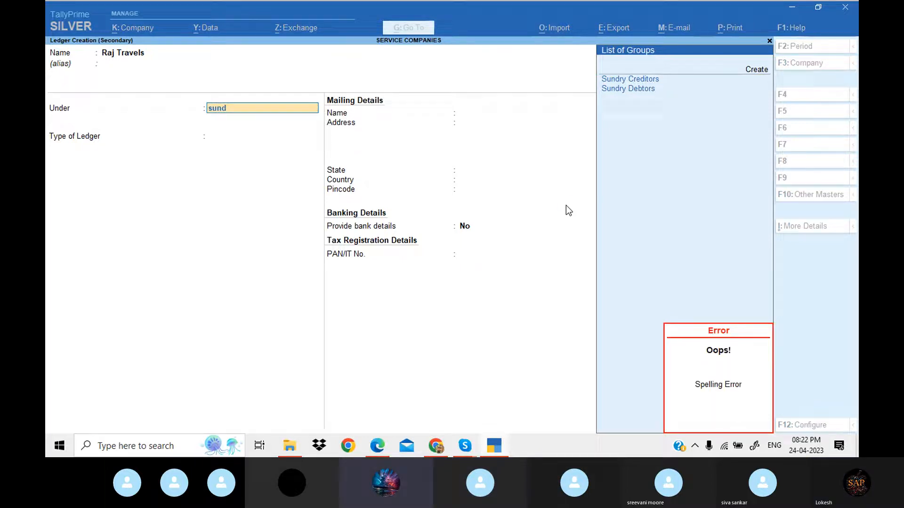
key("Escape")
key("c")
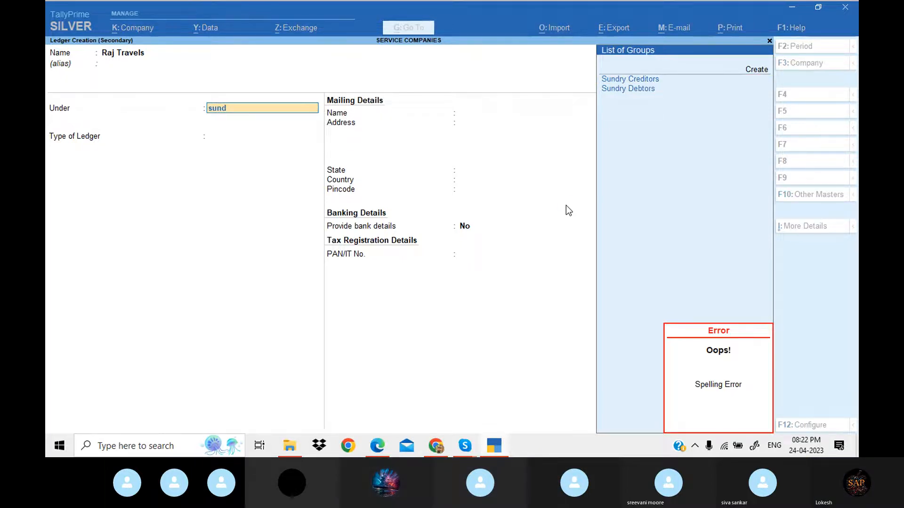
key("Escape")
key("Return")
key("Return")
key("Return")
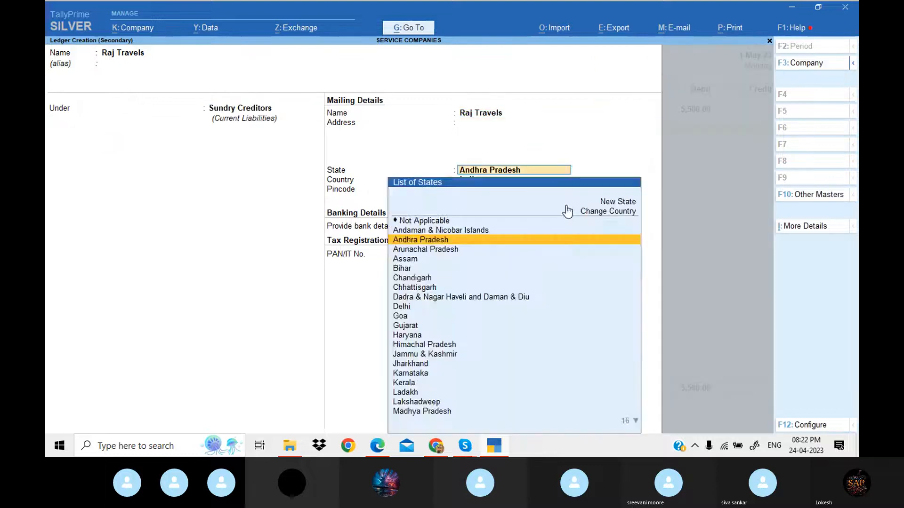
Save the Raj Travels ledger with state Andhra Pradesh, and accept the journal voucher crediting it with 5,500
key("Return")
key("Return")
key("Return")
key("Return")
key("Return")
key("Return")
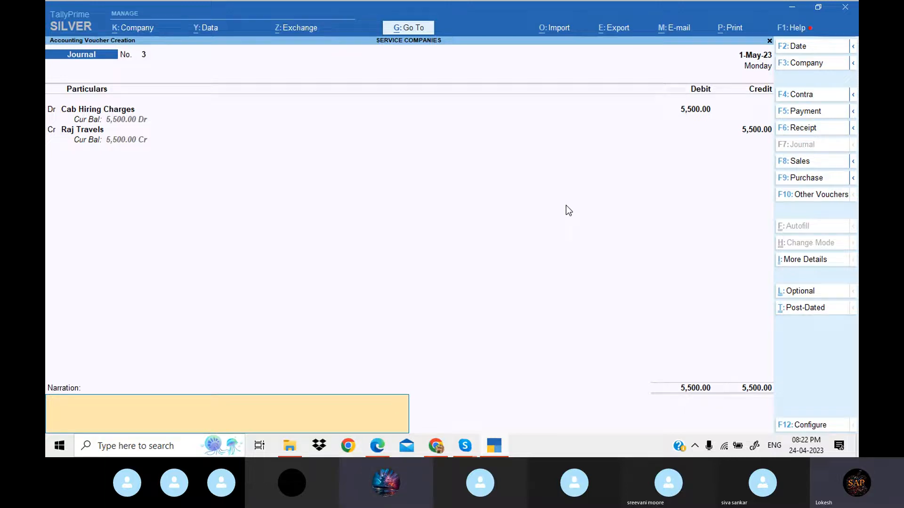
key("Return")
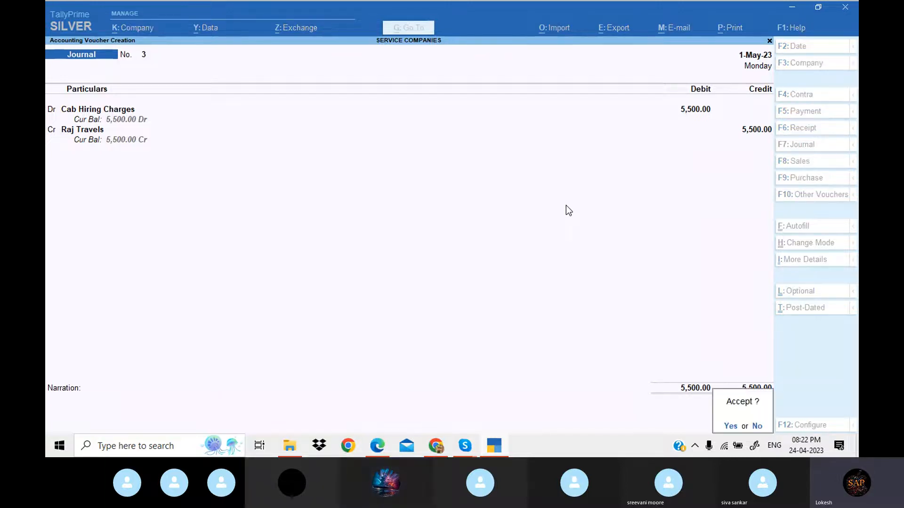
key("Return")
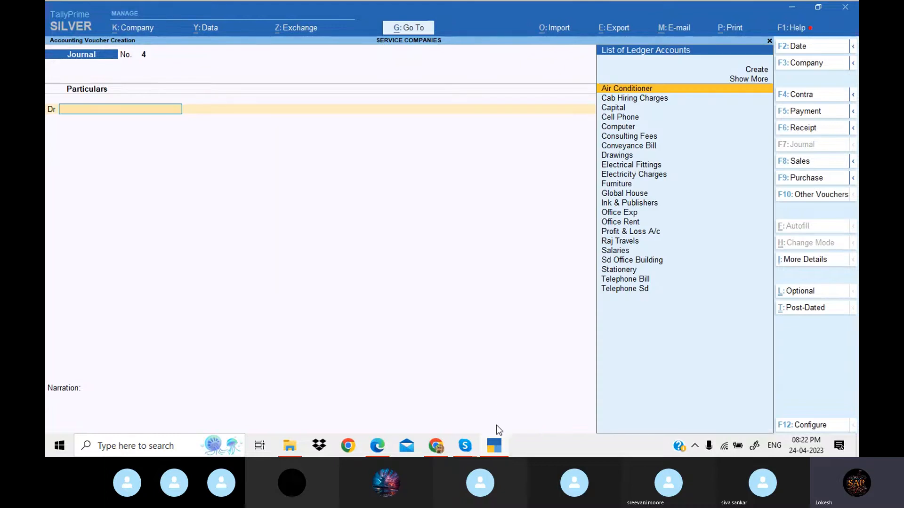
Copy "Salary Advance" from transaction 25 of the PDF in Edge as the name of a new ledger in a TallyPrime Payment voucher
left_click(496, 447)
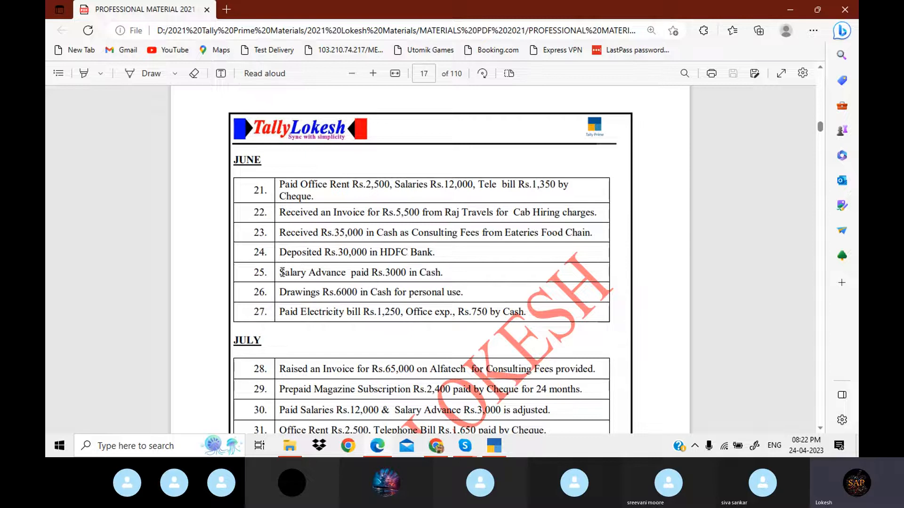
left_click_drag(281, 272, 344, 272)
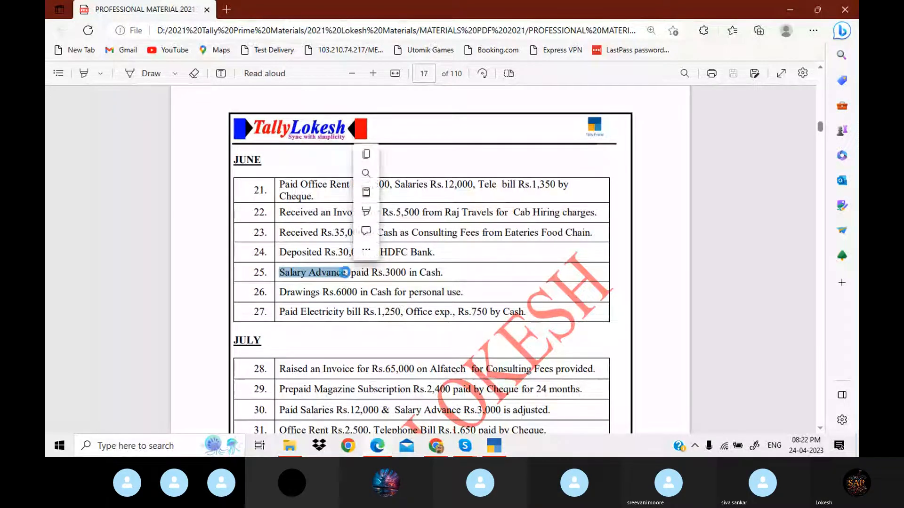
left_click(500, 451)
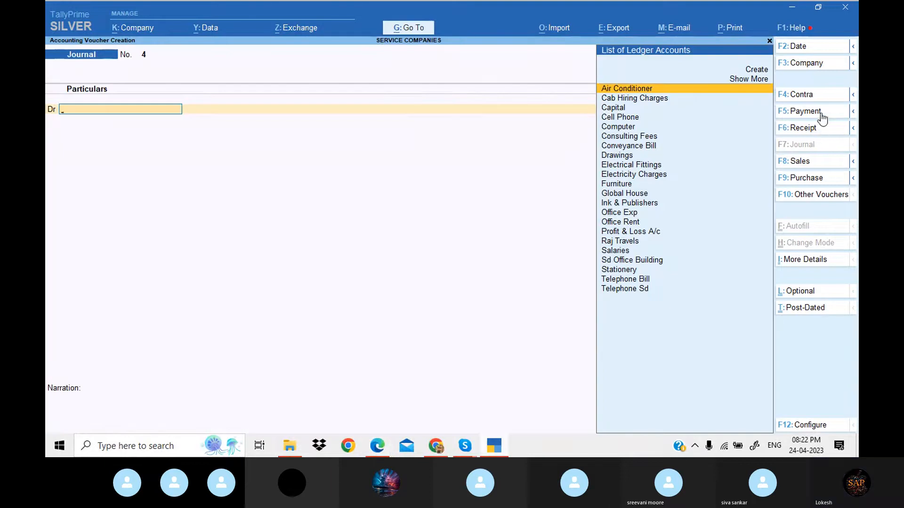
left_click(821, 118)
key("alt+c")
key("ctrl+alt+v")
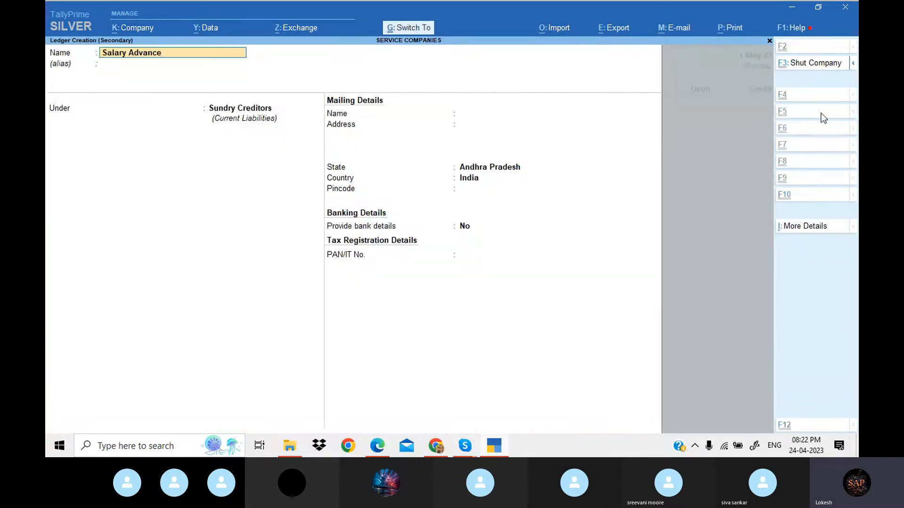
Create the Salary Advance ledger under Current Assets, keeping Andhra Pradesh as the state and no bank details
key("Return")
type("Cur")
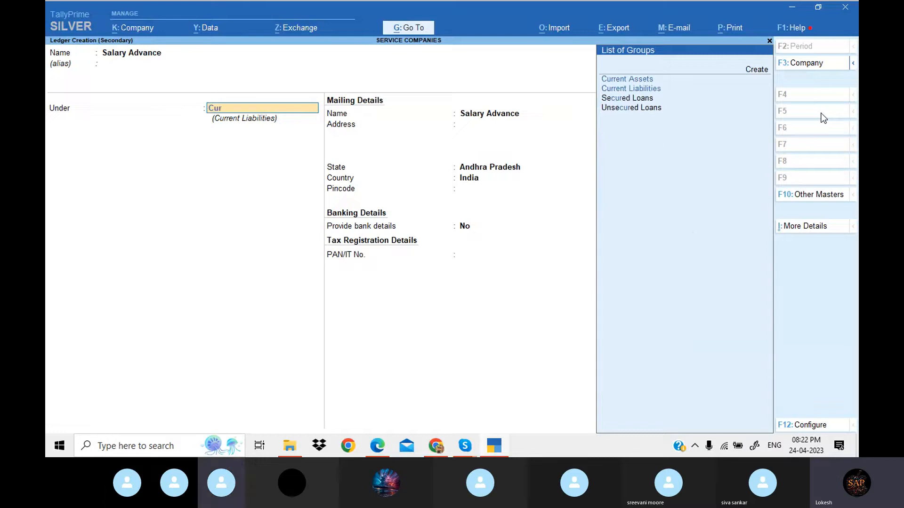
key("Return")
key("Return")
key("Return")
key("Return")
key("Return")
key("Return")
key("Return")
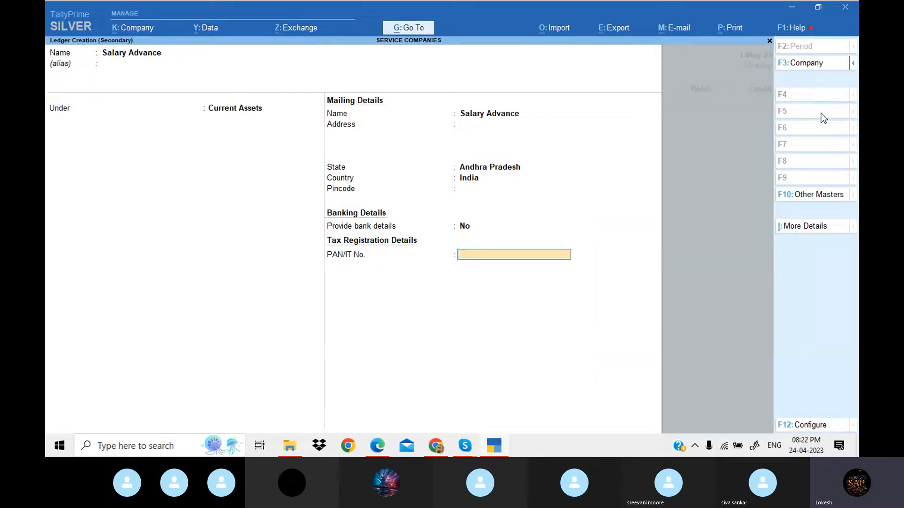
key("Return")
key("Return")
Debit Salary Advance with 3,000 and credit Cash in the Payment voucher, leave the narration blank and accept it
key("alt+Tab")
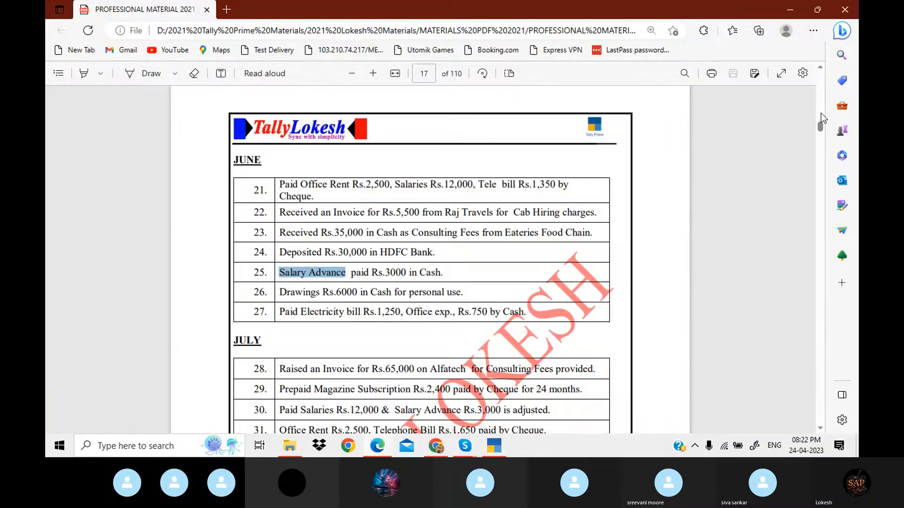
key("alt+Tab")
type("3000")
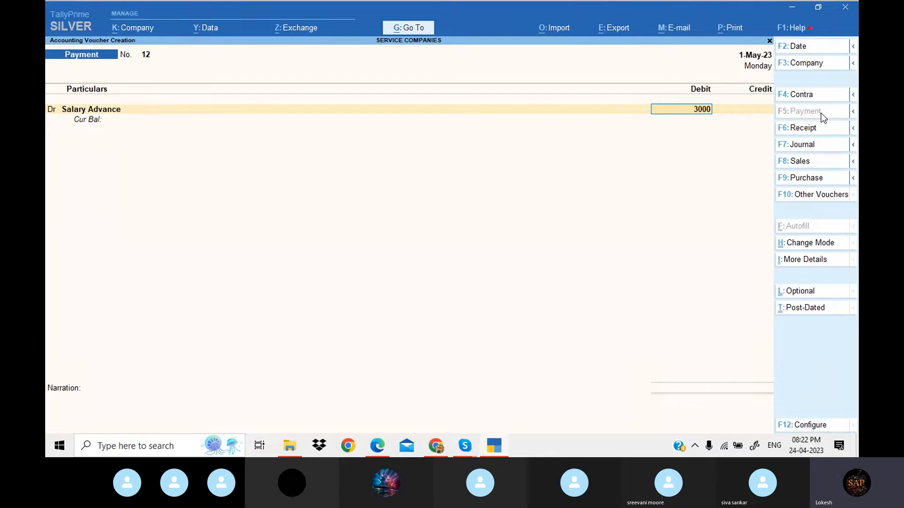
key("Return")
key("Return")
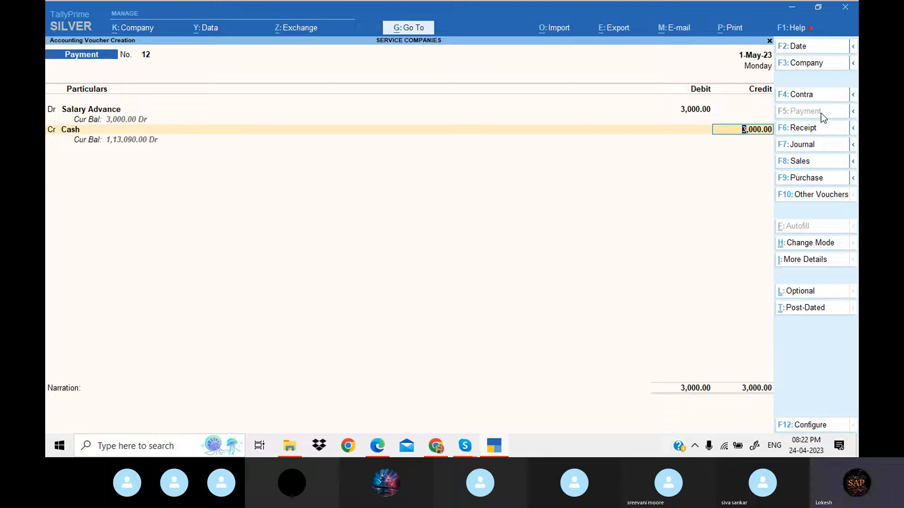
key("Return")
key("Return")
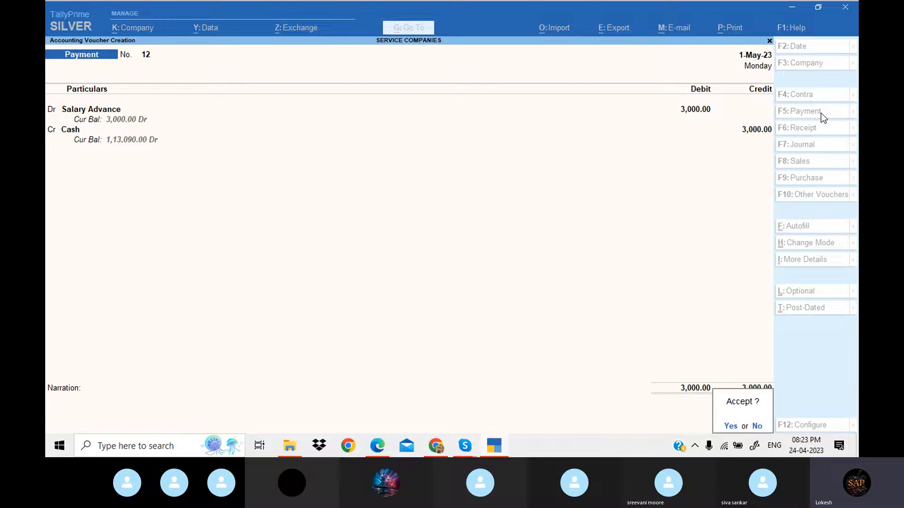
key("Return")
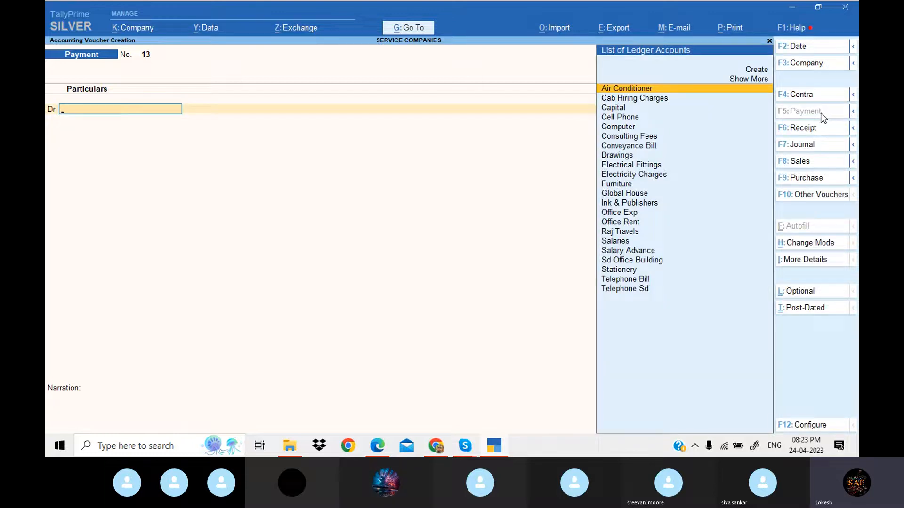
Switch to the PDF in Edge, review the June entries, and copy "Alfatech" from transaction 28 under July
left_click(494, 446)
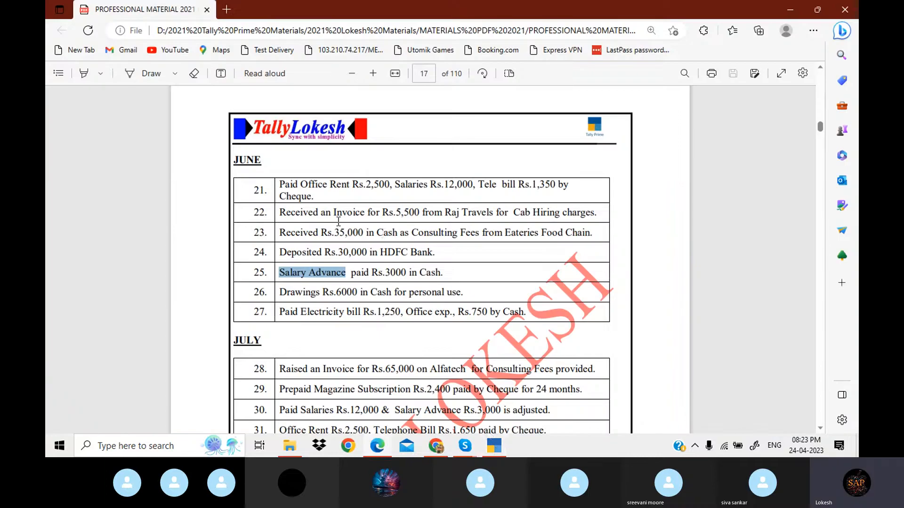
left_click_drag(280, 185, 531, 311)
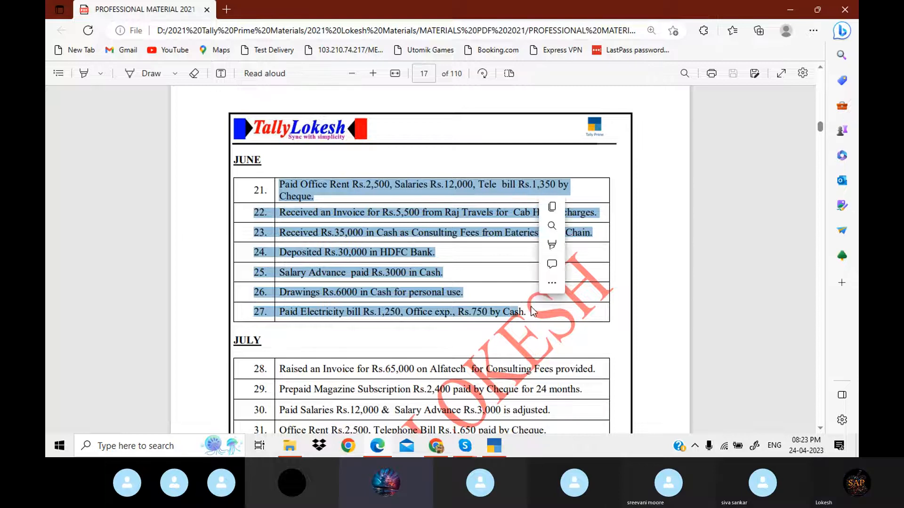
left_click(503, 303)
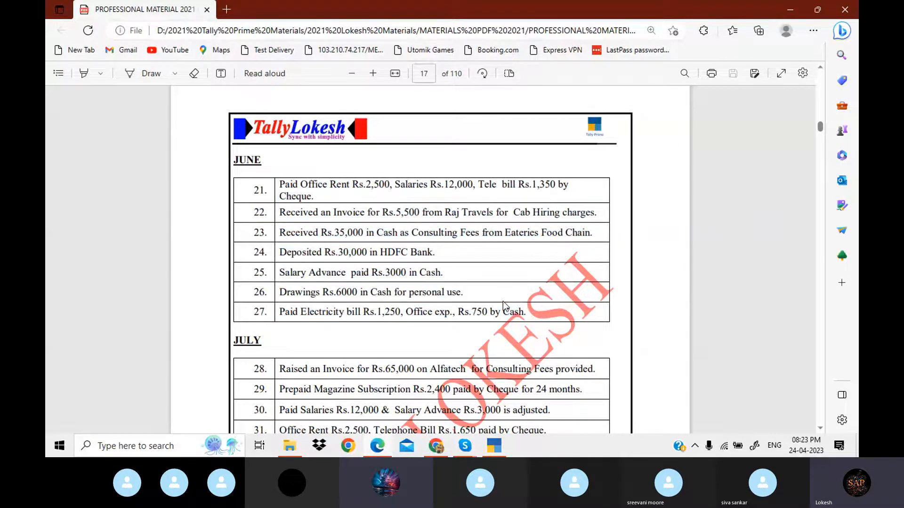
scroll(502, 301, "down", 3)
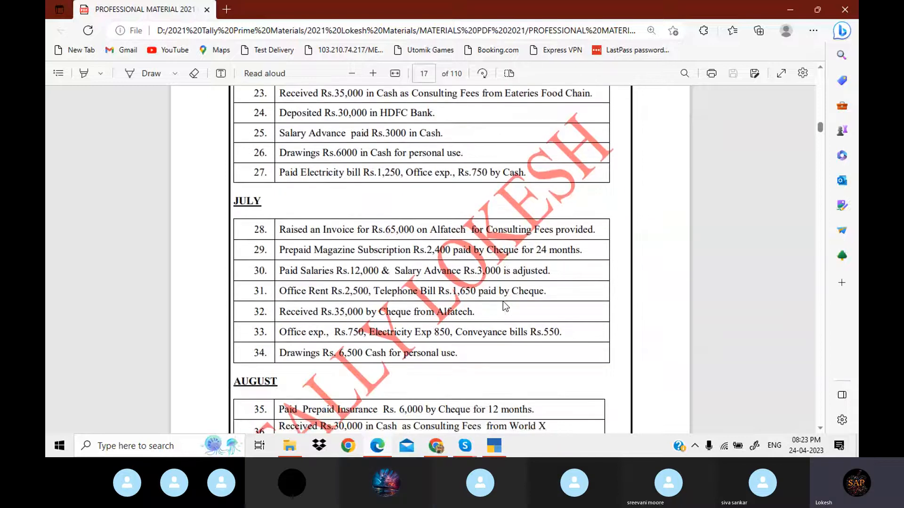
scroll(503, 307, "down", 1)
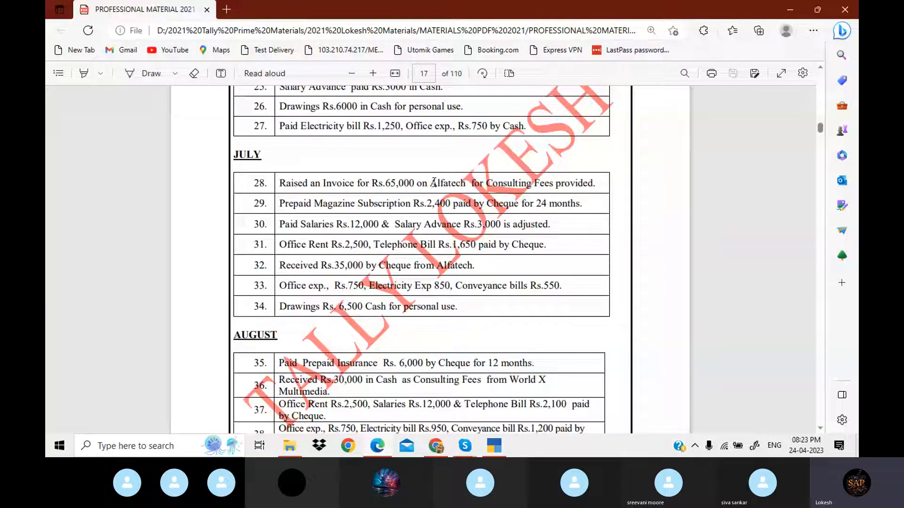
left_click_drag(434, 182, 466, 183)
key("ctrl+c")
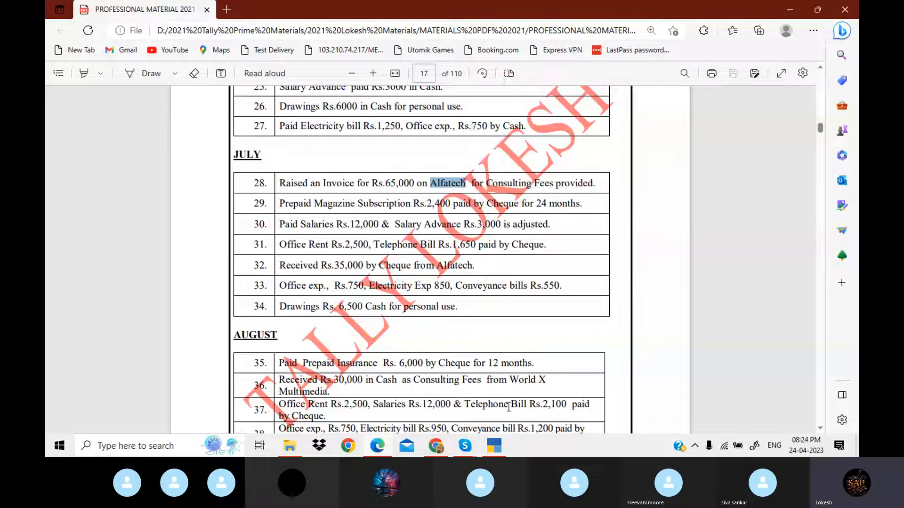
Switch to TallyPrime and start a new ledger named Alfatech from a Journal voucher, without an alias
left_click(496, 447)
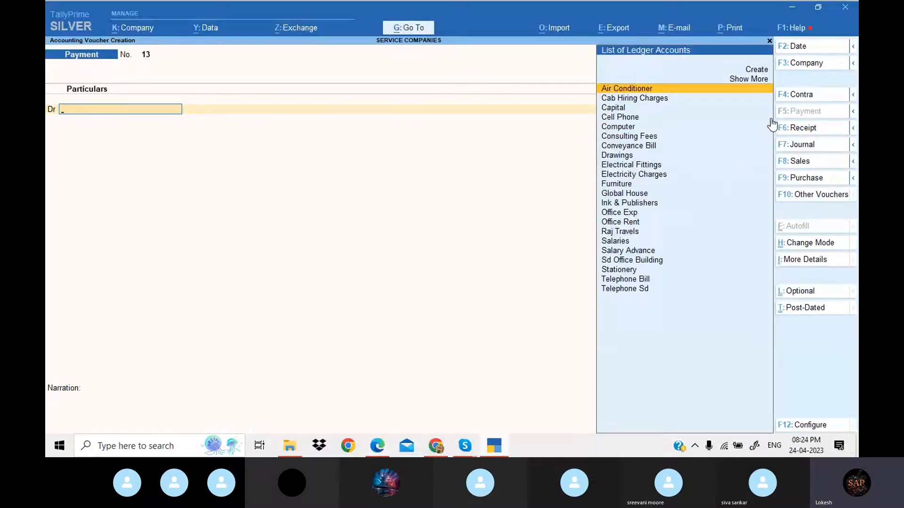
left_click(803, 144)
key("alt+c")
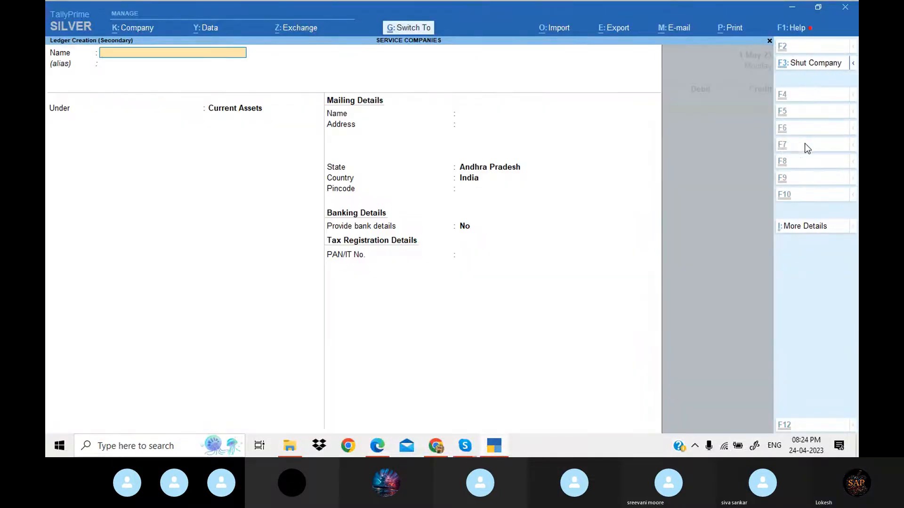
key("ctrl+v")
key("Return")
key("Return")
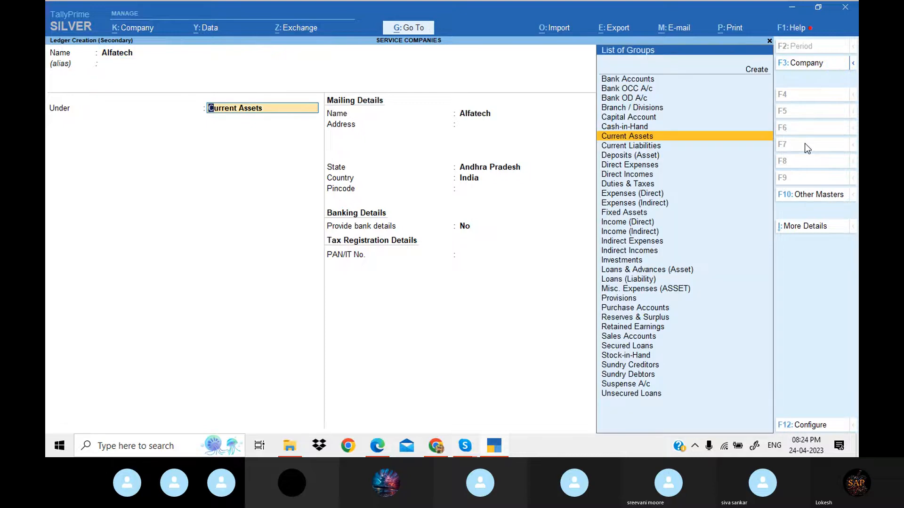
Place the Alfatech ledger under Sundry Debtors and save it with the default mailing and banking details
type("sun")
key("Down")
key("Return")
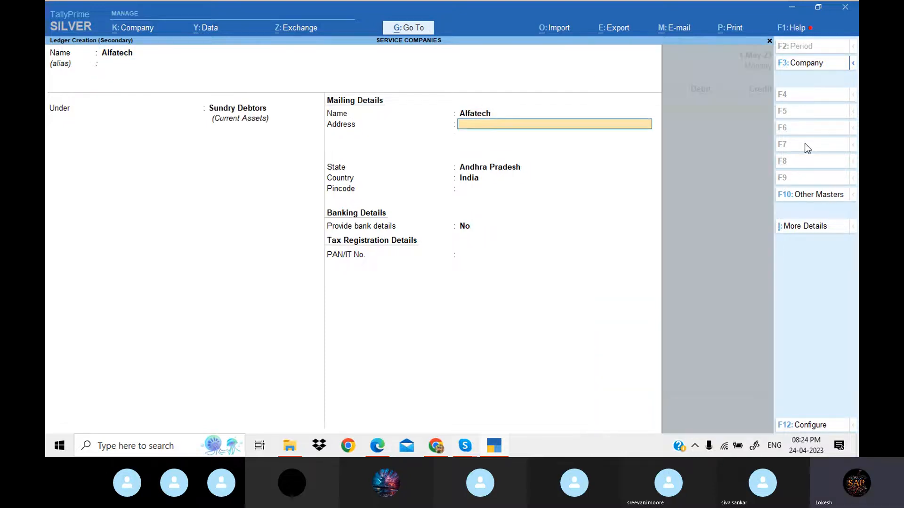
key("Return")
key("Return")
key("Return")
key("Return")
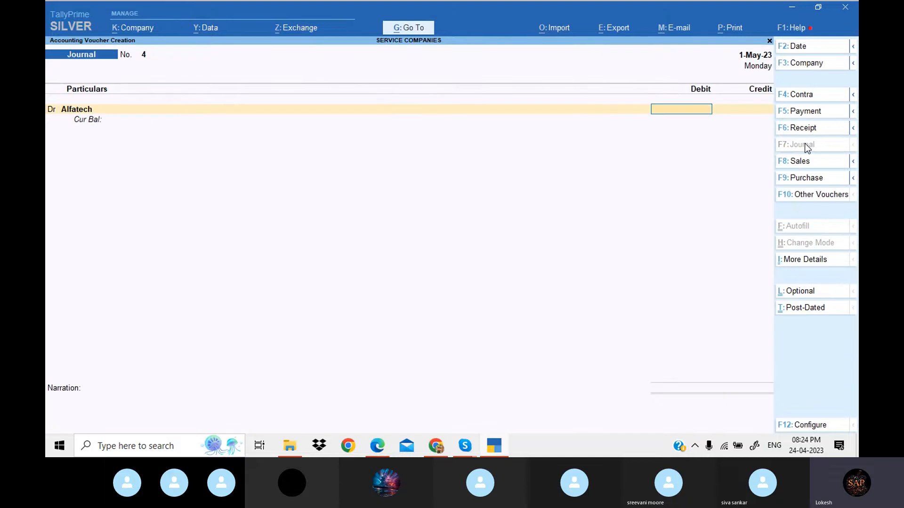
Check the invoice amount of transaction 28 in the PDF and debit Alfatech with 65,000 in the Journal voucher
key("alt+Tab")
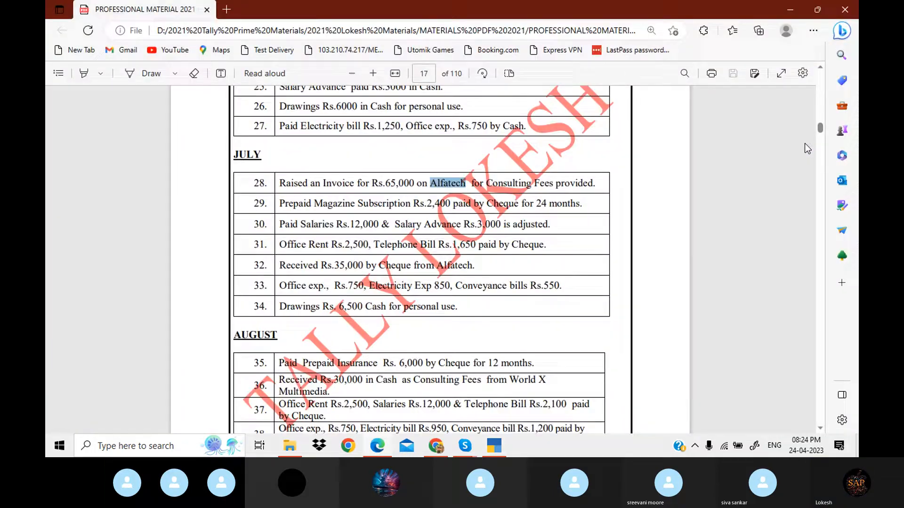
key("alt+Tab")
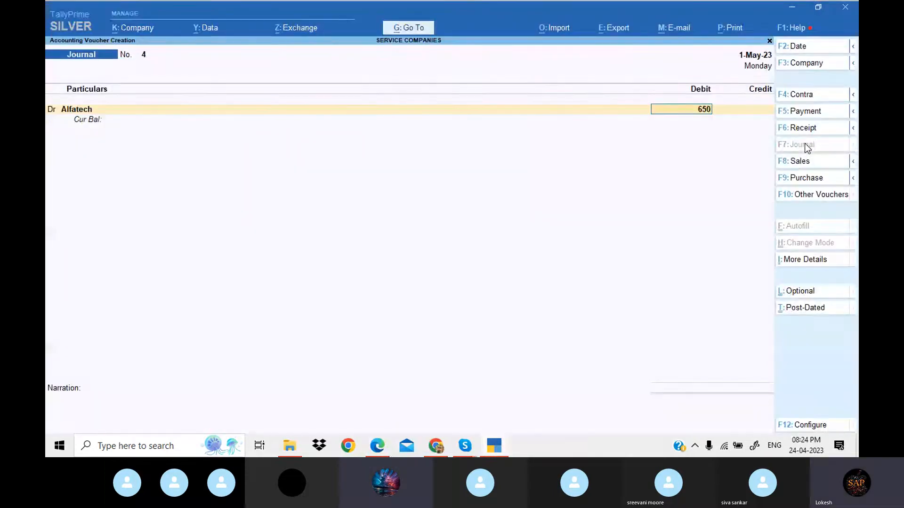
type("00")
key("Return")
key("Return")
Credit Consulting Fees with 65,000, leave the narration blank and accept the Journal voucher
type("C")
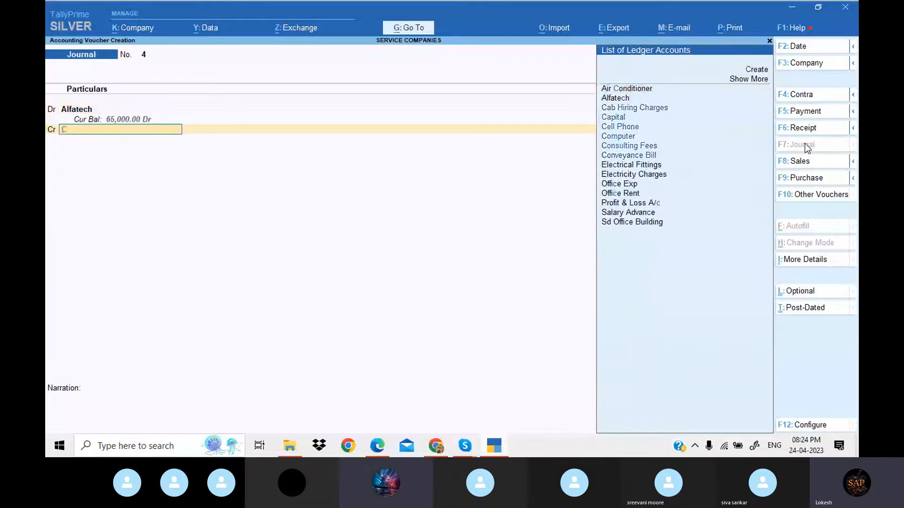
type("on")
key("Return")
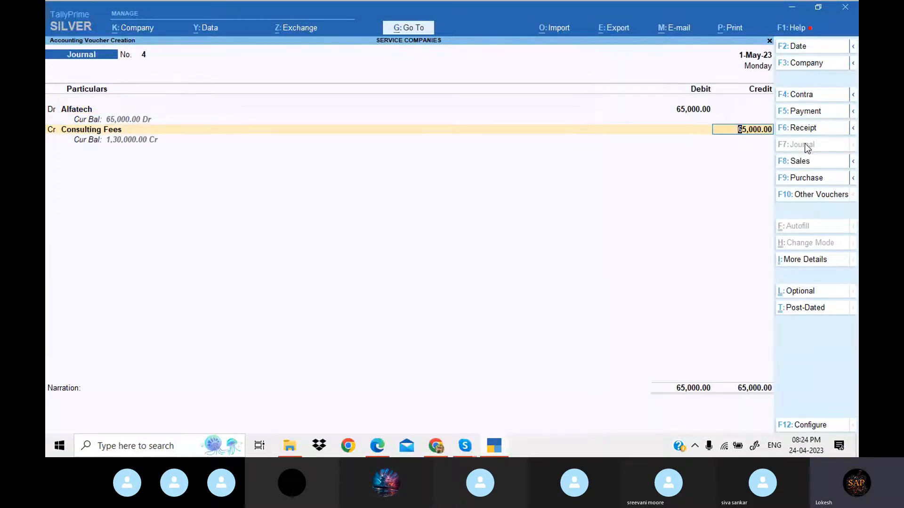
key("Return")
key("Return")
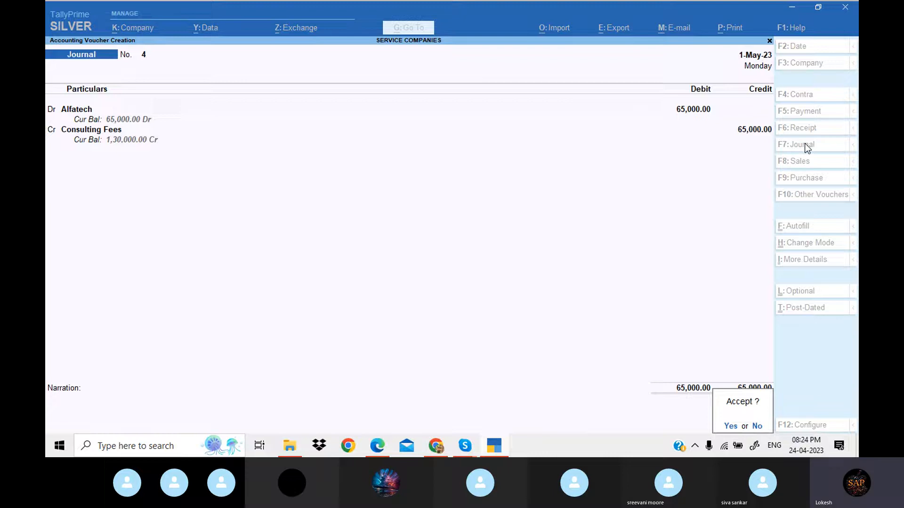
key("Return")
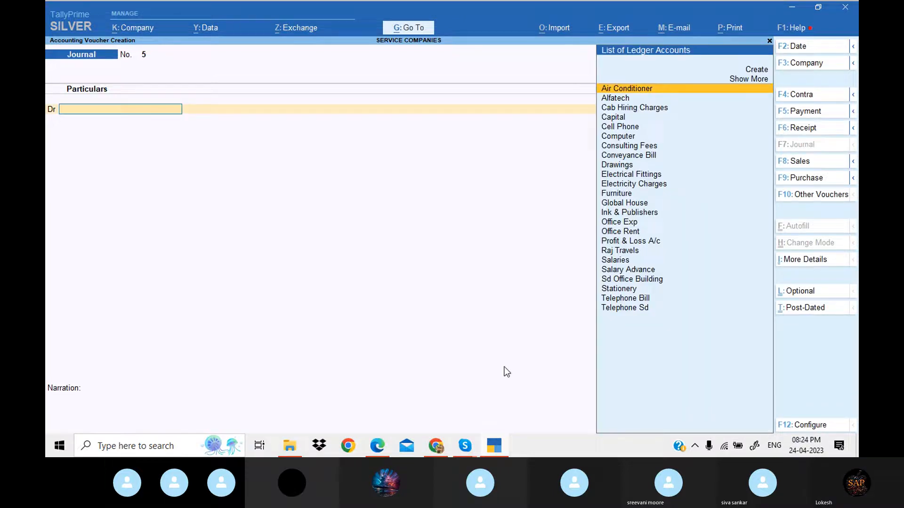
Copy "Prepaid Magazine Subscription" from transaction 29 of the PDF in Edge as the name of a new ledger in a TallyPrime Payment voucher
left_click(494, 445)
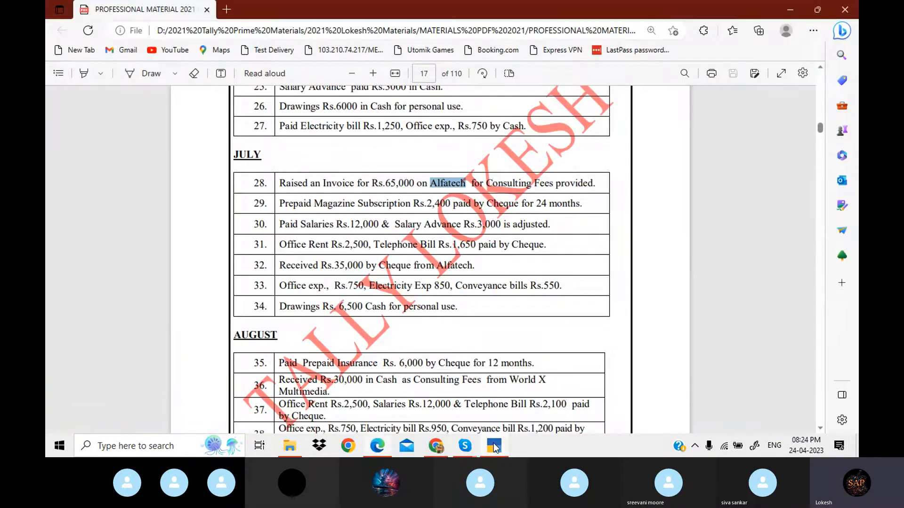
left_click(285, 203)
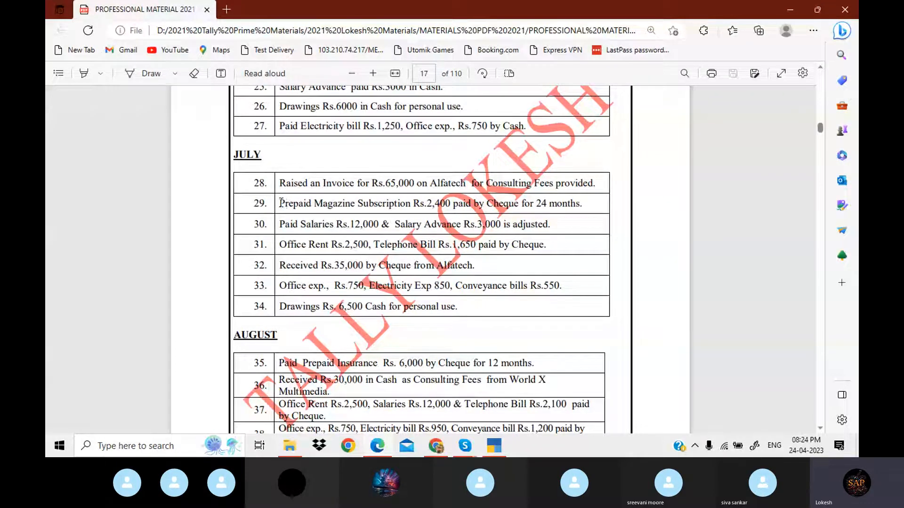
left_click_drag(279, 203, 412, 206)
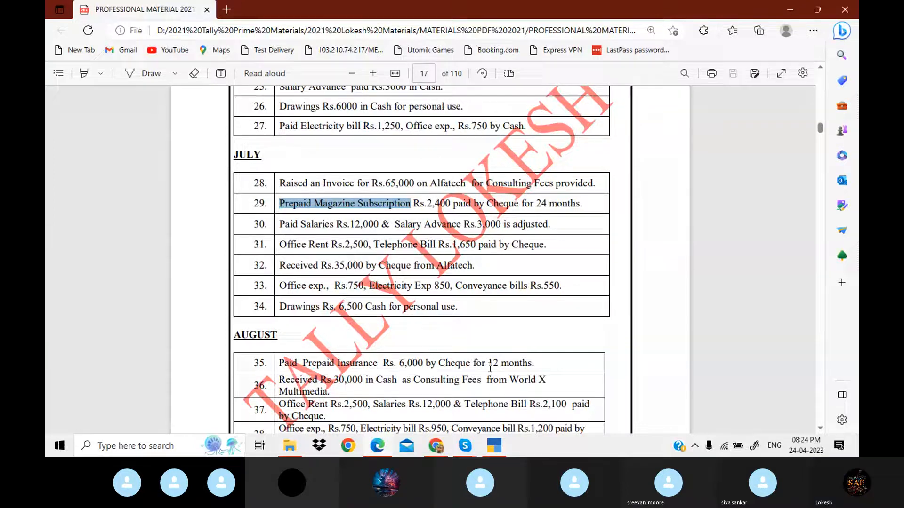
left_click(496, 447)
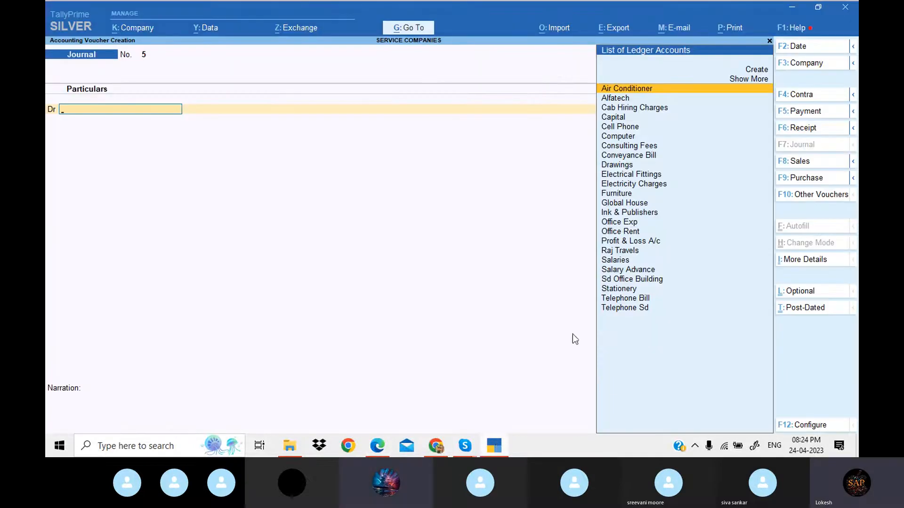
left_click(825, 112)
key("alt+c")
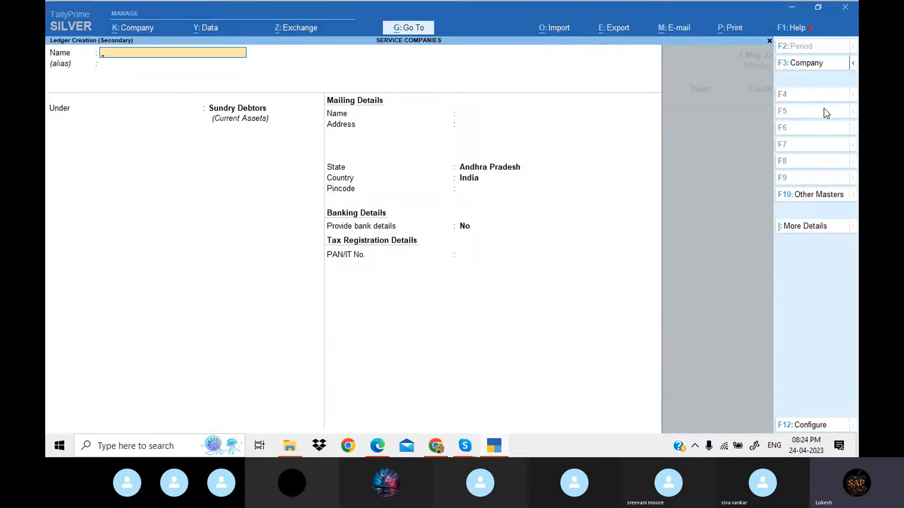
key("ctrl+alt+v")
key("Return")
Place the Prepaid Magazine Subscription ledger under Current Assets and save it, keeping the state as Andhra Pradesh and no bank details
type("Cu")
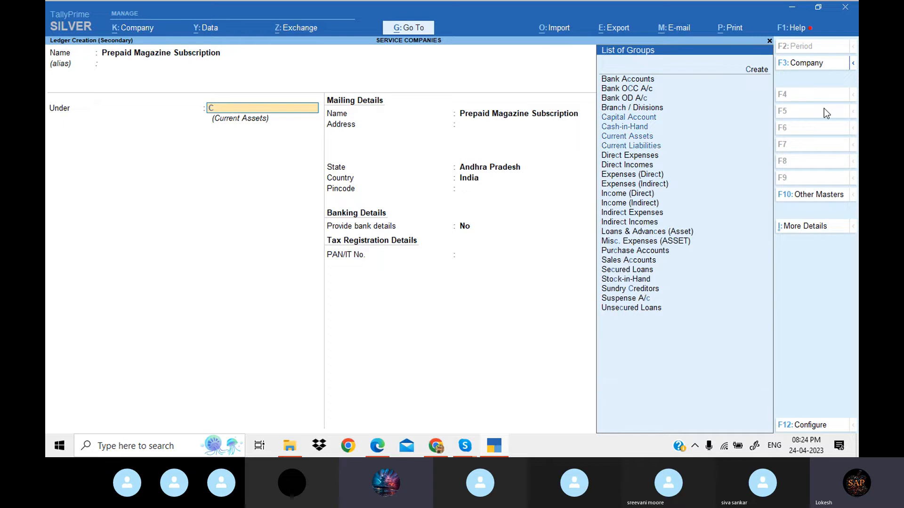
key("Return")
key("Return")
key("Return")
key("Return")
key("Return")
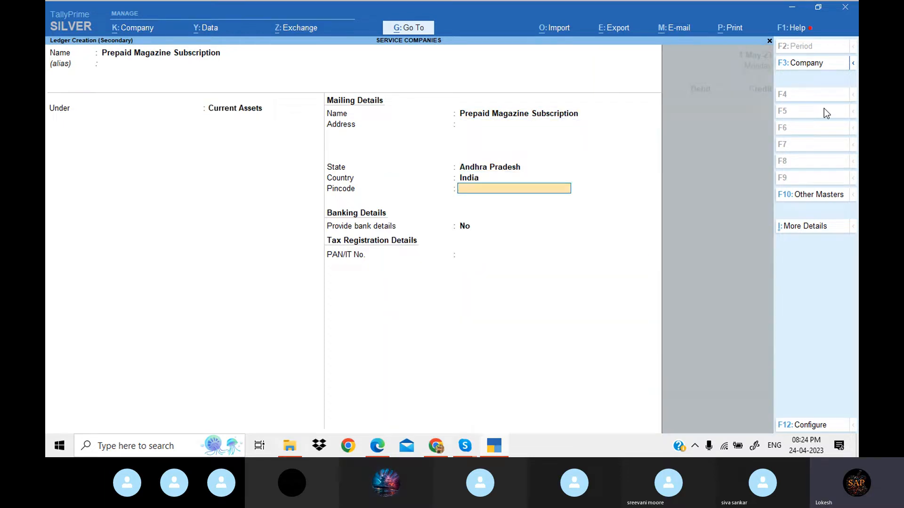
key("Return")
key("Return")
key("Return")
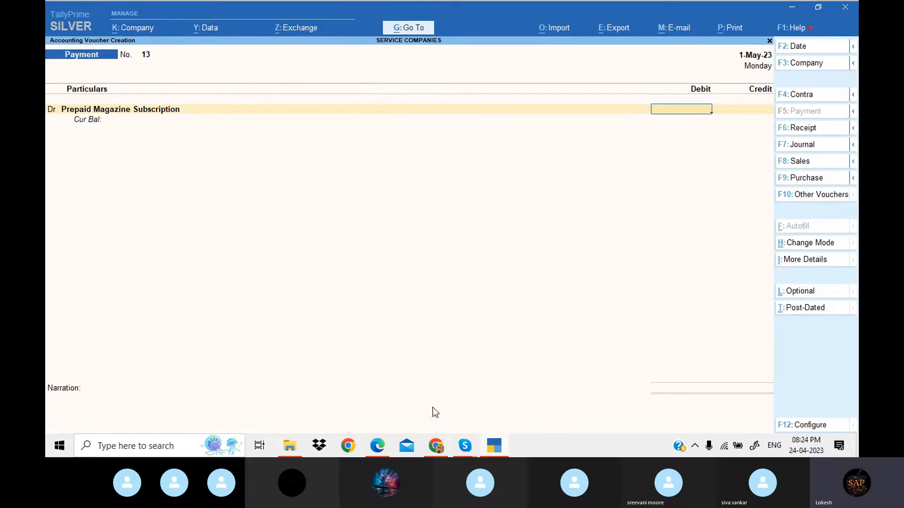
Check the amount of transaction 29 in the PDF and debit Prepaid Magazine Subscription with 2,400
left_click(489, 452)
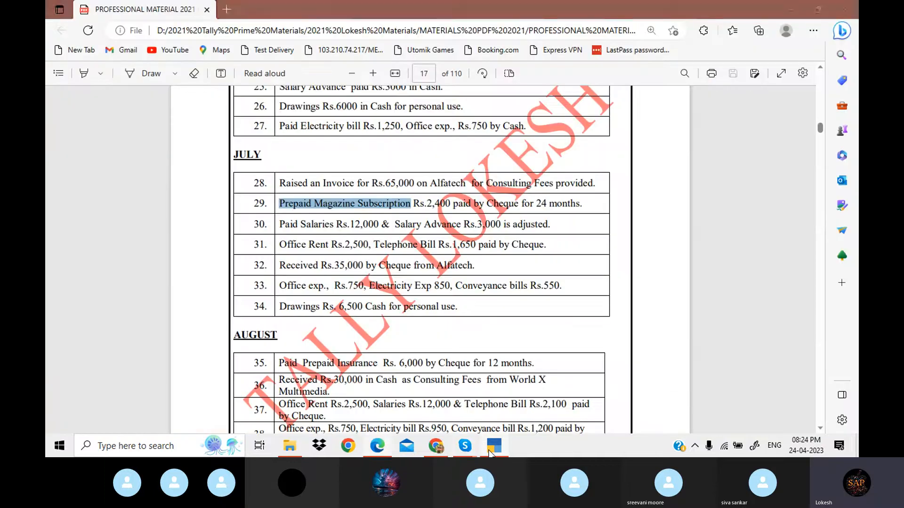
left_click(489, 451)
type("2400")
key("Return")
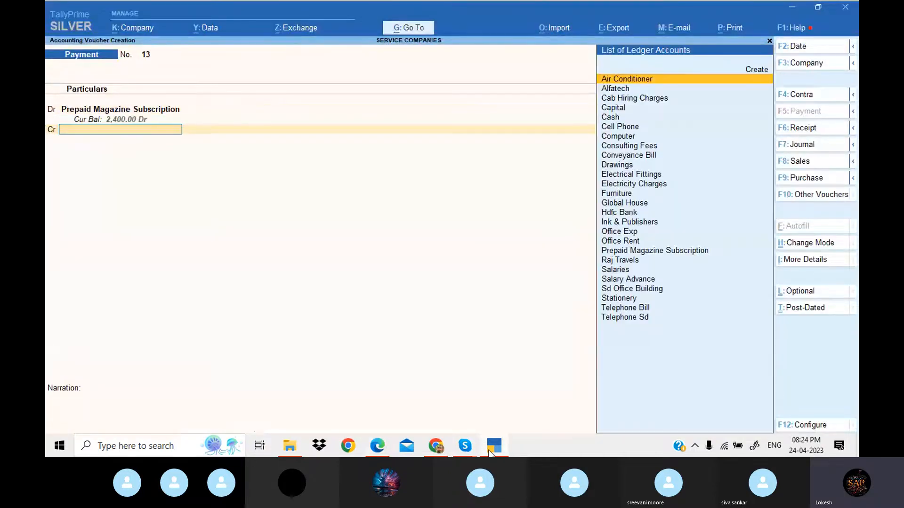
Recheck transaction 29 in the PDF, credit Hdfc Bank with 2,400, leave the narration blank and accept the Payment voucher
left_click(489, 451)
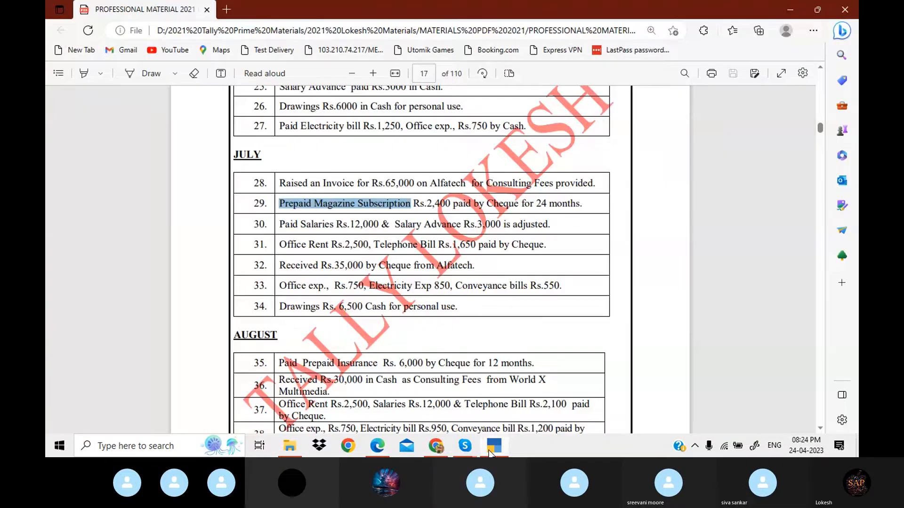
left_click(489, 452)
type("H")
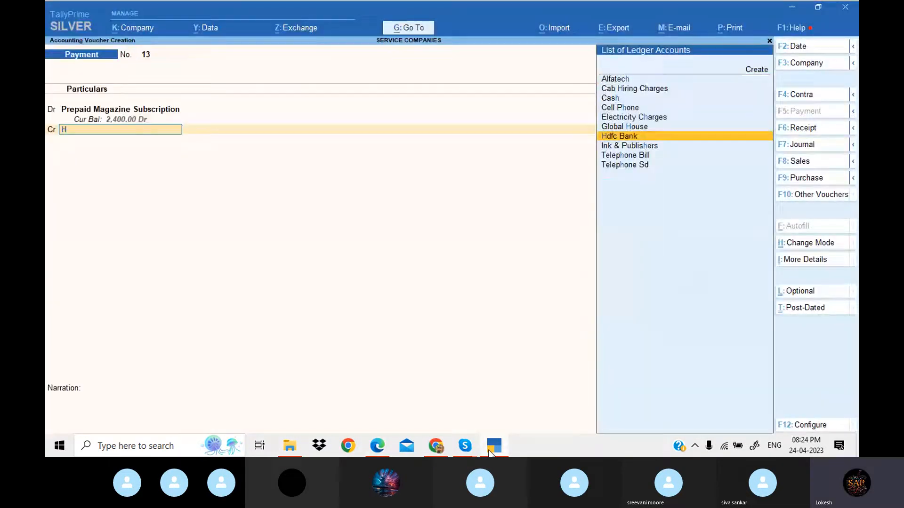
key("Return")
key("Return")
key("Return")
key("Return")
key("Return")
key("Return")
key("Return")
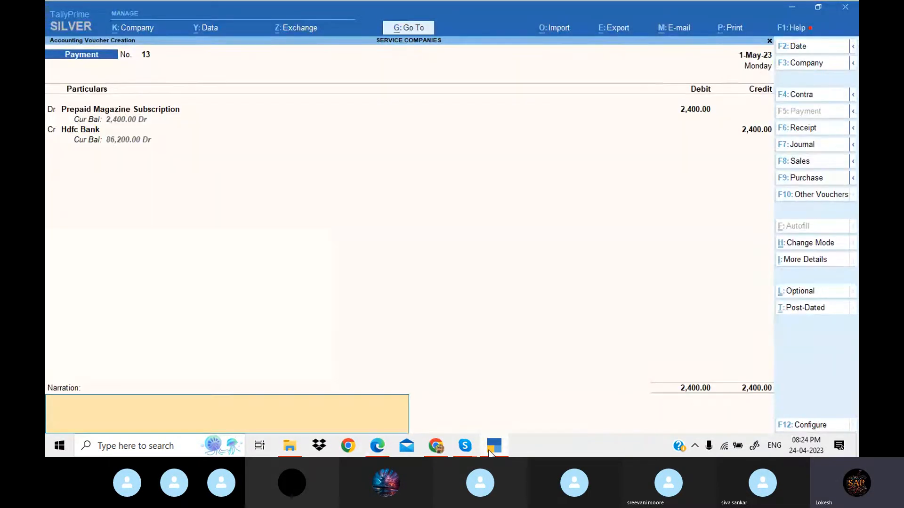
key("Return")
key("Return")
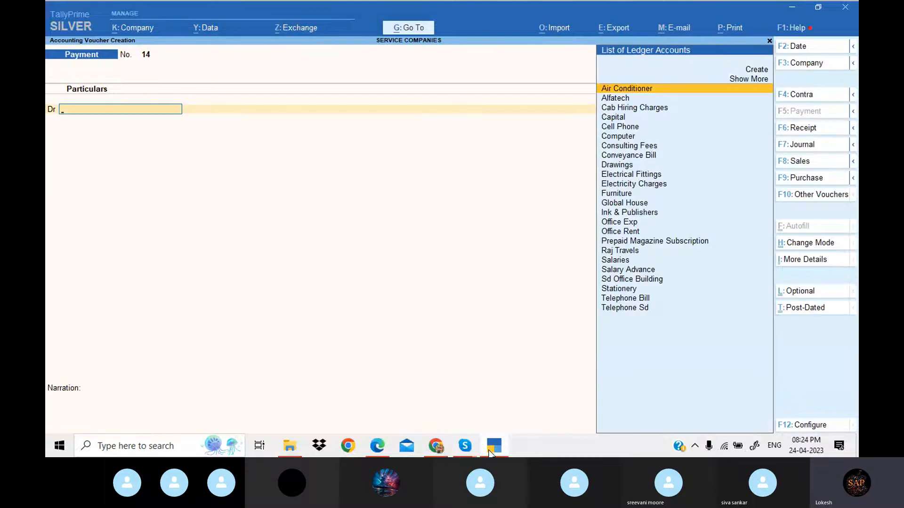
Check transaction 30 in the PDF in Edge and debit Salaries with 12,000 in a new TallyPrime Payment voucher
left_click(489, 452)
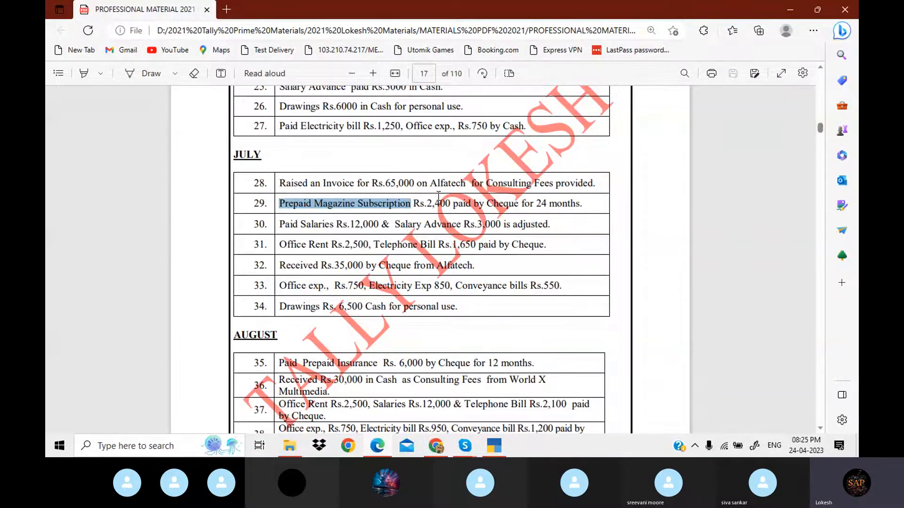
scroll(438, 195, "up", 1)
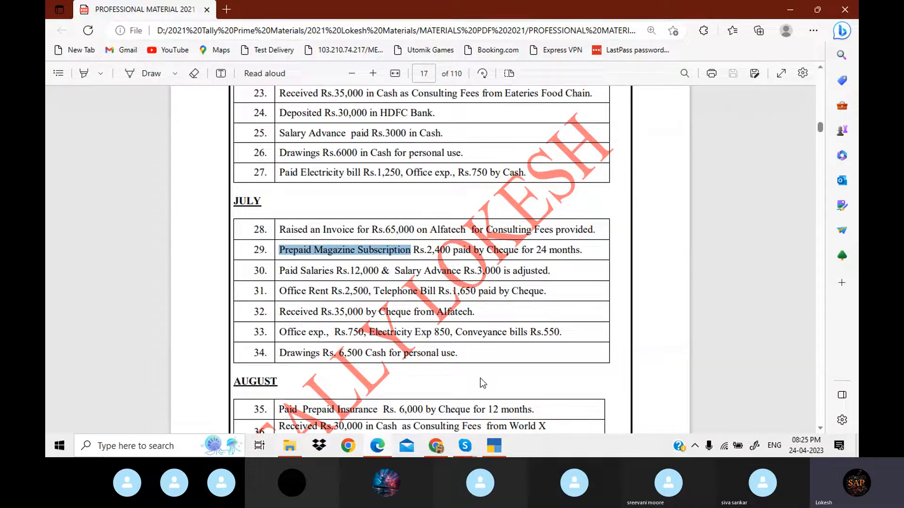
left_click(500, 450)
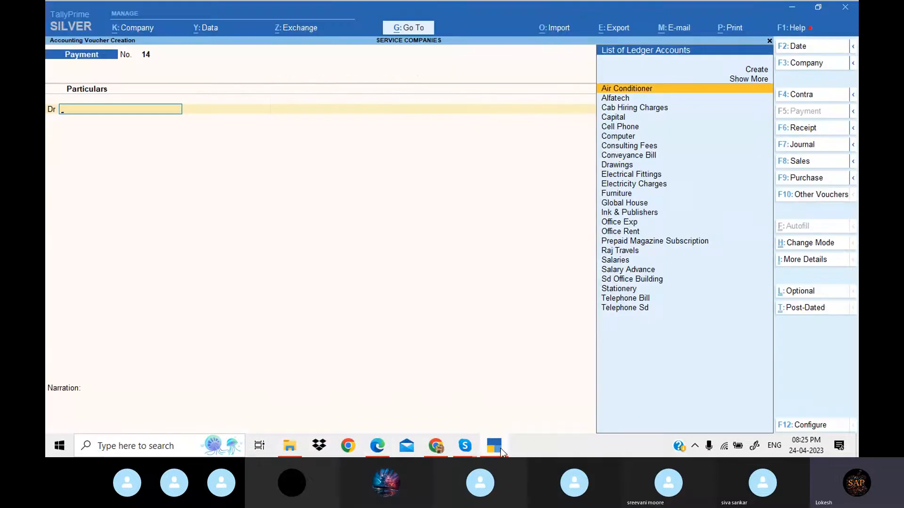
type("Sa")
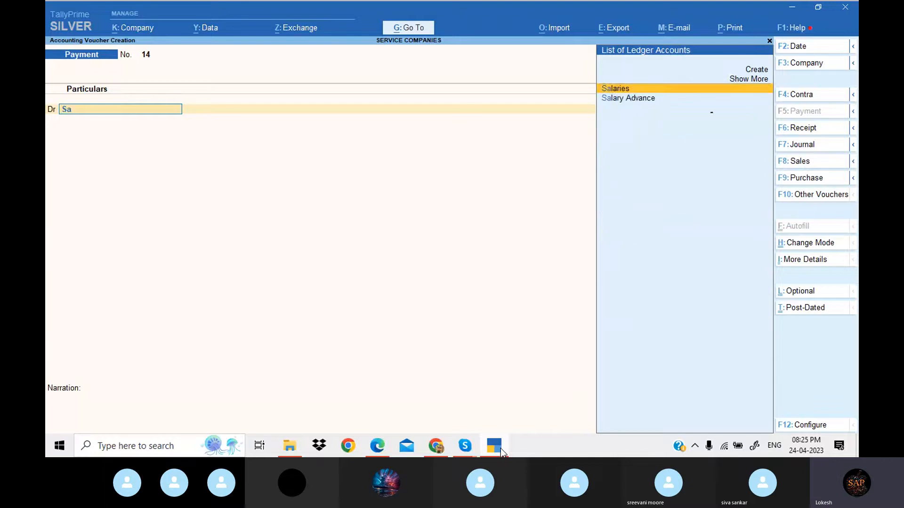
key("Return")
type("1200")
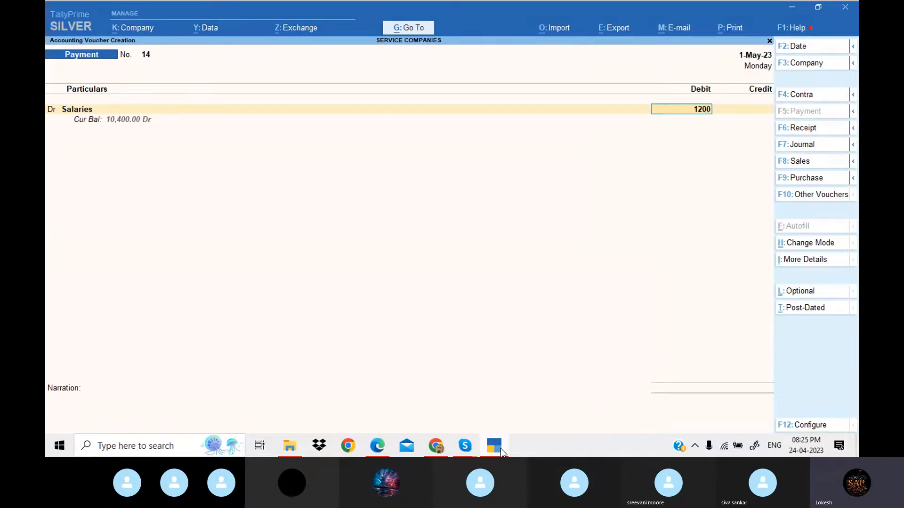
type("0")
key("Return")
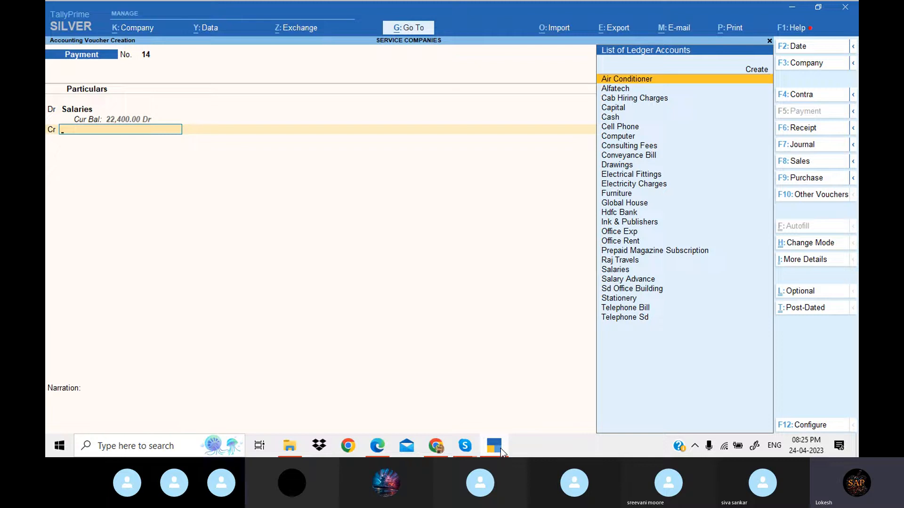
Credit Salary Advance with 3,000 in the salaries Payment voucher
type("Sa")
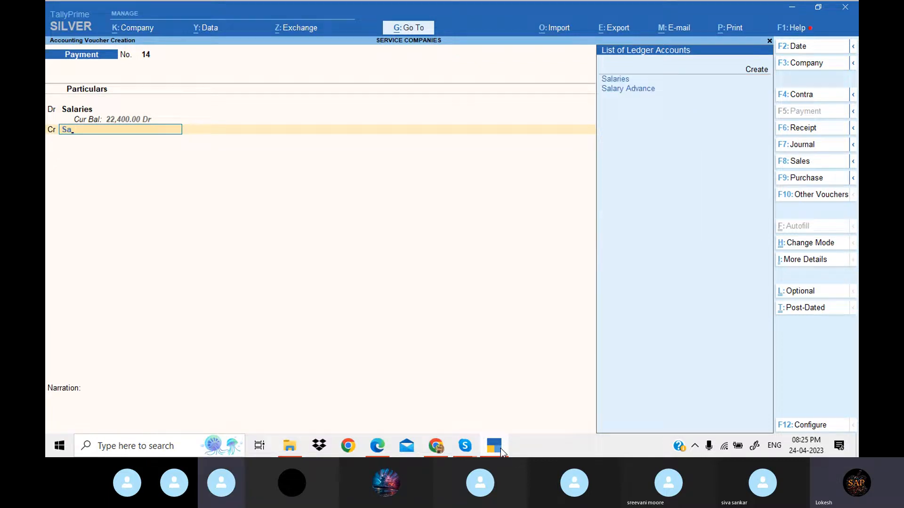
key("Down")
key("Return")
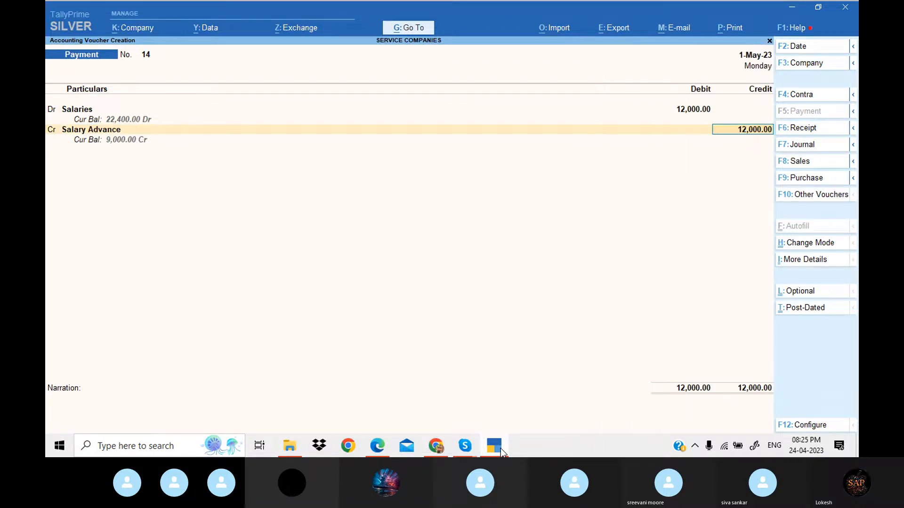
type("3000")
key("Return")
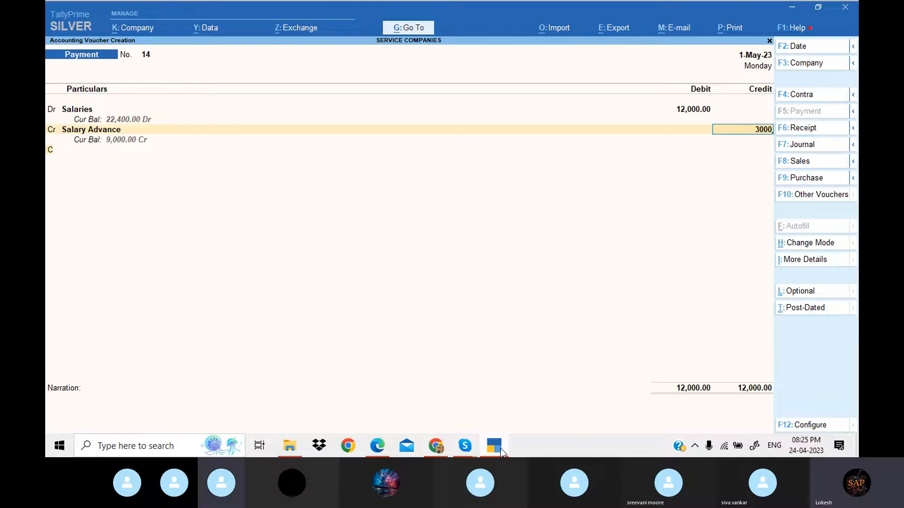
key("Return")
Credit Hdfc Bank with the remaining 9,000, leave the narration blank and accept the salaries Payment voucher
type("H")
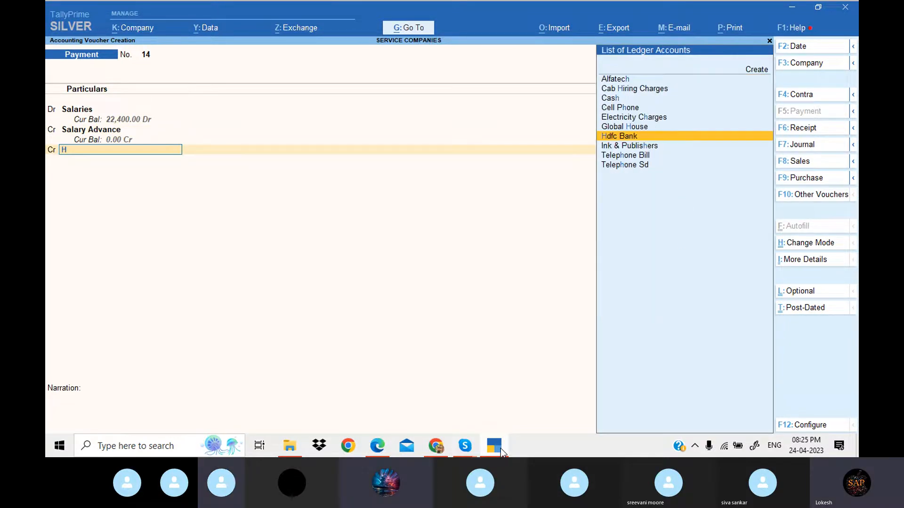
key("Return")
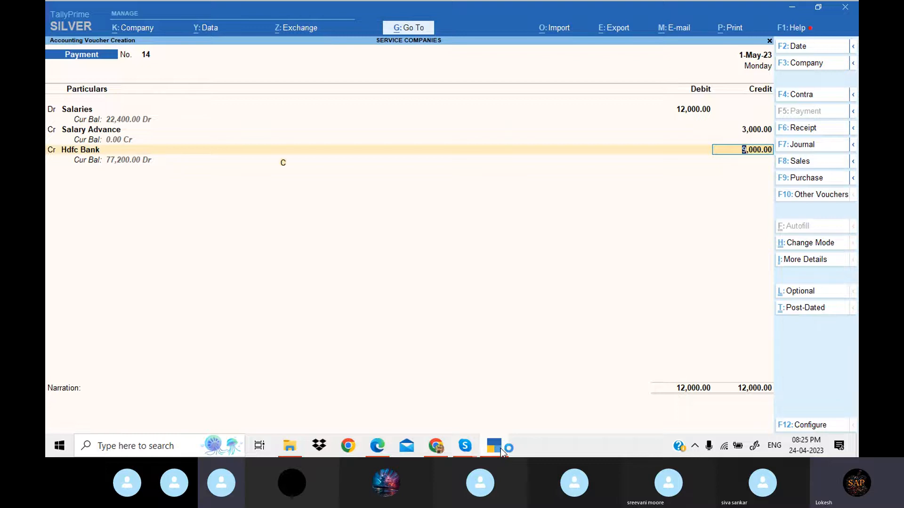
key("Return")
key("Return")
key("Return")
key("Return")
key("Return")
key("Return")
key("Return")
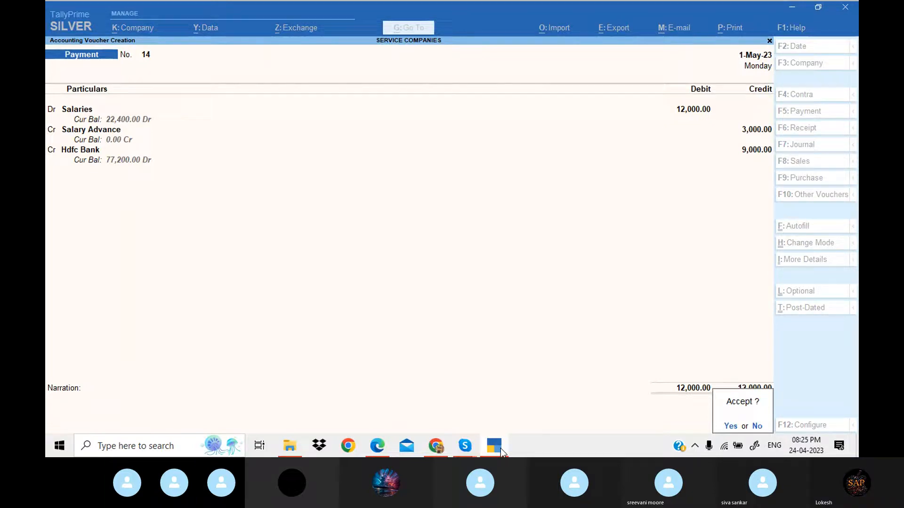
key("Return")
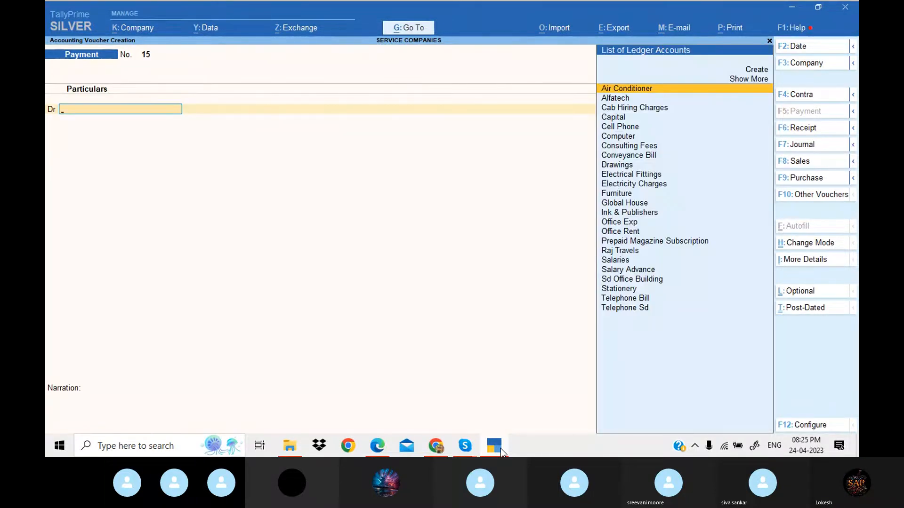
Copy "Prepaid Insurance" from transaction 35 of the PDF in Edge as the name of a new ledger in a TallyPrime Payment voucher
left_click(500, 451)
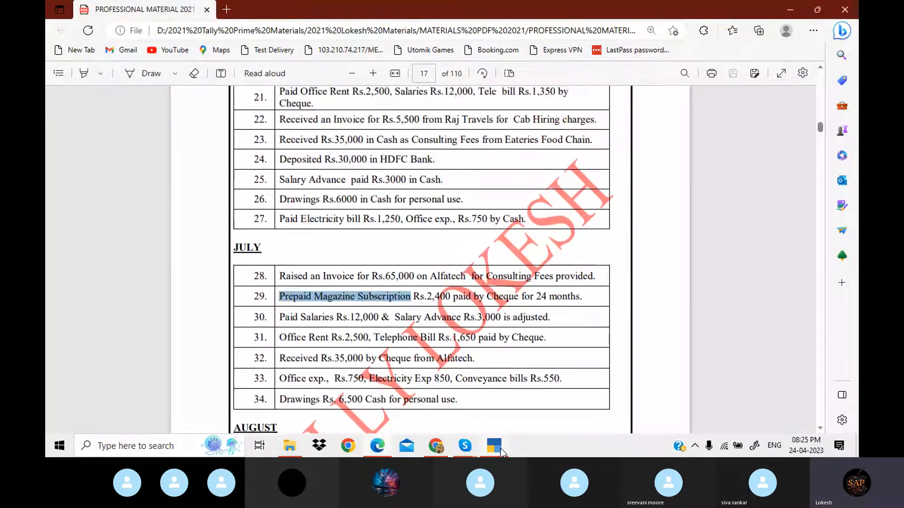
key("Down")
key("Down")
key("Down")
key("Down")
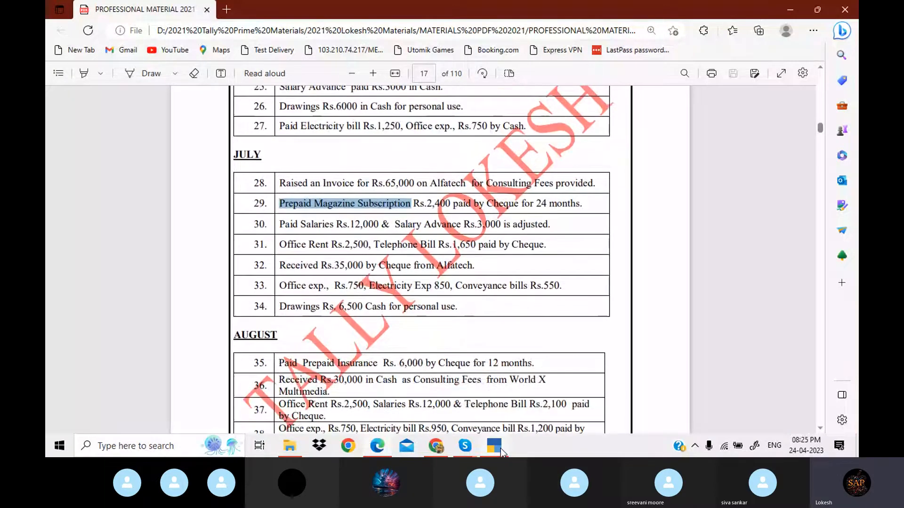
key("Down")
key("Down")
key("Down")
key("Down")
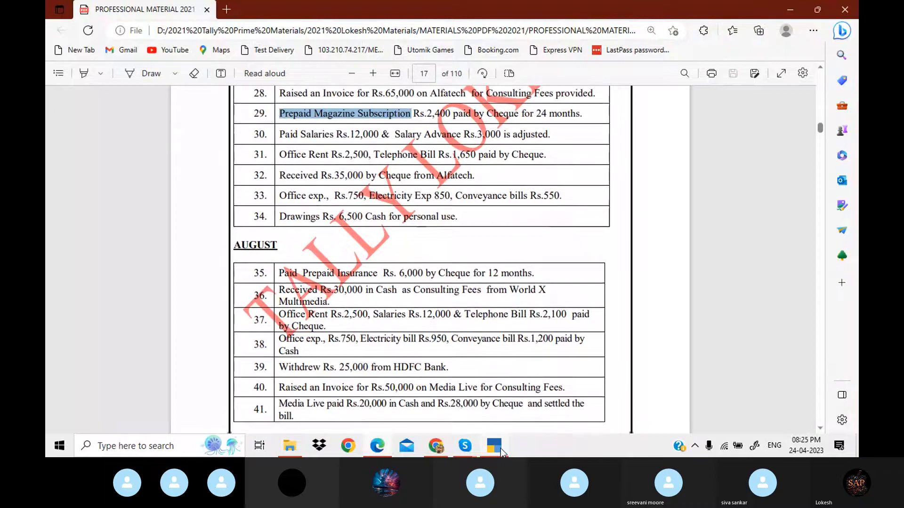
key("Down")
key("Down")
key("Down")
key("Down")
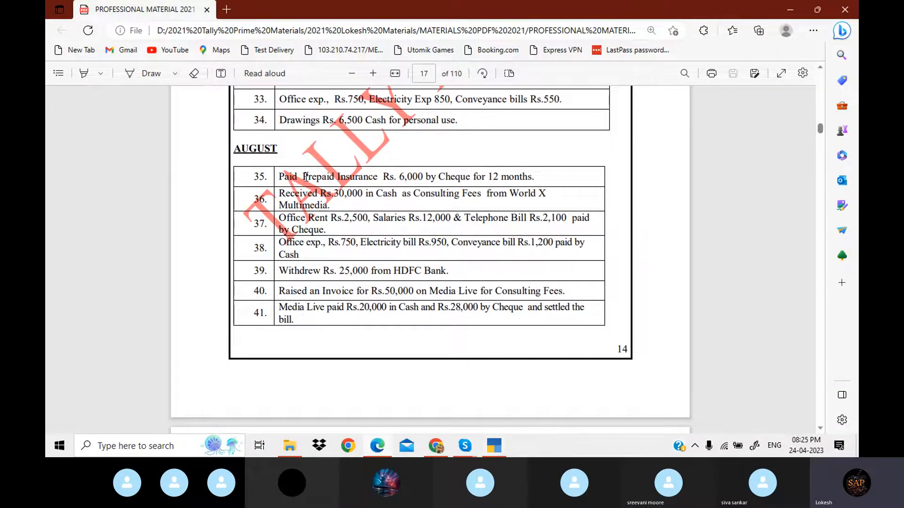
left_click_drag(305, 177, 378, 178)
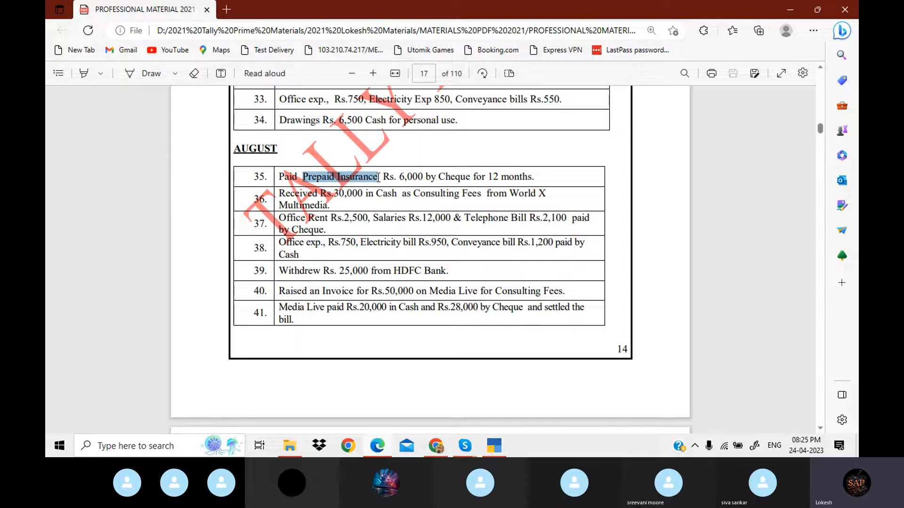
left_click(501, 451)
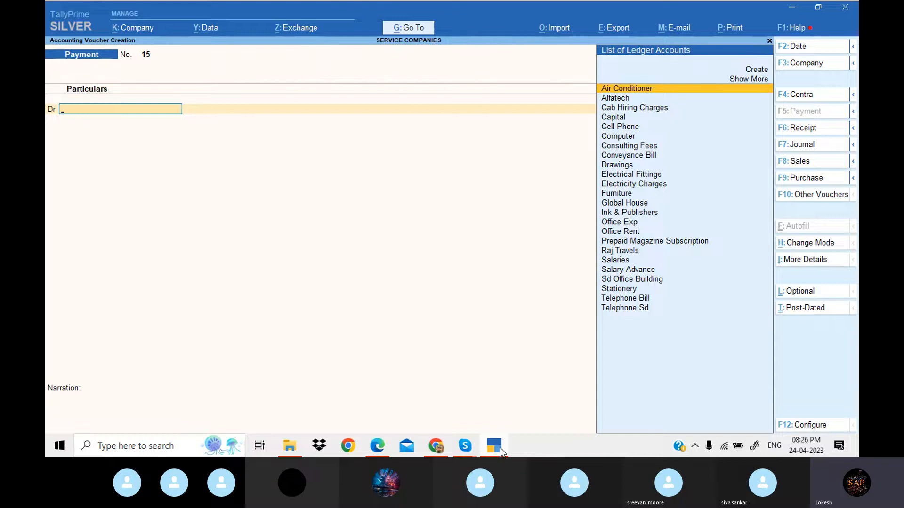
key("alt+c")
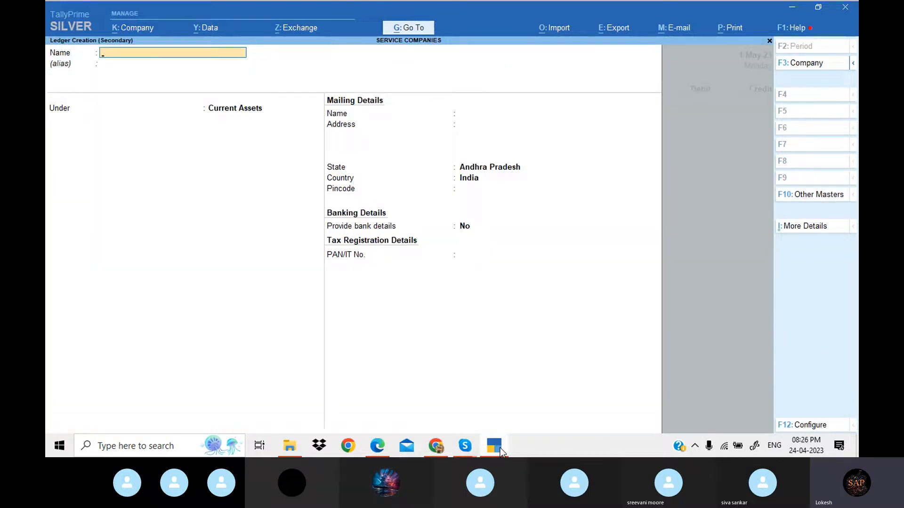
key("ctrl+alt+v")
key("Return")
key("Return")
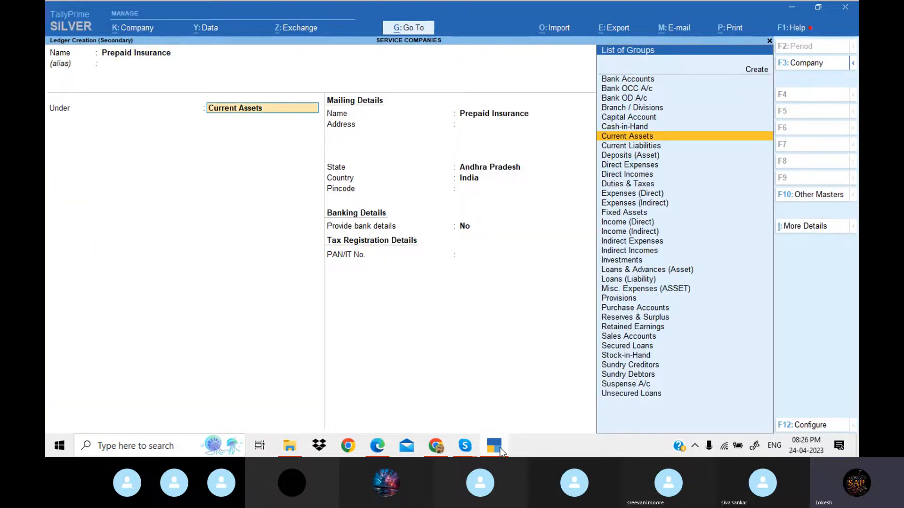
Keep the Prepaid Insurance ledger under Current Assets with state Andhra Pradesh and no bank details, and save it
key("Return")
key("Return")
key("Return")
key("Return")
key("Return")
key("Return")
key("Return")
key("Return")
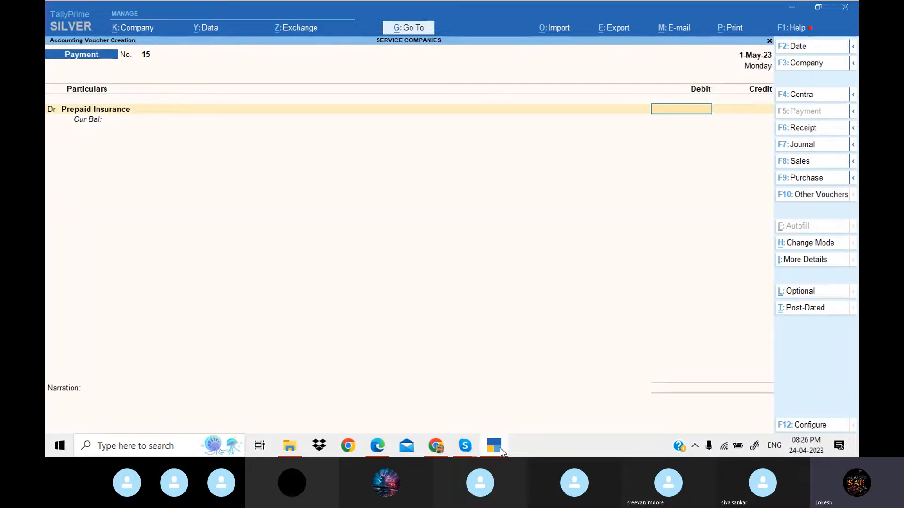
Check the amount of transaction 35 in the PDF and debit Prepaid Insurance with 6,000
left_click(500, 452)
left_click(501, 452)
type("6000")
key("Return")
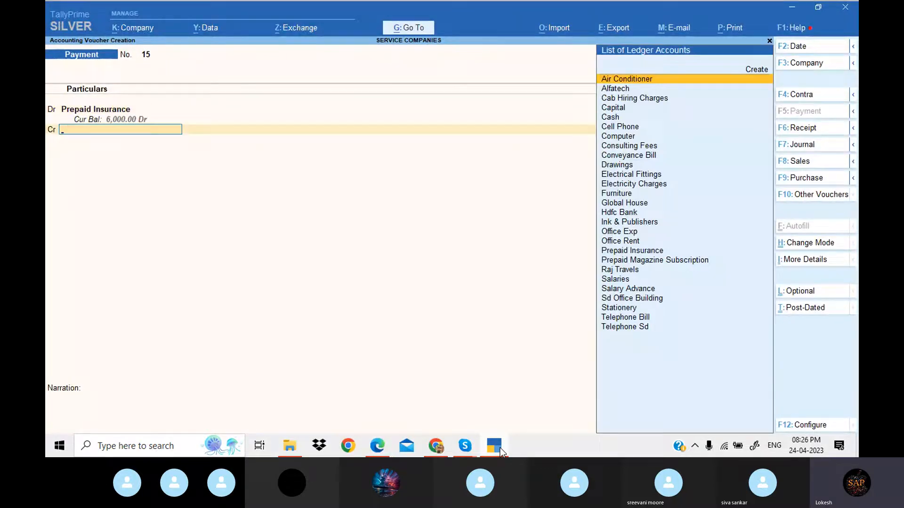
Credit Hdfc Bank with 6,000, leave the narration blank and accept the prepaid insurance Payment voucher
type("hd")
key("Return")
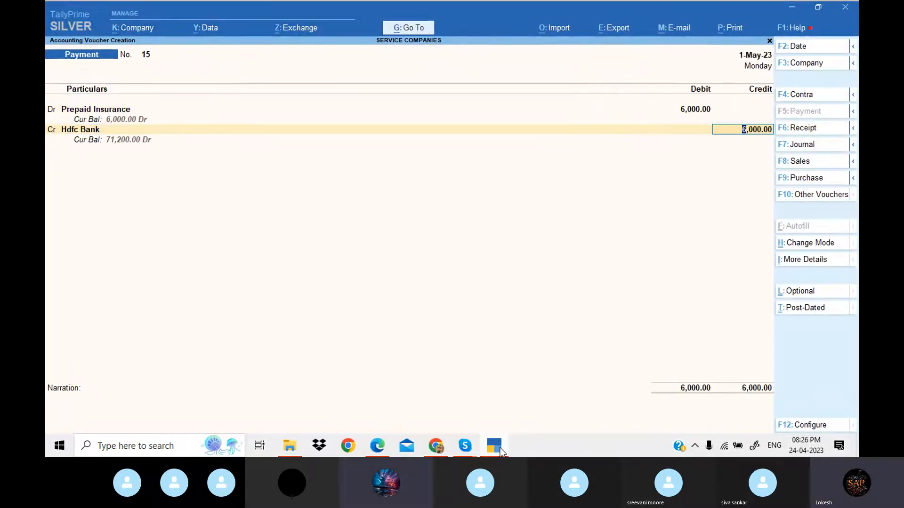
key("Return")
key("Return")
key("Return")
key("Return")
key("Return")
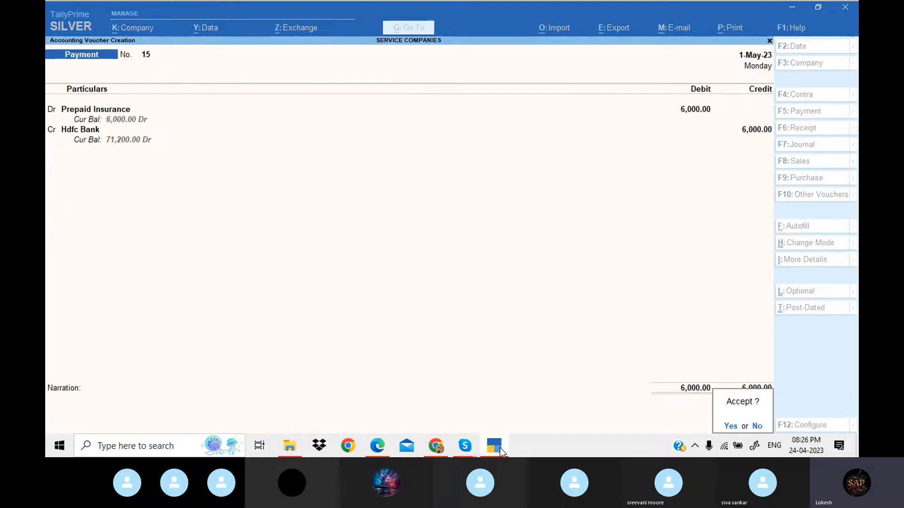
key("Return")
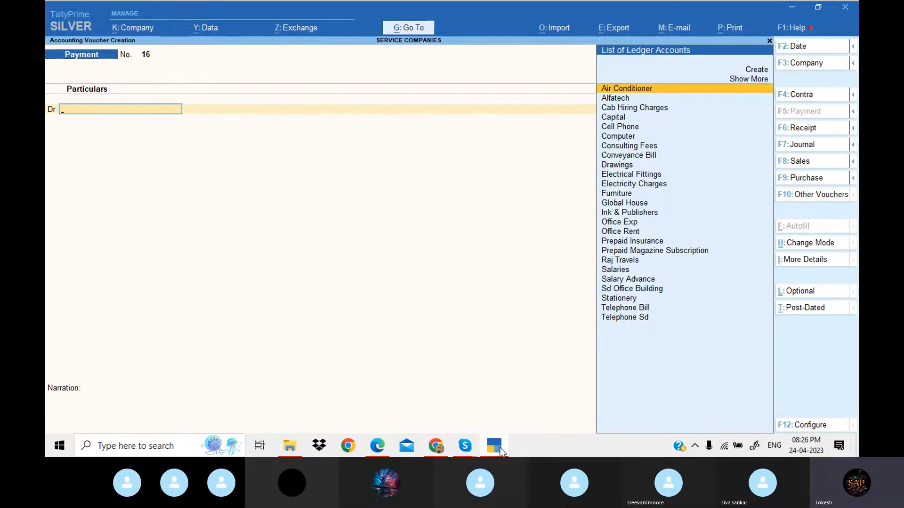
Copy "Media Live" from transaction 40 of the PDF in Edge as the name of a new ledger in a TallyPrime Journal voucher
left_click(500, 451)
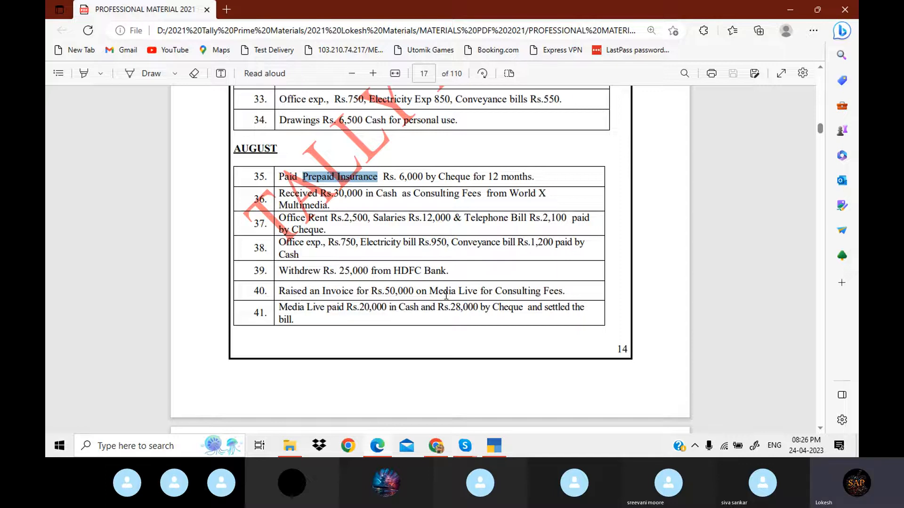
left_click_drag(430, 290, 477, 292)
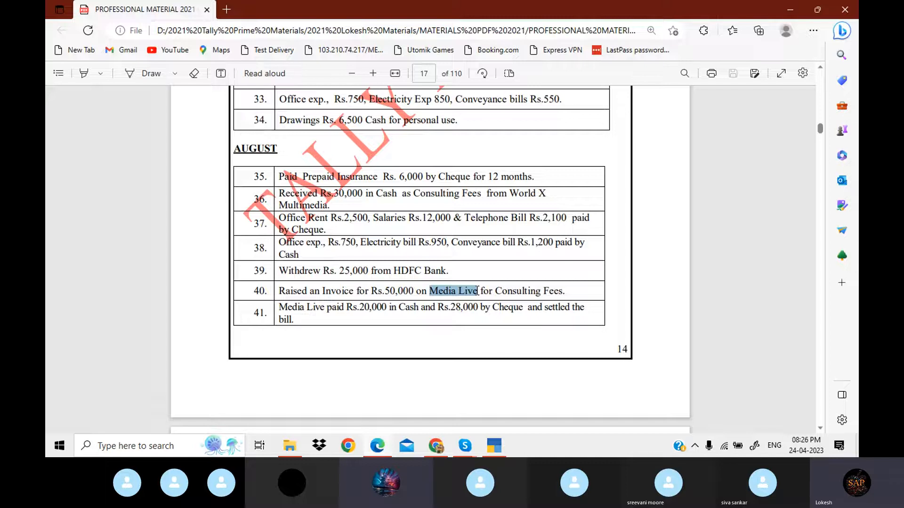
left_click(498, 446)
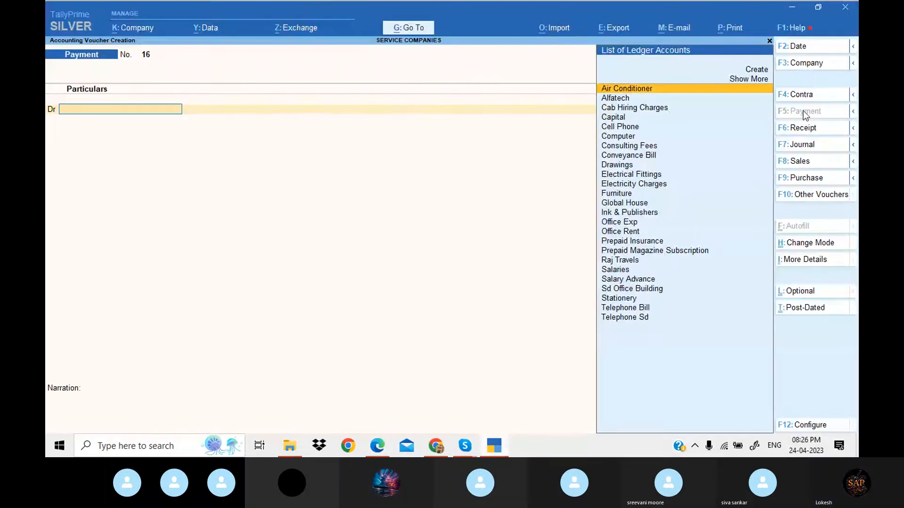
left_click(815, 144)
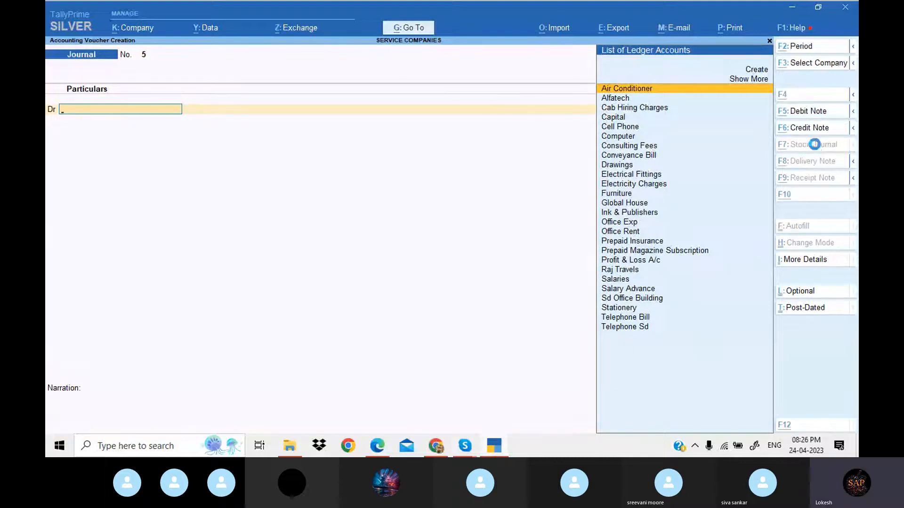
key("alt+c")
key("ctrl+alt+v")
key("Return")
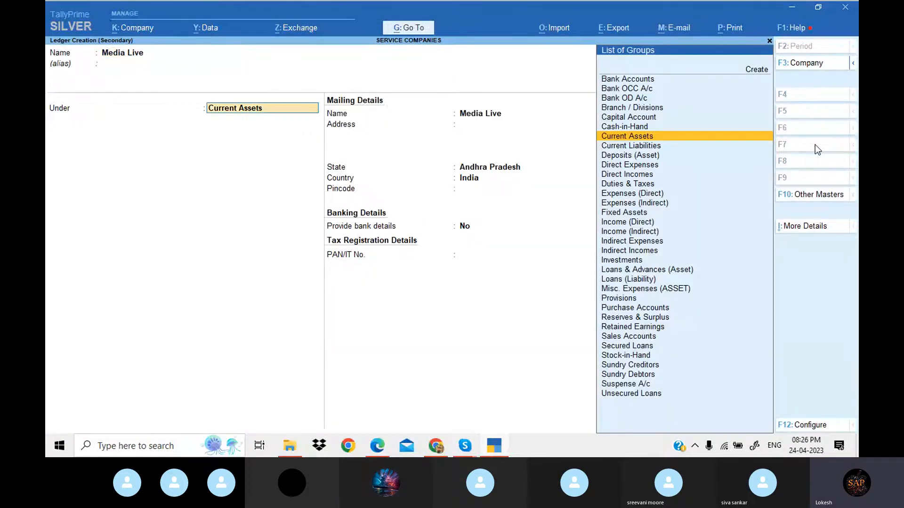
Place the Media Live ledger under Sundry Debtors, keep the remaining details as they are and save it
type("Sun")
key("Down")
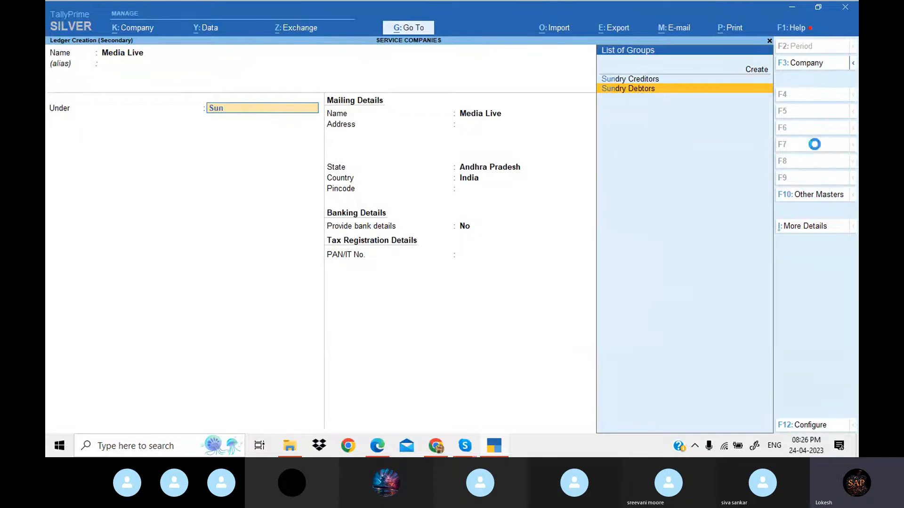
key("Return")
key("Return")
key("Return")
key("Return")
key("Return")
key("Return")
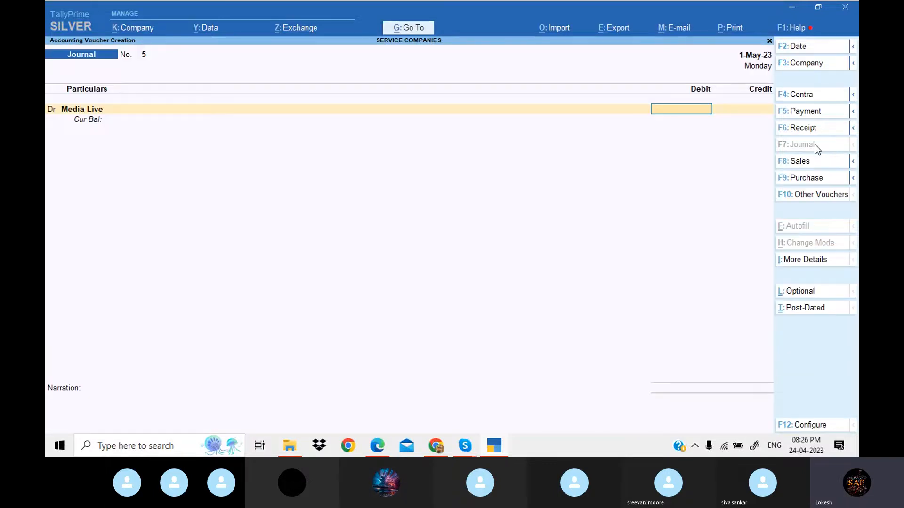
Debit Media Live with 50,000 in the Journal voucher and check transaction 40 in the PDF for the account to credit
type("50000")
key("Return")
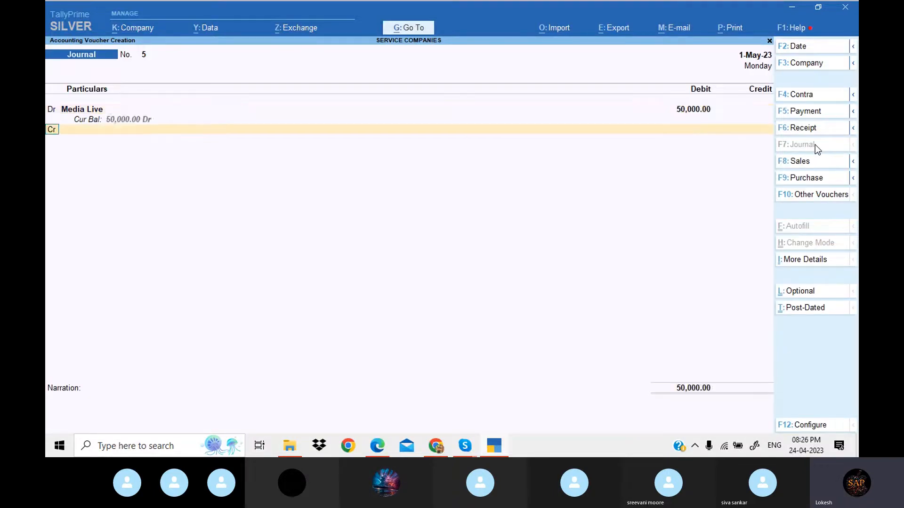
key("Return")
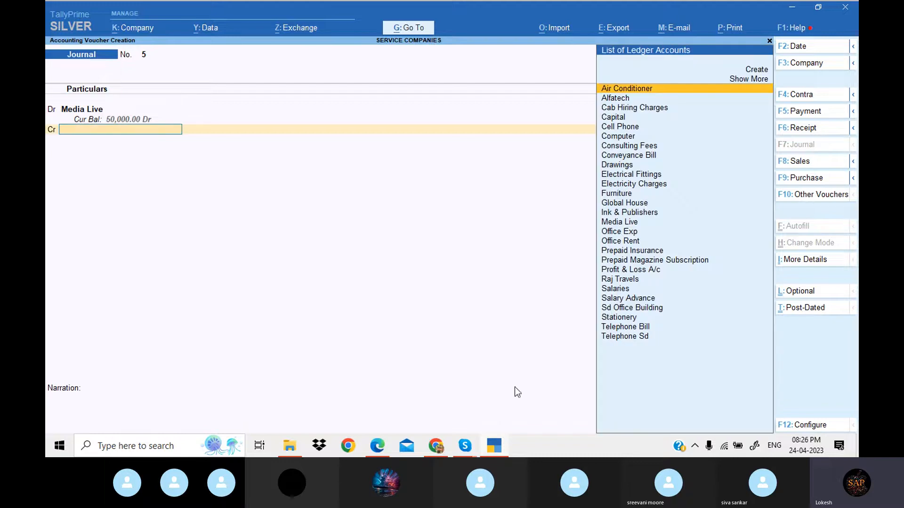
left_click(494, 446)
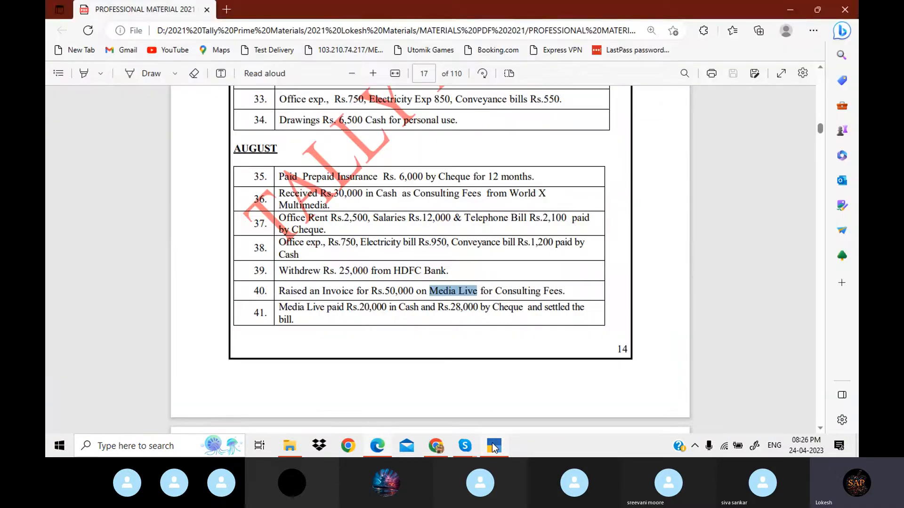
left_click(494, 446)
Credit Consulting Fees with 50,000, leave the narration blank and accept the Media Live Journal voucher
type("Con")
key("Down")
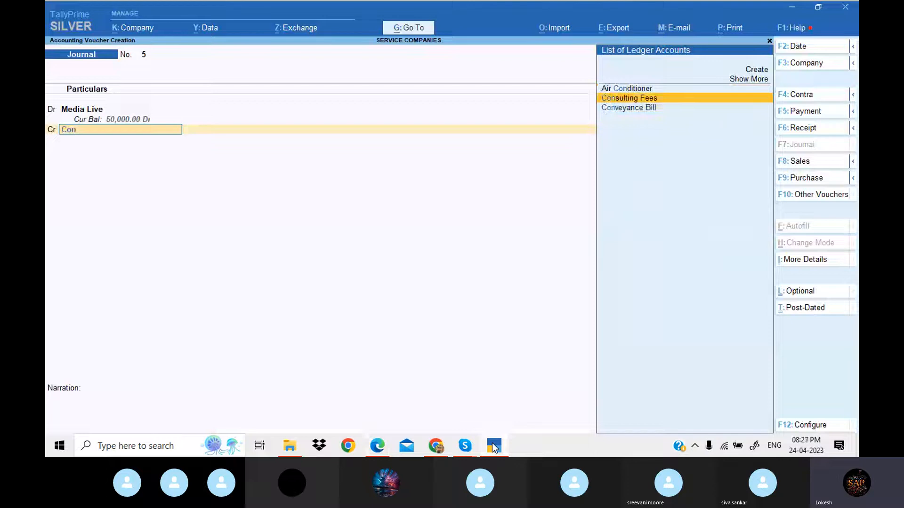
key("Return")
key("Return")
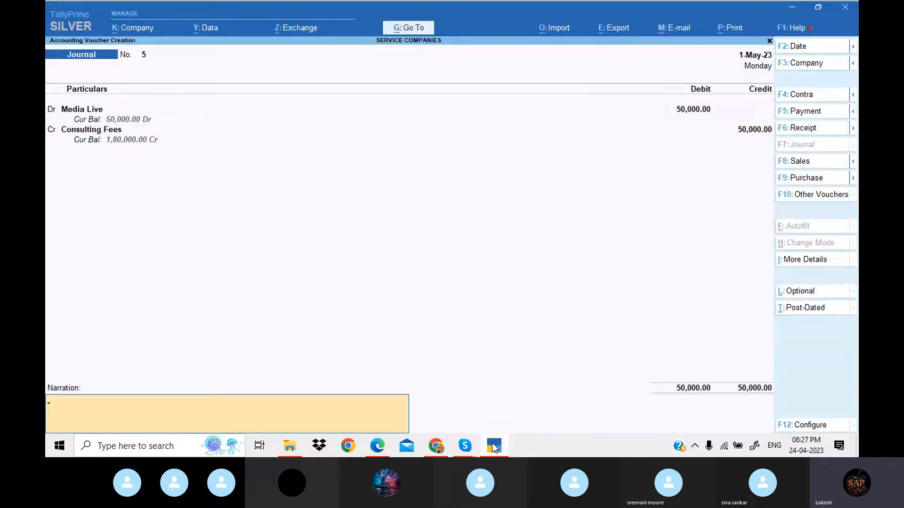
key("Return")
key("Return")
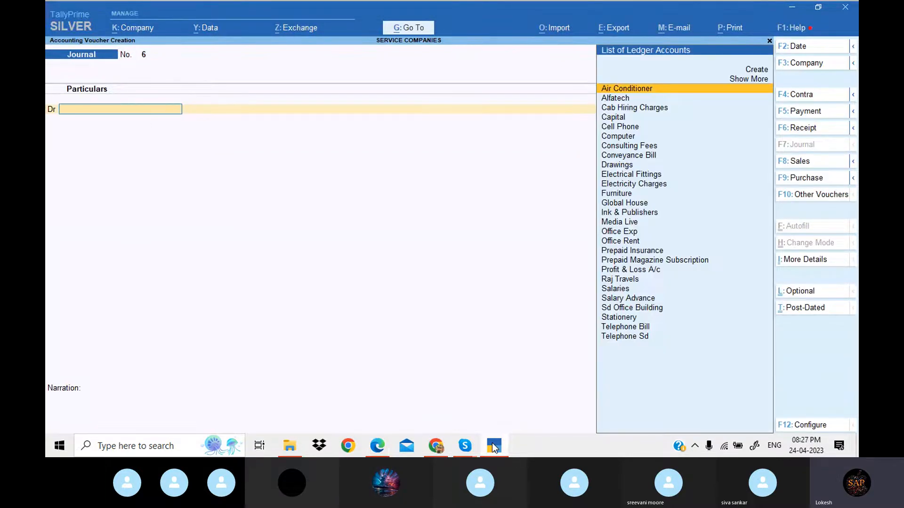
Check transaction 41 in the PDF, switch to a Receipt voucher and credit Media Live with 50,000
left_click(494, 447)
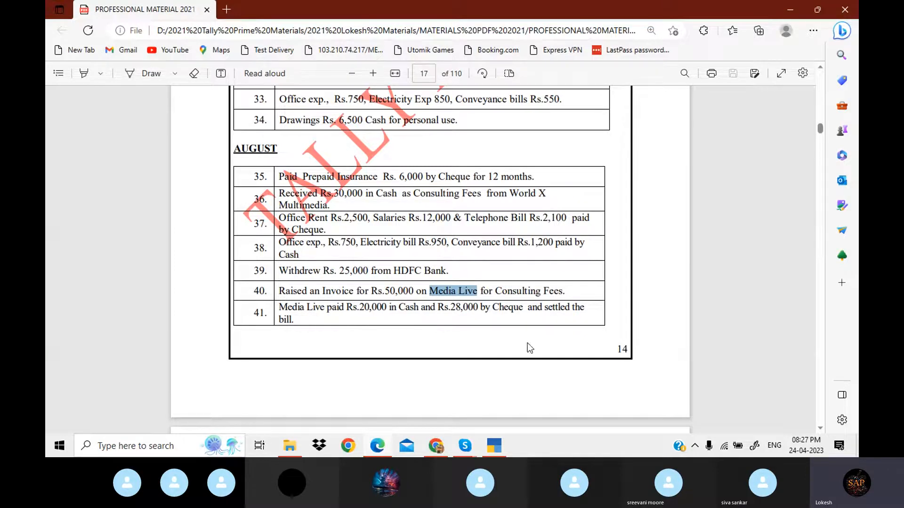
left_click(494, 447)
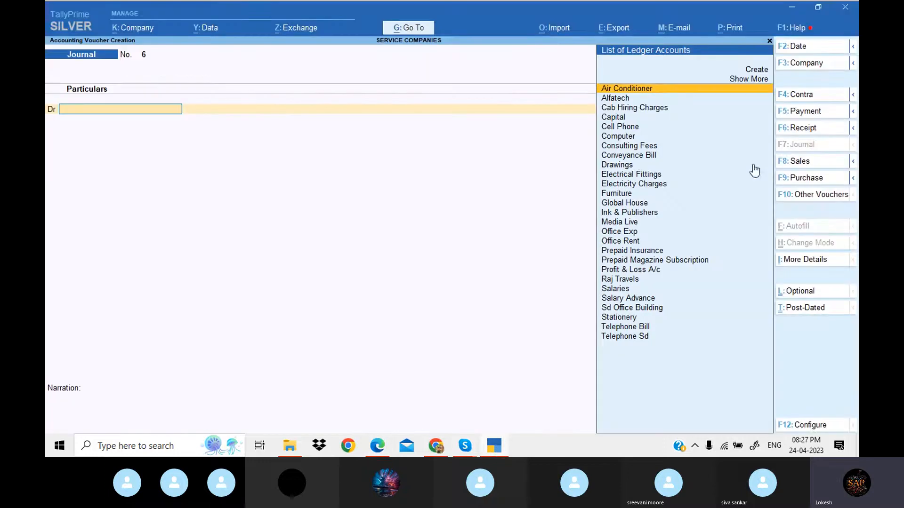
left_click(819, 128)
type("M")
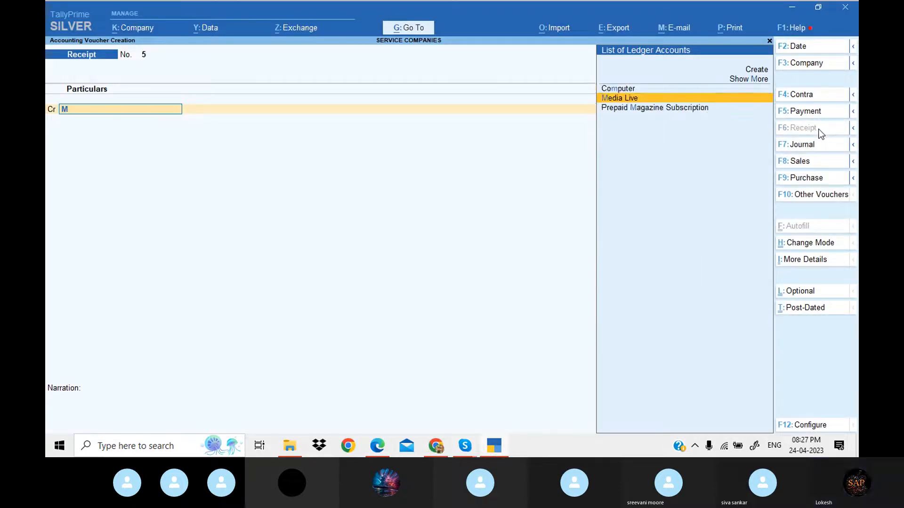
type("e")
key("Return")
type("50000")
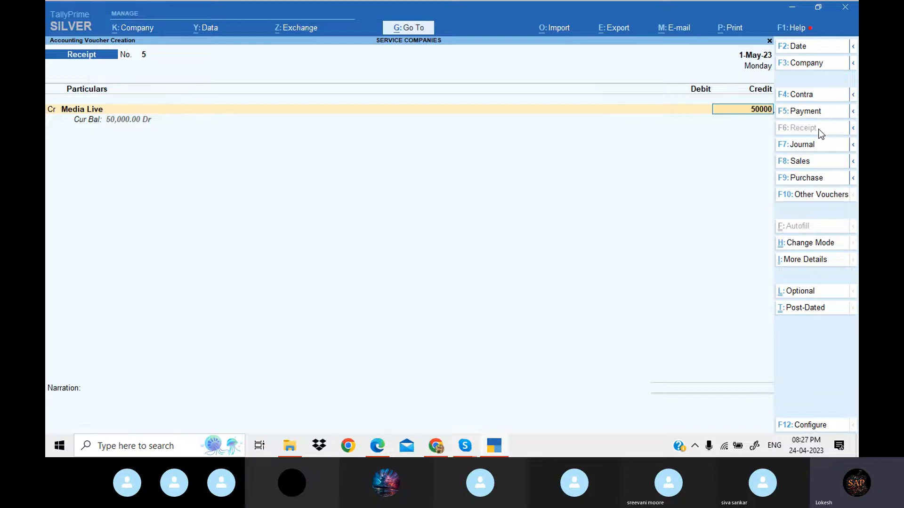
key("Return")
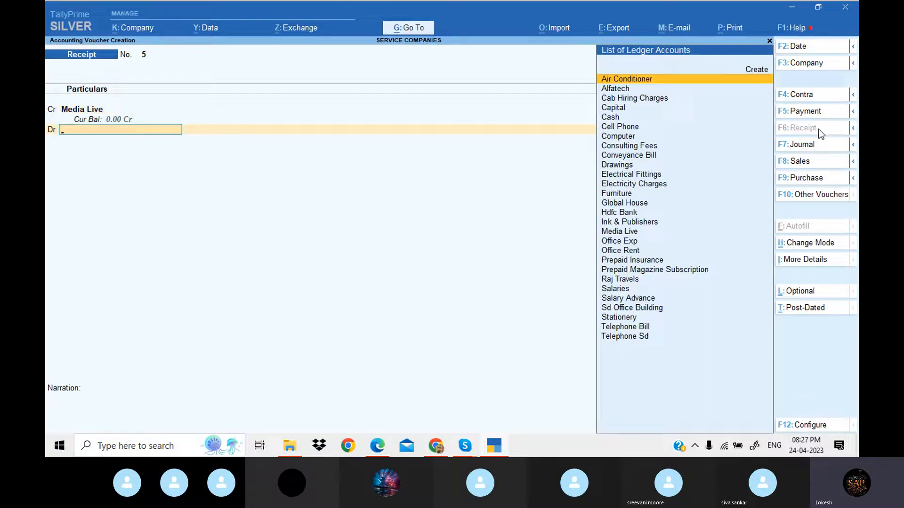
Debit Cash with 20,000 in the Media Live Receipt voucher
type("Ca")
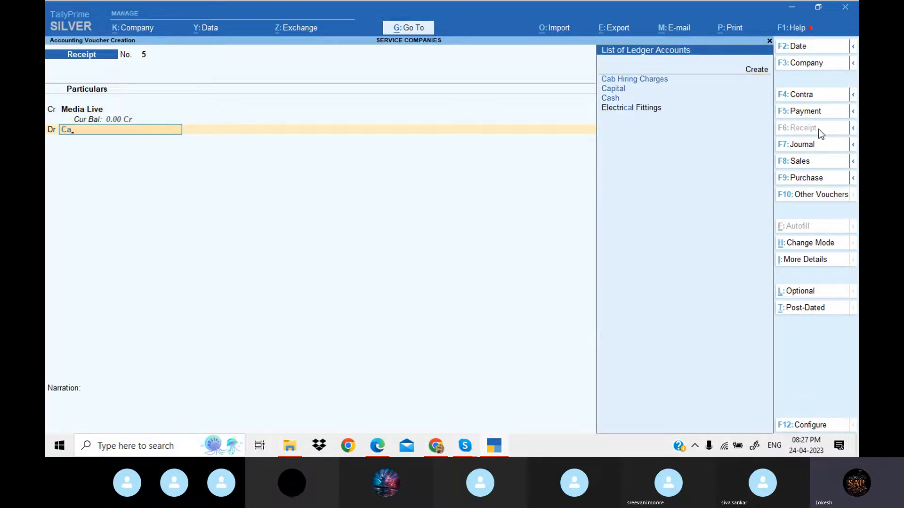
key("Down")
key("Down")
key("Return")
type("200000")
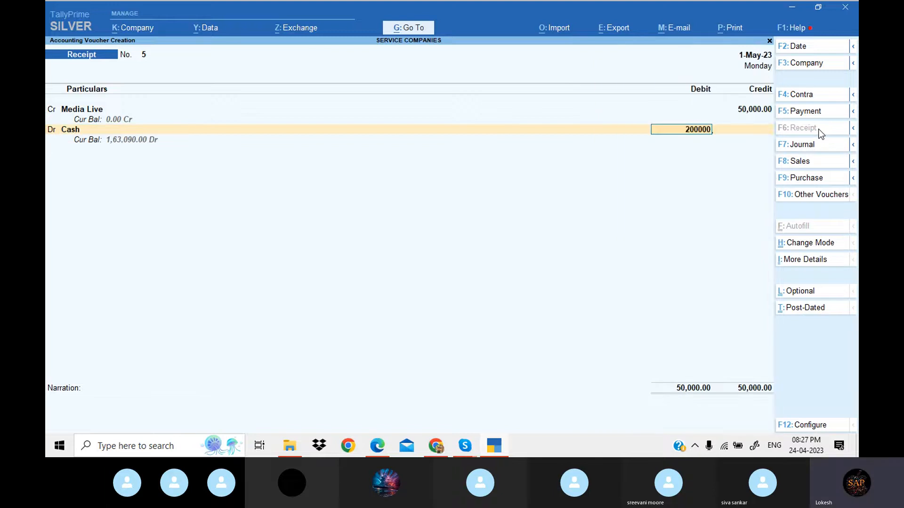
key("Return")
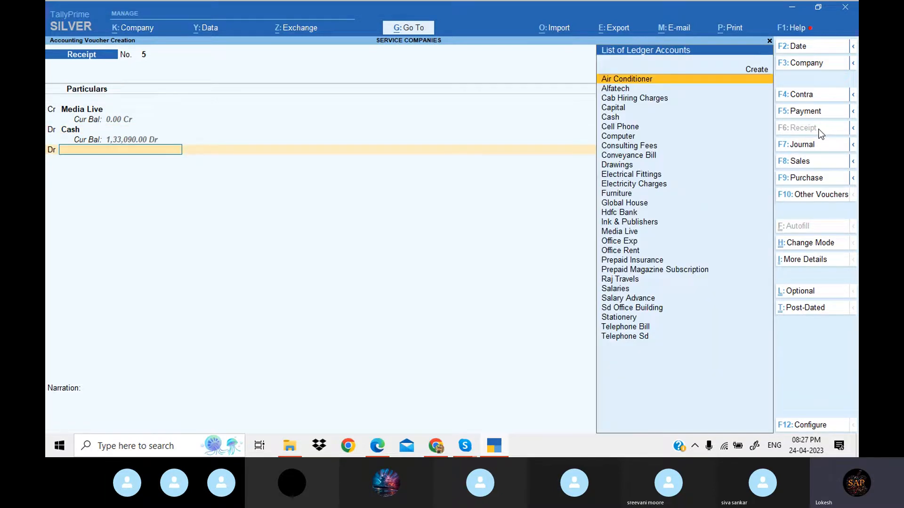
Debit Hdfc Bank with 28,000, keeping Cheque/DD as the transaction type and leaving the instrument number and bank blank
type("h")
key("Return")
type("28,0")
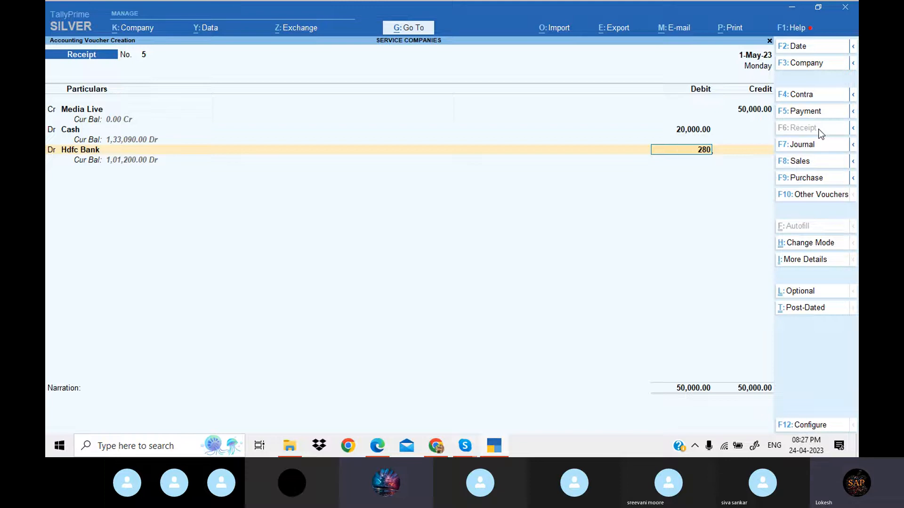
type("00")
key("Return")
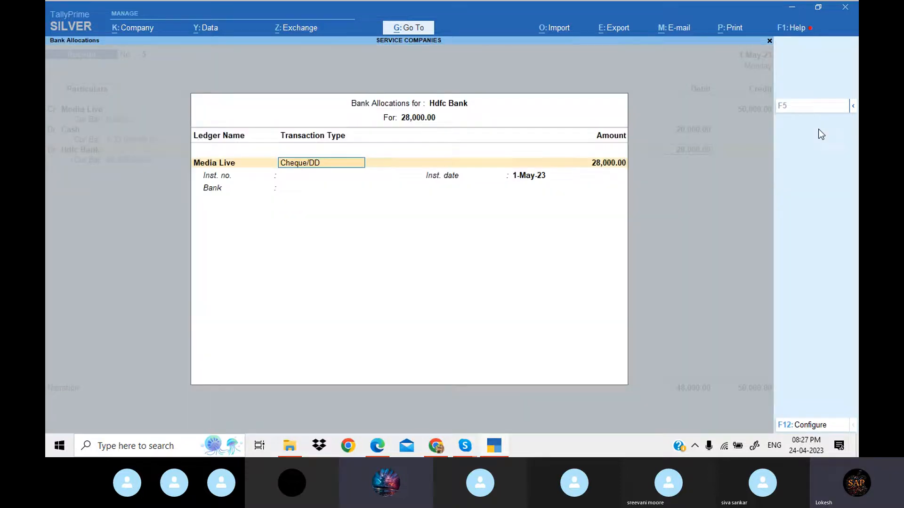
key("Return")
key("Return")
key("Return")
key("Return")
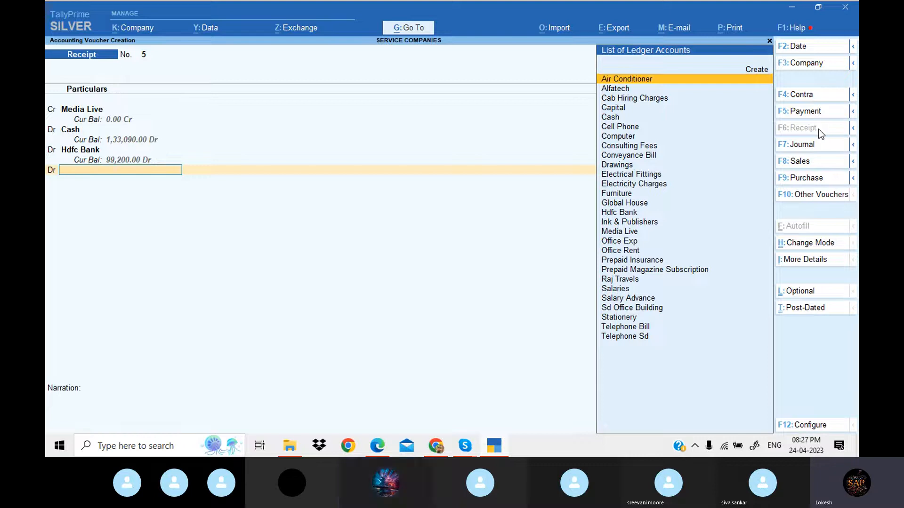
Create a Discount Allowed ledger under Indirect Expenses from within the Receipt voucher and save it
key("alt+c")
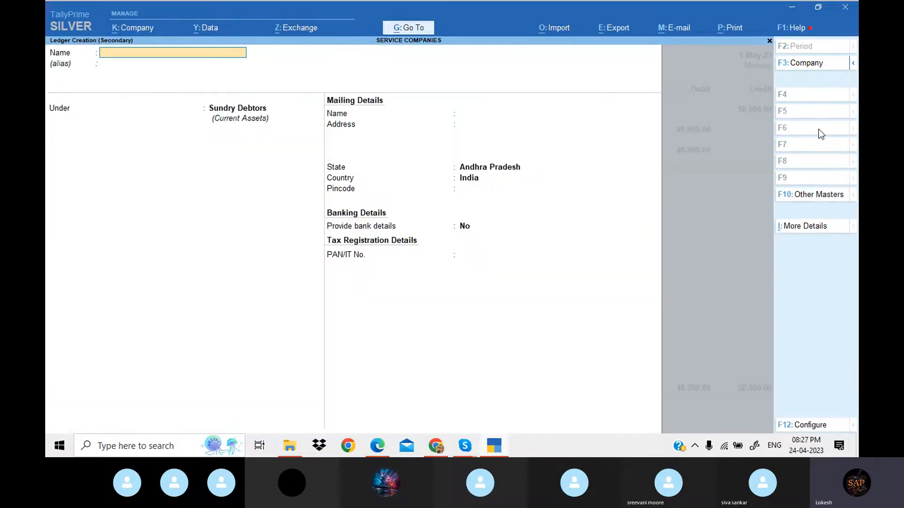
type("Discount Allowed")
key("Return")
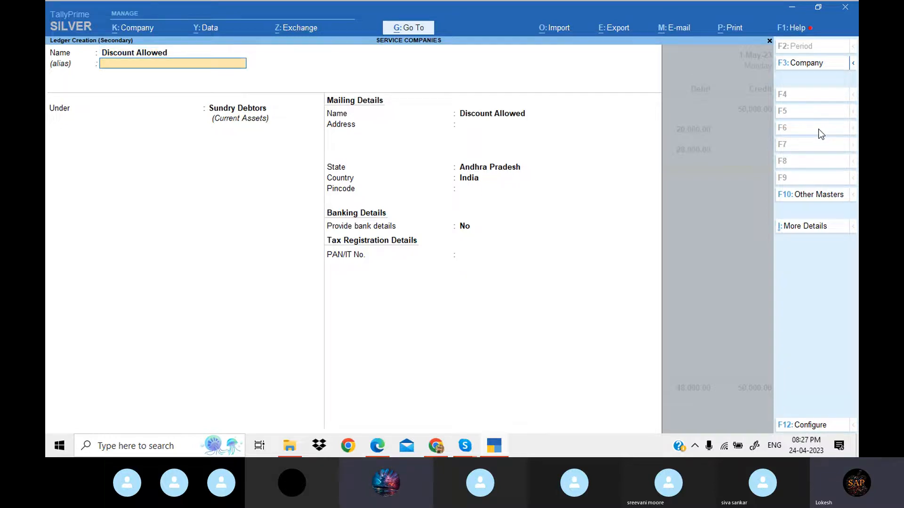
type("Ind")
key("Down")
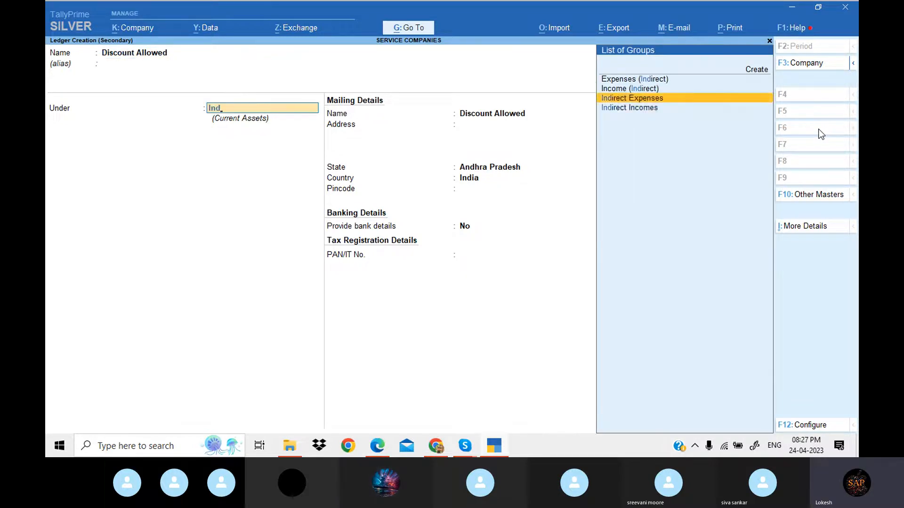
key("Return")
key("Return")
key("Return")
key("Return")
key("Return")
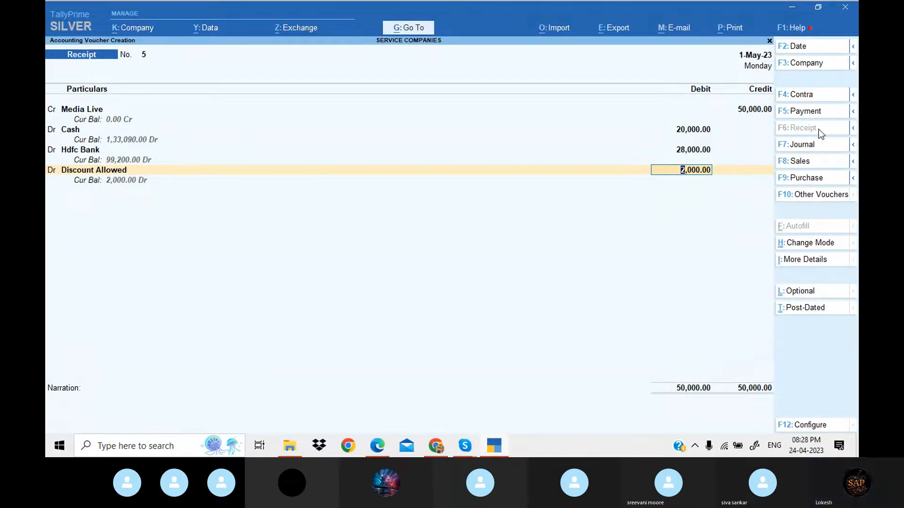
Debit Discount Allowed with the remaining 2,000, leave the narration blank and accept the Media Live Receipt voucher
key("Return")
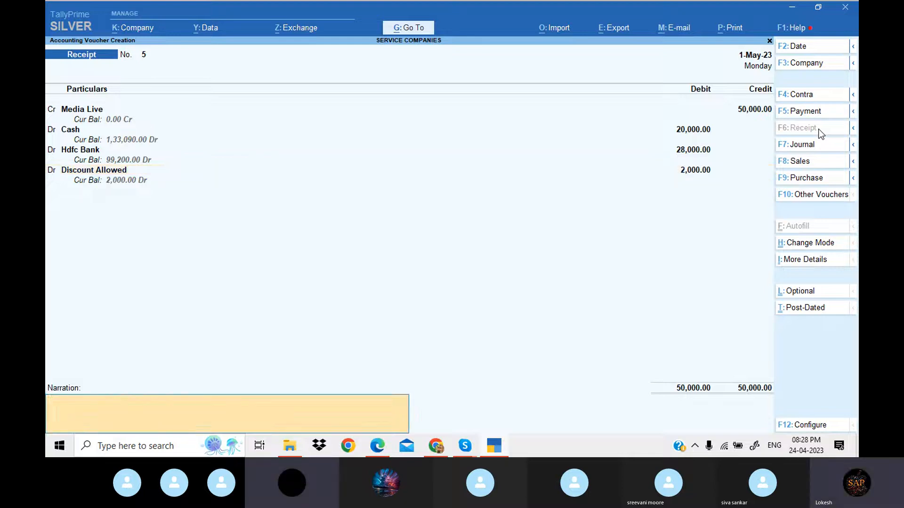
key("Return")
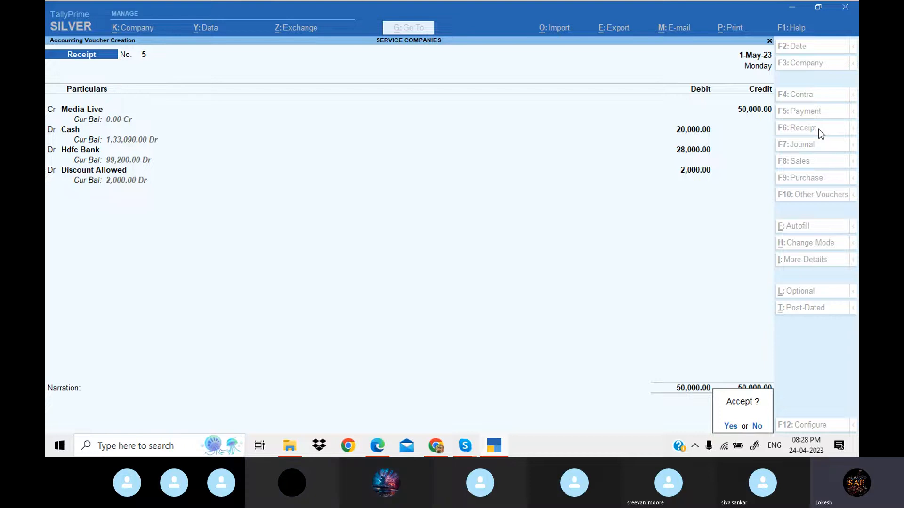
key("Return")
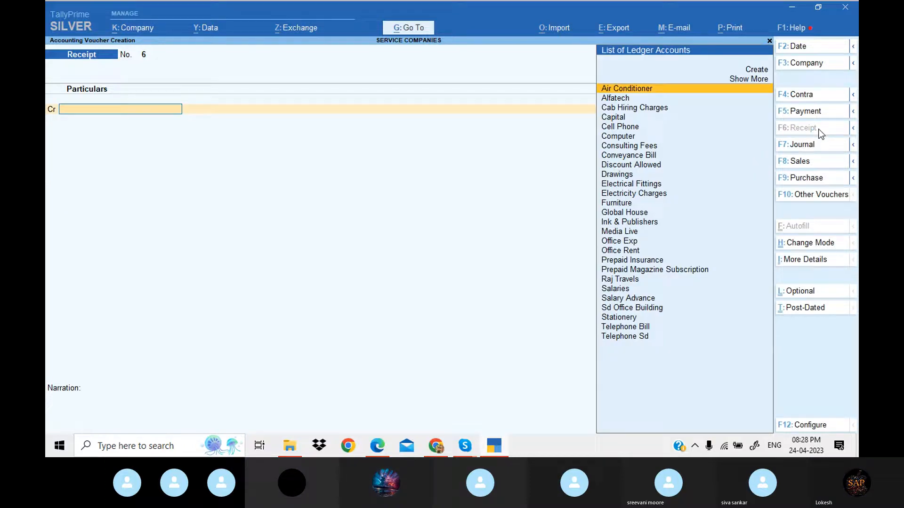
Read through the remaining PDF transactions in Edge, from transaction 42 in August through the September, October, November and December lists
left_click(498, 447)
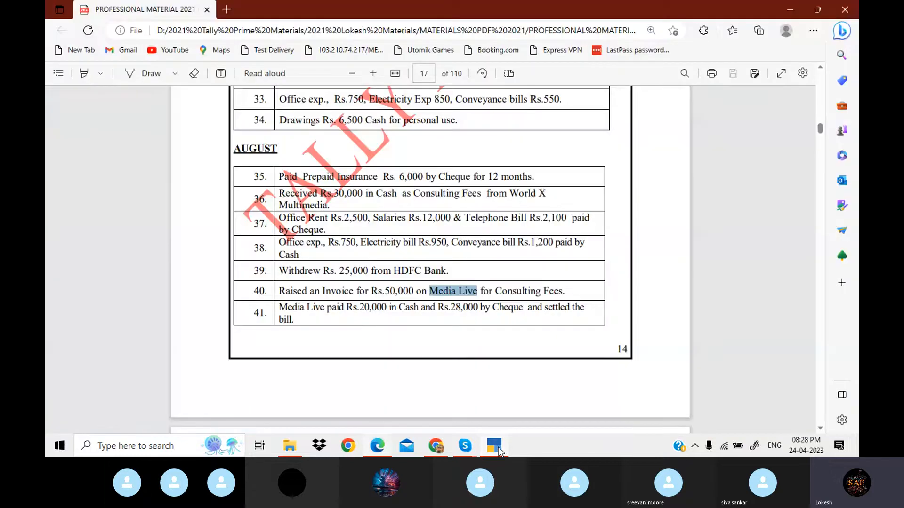
key("Down")
key("Down")
key("Down")
key("Down")
key("Down")
key("Down")
key("Down")
key("Down")
key("Down")
key("Down")
key("Down")
key("Down")
key("Down")
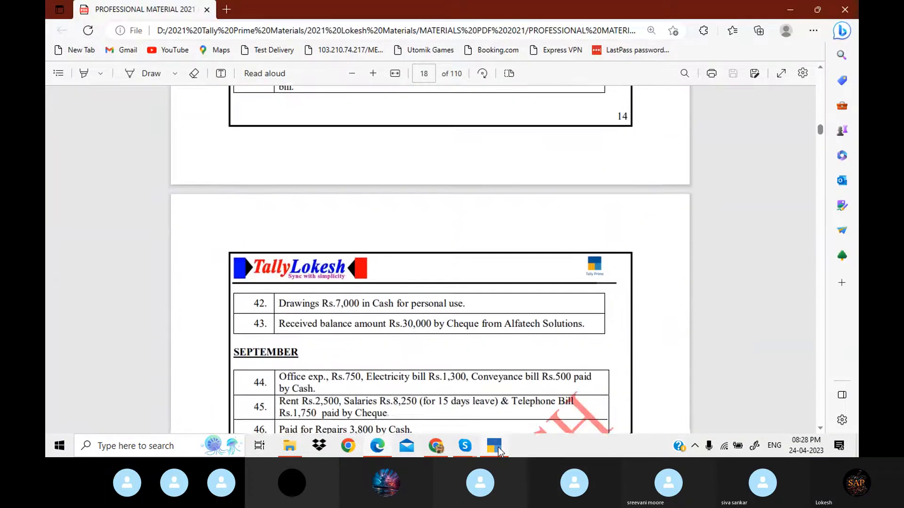
key("Down")
key("Down")
key("Down")
key("Down")
key("Down")
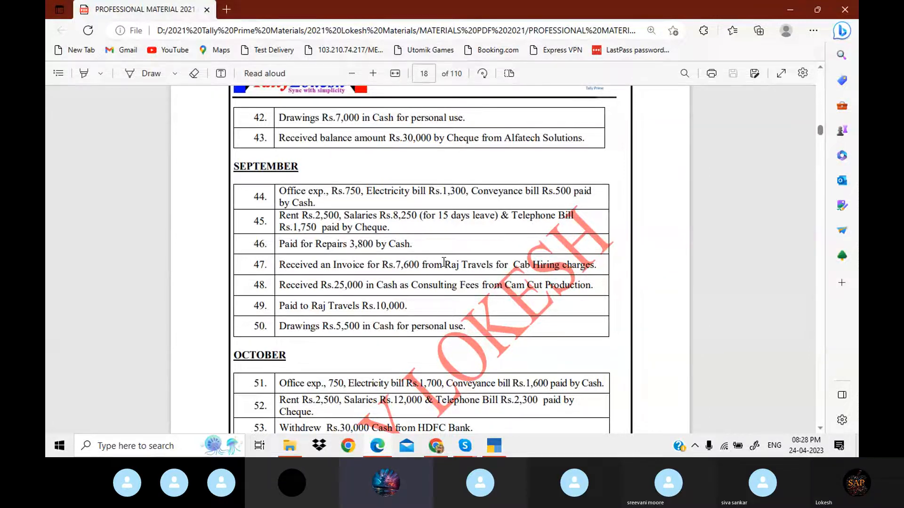
scroll(443, 262, "down", 3)
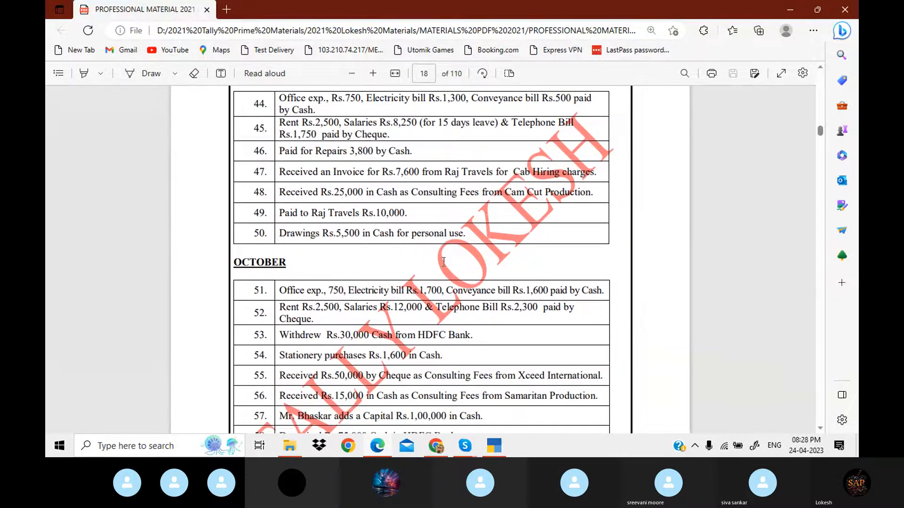
scroll(444, 262, "down", 1)
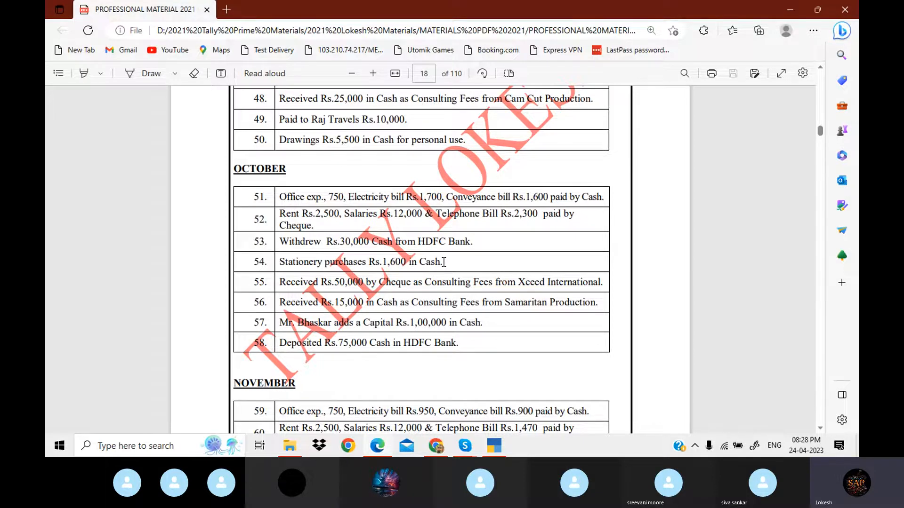
scroll(444, 262, "down", 3)
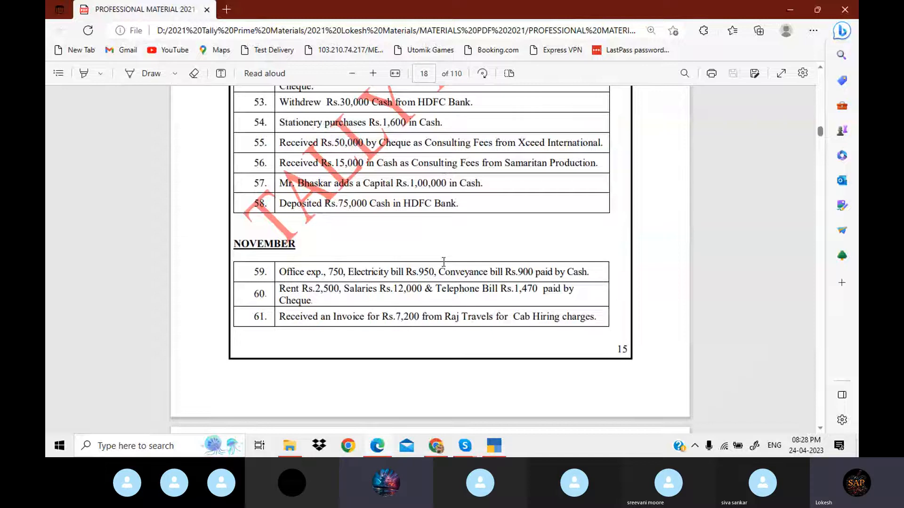
scroll(443, 261, "down", 1)
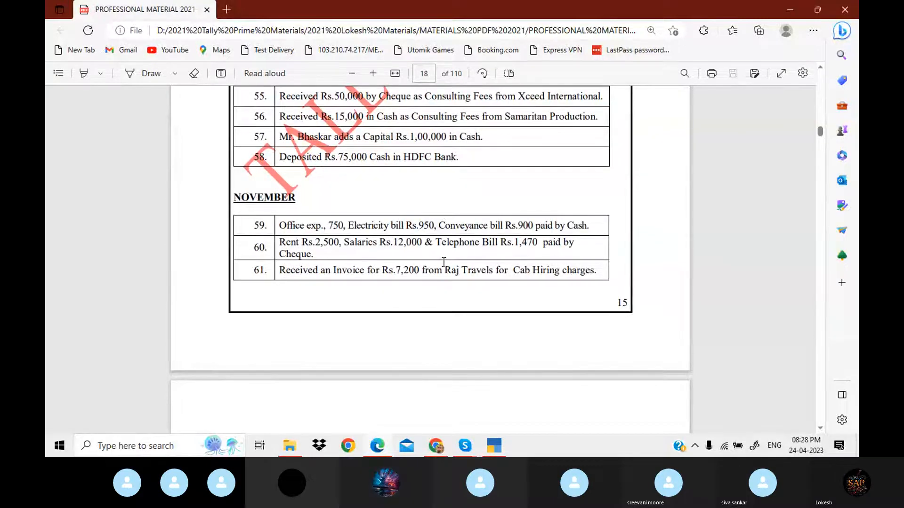
scroll(443, 262, "up", 1)
scroll(443, 261, "down", 2)
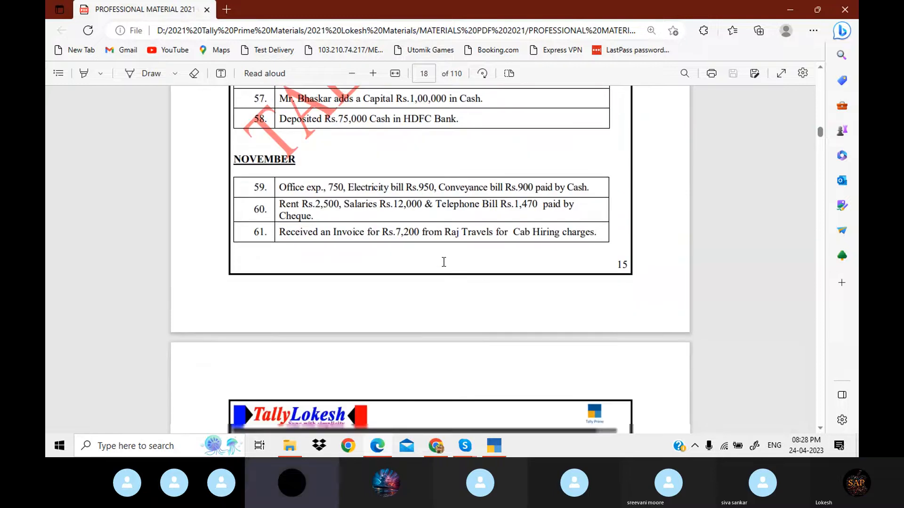
scroll(444, 261, "down", 5)
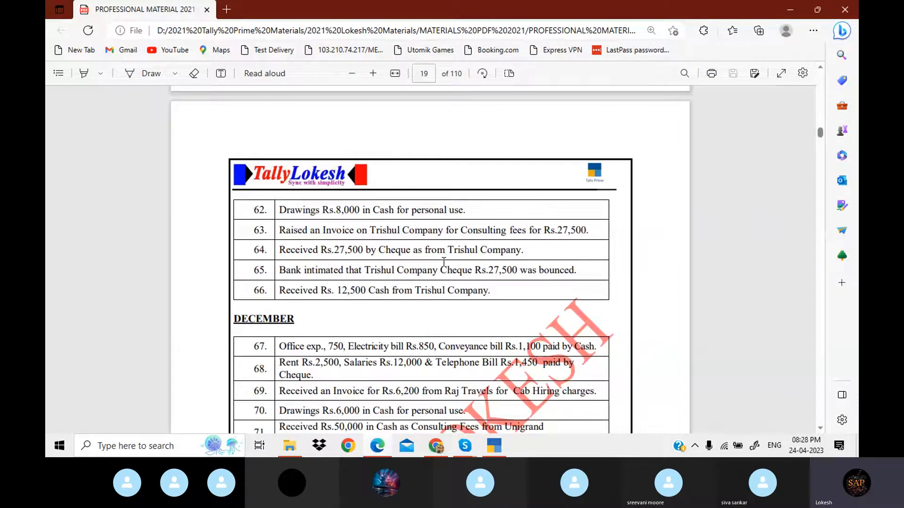
Copy the company name Trishul Company from transaction 63 in the November list of the PDF
scroll(443, 262, "down", 1)
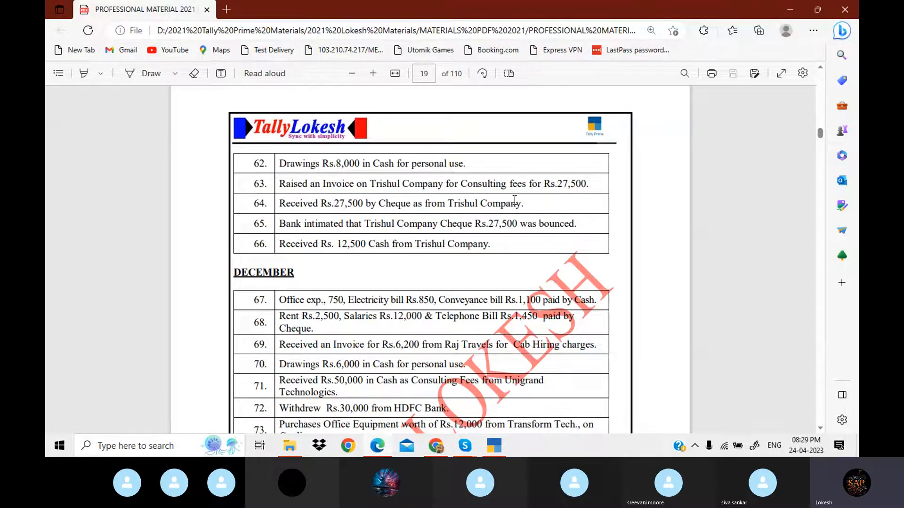
double_click(375, 183)
left_click_drag(408, 181, 443, 184)
key("ctrl+c")
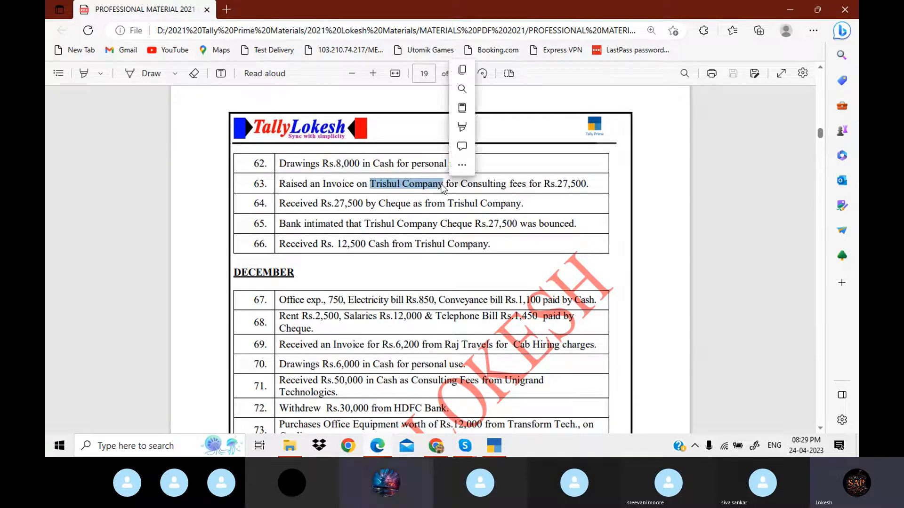
Switch to TallyPrime and, from a Journal voucher, create a Trishul Company ledger under Sundry Debtors using the copied name
left_click(504, 442)
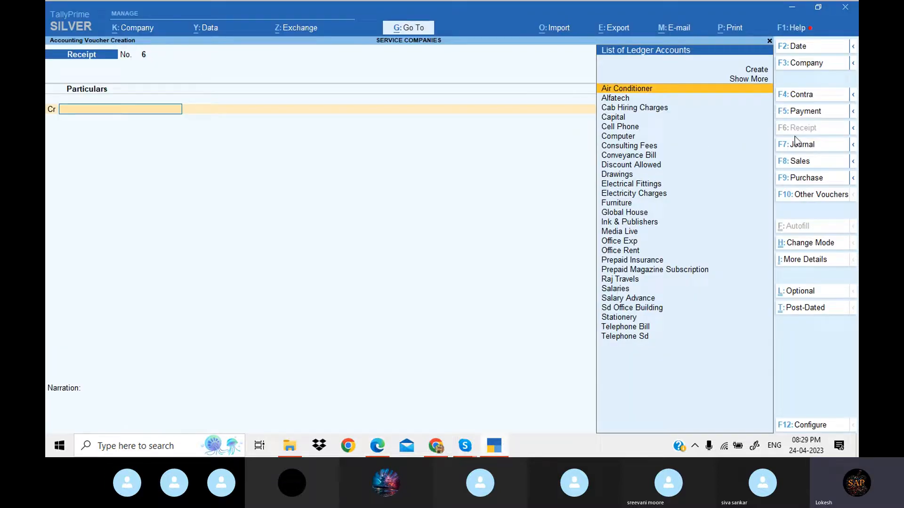
left_click(806, 150)
key("alt+c")
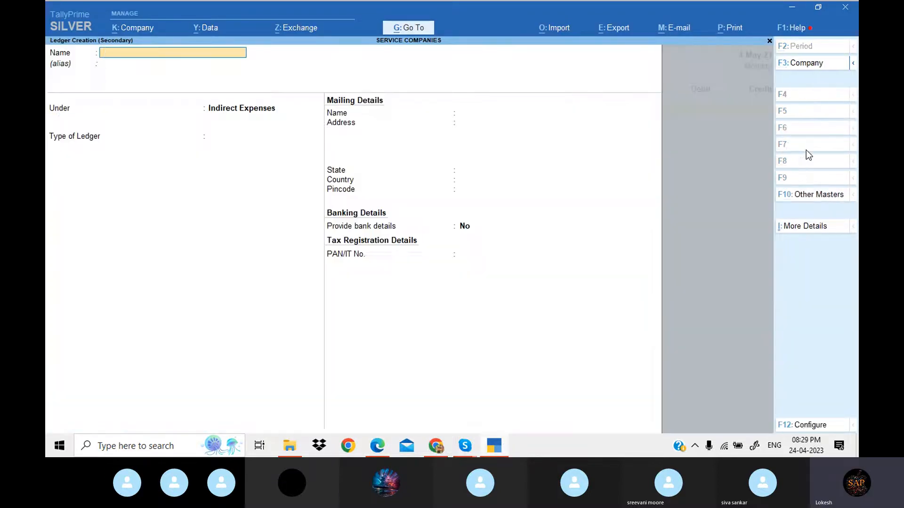
key("ctrl+v")
key("Return")
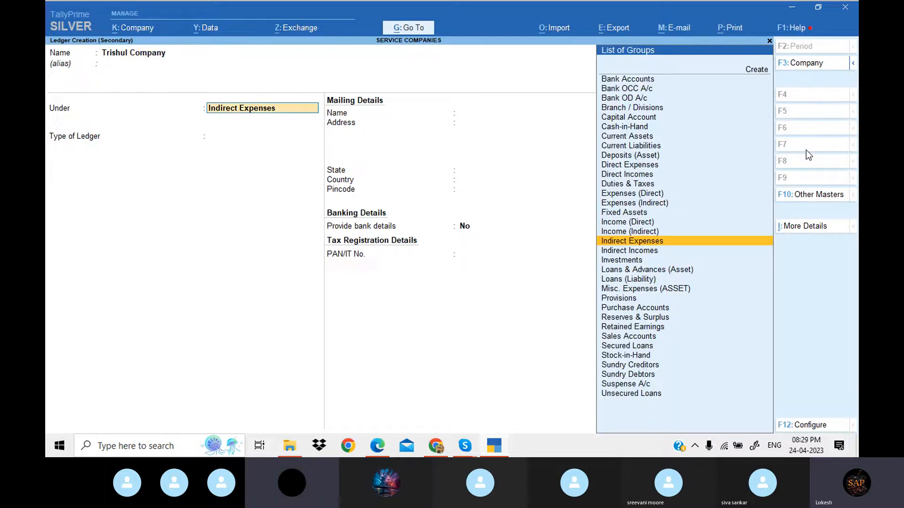
type("Sun")
key("Down")
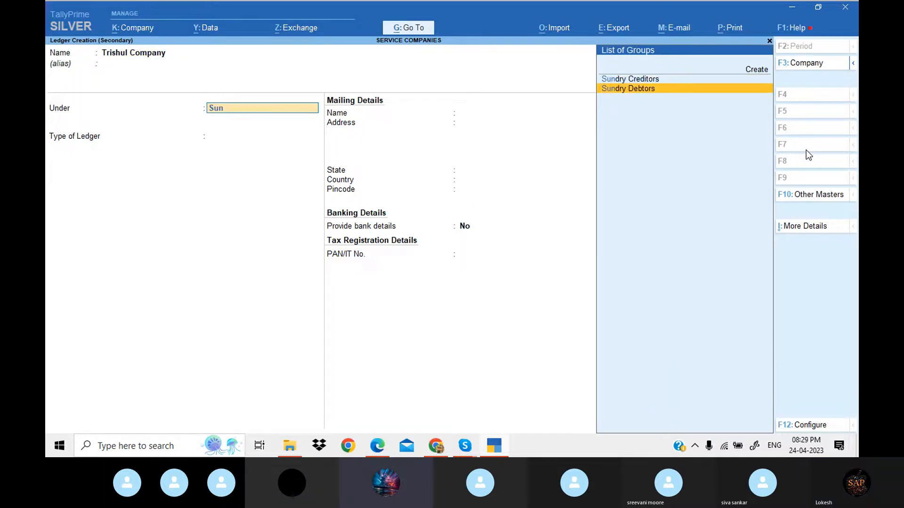
key("Return")
key("ctrl+a")
Debit Trishul Company with 27,500, credit Consulting Fees with the same amount, and accept the Journal voucher without a narration
type("2")
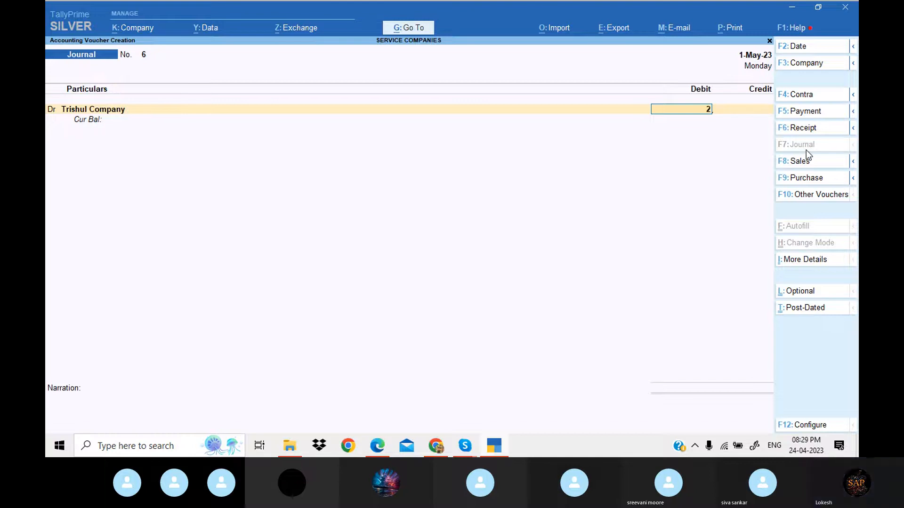
type("7500")
key("Return")
key("Return")
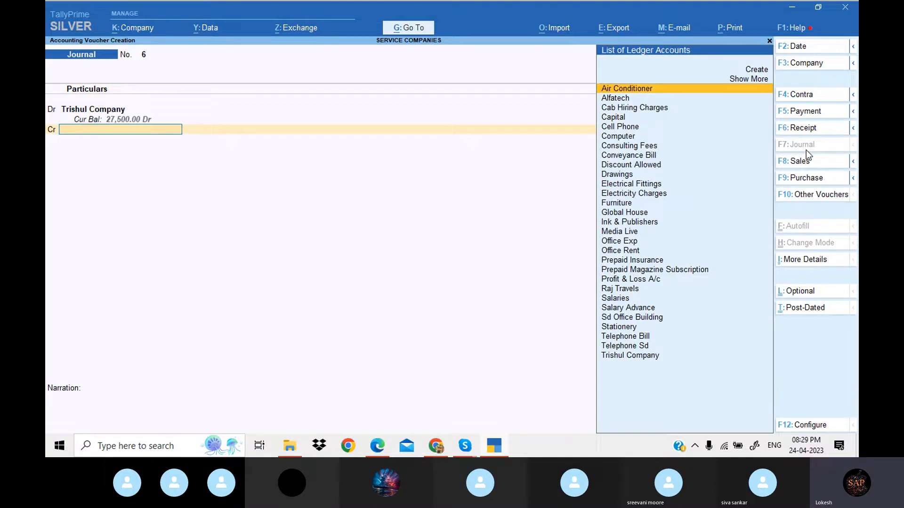
type("Con")
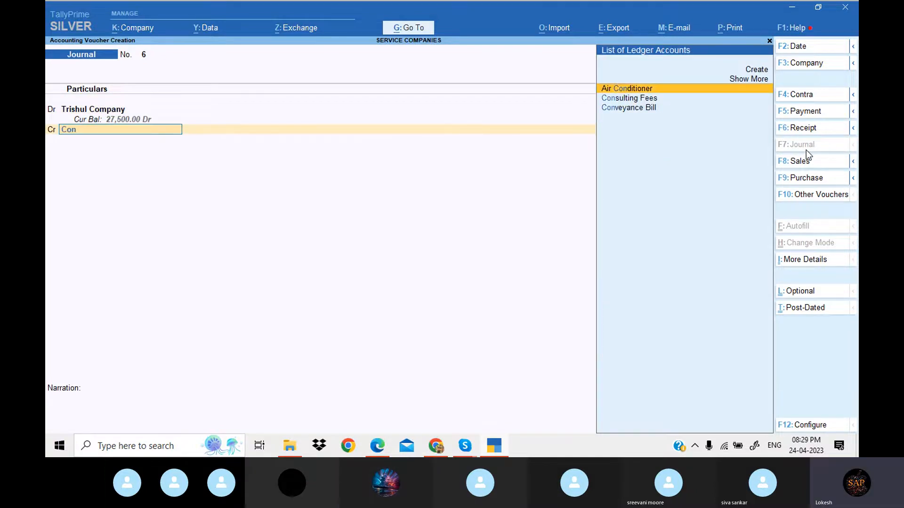
key("Return")
key("Return")
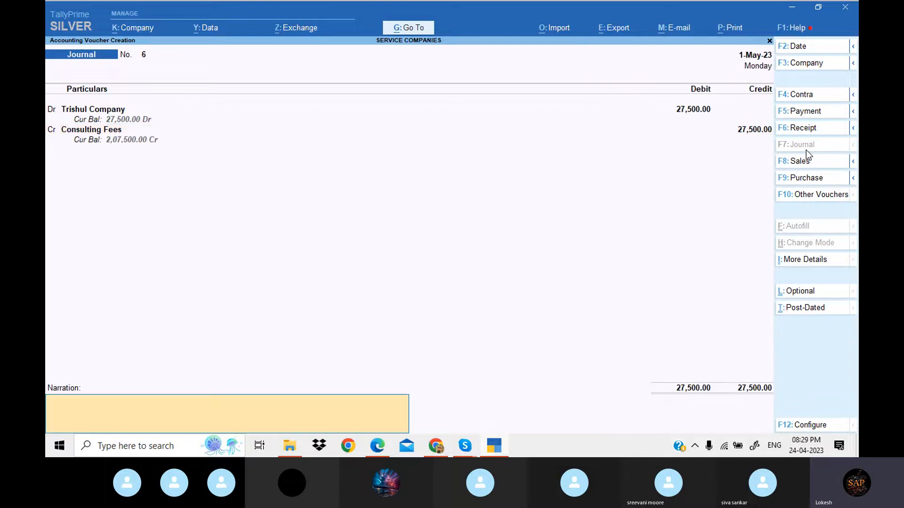
key("Return")
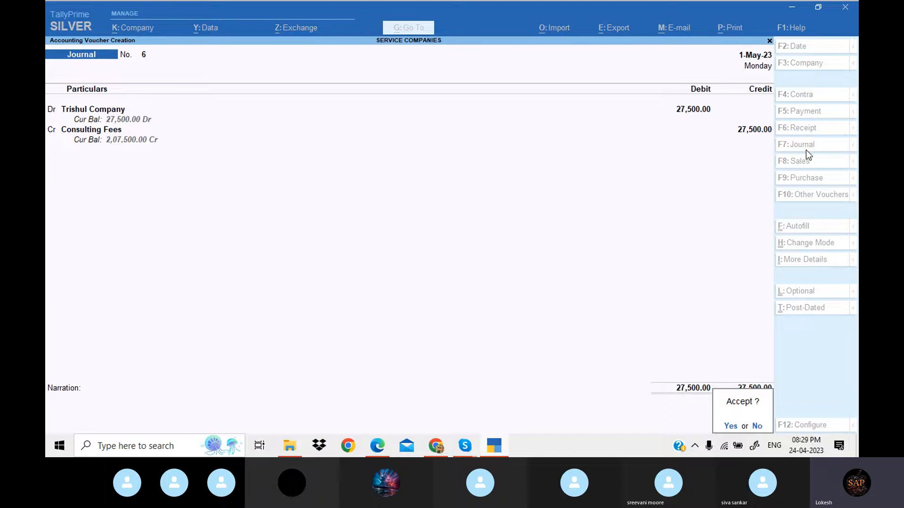
key("Return")
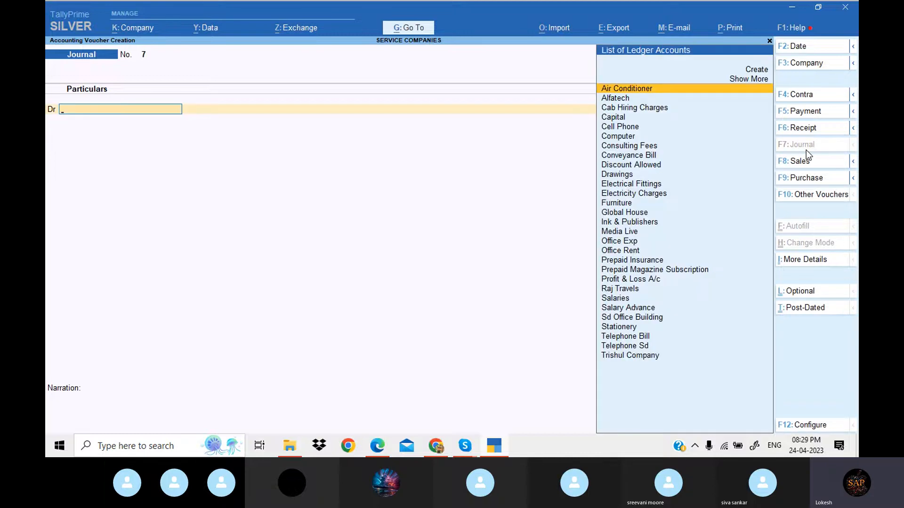
Check transaction 64 in the PDF and start a Receipt voucher in TallyPrime crediting Trishul Company with 27,500
left_click(504, 444)
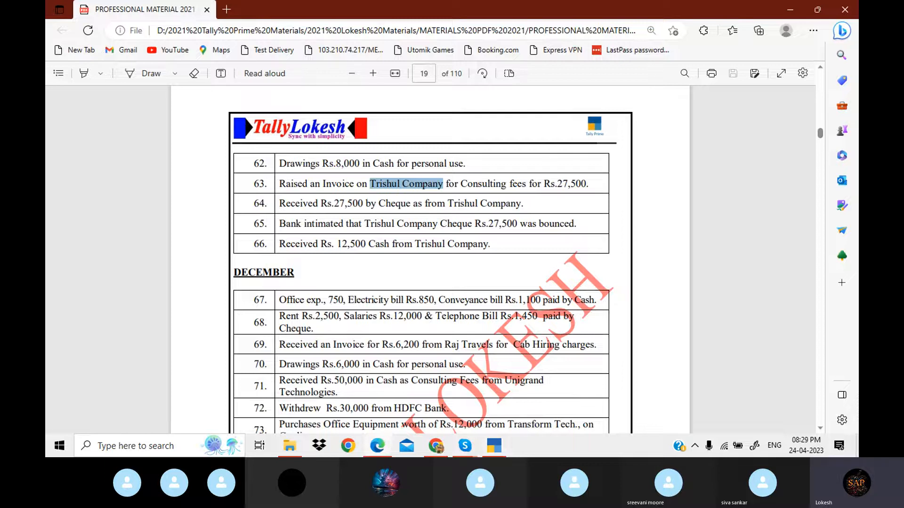
left_click(499, 444)
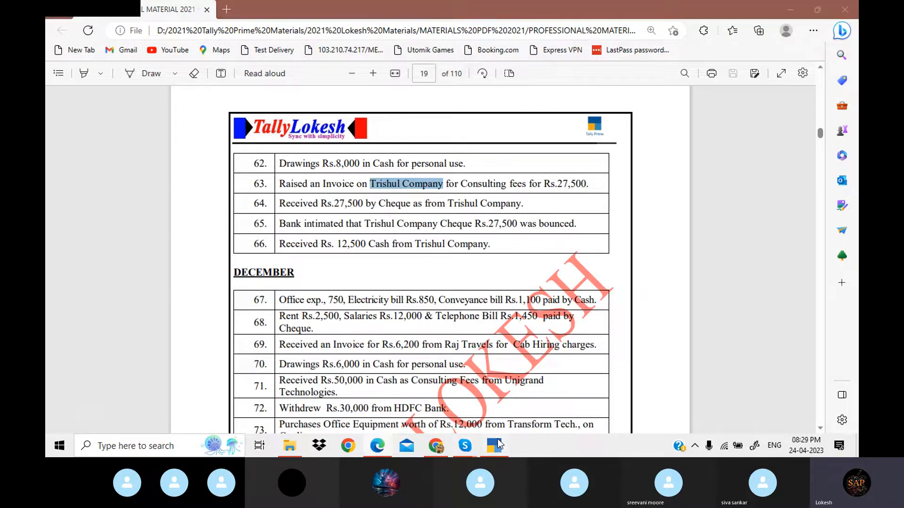
left_click(805, 133)
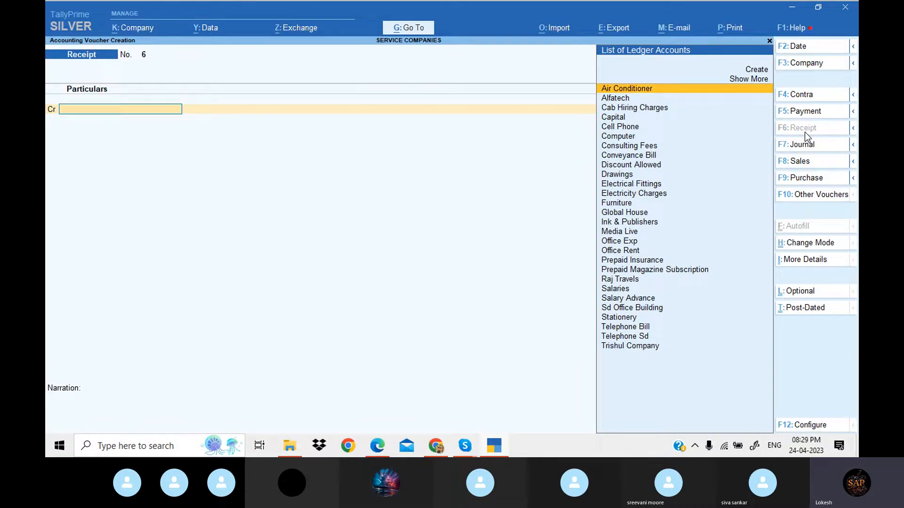
type("T")
key("Down")
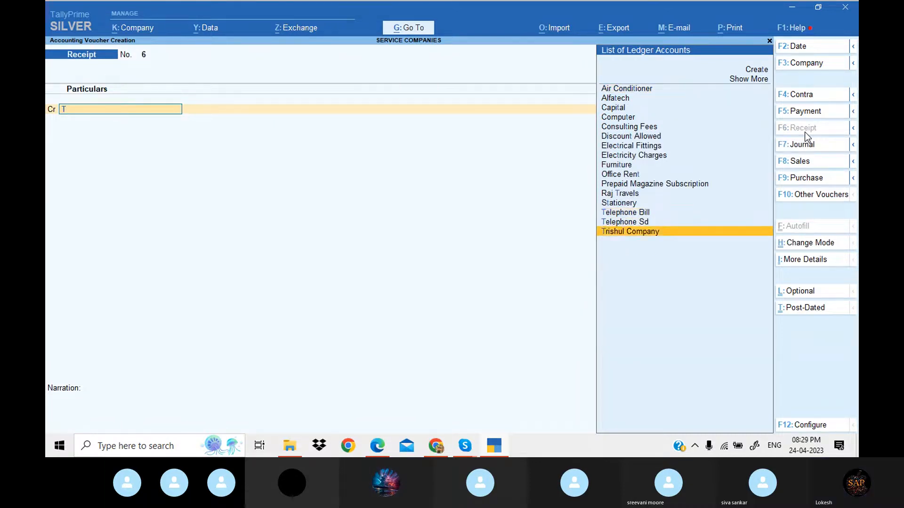
key("Return")
type("27500")
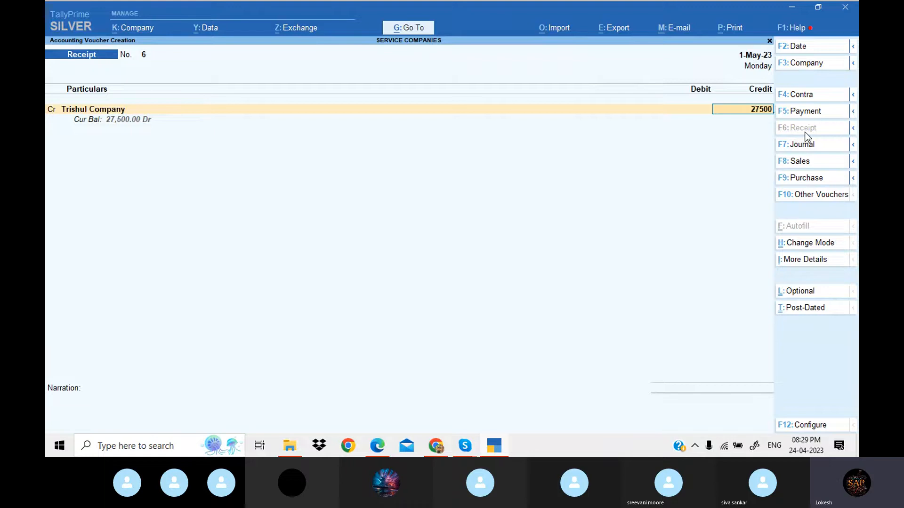
key("Return")
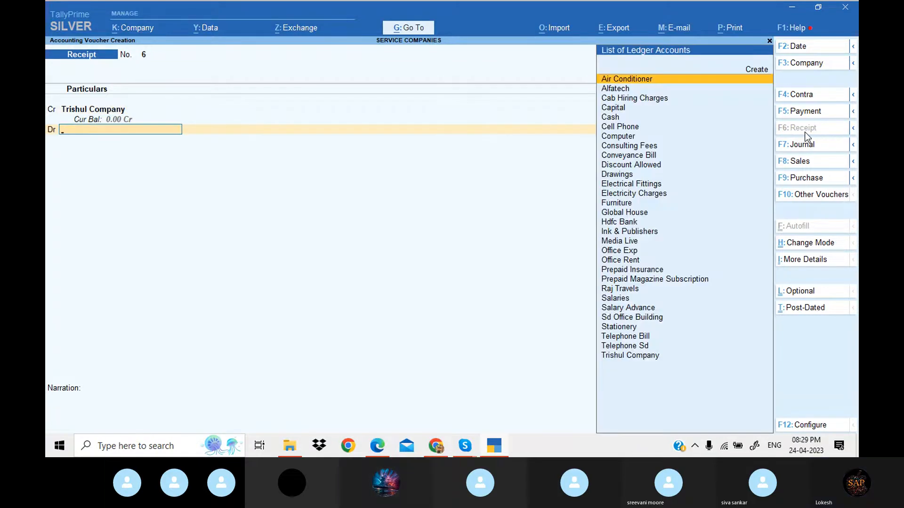
Debit Hdfc Bank with 27,500 as Cheque/DD, leave the instrument details and narration blank, and accept the Trishul Company Receipt voucher
type("H")
key("Return")
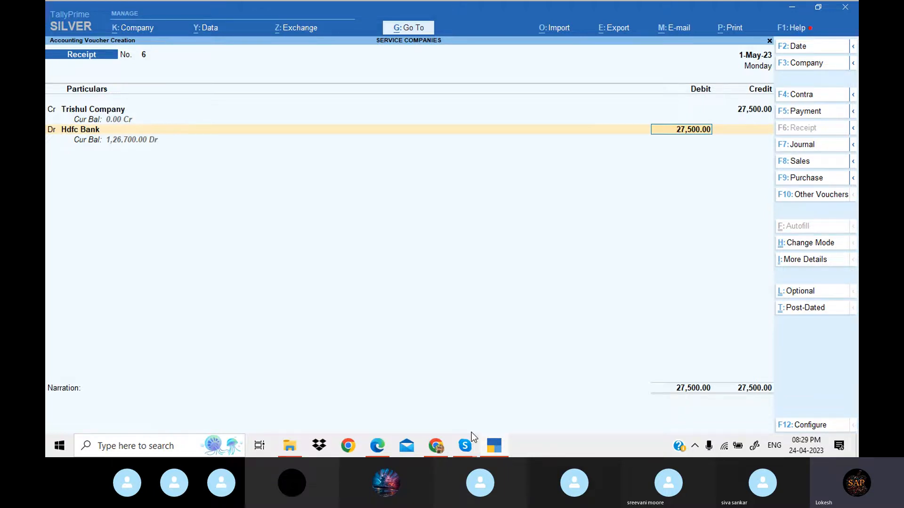
key("Return")
type("\\")
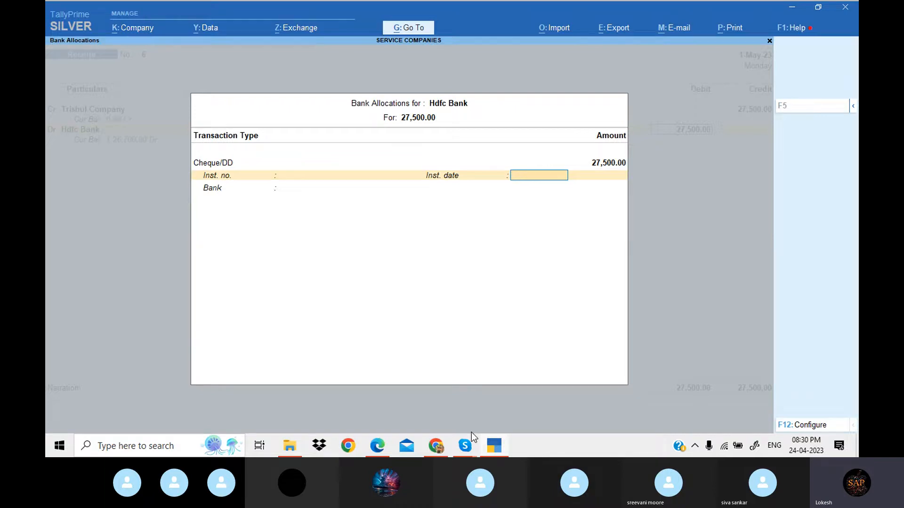
key("BackSpace")
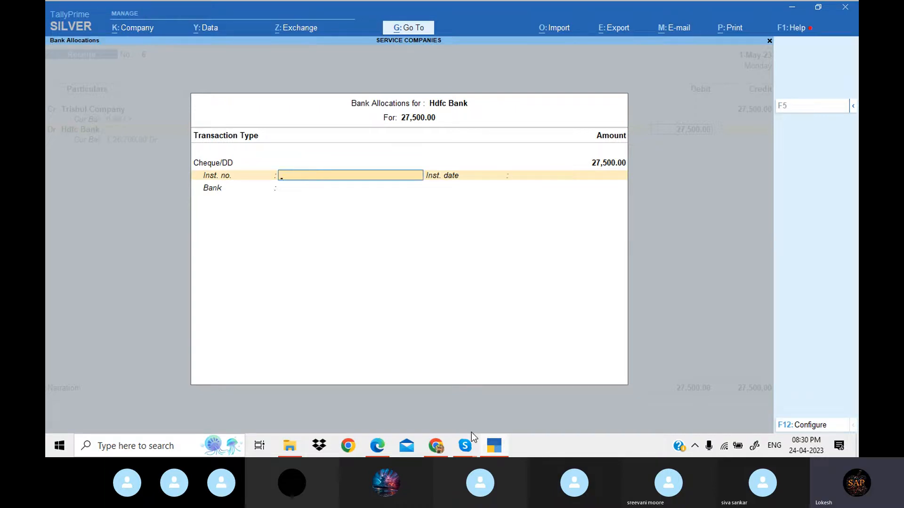
key("Return")
key("Return")
key("Return")
key("Return")
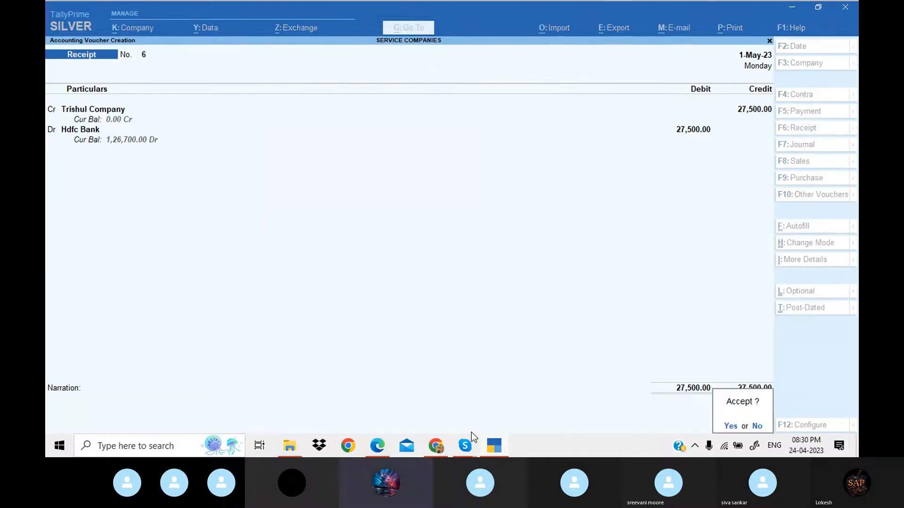
key("Return")
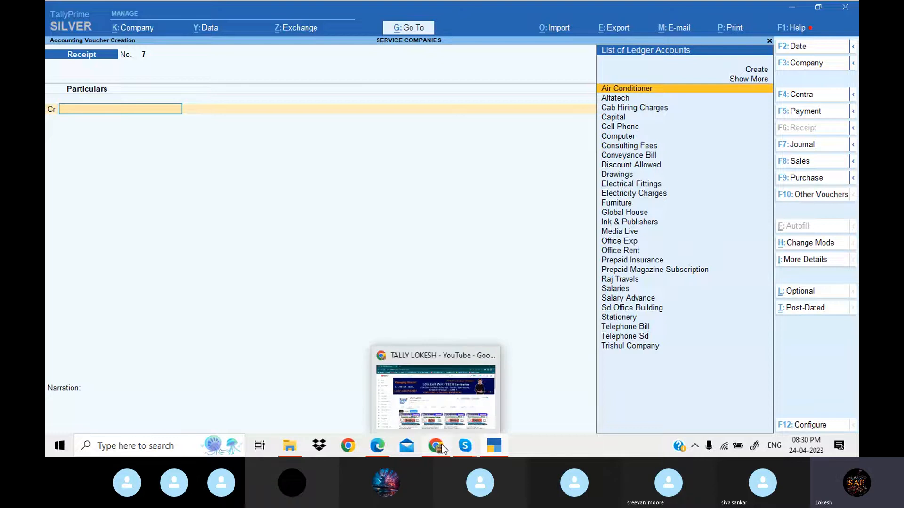
Check the bounced cheque in transaction 65 of the PDF and start a Payment voucher in TallyPrime debiting Trishul Company with 27,500
left_click(495, 441)
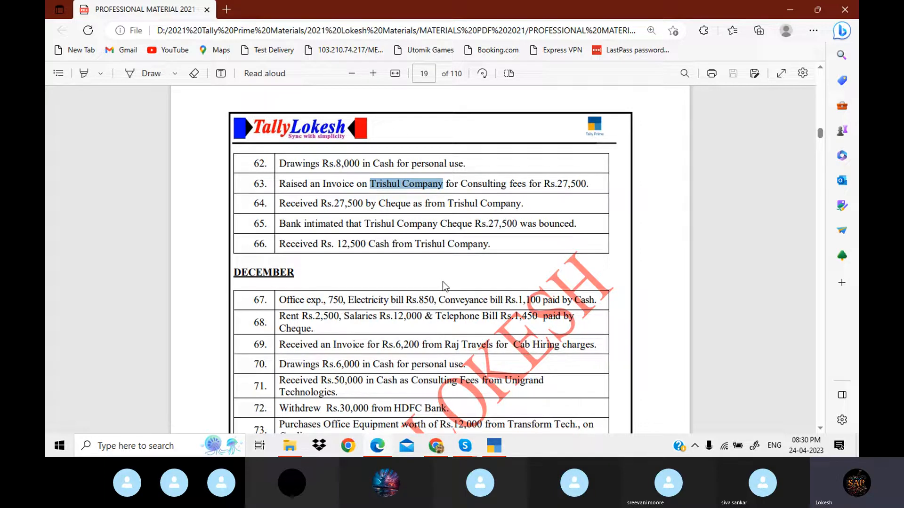
left_click(494, 446)
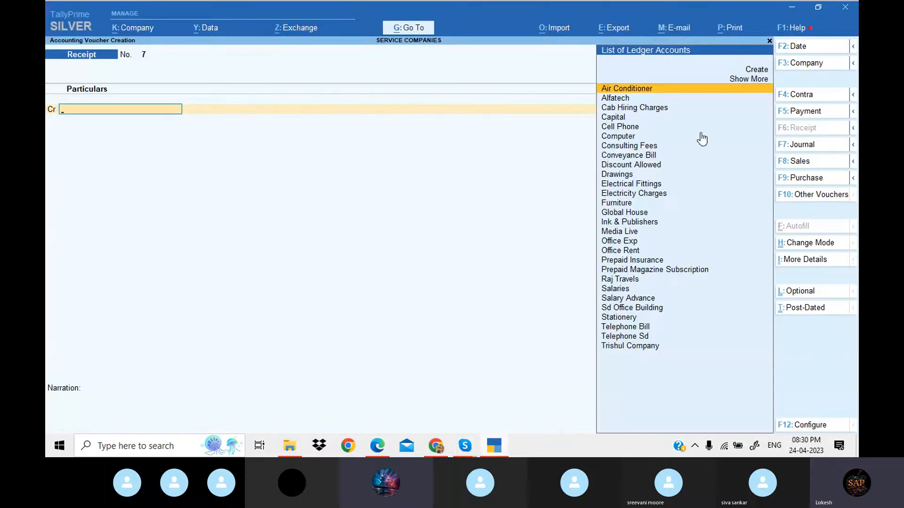
left_click(814, 112)
type("t")
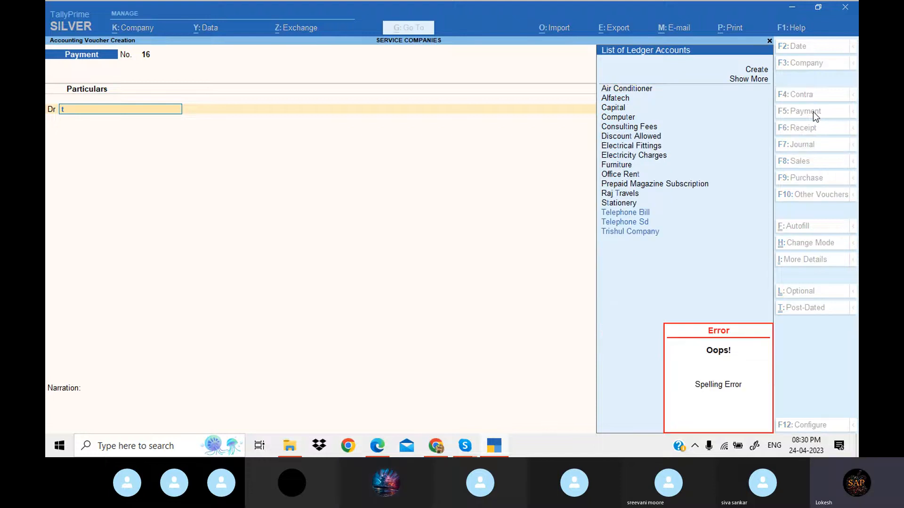
key("Down")
key("Down")
key("Return")
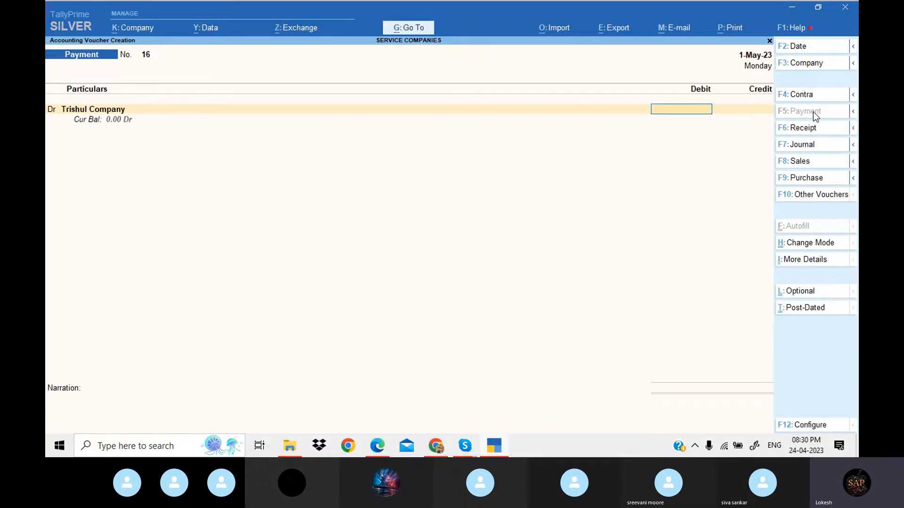
type("27500")
key("Return")
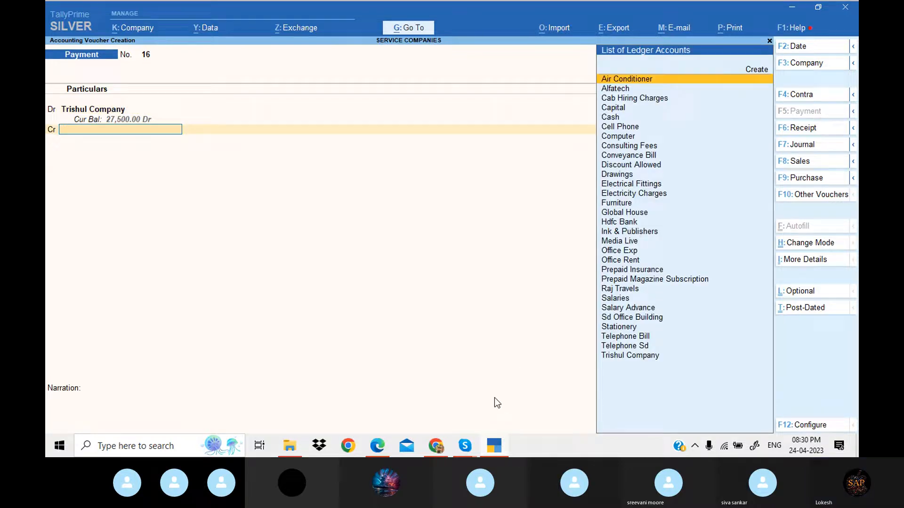
Credit Hdfc Bank with 27,500 by Cheque, leave the instrument number and narration blank, and accept the Payment voucher
left_click(493, 443)
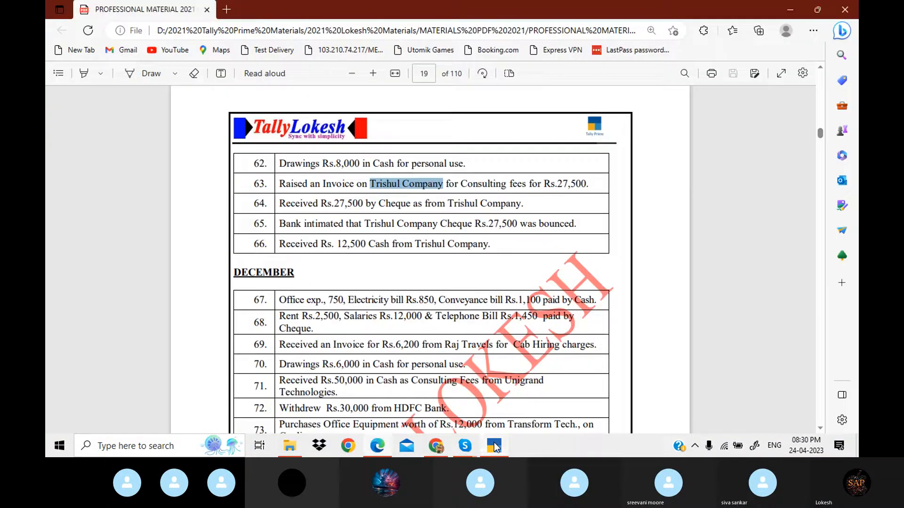
left_click(494, 445)
type("h")
key("Return")
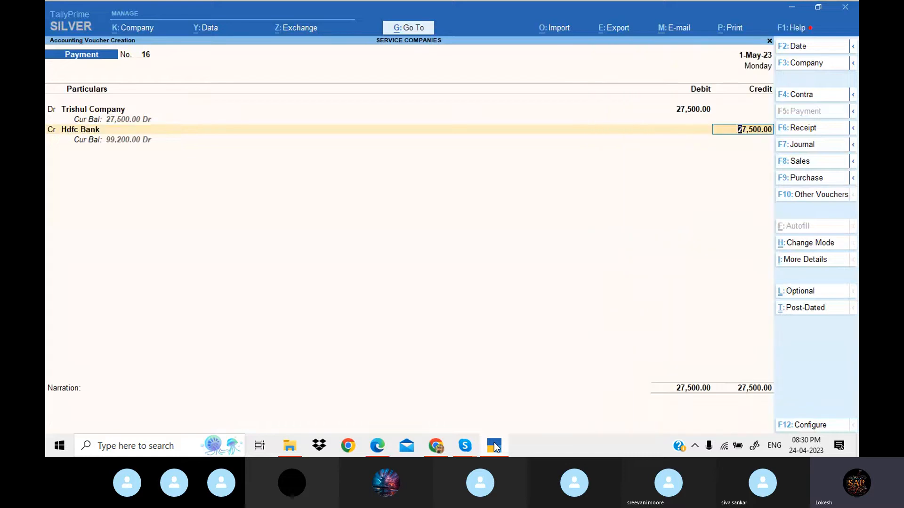
key("Return")
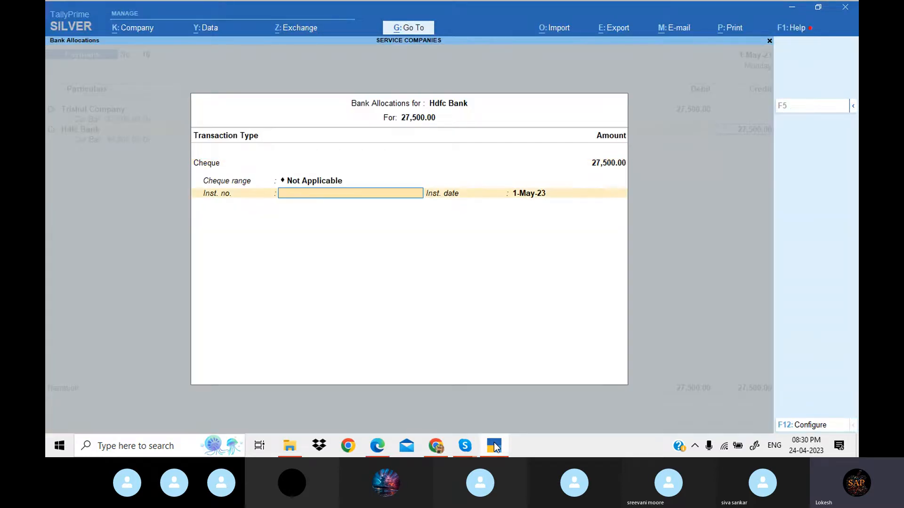
key("Return")
key("Return")
key("Return")
key("Return")
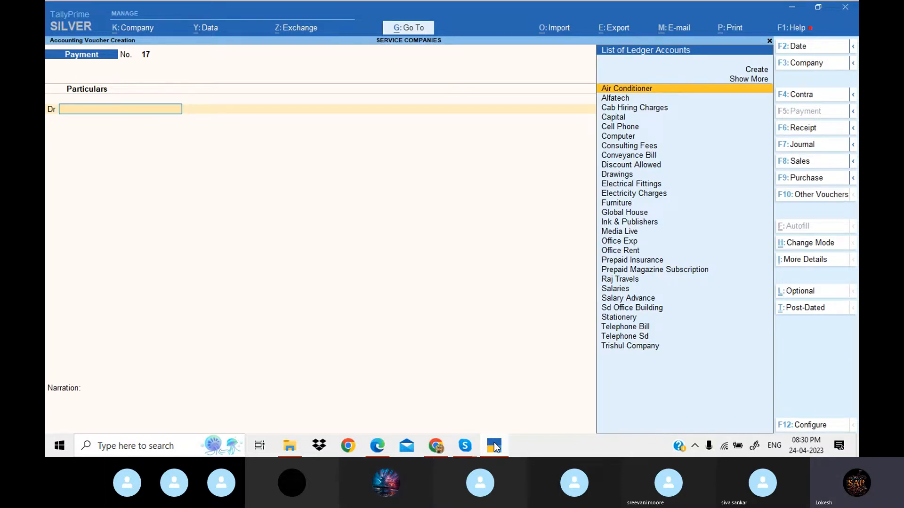
Check transaction 66 in the PDF and start a Receipt voucher in TallyPrime crediting Trishul Company with 12,500
left_click(494, 445)
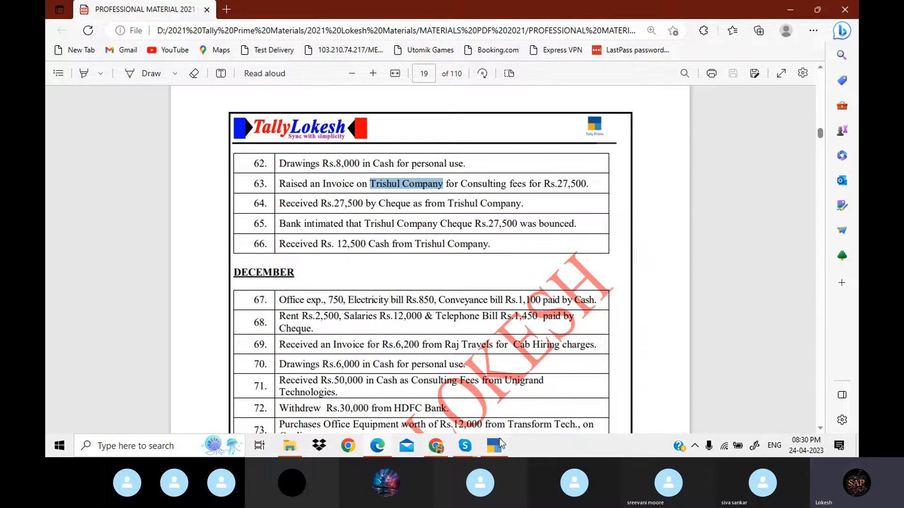
left_click(500, 451)
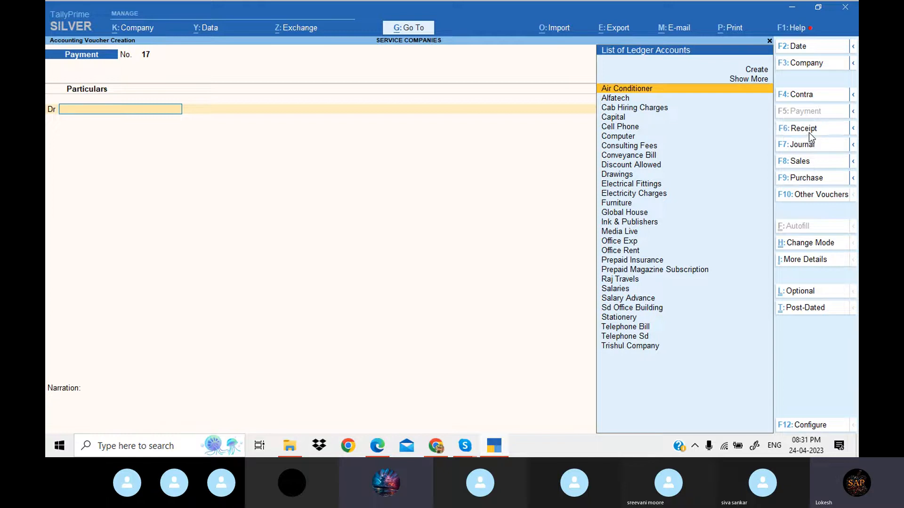
left_click(809, 128)
type("t")
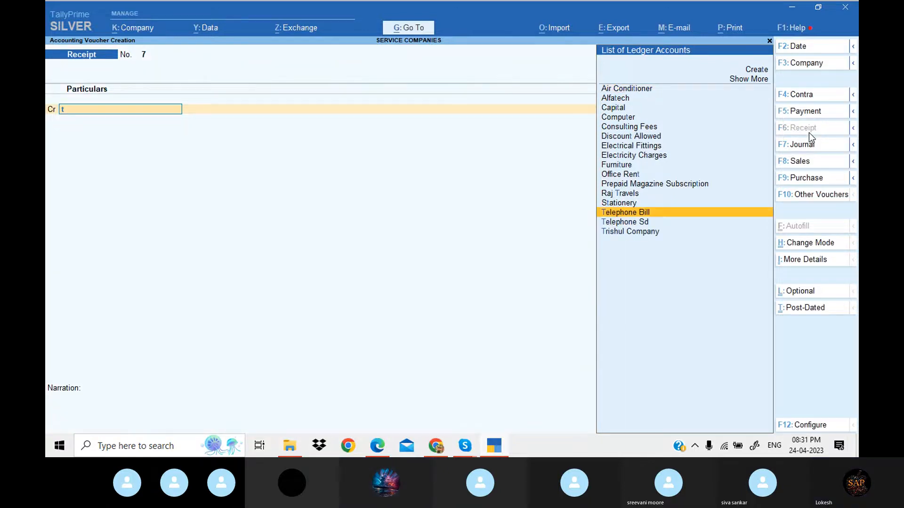
key("Down")
key("Down")
key("Return")
type("1")
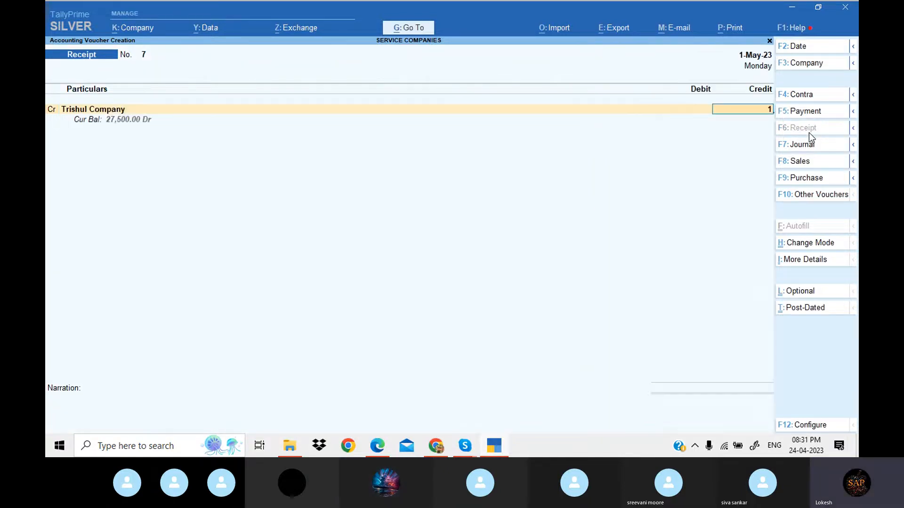
type("2500")
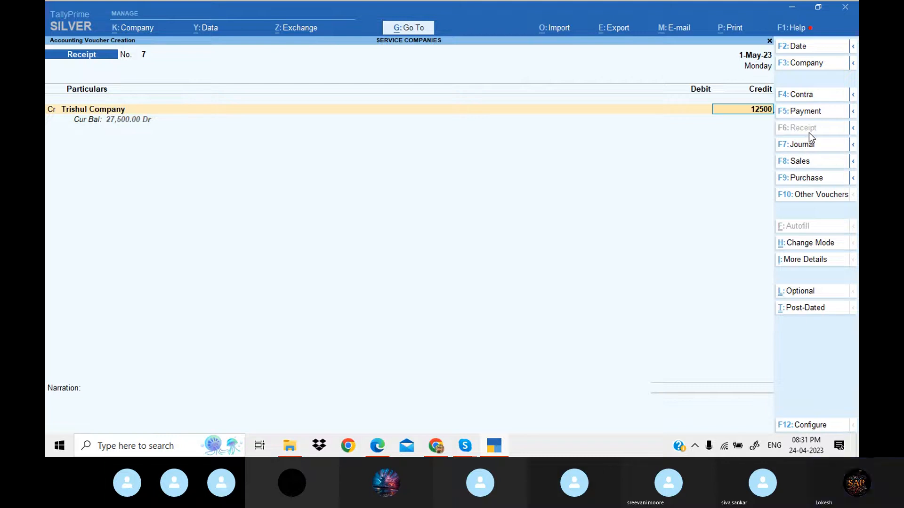
key("Return")
Debit Hdfc Bank with 12,500 as Cheque/DD, leave the instrument details and narration blank, and accept the Receipt voucher
key("Return")
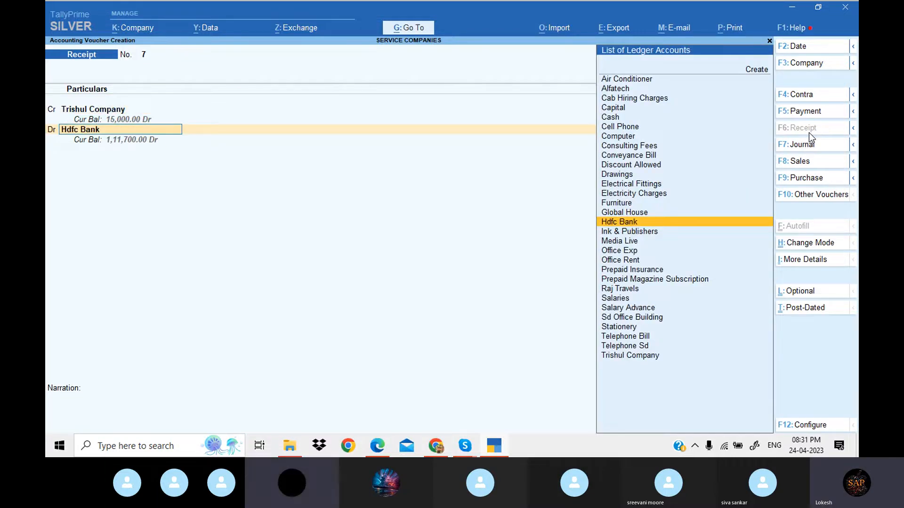
key("Return")
key("Return")
key("Return")
key("Return")
key("Return")
key("Return")
key("Return")
key("Return")
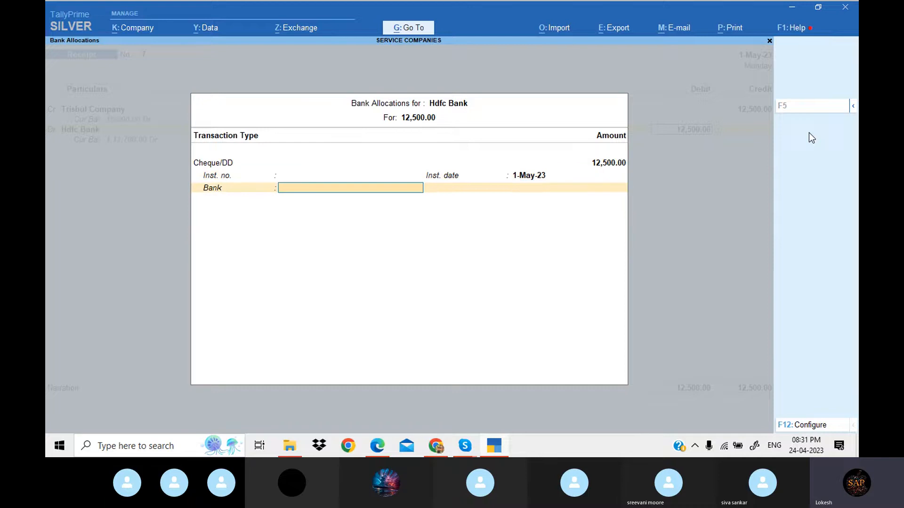
key("Return")
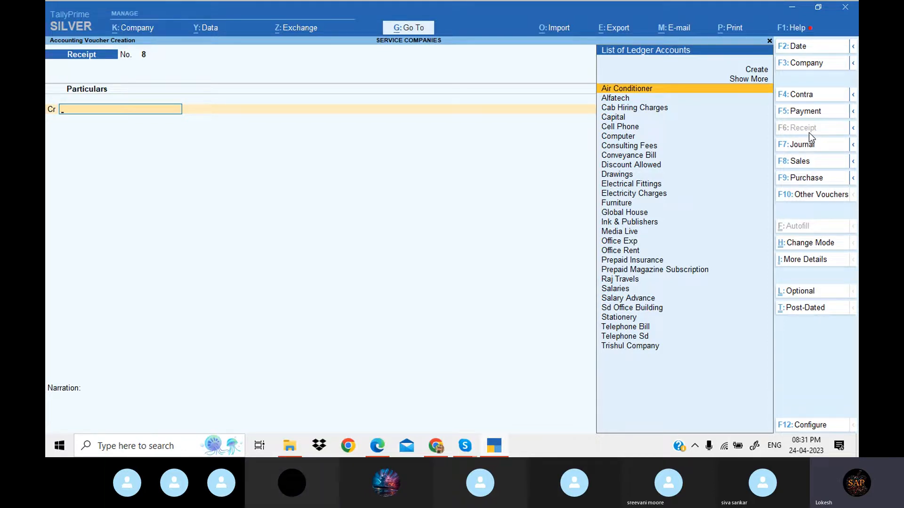
Review the December transactions in the PDF and copy the name "Office Equipment" from transaction 73
left_click(499, 451)
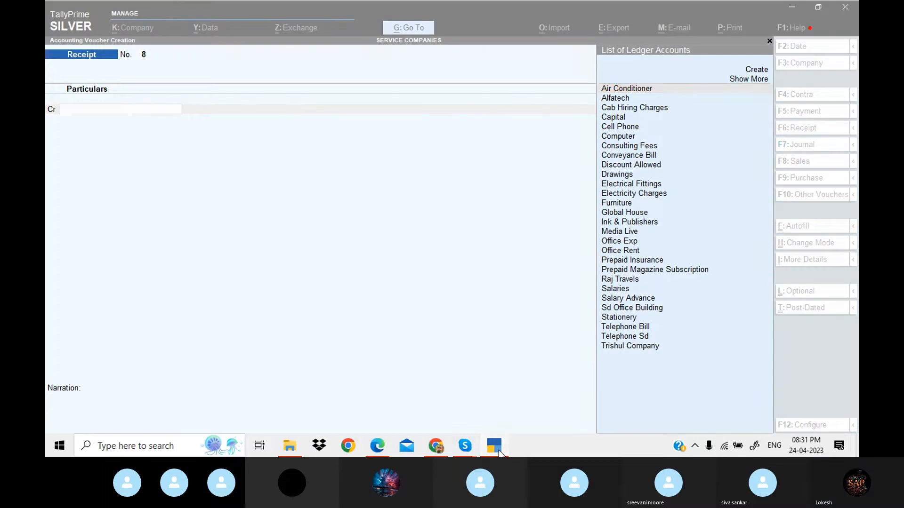
key("Down")
key("Down")
key("Down")
key("Down")
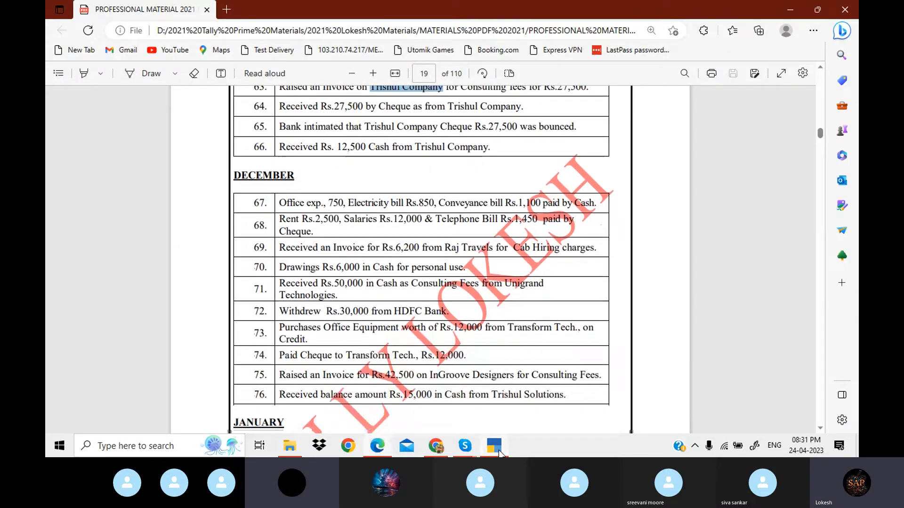
key("Down")
key("Down")
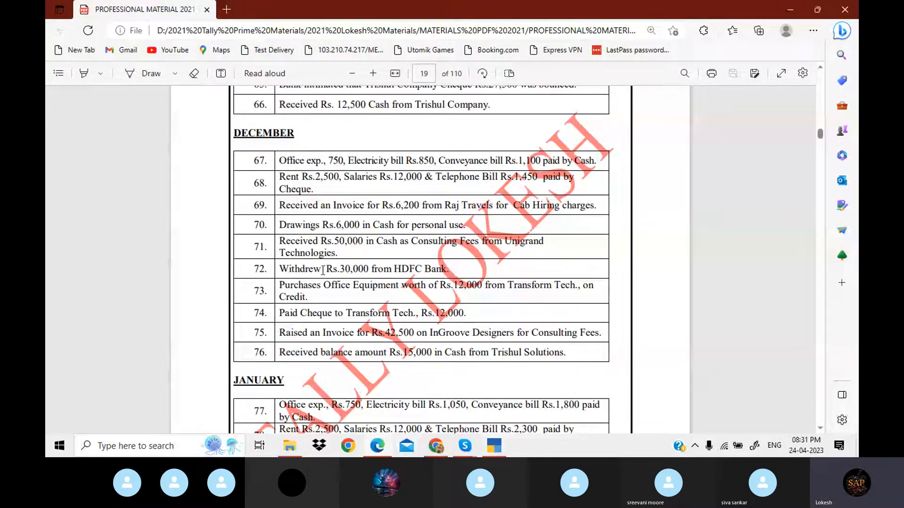
left_click_drag(323, 286, 398, 287)
key("ctrl+c")
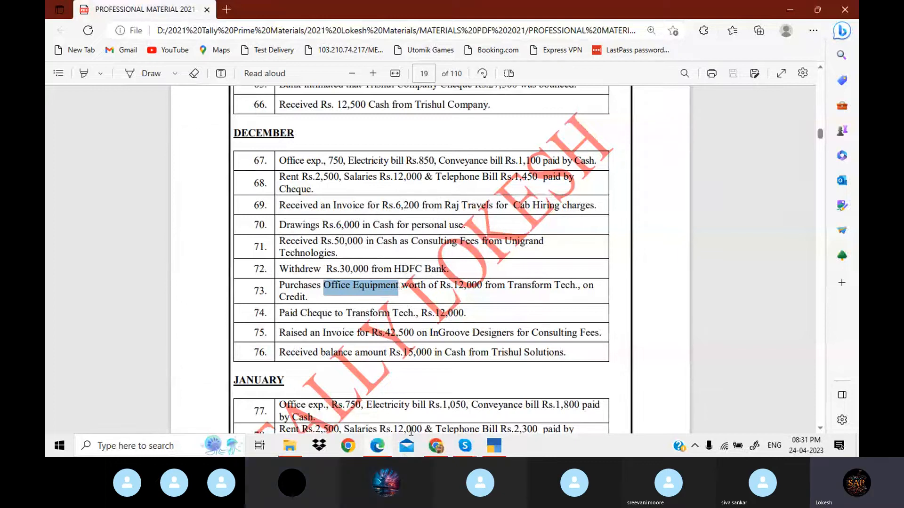
Start a Journal voucher in TallyPrime and create the Office Equipment ledger under Fixed Assets from its debit line
left_click(493, 445)
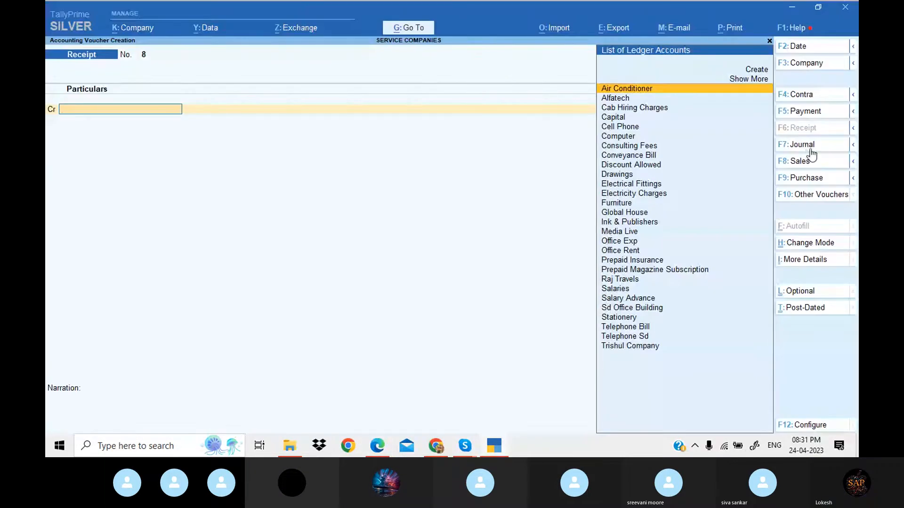
left_click(808, 145)
key("alt+c")
key("ctrl+v")
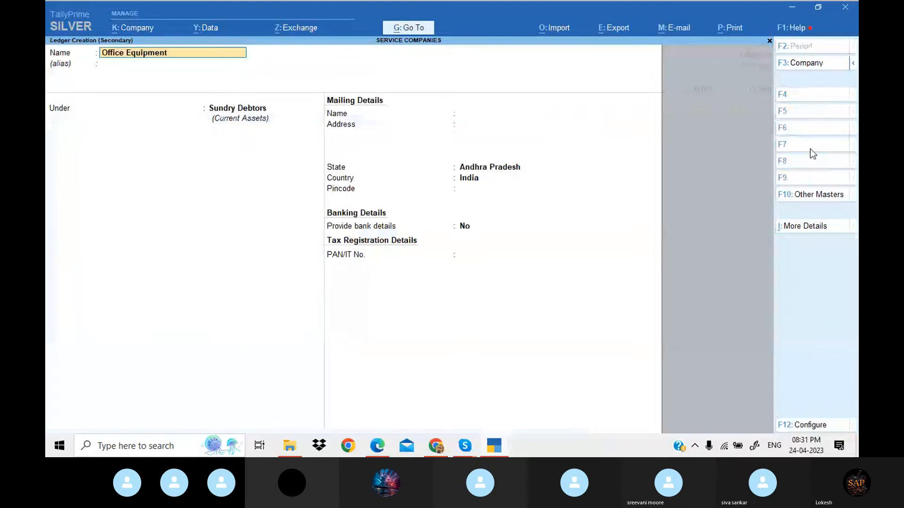
key("Return")
key("Return")
type("fi")
key("Return")
key("Return")
key("Return")
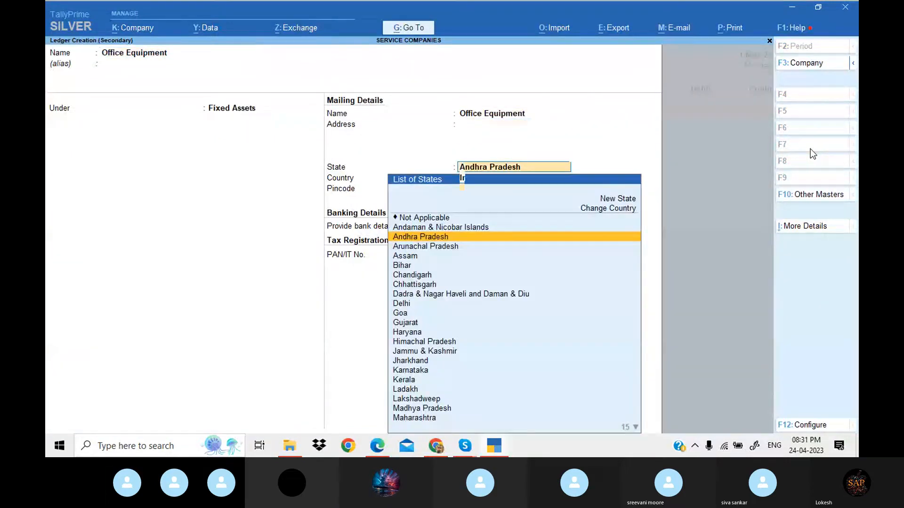
key("Return")
key("Return")
key("Return")
key("Return")
key("Return")
key("Return")
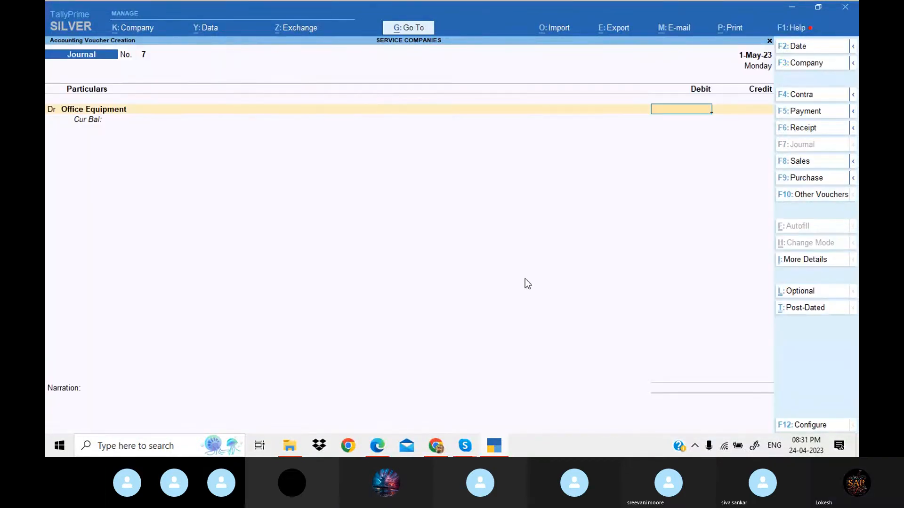
Check the amount of transaction 73 in the PDF and debit Office Equipment with 12,000 in the Journal voucher
left_click(496, 448)
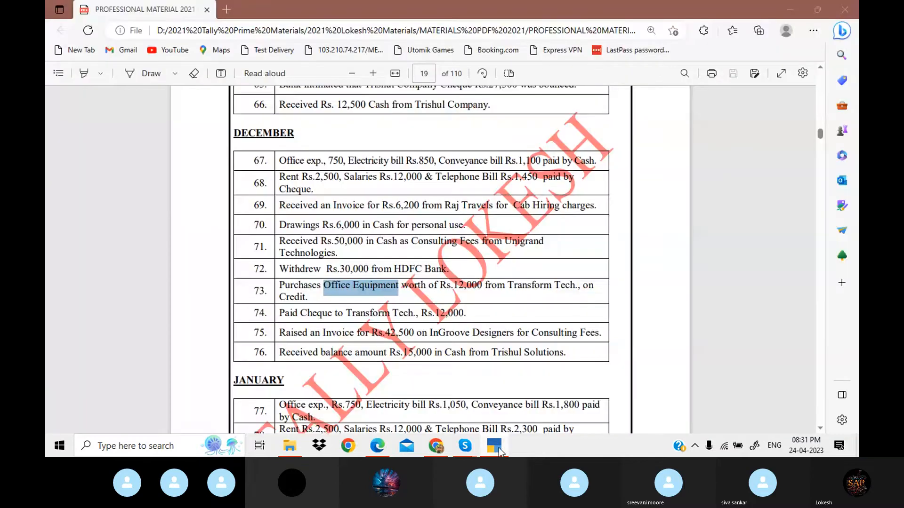
left_click(498, 450)
type("12000")
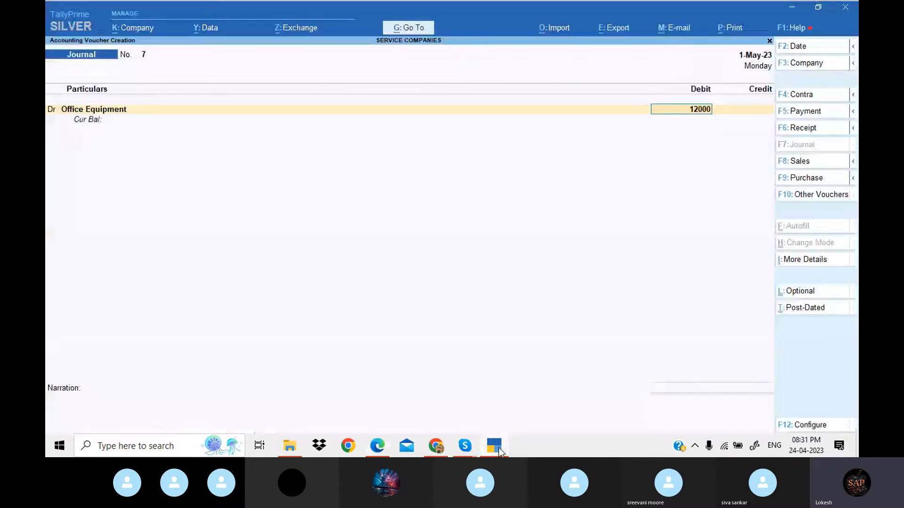
key("Return")
key("Return")
Create a ledger for the credit line under Sundry Creditors, copying its name "Transform Tech" from transaction 73 in the PDF
key("alt+c")
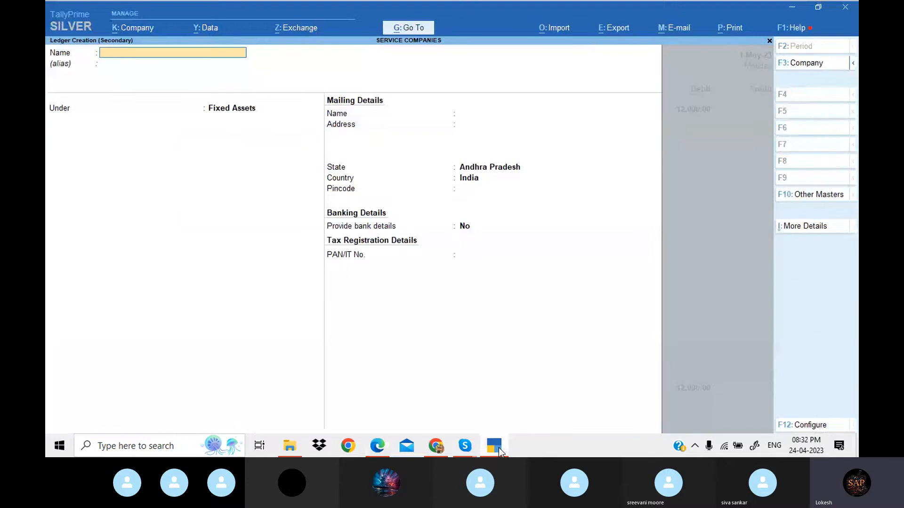
left_click(494, 447)
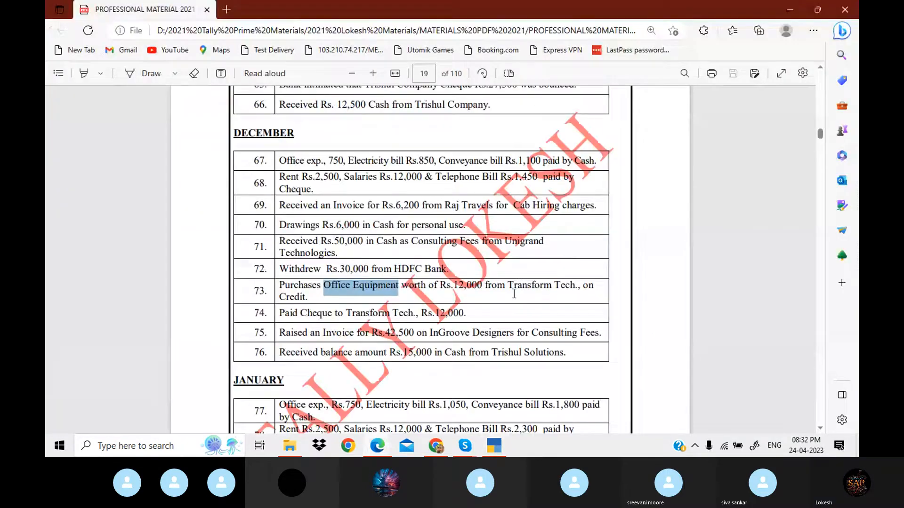
left_click_drag(508, 287, 576, 289)
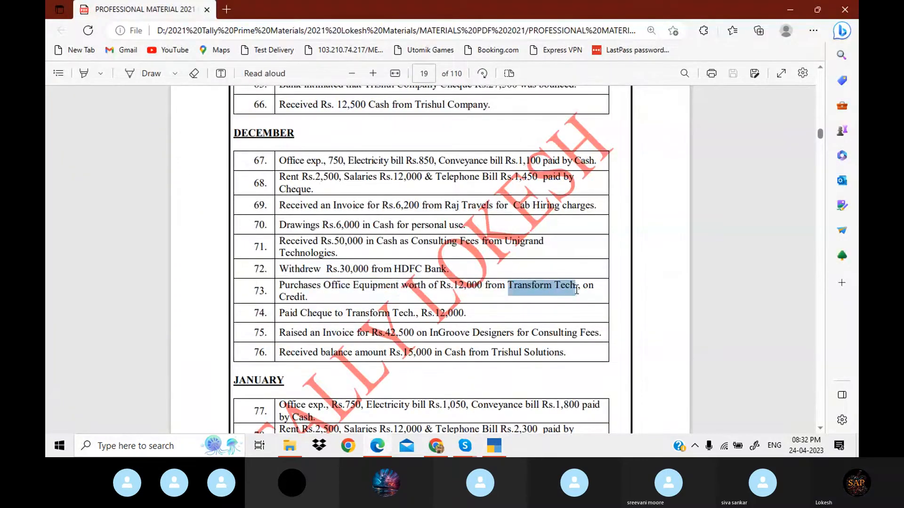
left_click(496, 448)
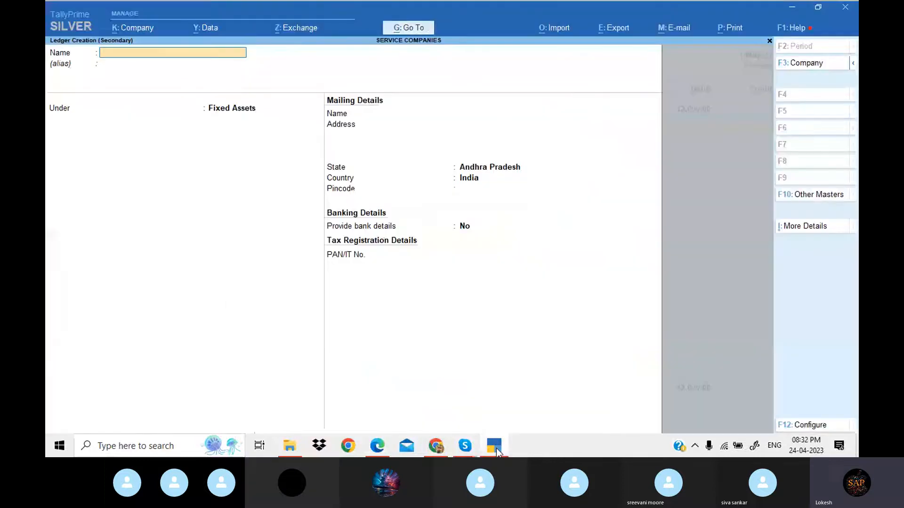
key("ctrl+alt+v")
key("Return")
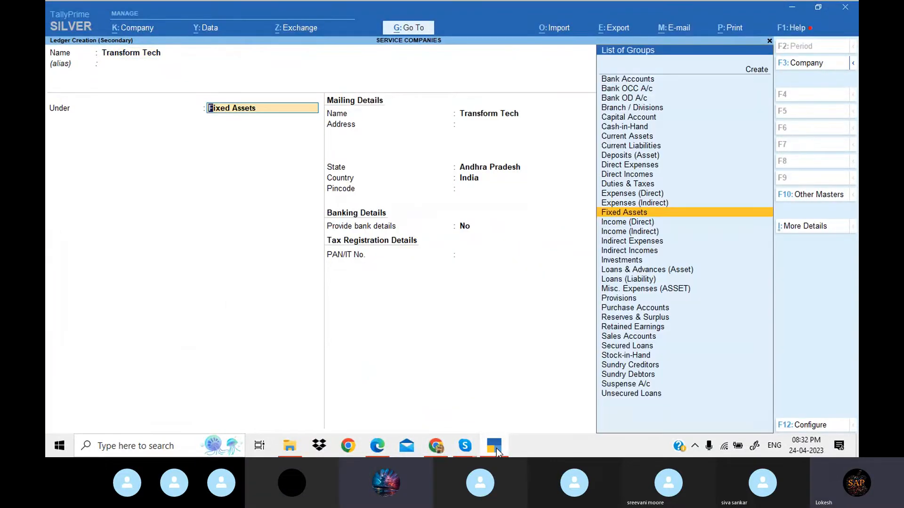
type("Sun")
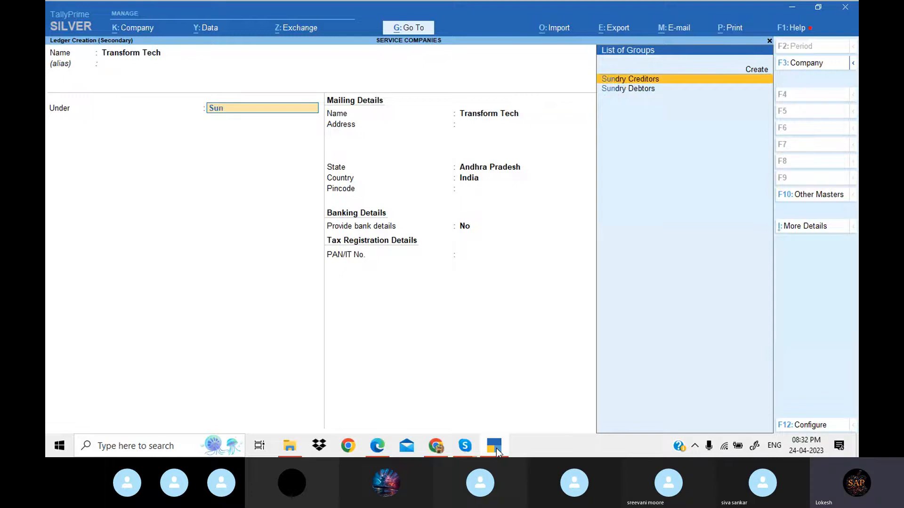
key("Return")
key("Return")
key("Return")
key("Return")
key("Return")
key("Return")
key("Return")
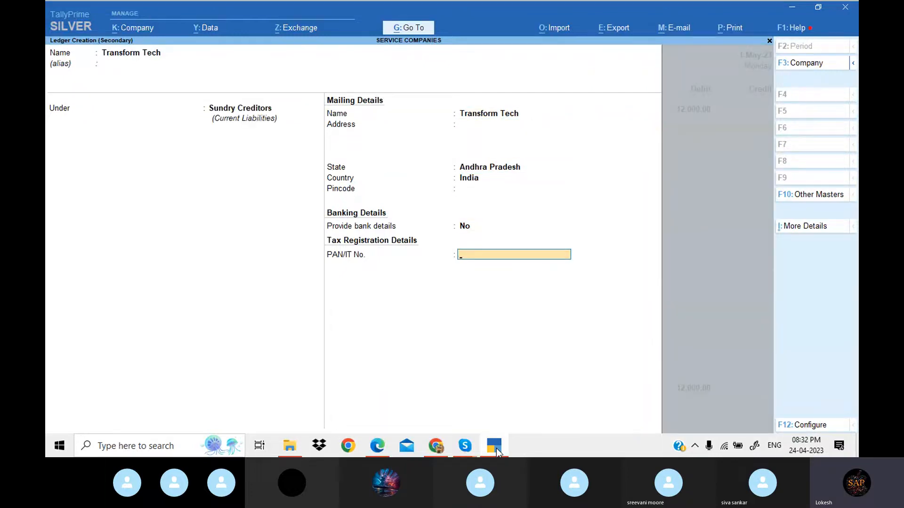
key("ctrl+a")
Credit Transform Tech with 12,000, leave the narration blank, and accept the Journal voucher
key("Return")
key("Return")
key("Return")
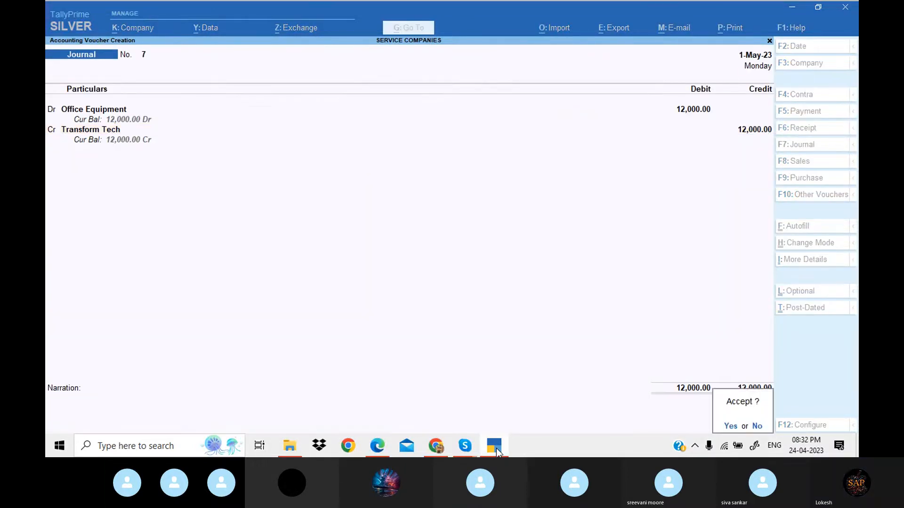
key("Return")
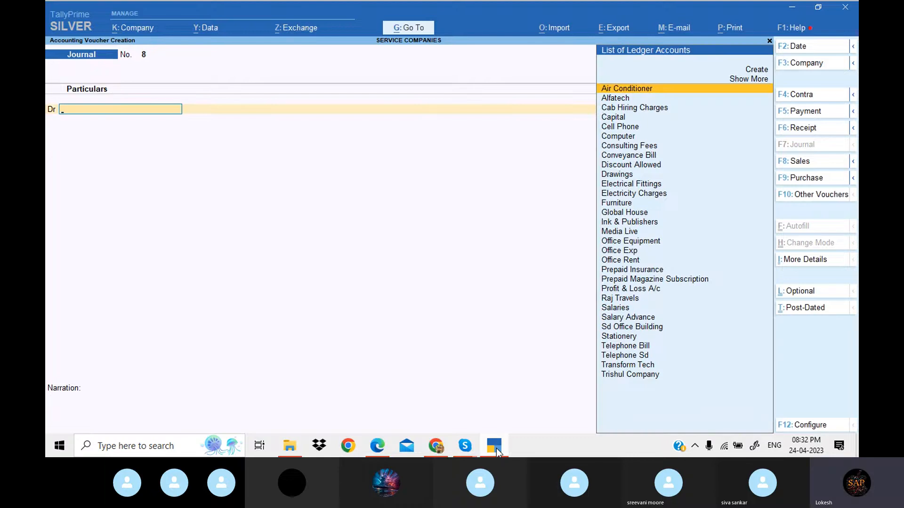
Examine the remaining December and the January transactions in the PDF, focusing on the cheque book charges in transaction 83
left_click(496, 452)
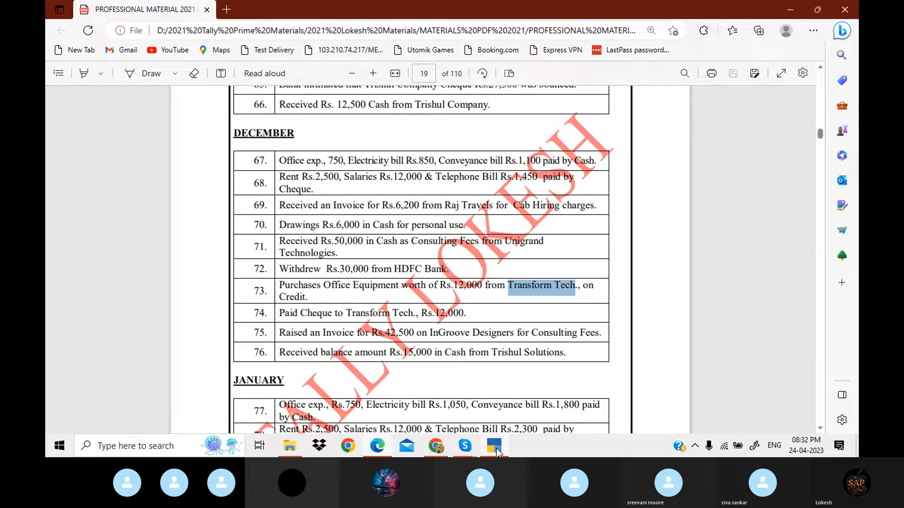
key("Down")
key("Down")
key("Down")
key("Down")
key("Down")
key("Down")
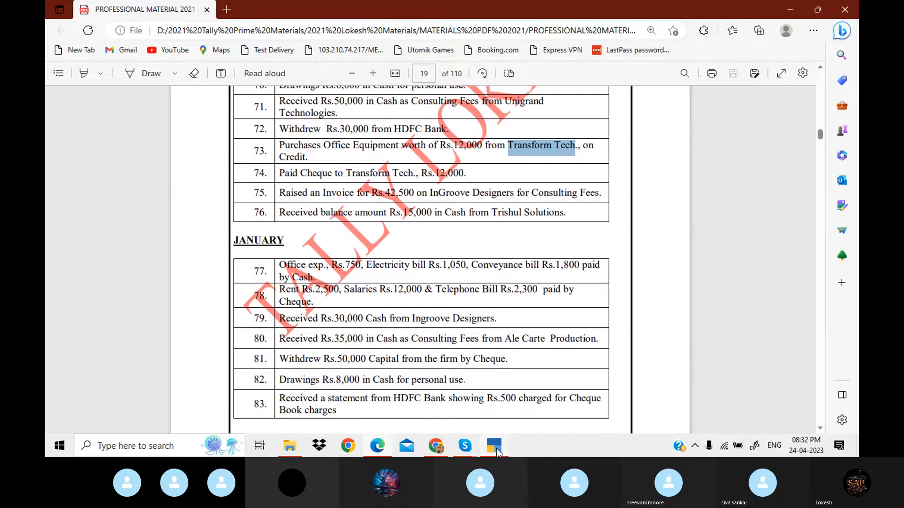
key("Down")
key("Down")
key("Down")
key("Down")
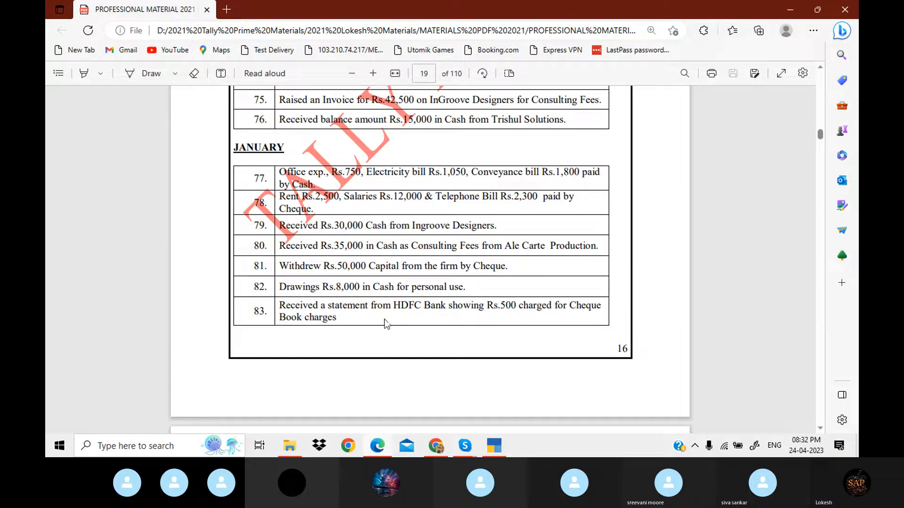
left_click_drag(279, 318, 329, 318)
left_click(574, 309)
left_click_drag(574, 309, 346, 319)
left_click(346, 319)
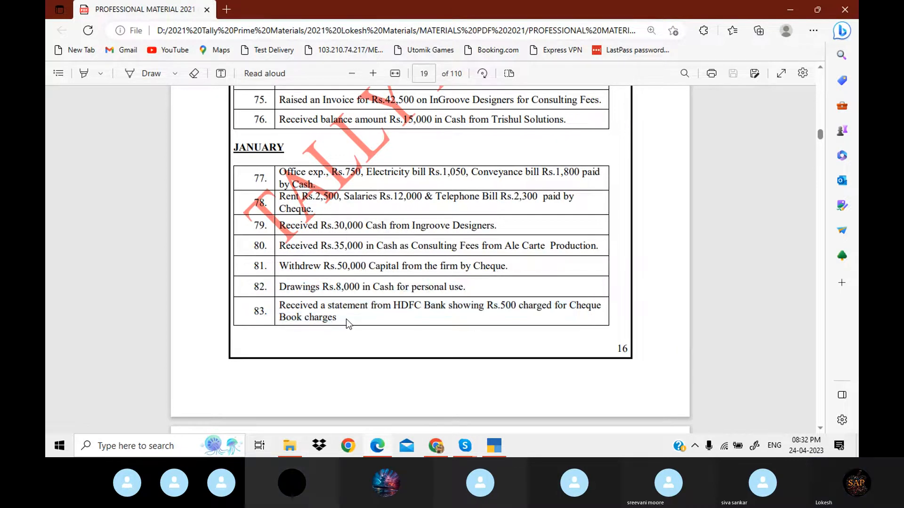
Start a Payment voucher in TallyPrime and create the debit ledger "Cheque Book Charges" under Indirect Expenses
left_click(492, 451)
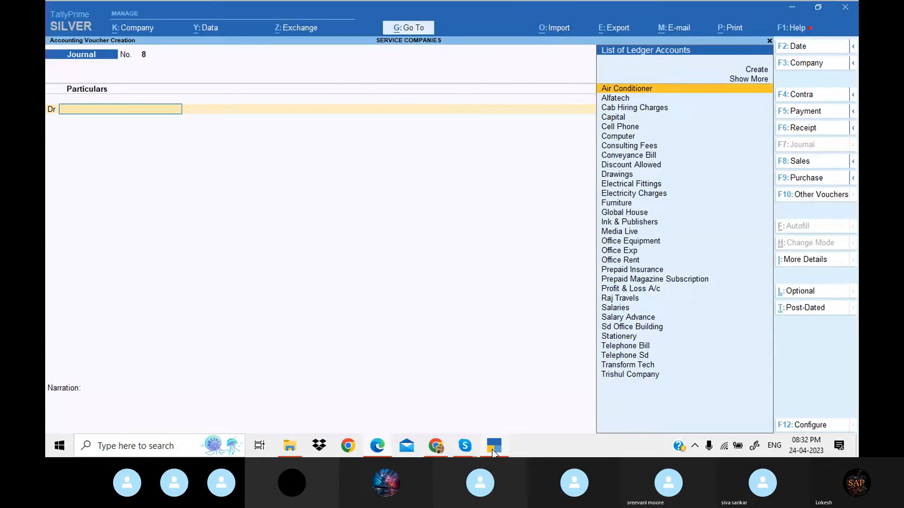
left_click(812, 112)
key("alt+c")
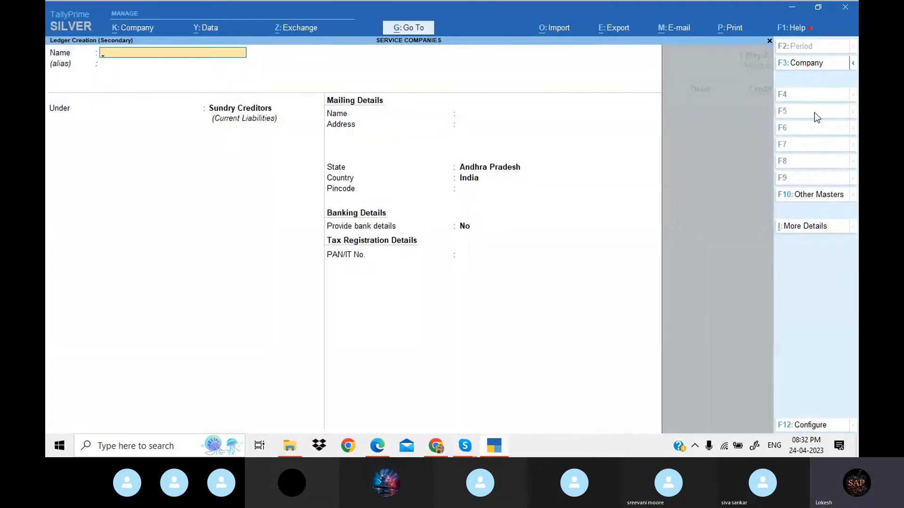
type("Cheque")
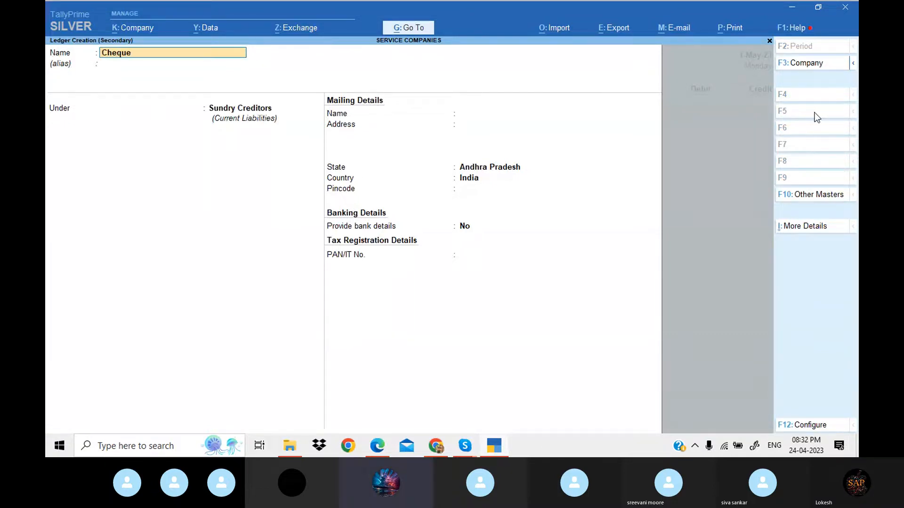
type(" Book Charges")
key("Return")
type("Ind")
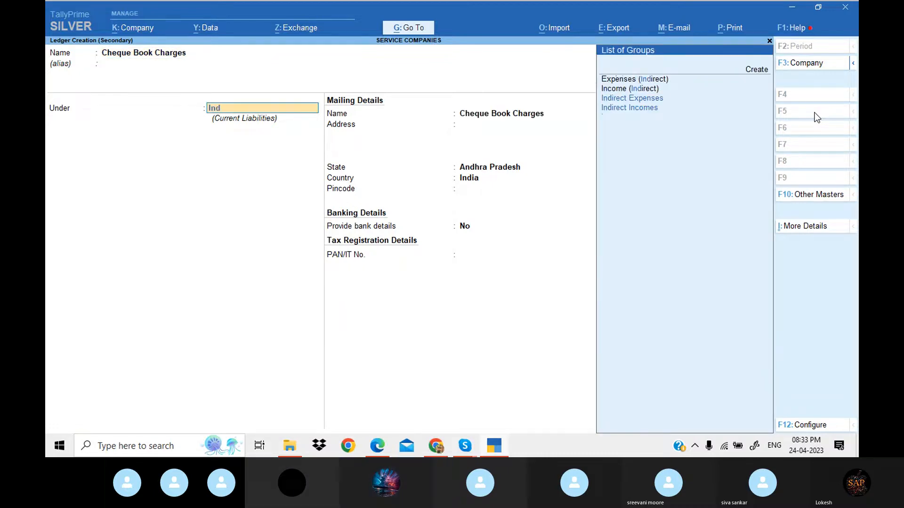
key("Return")
key("Return")
key("Return")
key("Return")
key("Return")
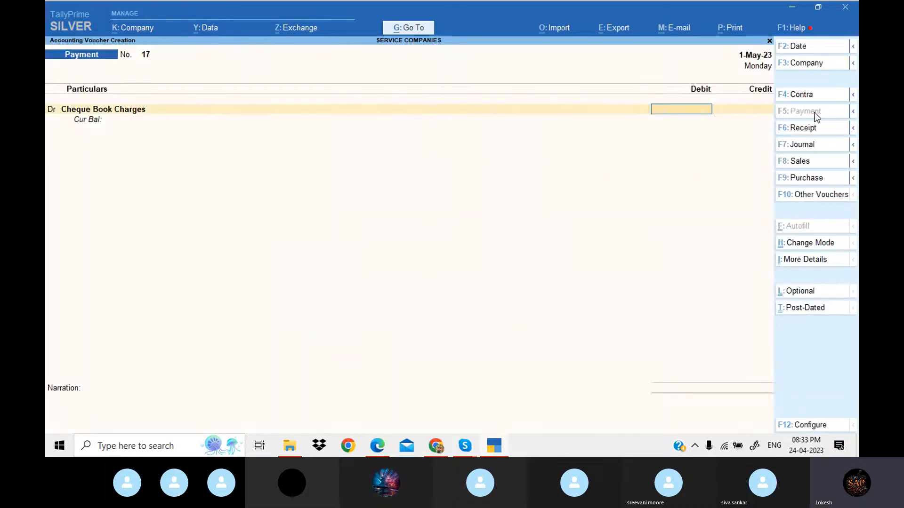
Check the amount of transaction 83 in the PDF and debit Cheque Book Charges with 500 in the Payment voucher
key("alt+Tab")
key("alt+Tab")
type("500")
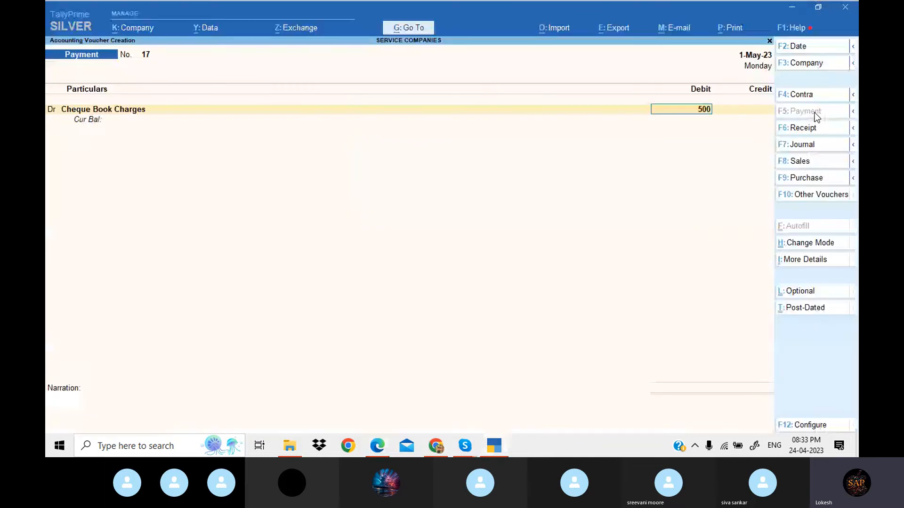
key("Return")
Credit Hdfc Bank with 500, leave the narration blank, and accept the Payment voucher
type("h")
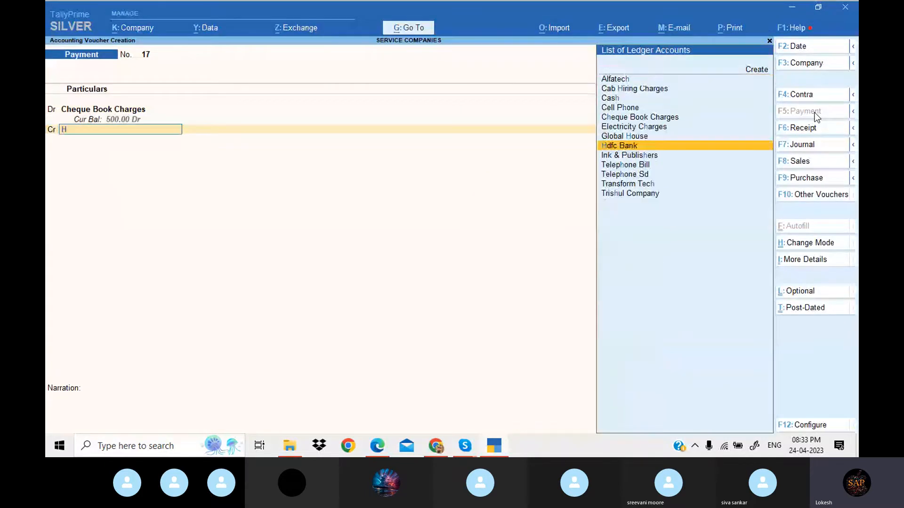
key("Return")
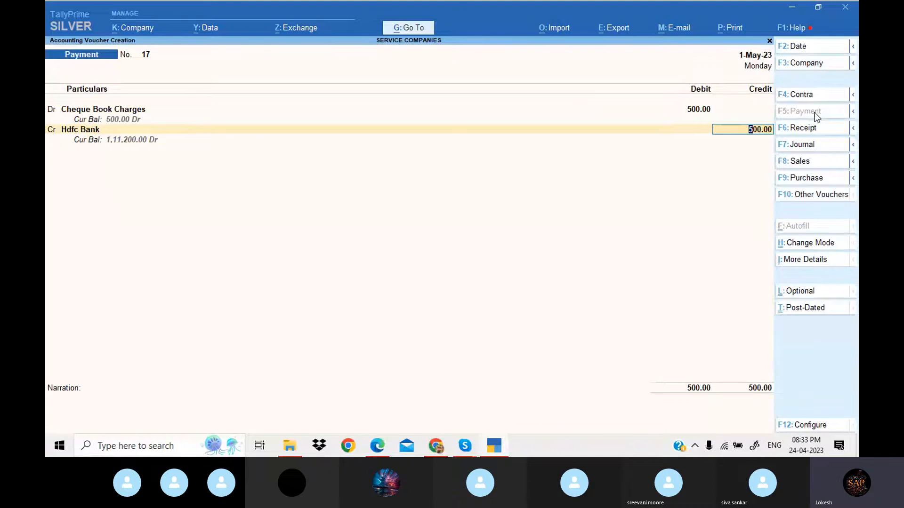
key("Return")
key("Return")
key("Return")
key("Return")
key("Return")
key("Return")
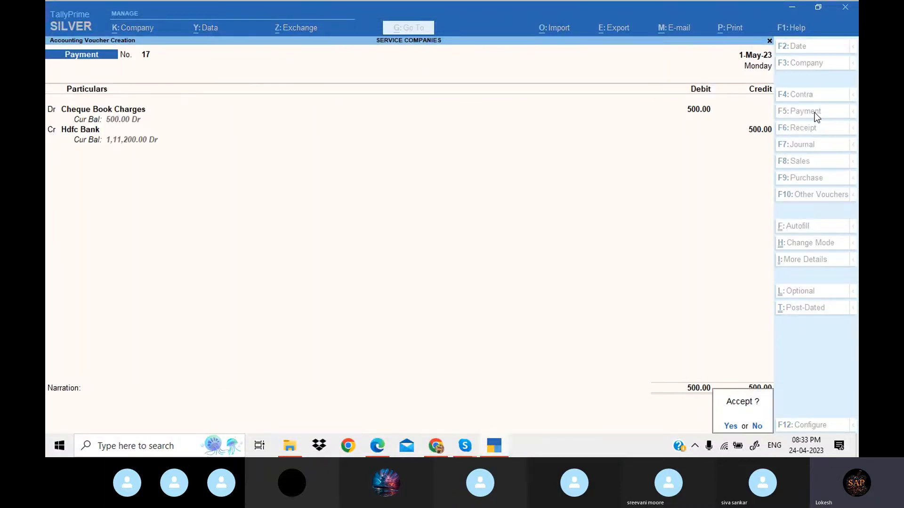
key("Return")
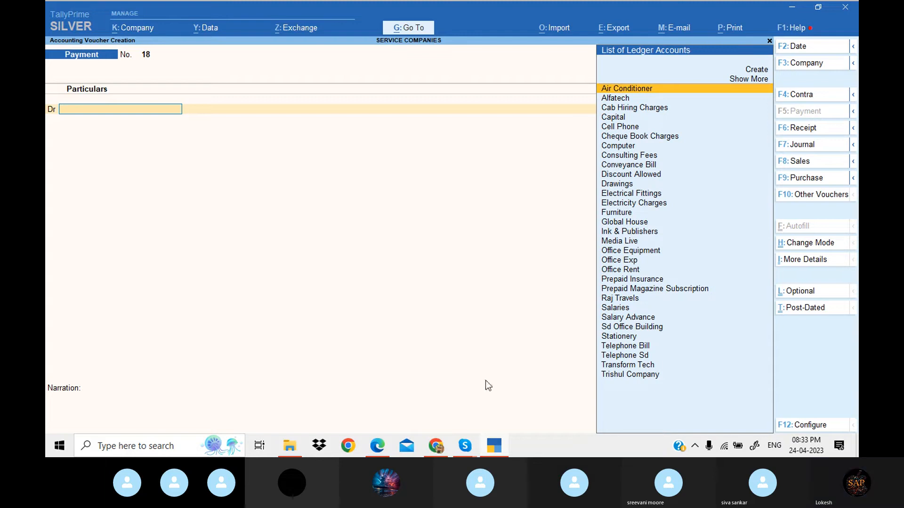
Examine the February and March transactions in the PDF, including the stationery returned to Global House in transaction 94
left_click(496, 443)
key("Down")
key("Down")
key("Down")
key("Down")
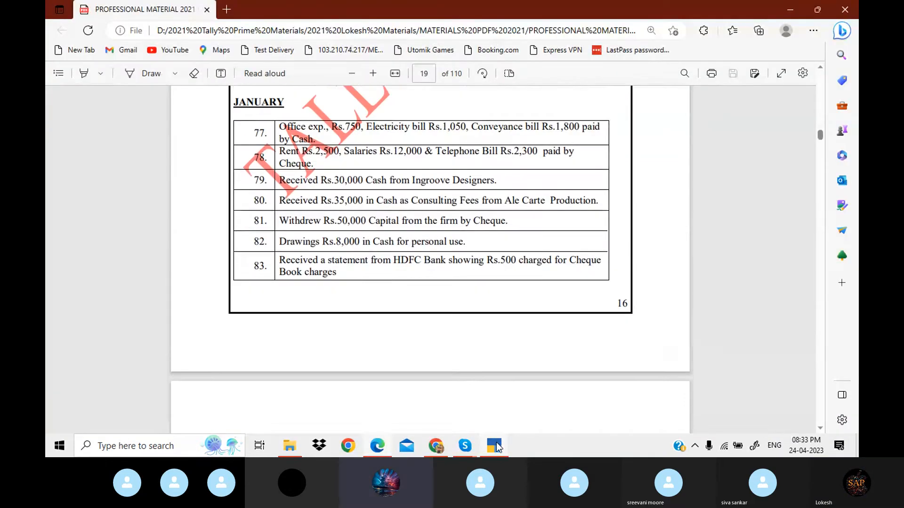
key("Down")
key("Down")
key("Down")
key("Down")
key("Down")
scroll(497, 447, "down", 1)
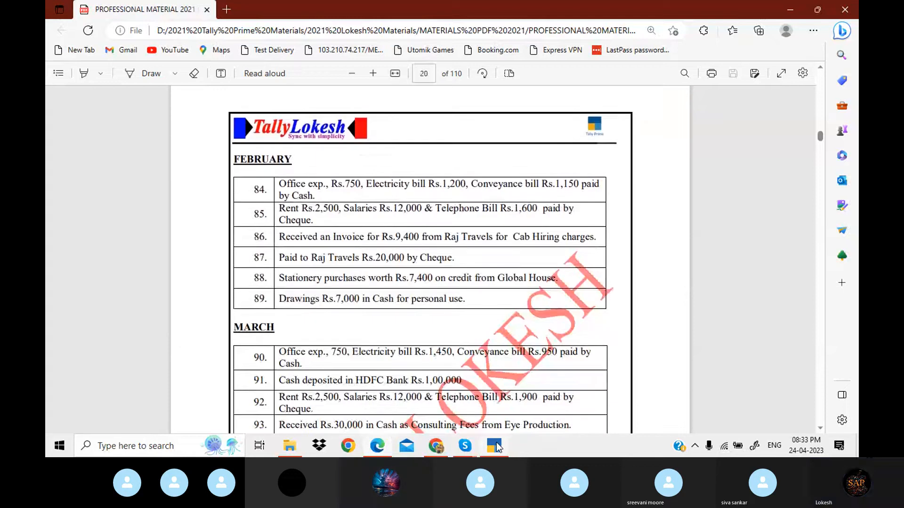
scroll(497, 448, "down", 1)
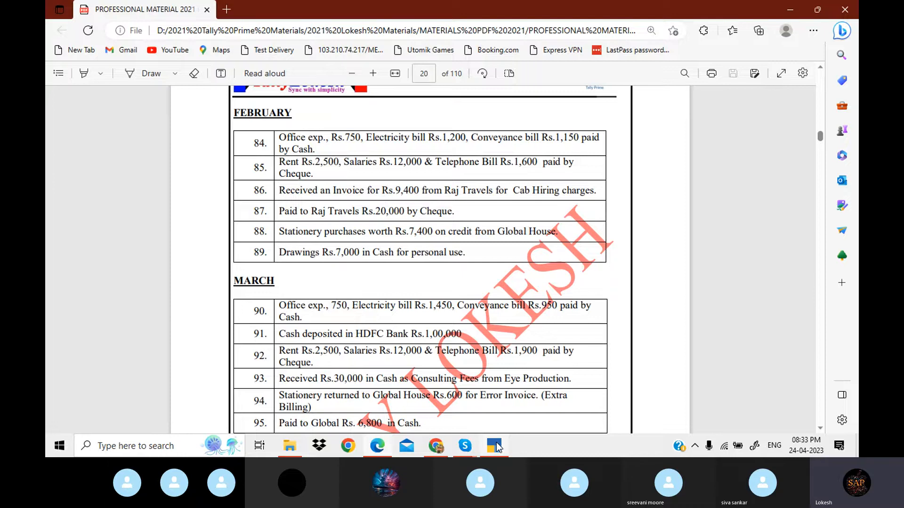
key("Down")
key("Down")
key("Down")
key("Down")
key("Down")
key("Down")
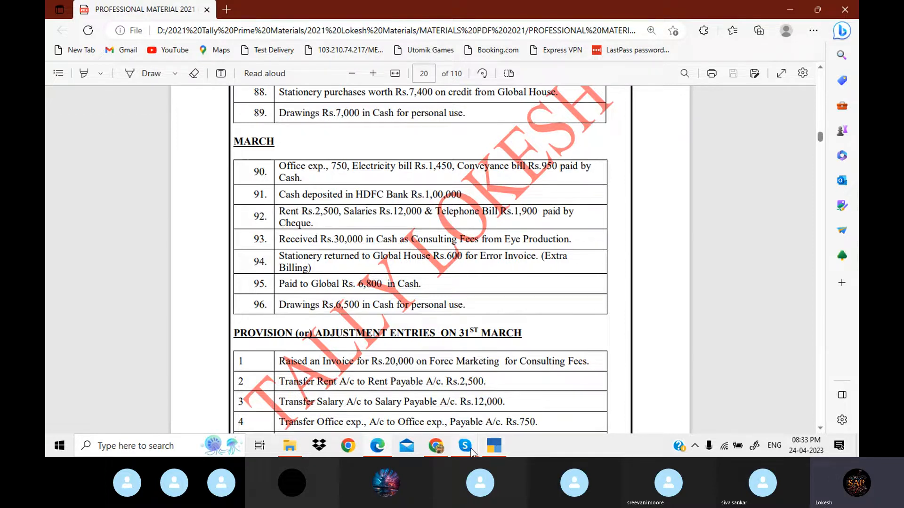
Start a Journal voucher in TallyPrime and debit Global House with 600 for the returned stationery
left_click(494, 446)
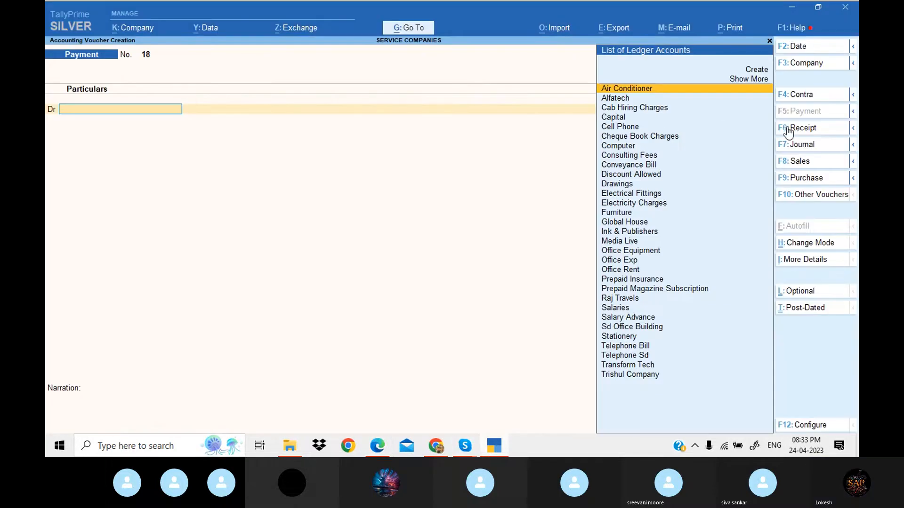
left_click(800, 146)
type("Gl")
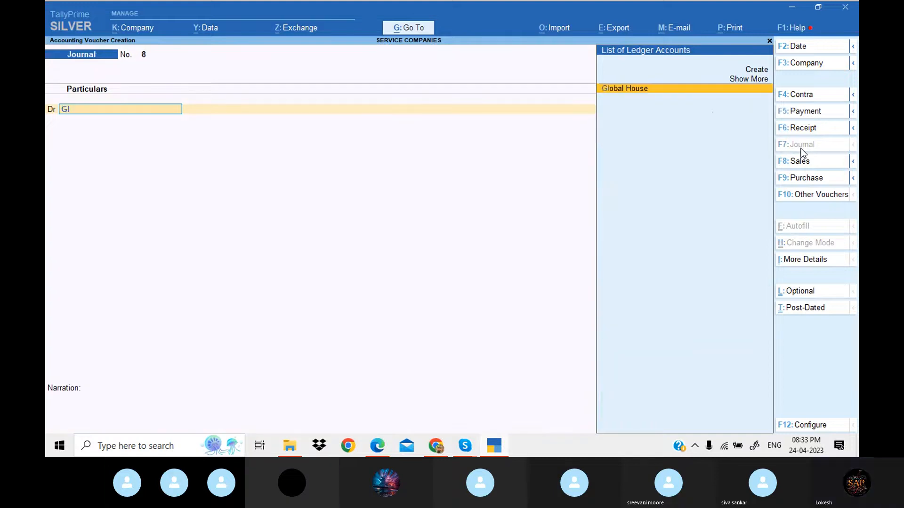
key("Return")
type("600")
key("Return")
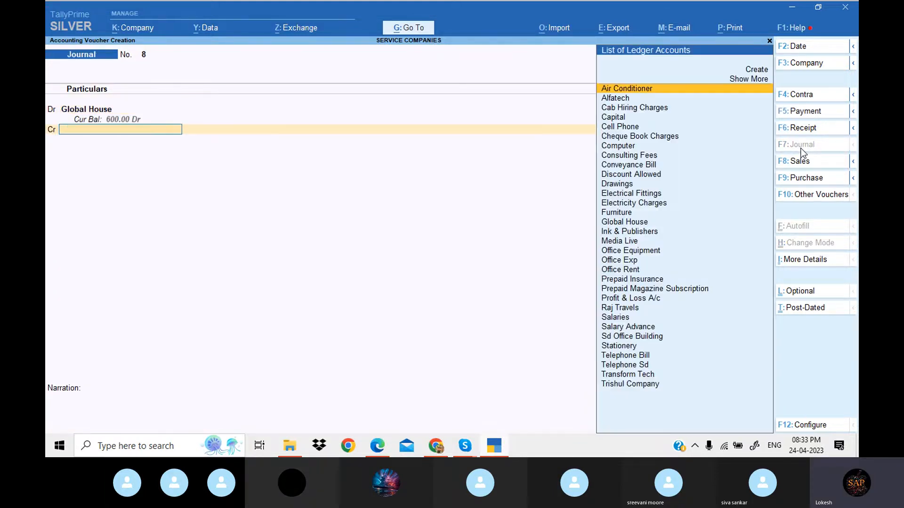
Credit Stationery with 600, leave the narration blank, and accept the Journal voucher
type("St")
key("Return")
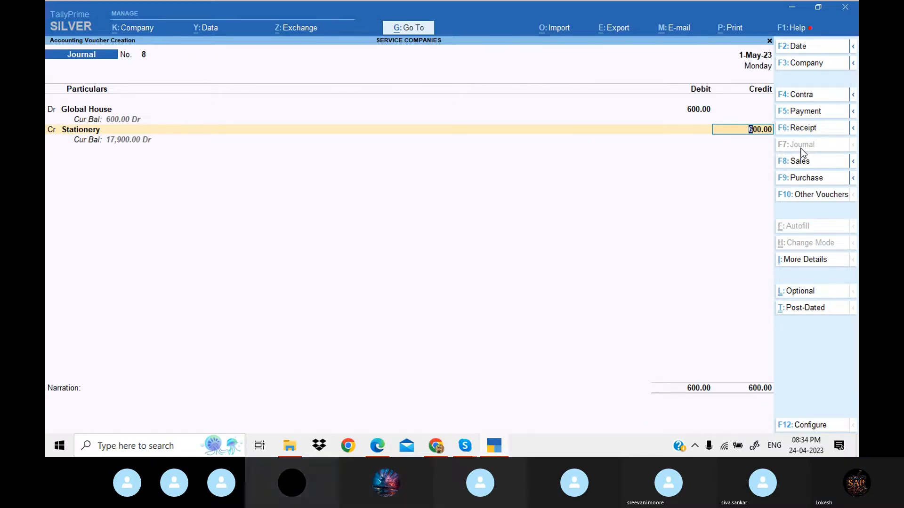
key("Return")
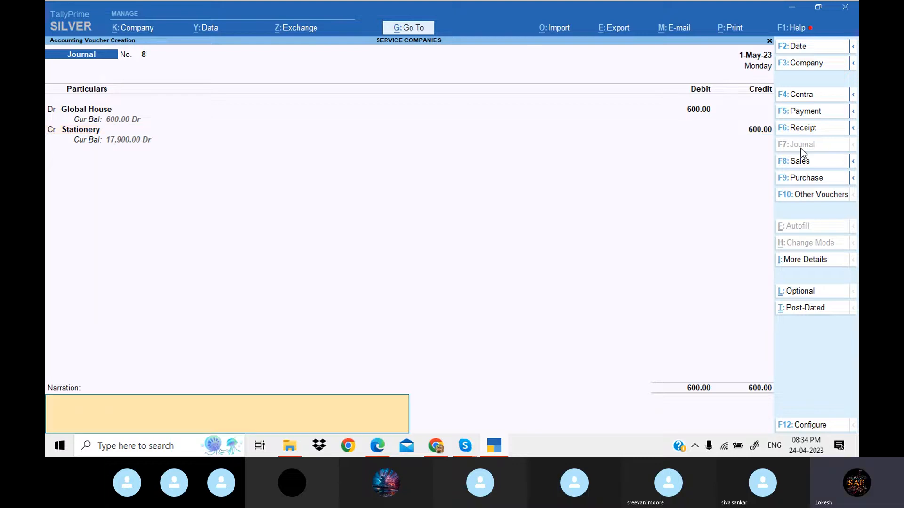
key("Return")
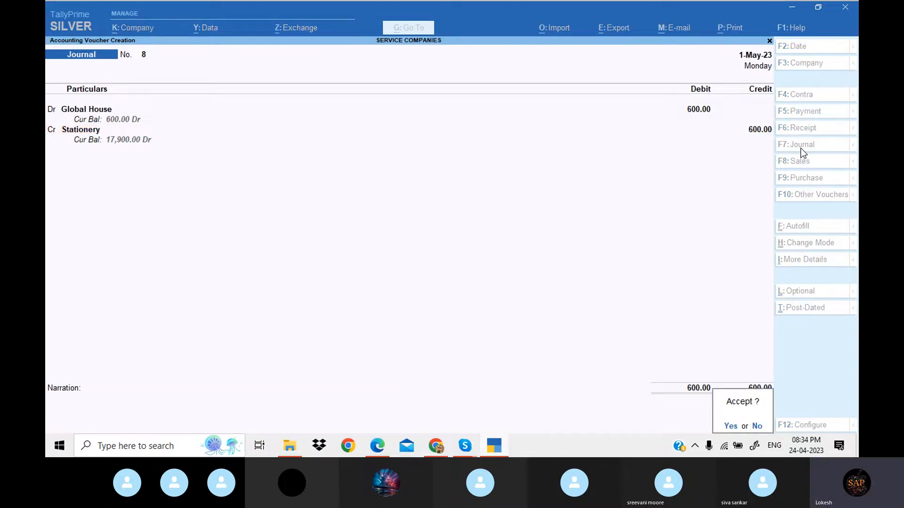
key("Return")
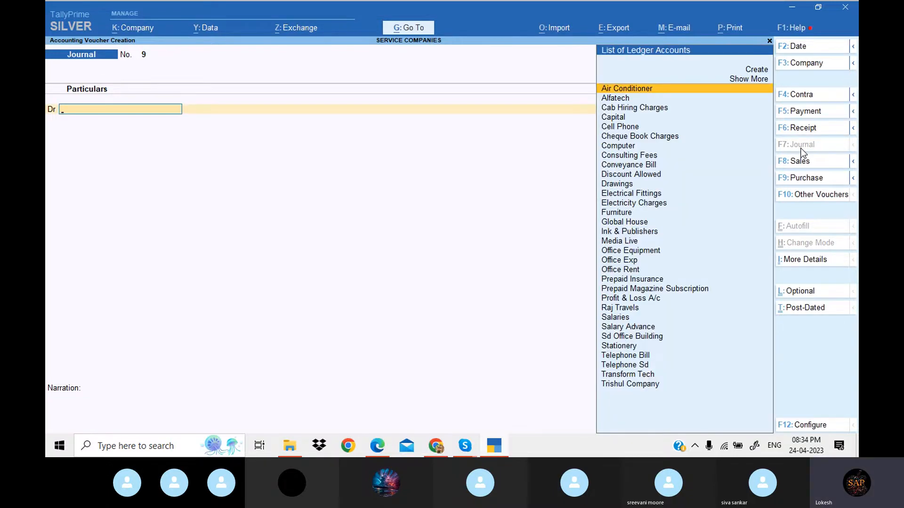
left_click(495, 445)
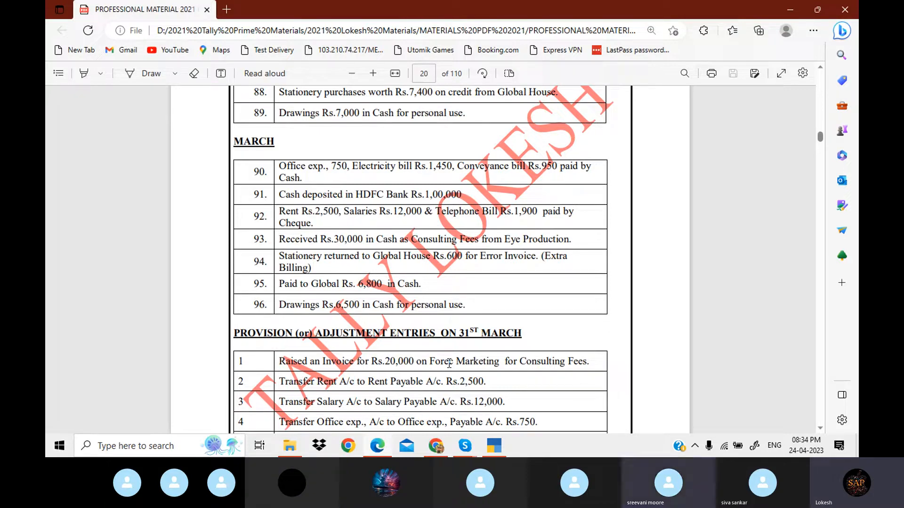
mouse_move(465, 449)
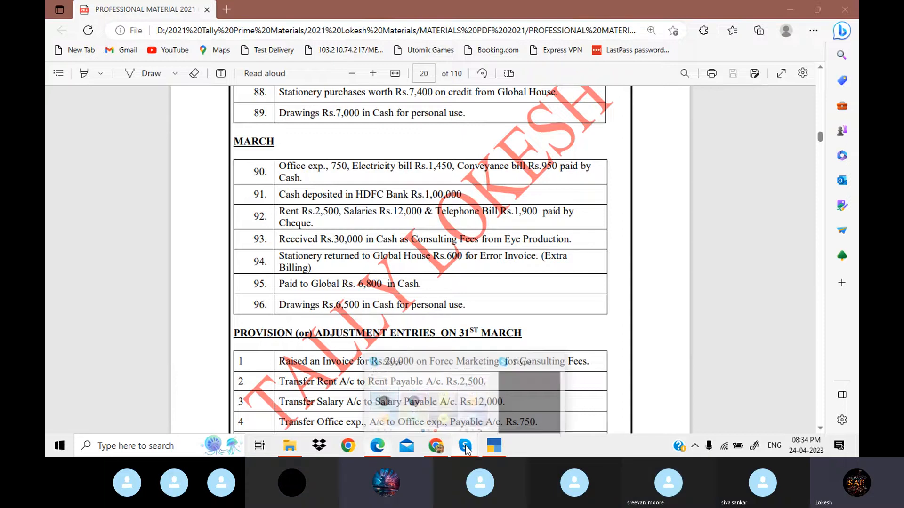
left_click(465, 405)
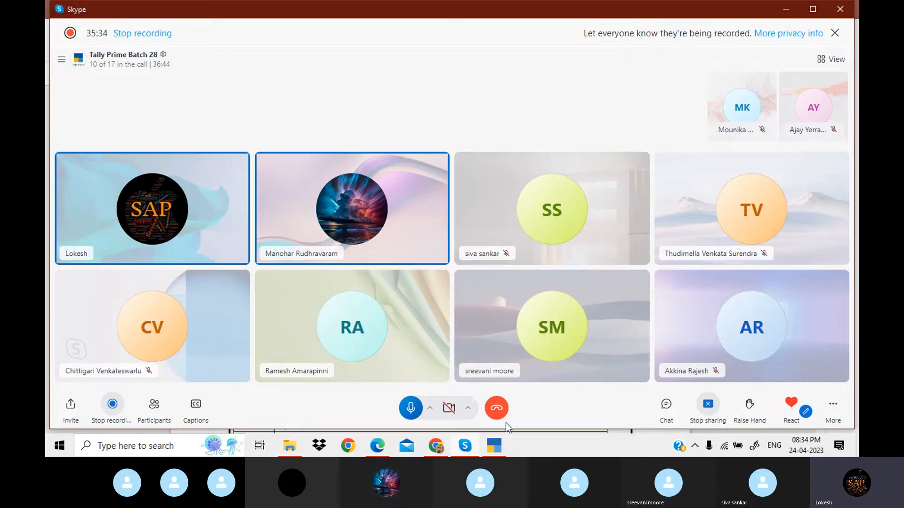
Return to TallyPrime, leave voucher creation, and open the Day Book for SERVICE COMPANIES
left_click(495, 447)
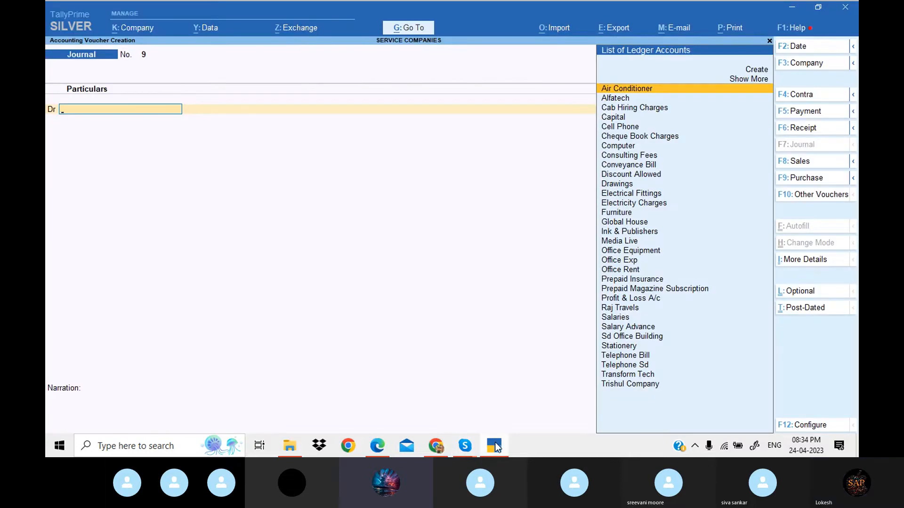
key("Escape")
key("y")
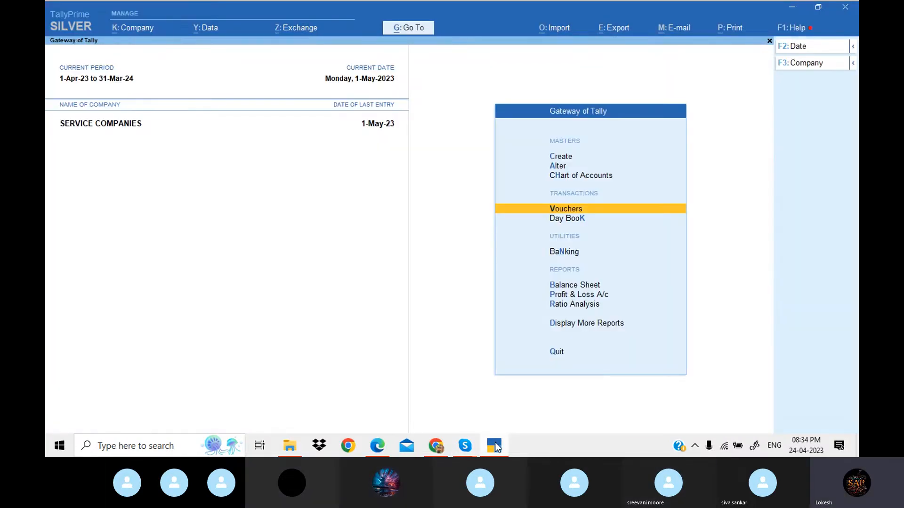
key("Down")
key("Return")
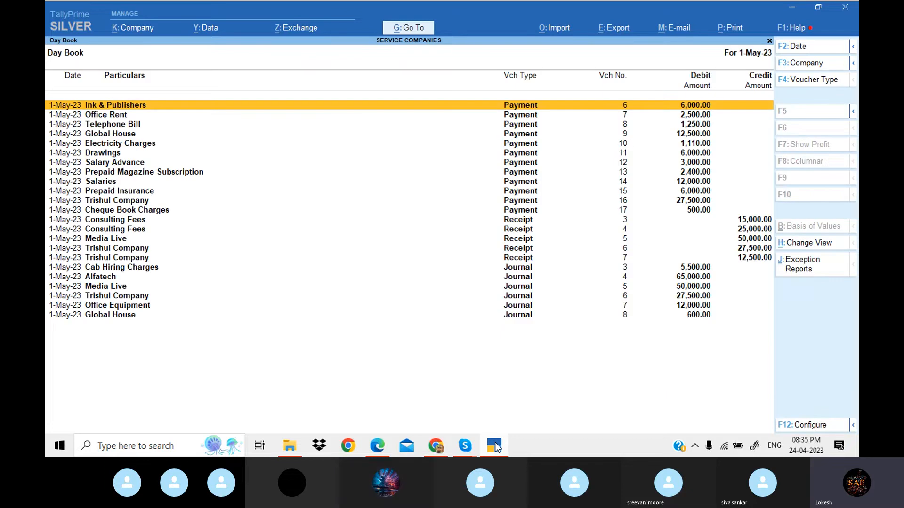
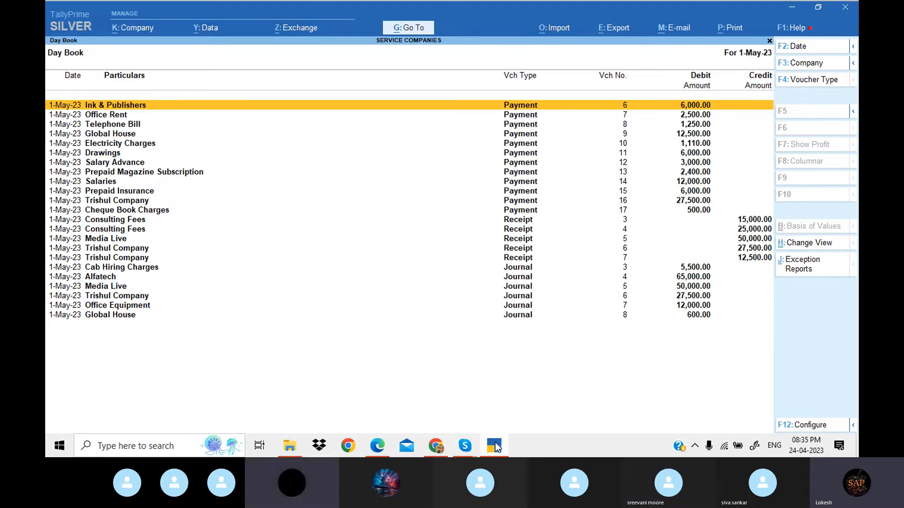
Set the Day Book period to run from 1-4-2023 to 1-4-2023
key("alt+F2")
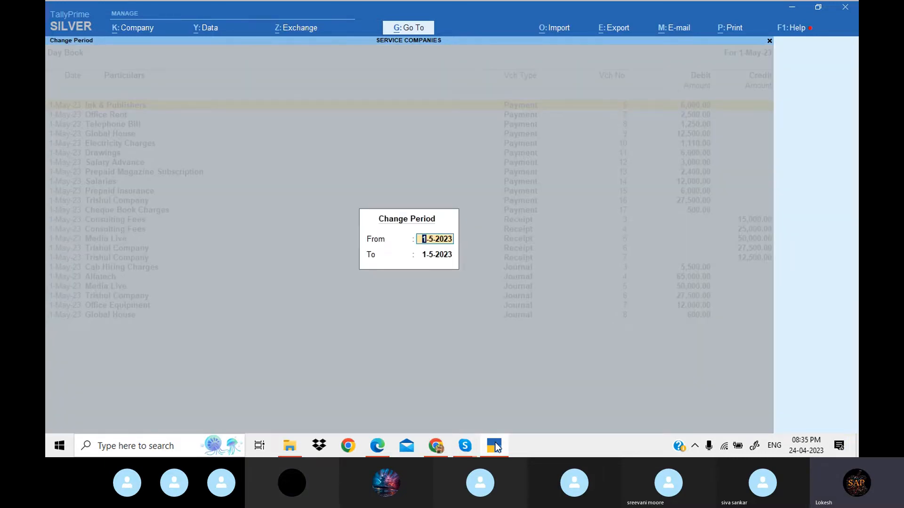
type("1-4")
key("Return")
type("1-4")
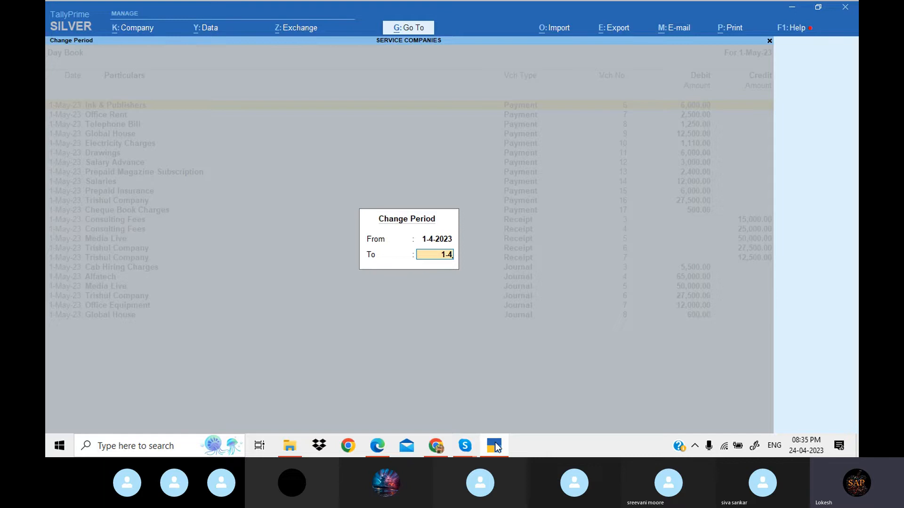
key("Return")
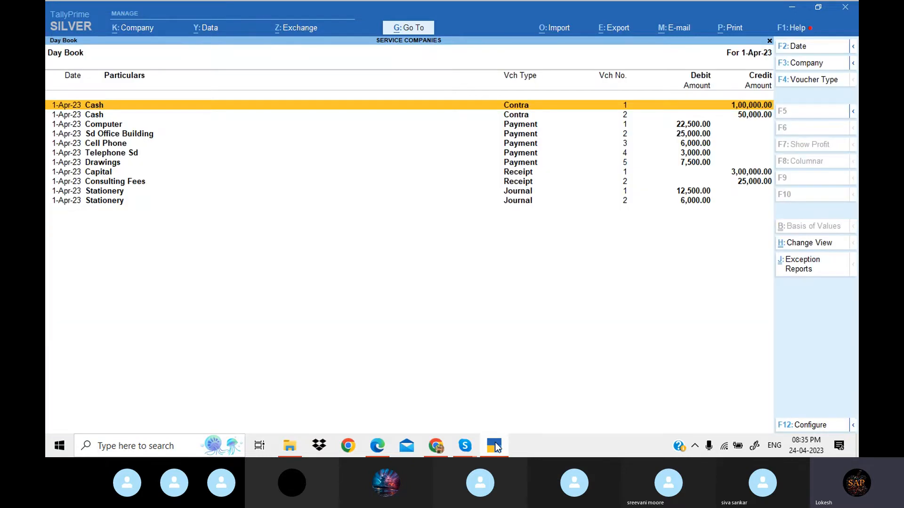
Go through the 1 April vouchers in the Day Book down to the last Stationery journal entry
key("Down")
key("Down")
key("Down")
key("Down")
key("Down")
key("Down")
key("Down")
key("Down")
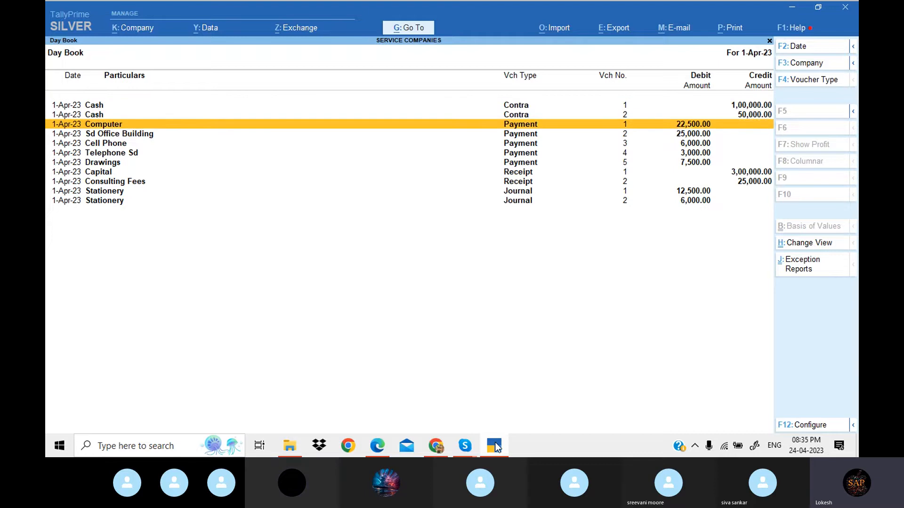
key("Down")
key("Down")
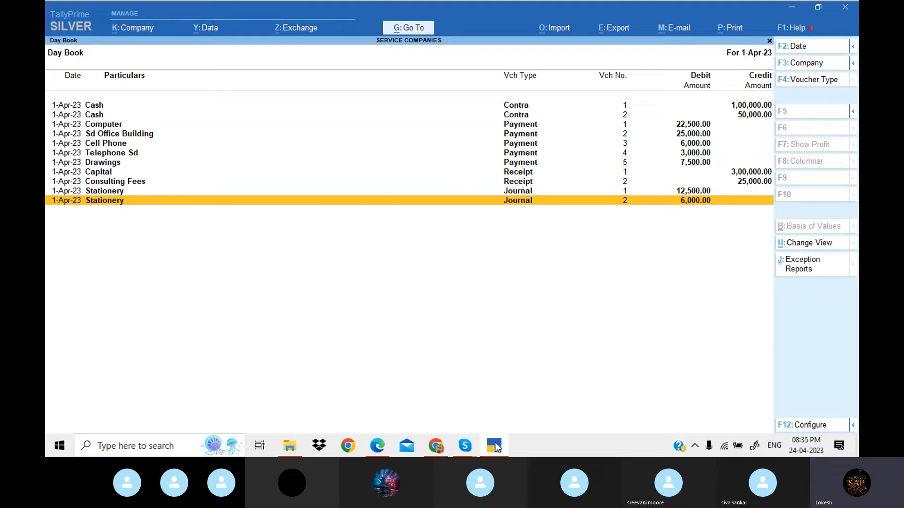
Set the Day Book period to run from 1-5-2023 to 1-5-2023
key("alt")
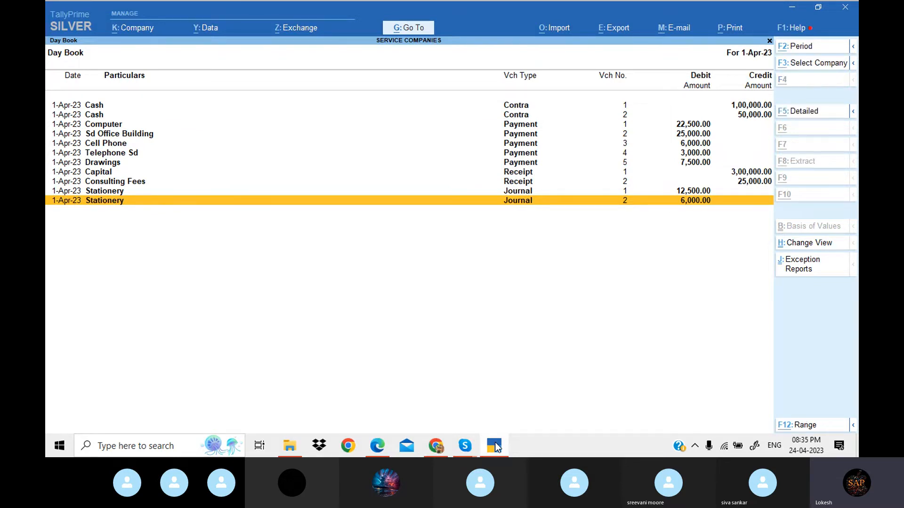
key("alt+F2")
key("BackSpace")
type("1-")
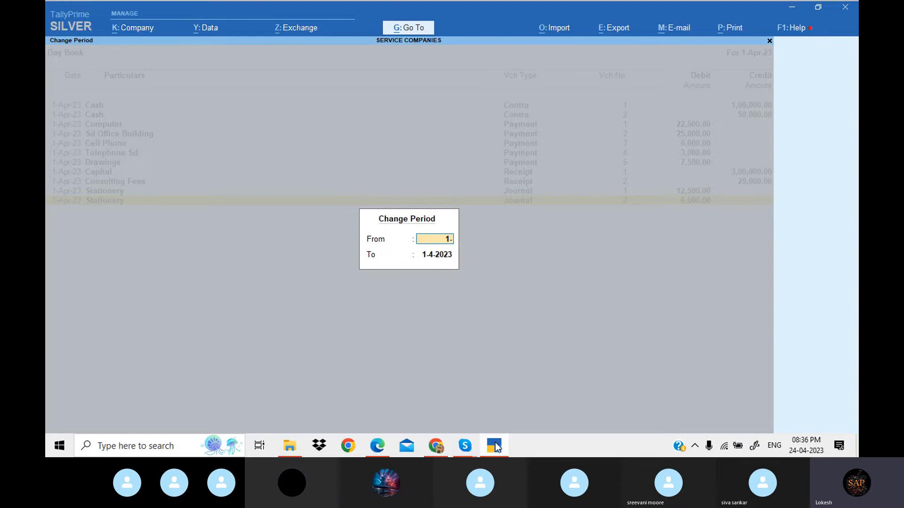
type("5")
key("Return")
type("1-")
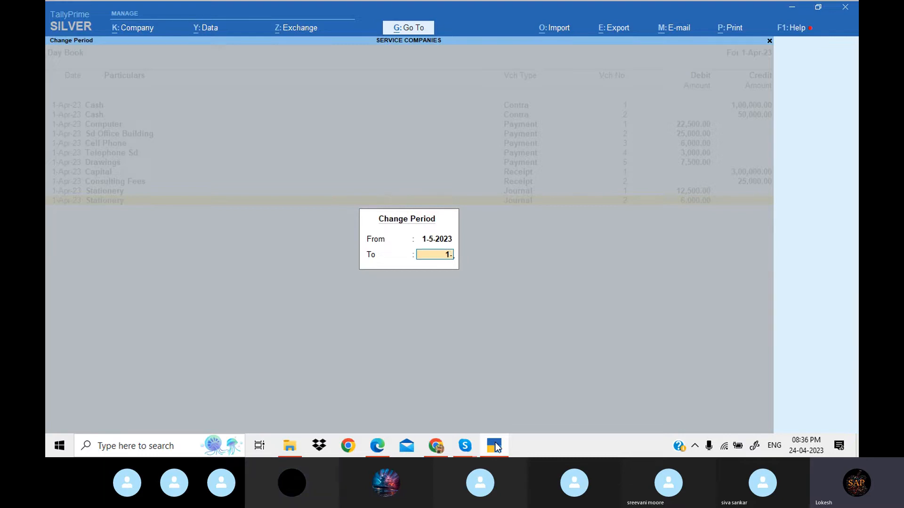
type("5")
key("Return")
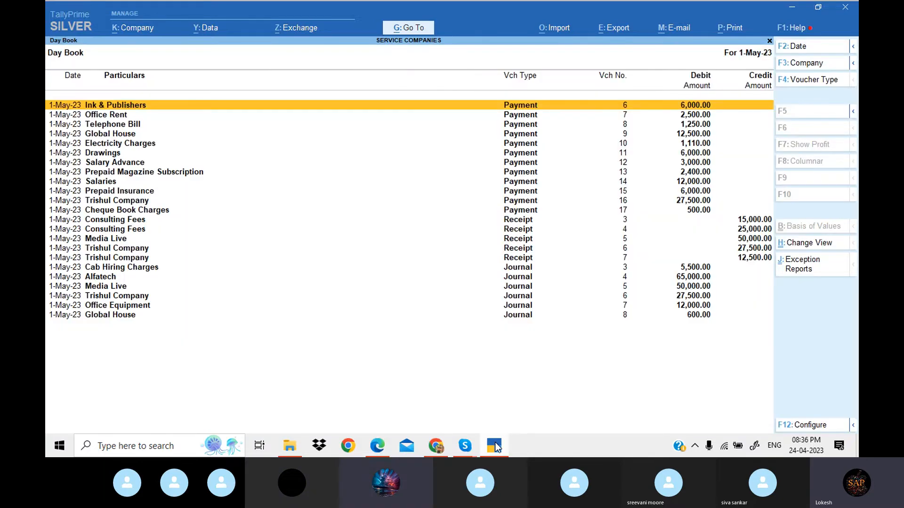
Go through the 1 May payment and receipt vouchers in the Day Book down to the Cab Hiring Charges journal
key("Down")
key("Down")
key("Down")
key("Down")
key("Down")
key("Down")
key("Down")
key("Down")
key("Down")
key("Down")
key("Down")
key("Down")
key("Down")
key("Down")
key("Down")
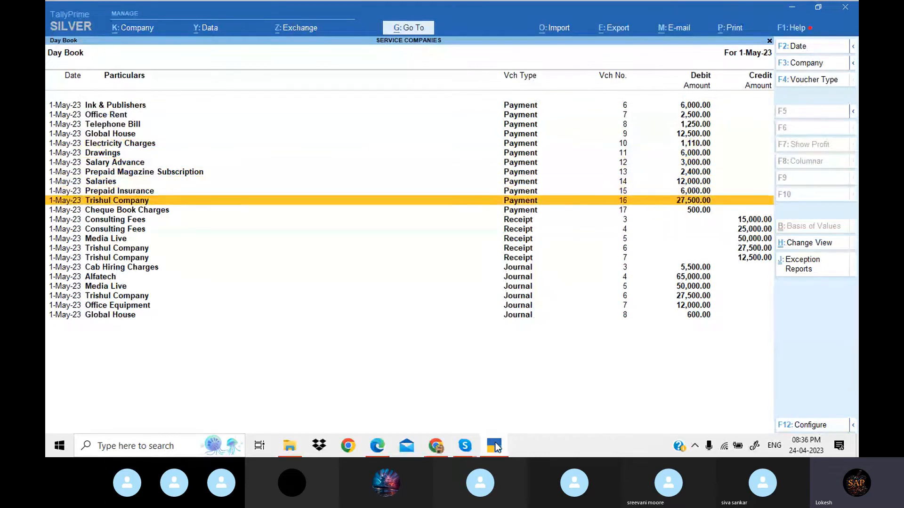
key("Down")
key("Down")
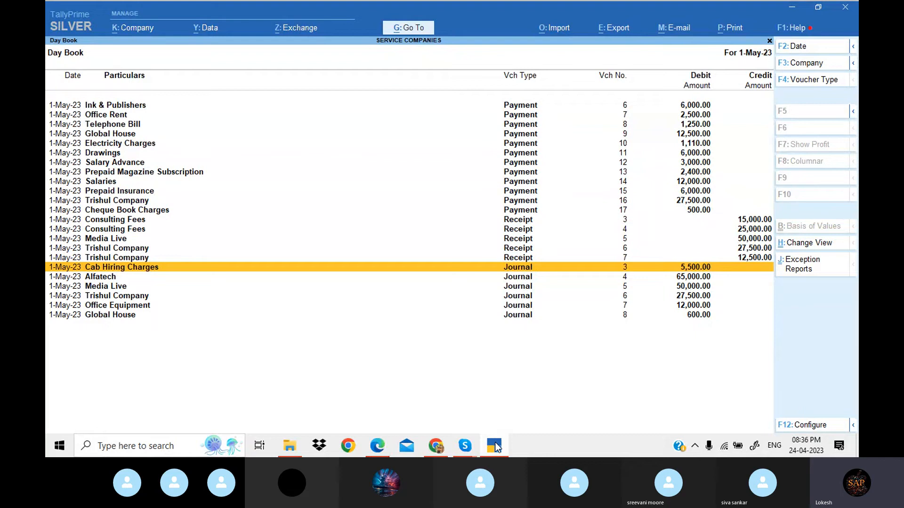
Set the Day Book period to run from 1-4-2023 to 1-5-2023
key("alt")
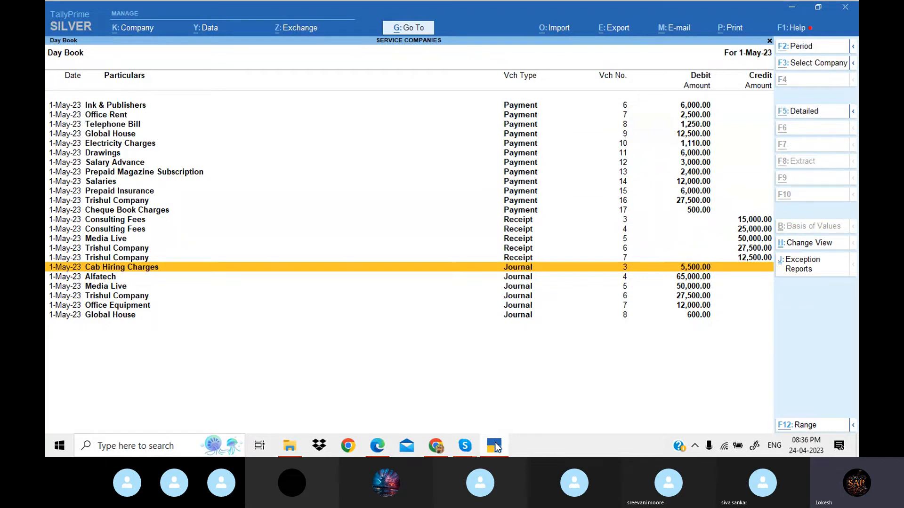
key("alt+F2")
type("1-4")
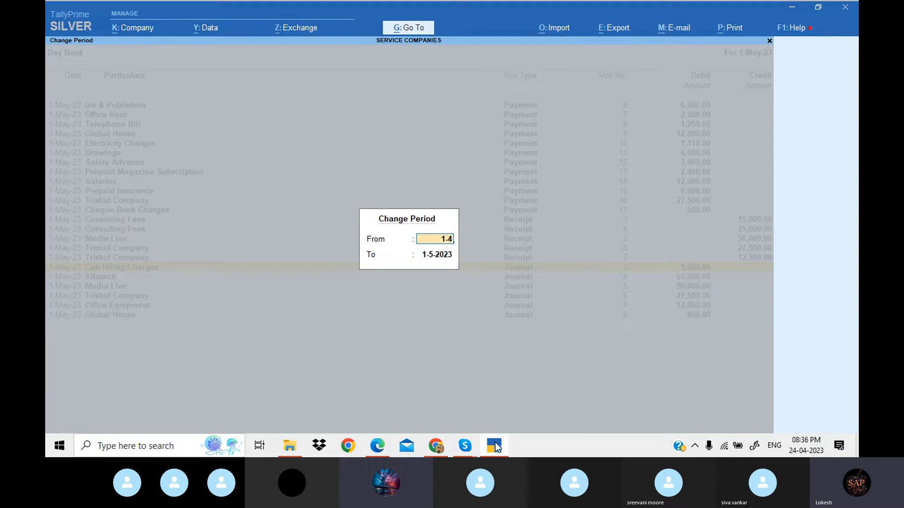
key("Return")
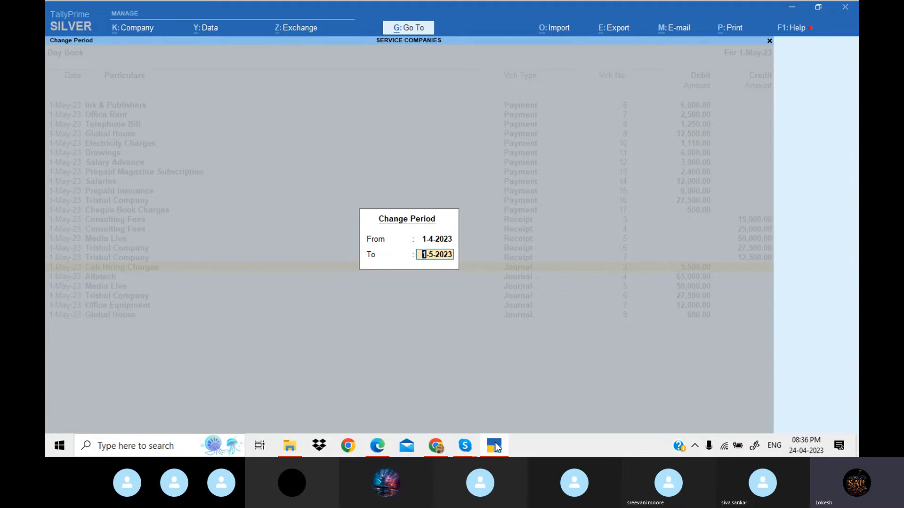
key("Return")
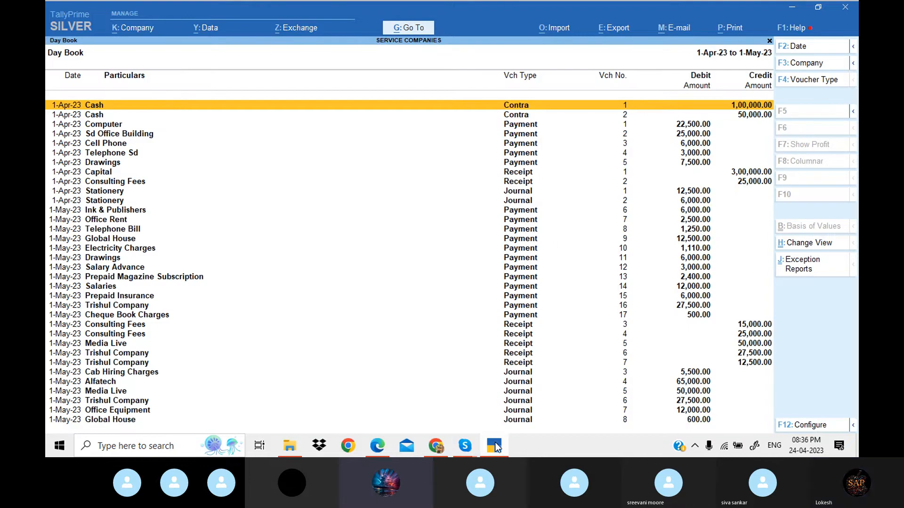
Go through all April and May vouchers in the Day Book down to the Global House journal entry
key("Down")
key("Down")
key("Down")
key("Down")
key("Down")
key("Down")
key("Down")
key("Down")
key("Down")
key("Down")
key("Down")
key("Down")
key("Down")
key("Down")
key("Down")
key("Down")
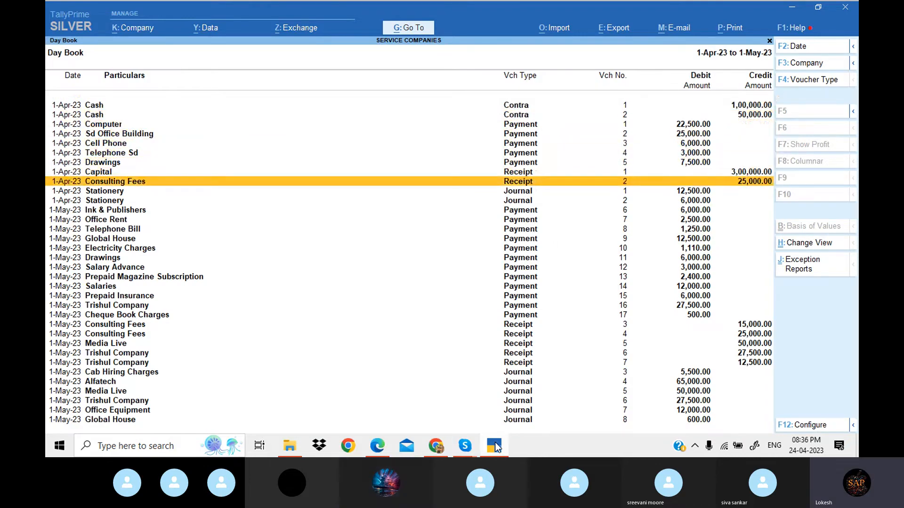
key("Down")
key("Down")
key("Down")
key("Down")
key("Down")
key("Down")
key("Down")
key("Down")
key("Down")
key("Down")
key("Down")
key("Down")
key("Down")
key("Down")
key("Down")
key("Down")
key("Down")
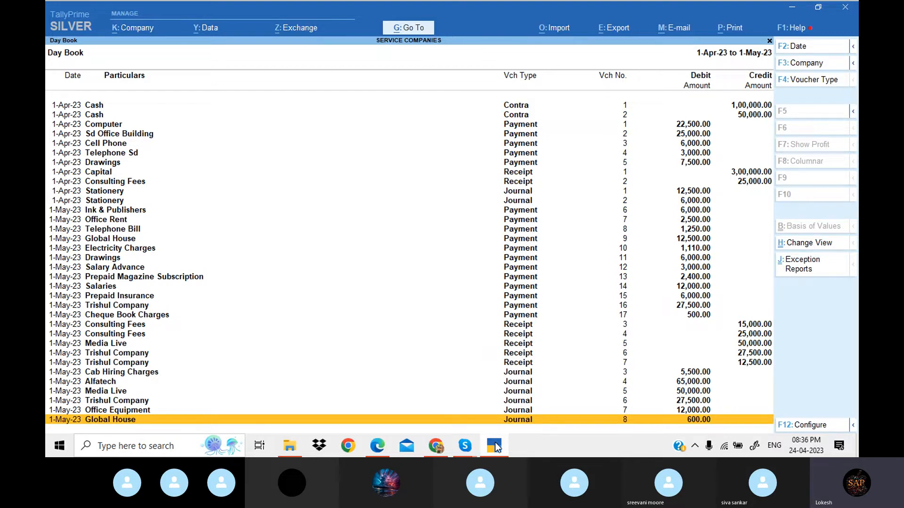
Leave the Day Book, open the Profit & Loss A/c report, and show it in detailed form
key("Escape")
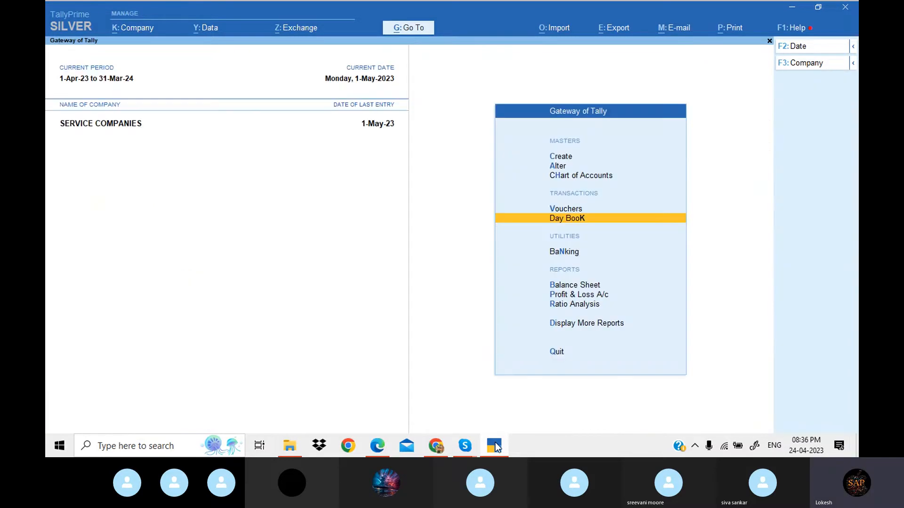
key("Down")
key("Down")
key("Down")
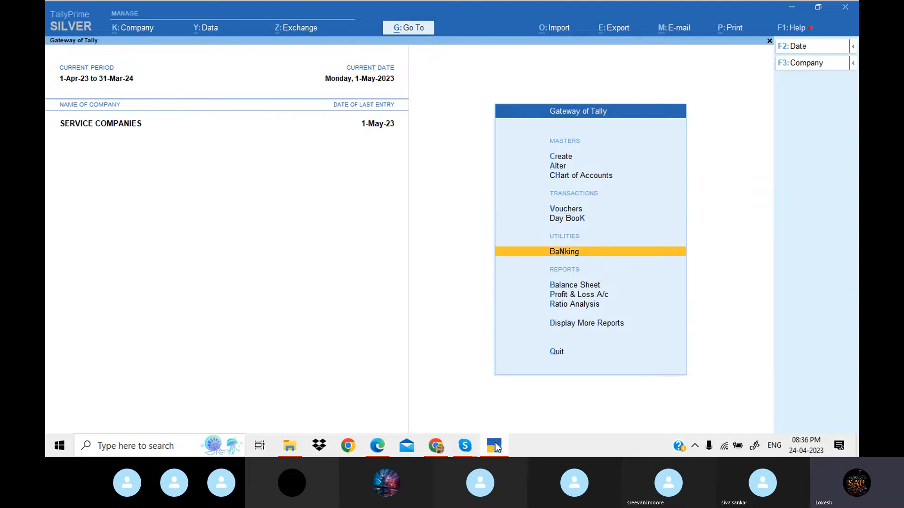
key("Return")
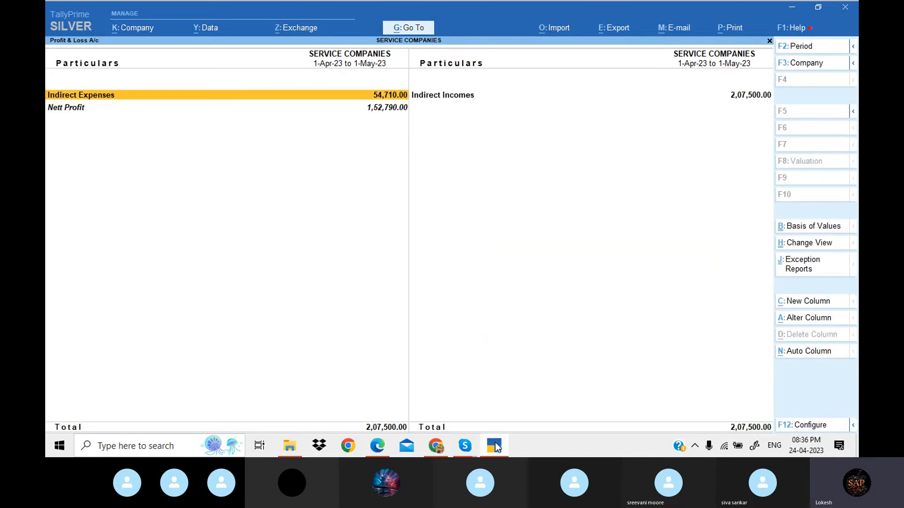
key("alt+F5")
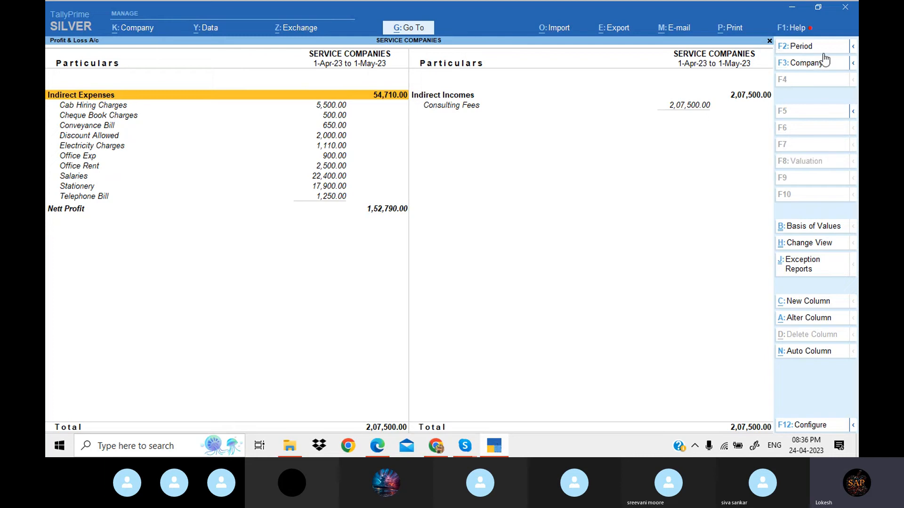
Set the Profit & Loss A/c period to run from 1-4-2023 to 1-4-2023
left_click(807, 48)
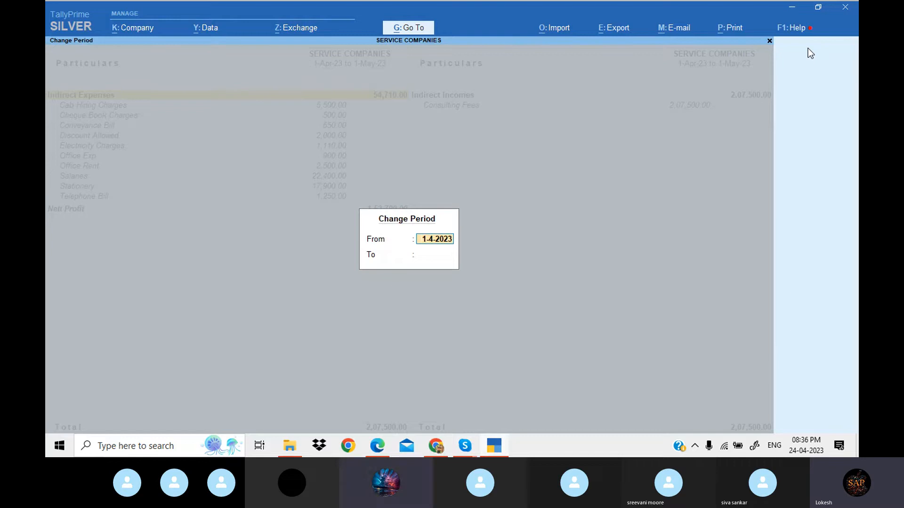
key("Return")
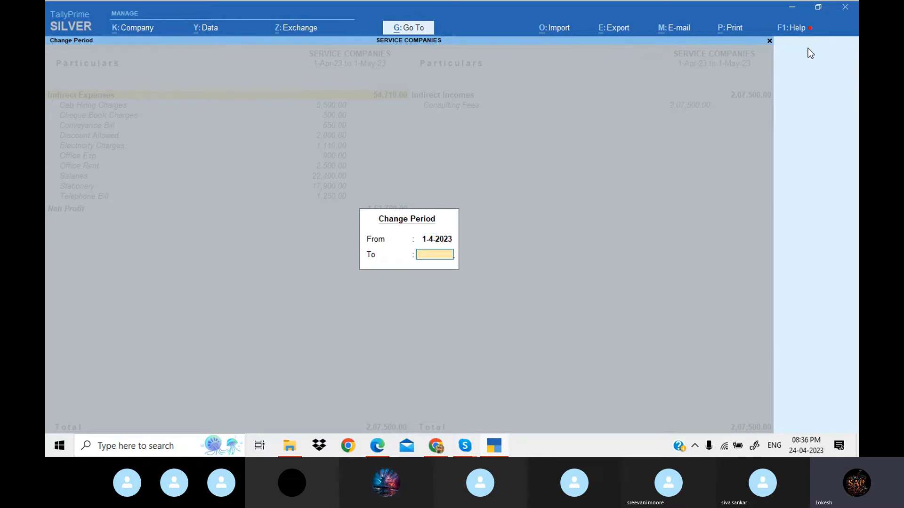
type("1-4")
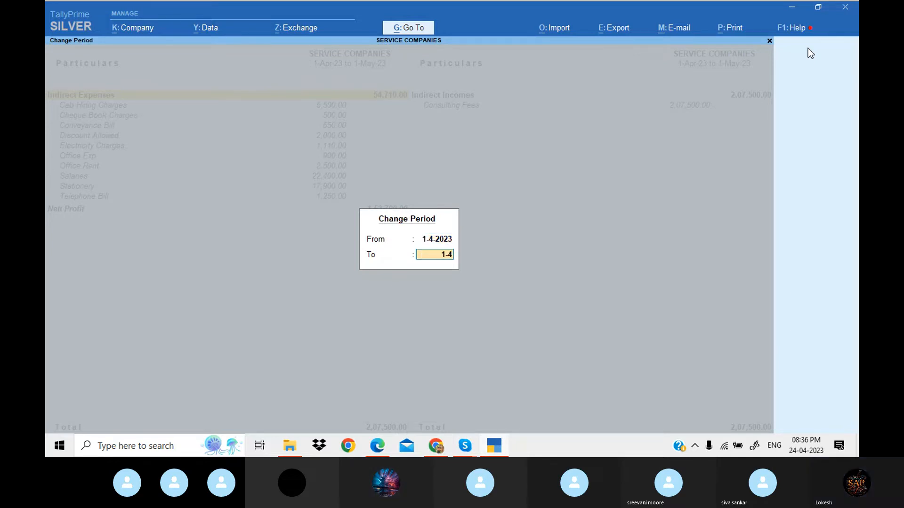
key("Return")
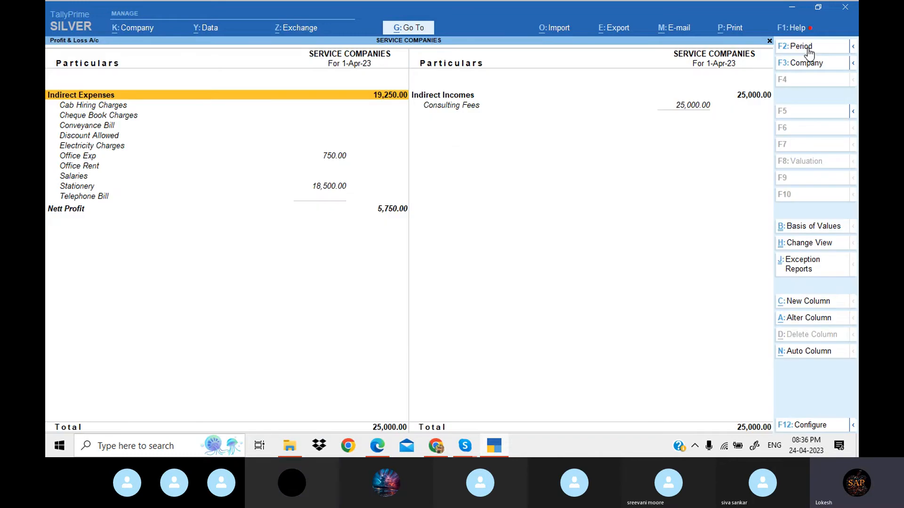
Go through the indirect expense ledgers for 1 April in the Profit & Loss A/c down to Nett Profit
key("Down")
key("Down")
key("Down")
key("Down")
key("Down")
key("Down")
key("Down")
key("Down")
key("Down")
key("Down")
key("Down")
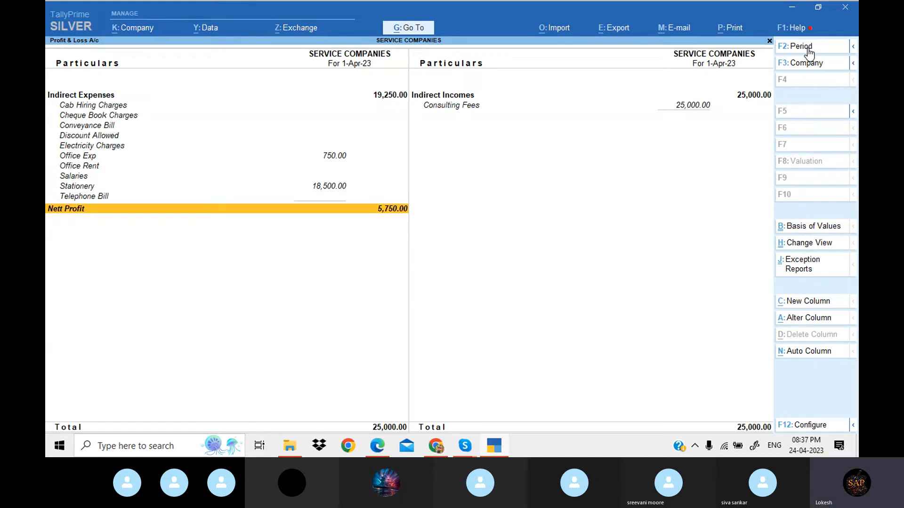
Set the Profit & Loss A/c period to run from 1-5-2023 to 1-5-2023
left_click(808, 47)
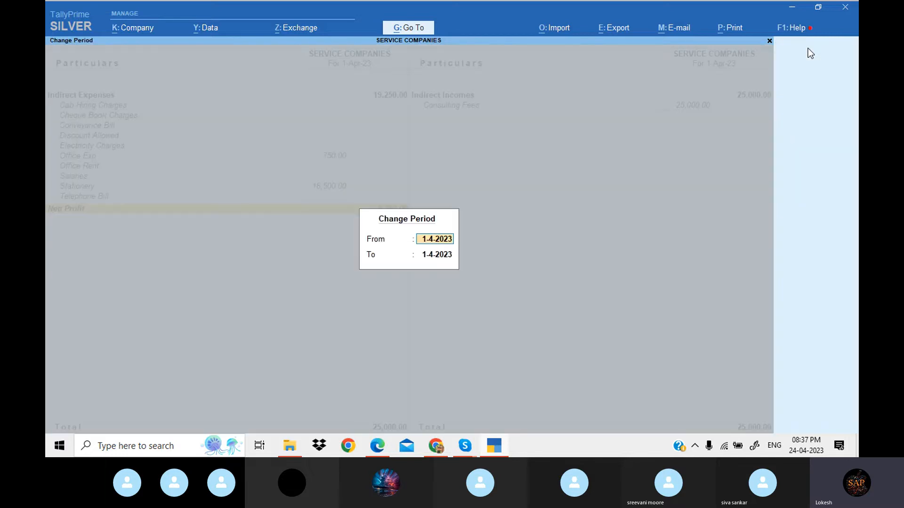
type("1-5")
key("Return")
type("1-5")
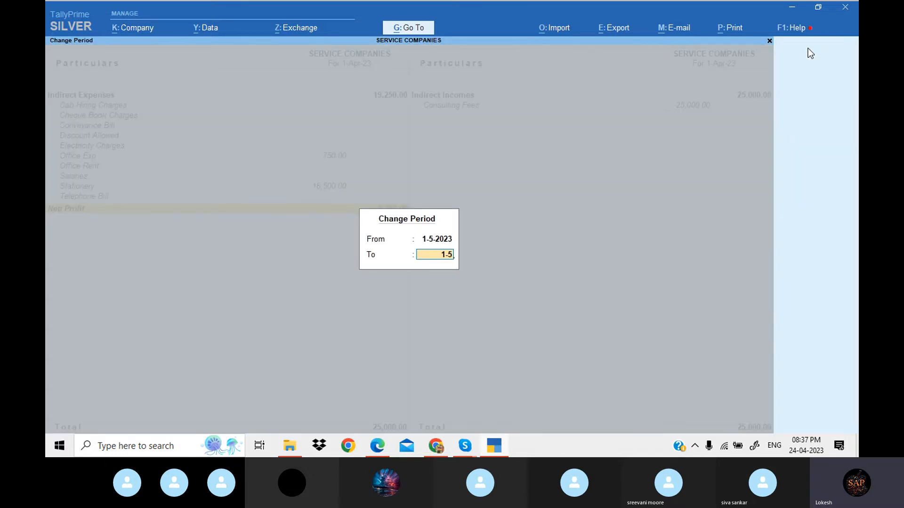
key("Return")
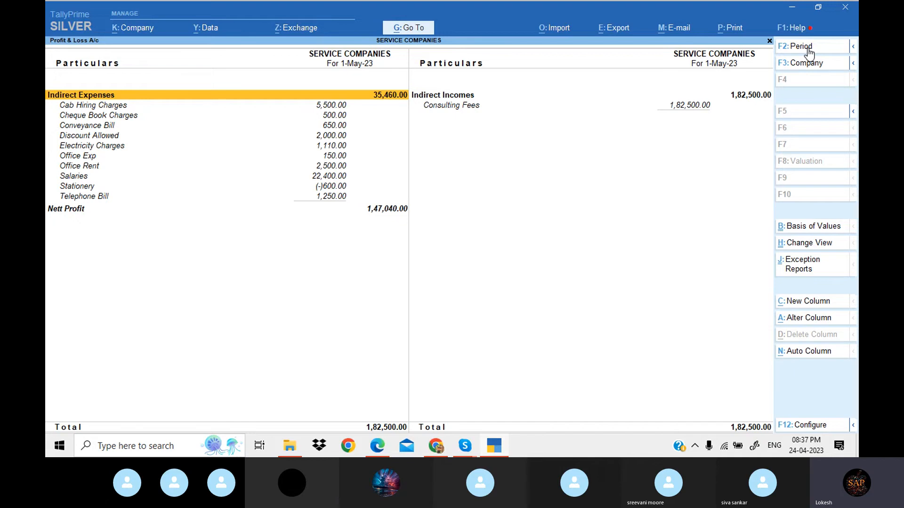
Go through the indirect expense ledgers for 1 May in the Profit & Loss A/c down to Nett Profit
key("Down")
key("Down")
key("Down")
key("Down")
key("Down")
key("Down")
key("Down")
key("Down")
key("Down")
key("Down")
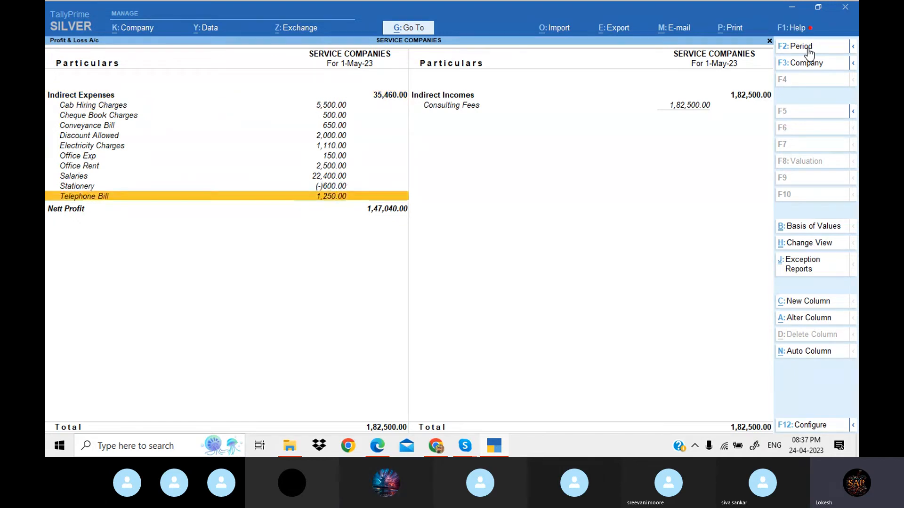
key("Down")
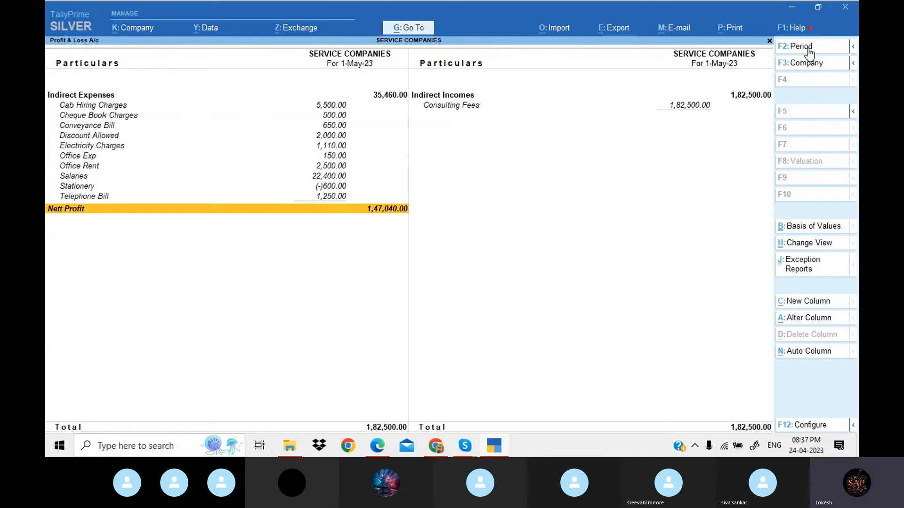
Close the Profit & Loss A/c report and switch to the Skype call window
key("Escape")
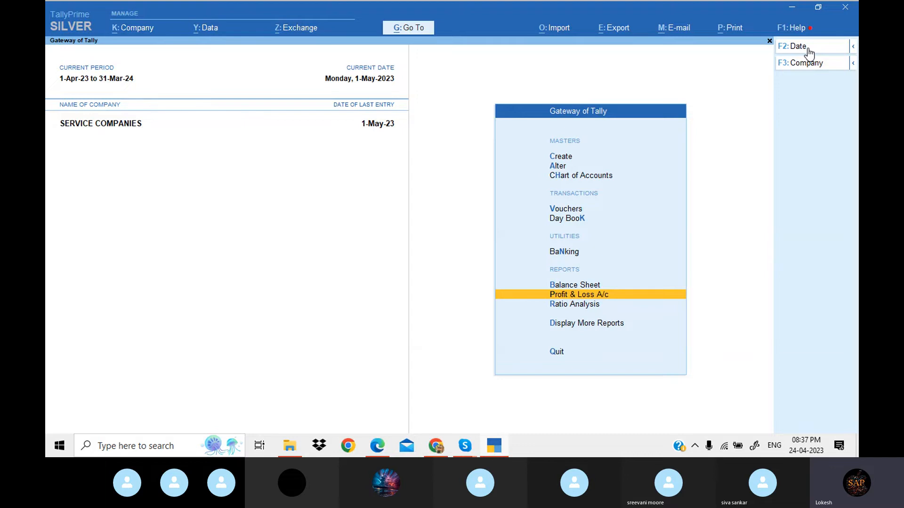
left_click(472, 443)
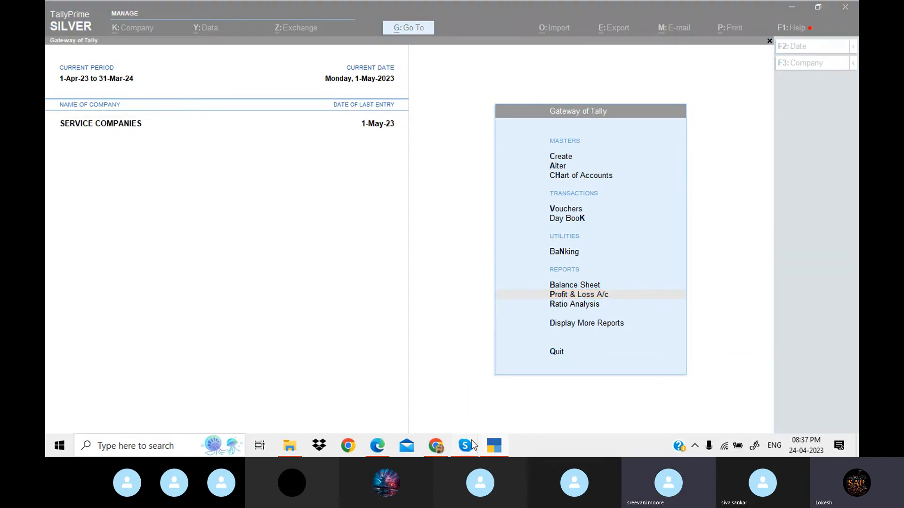
left_click(445, 393)
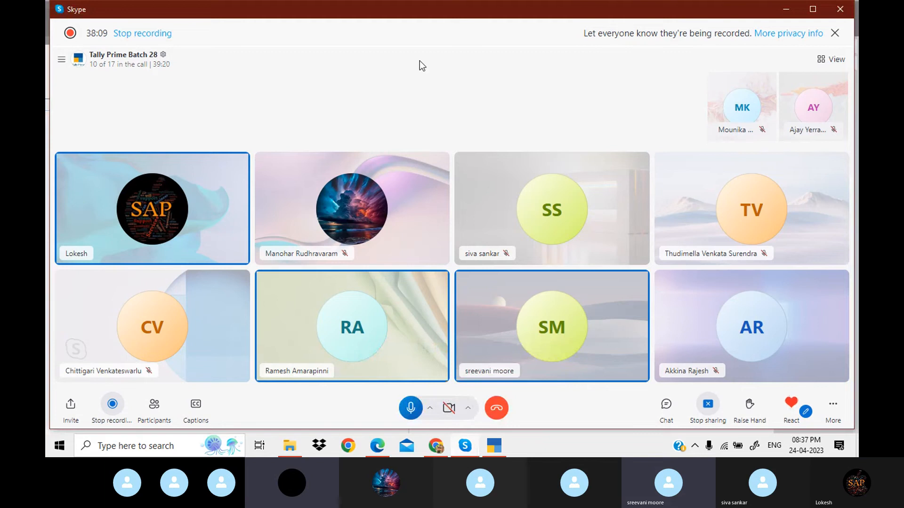